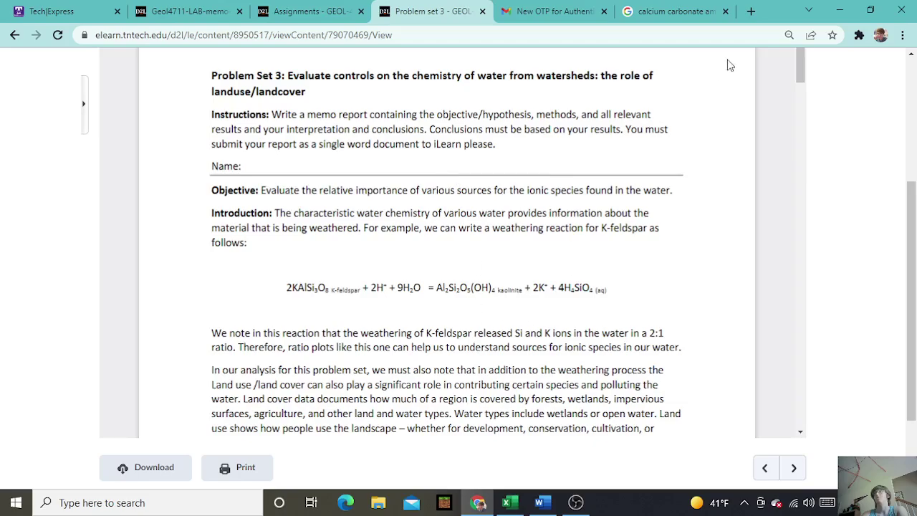
Download the fwr_data attachment of Problem Set 3, open it in Excel and enable editing
left_click_drag(798, 70, 800, 306)
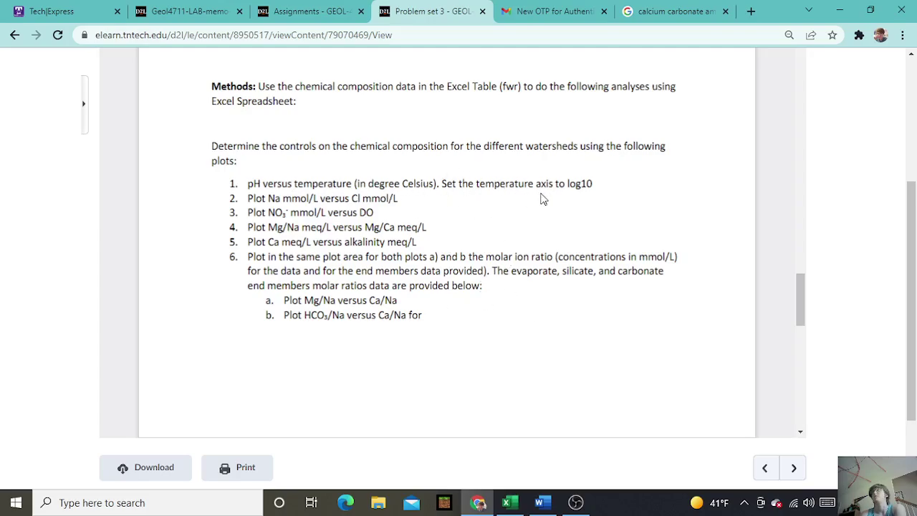
left_click(316, 14)
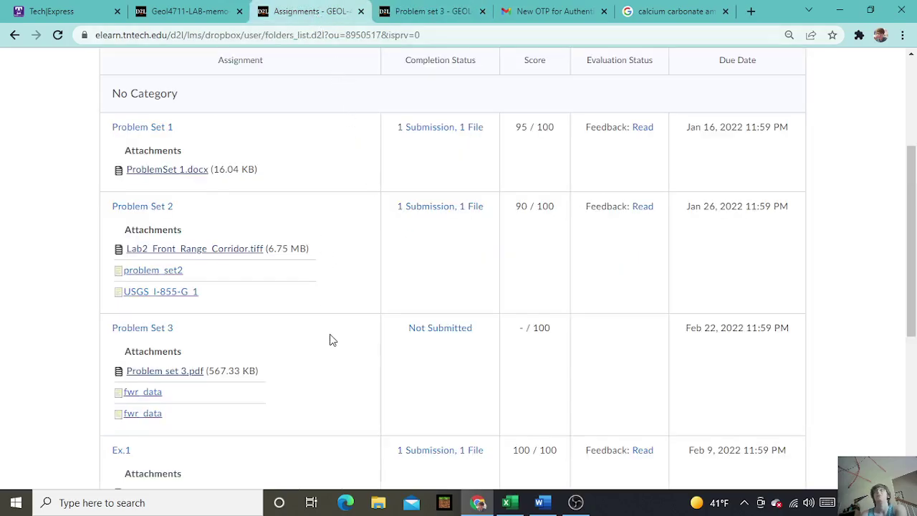
left_click(154, 395)
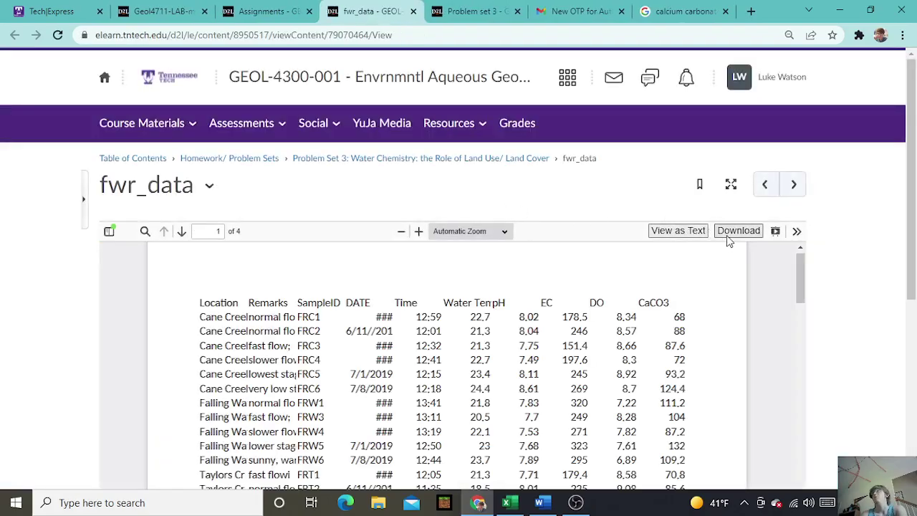
left_click(730, 235)
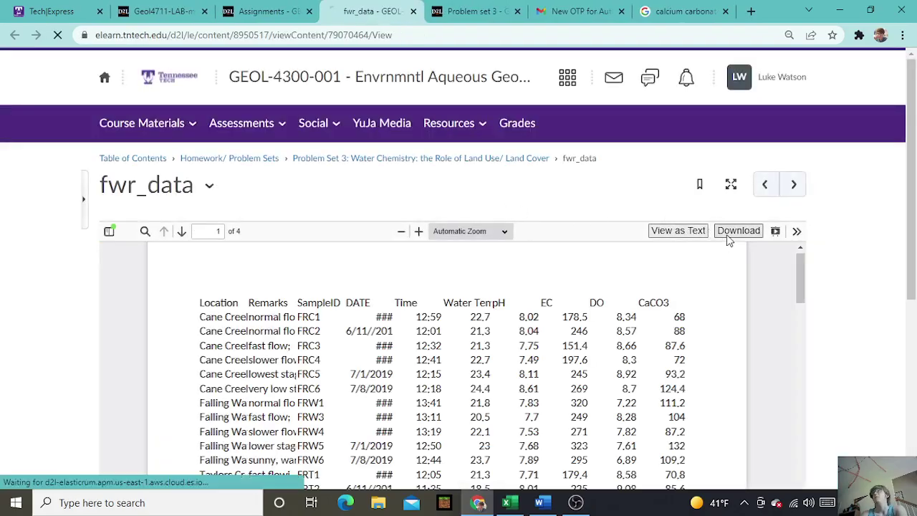
left_click(91, 471)
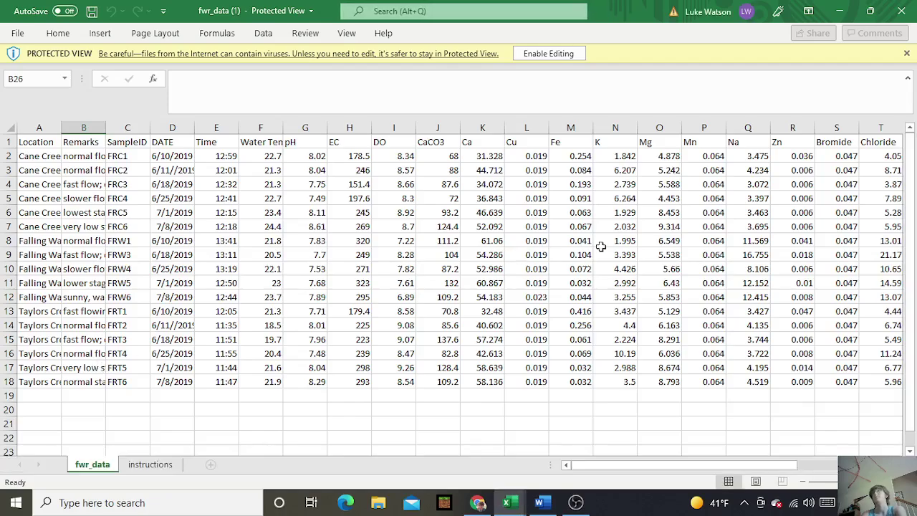
left_click(537, 56)
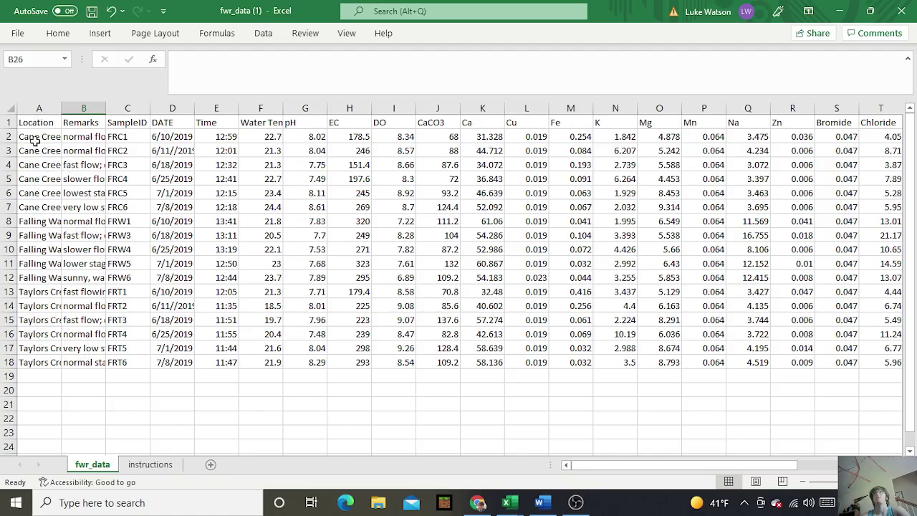
Fill the Cane Creek rows, A2 through AA7, with light green
left_click_drag(28, 136, 786, 208)
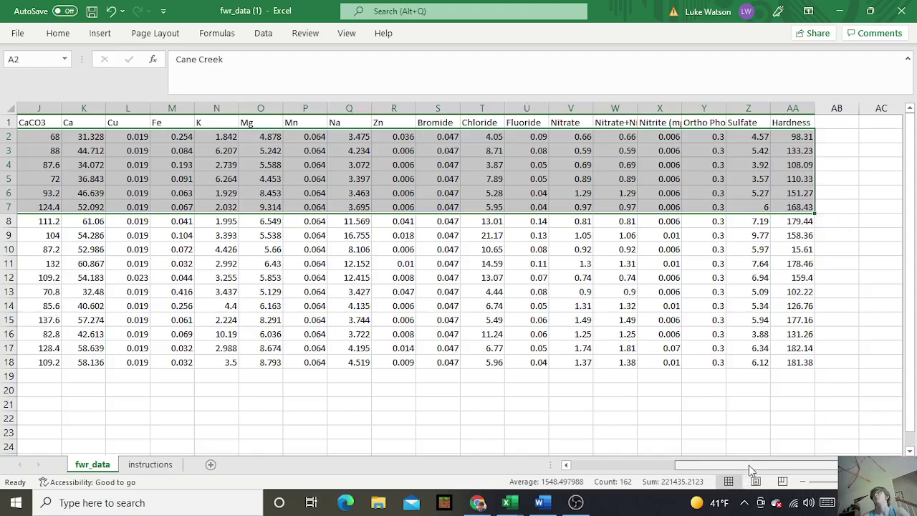
left_click_drag(748, 465, 539, 474)
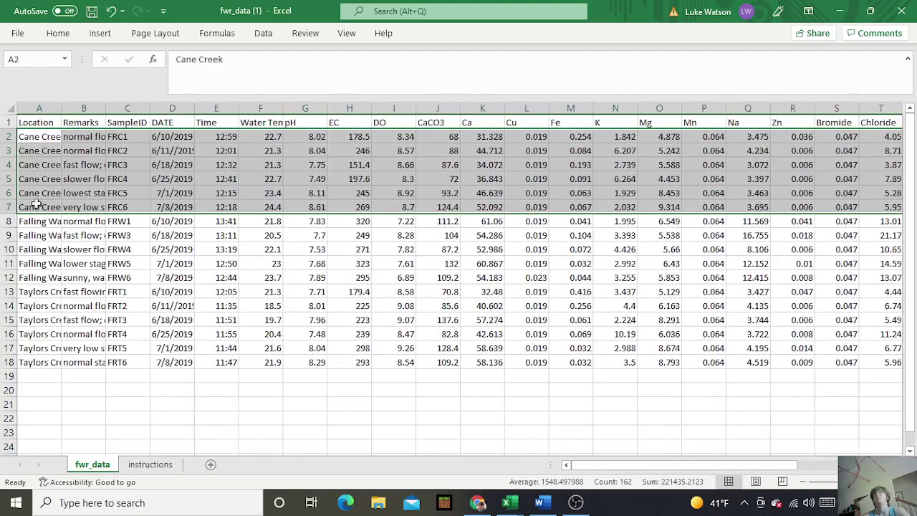
left_click(56, 33)
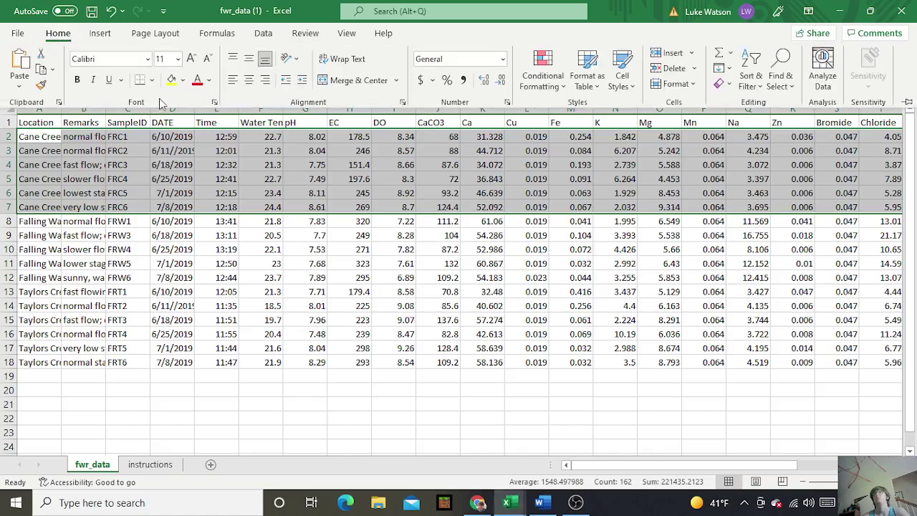
left_click(183, 80)
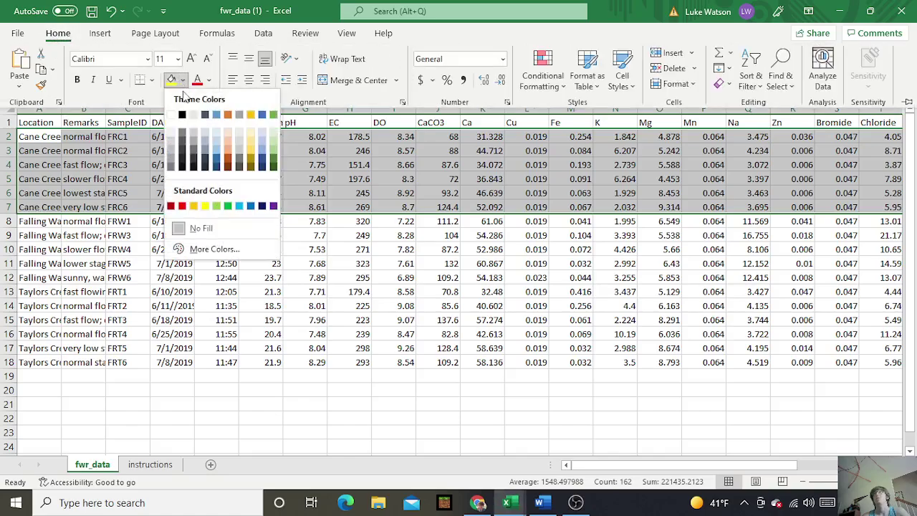
left_click(274, 137)
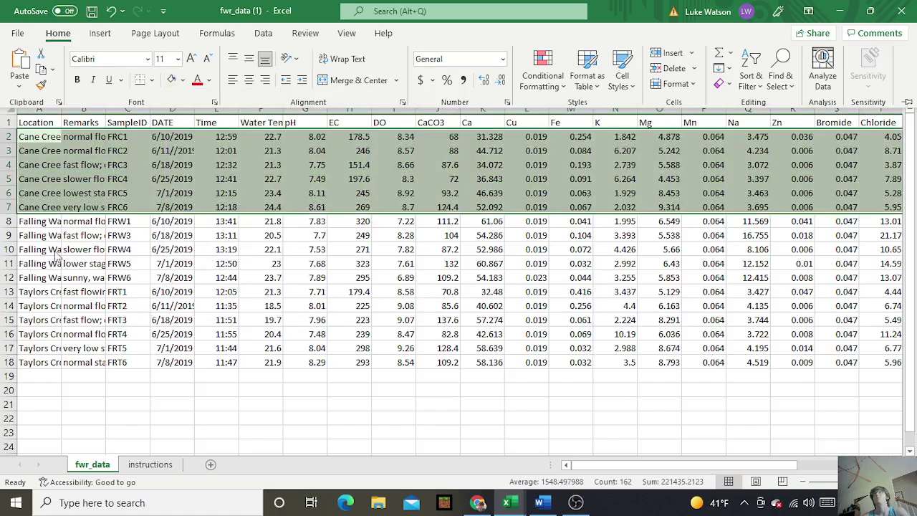
left_click(33, 223)
left_click(218, 406)
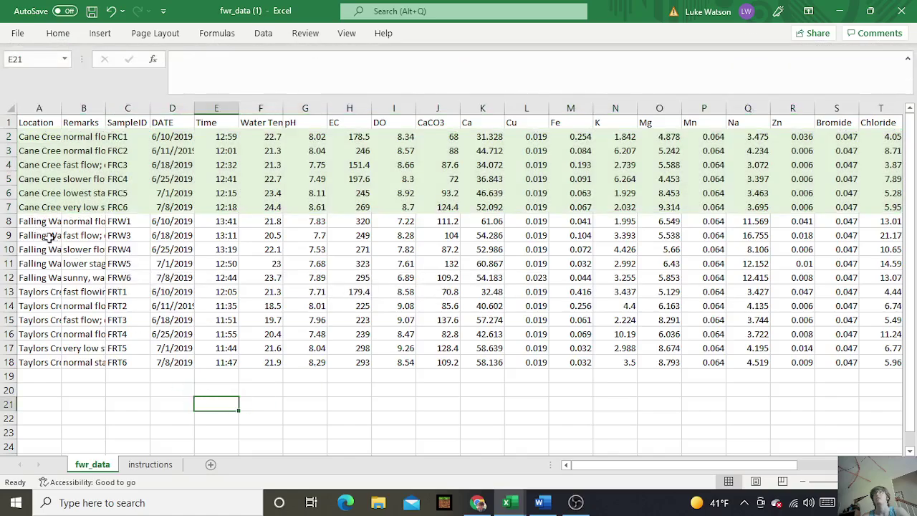
Fill the Falling Water River rows, A8 through AA12, with light blue
left_click_drag(33, 223, 803, 286)
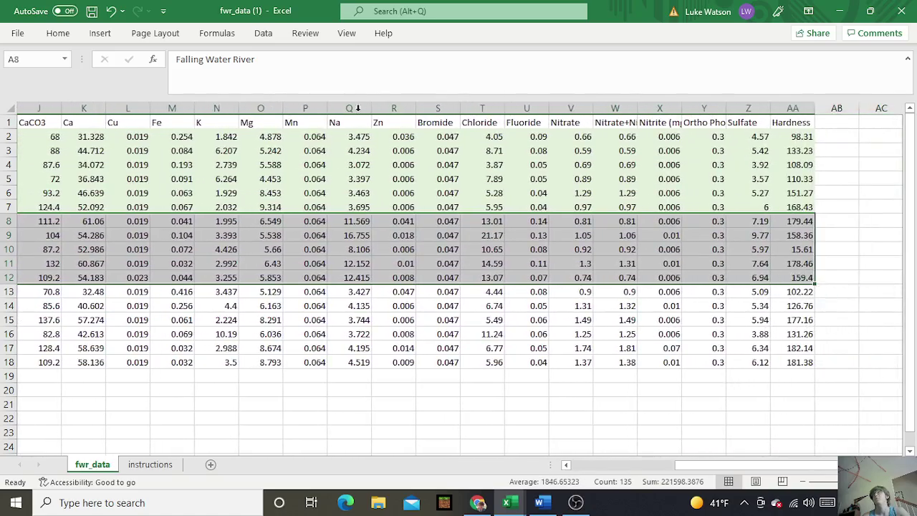
left_click(68, 37)
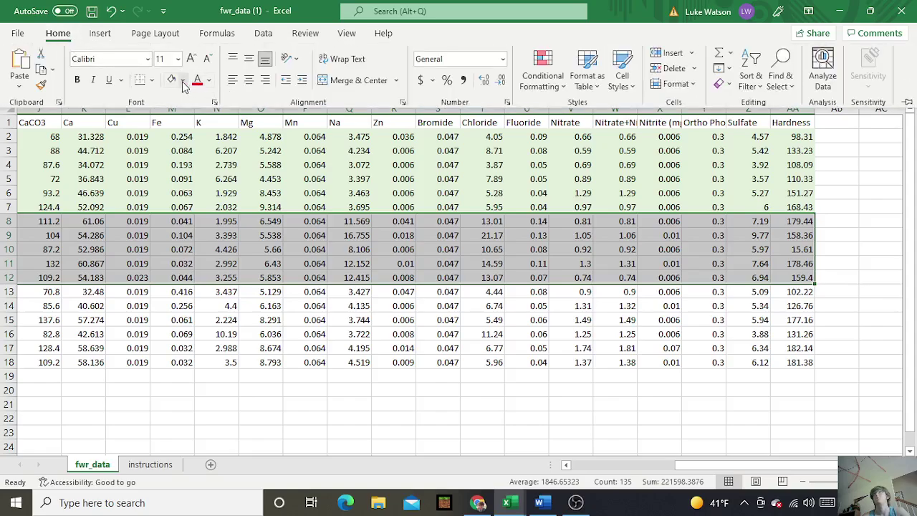
left_click(183, 80)
left_click(217, 133)
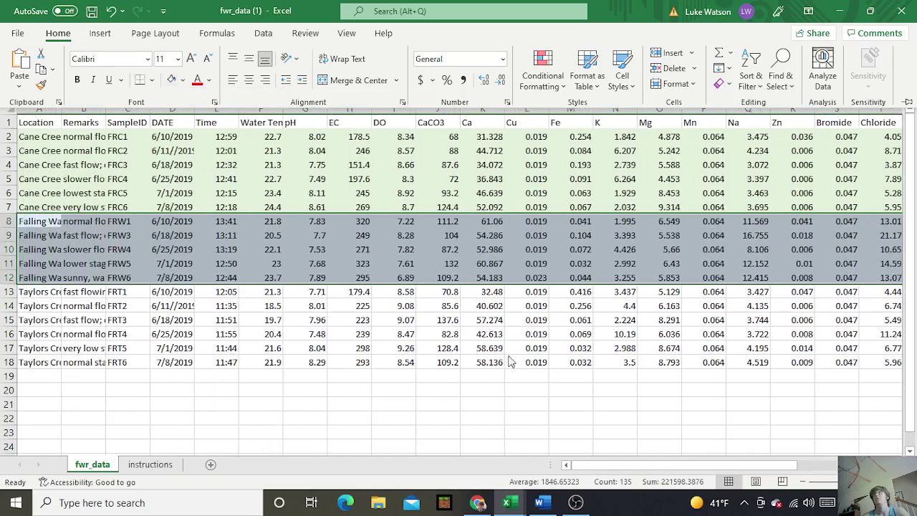
left_click(390, 390)
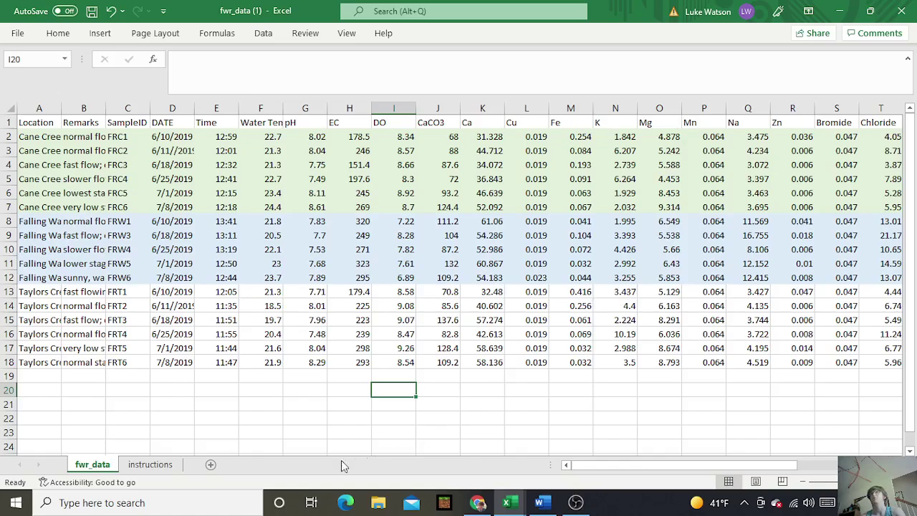
Add a new worksheet and copy the Cane Creek pH values (G2:G7 of fwr_data) into it starting at A2
left_click(212, 465)
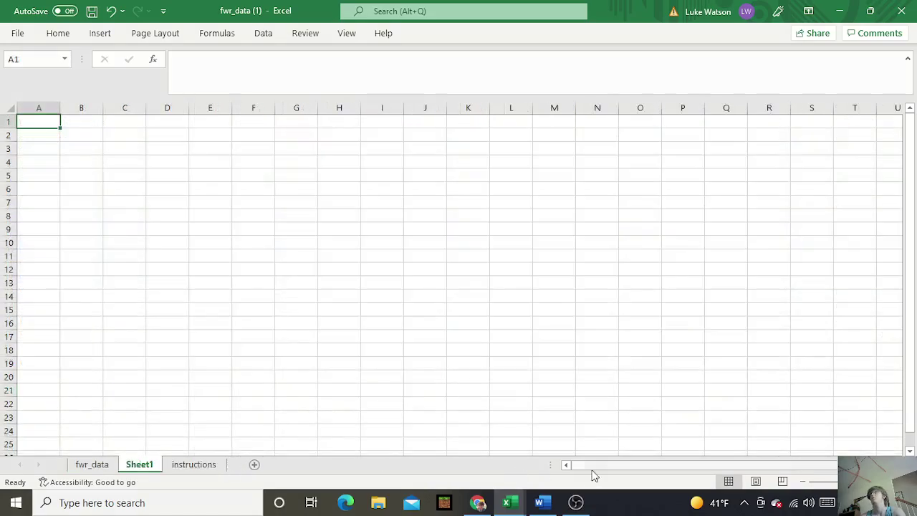
left_click(93, 464)
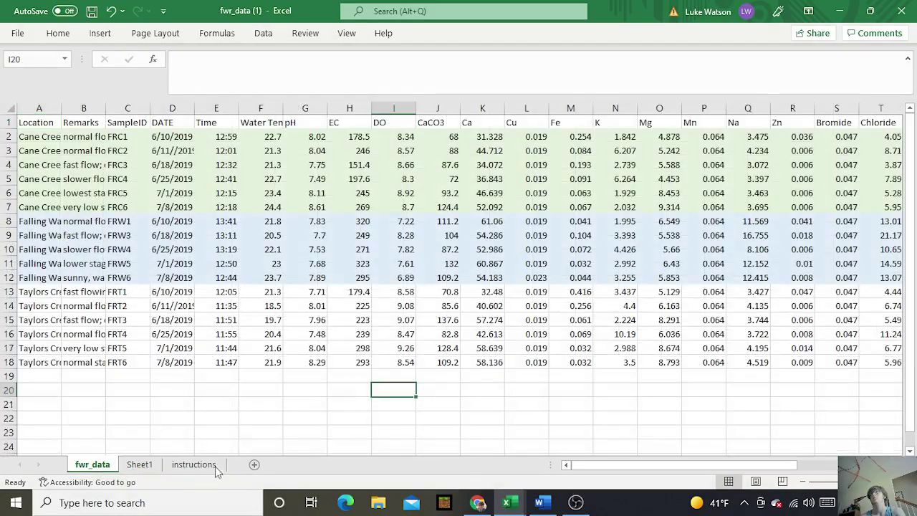
left_click_drag(307, 136, 300, 207)
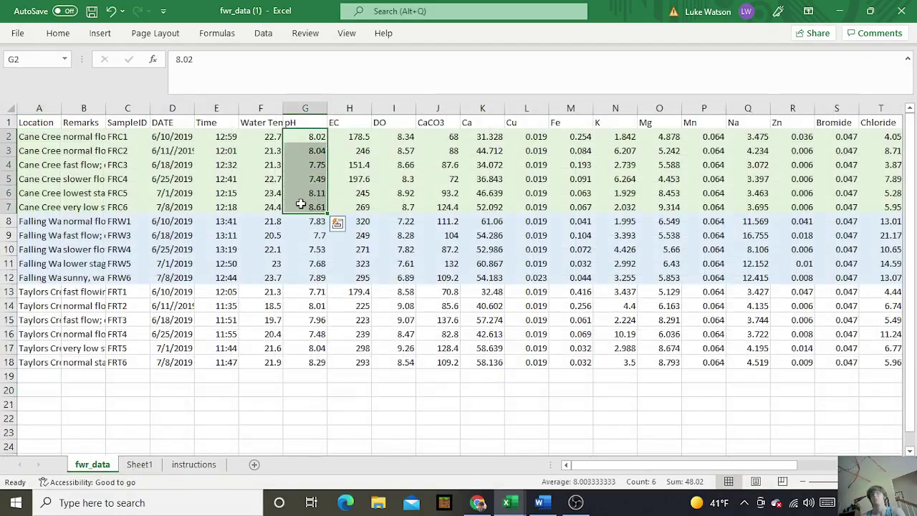
key("ctrl+c")
left_click(194, 464)
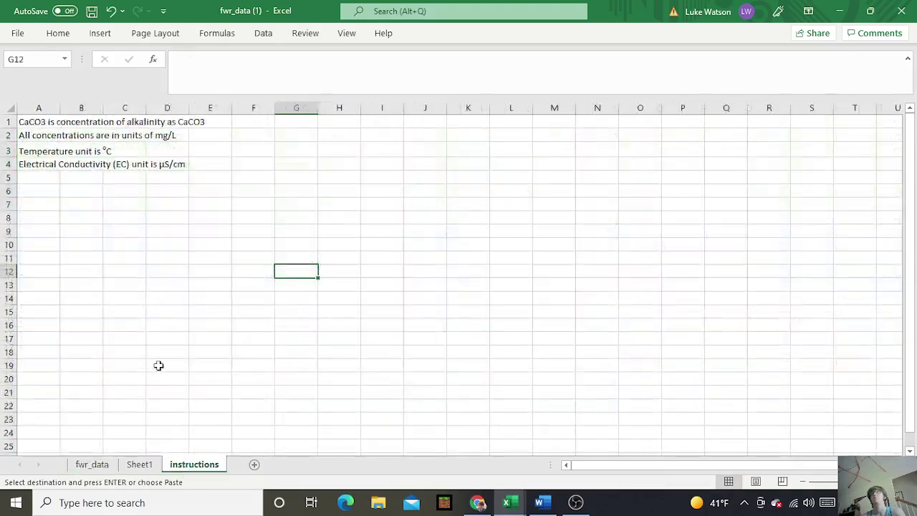
left_click(144, 469)
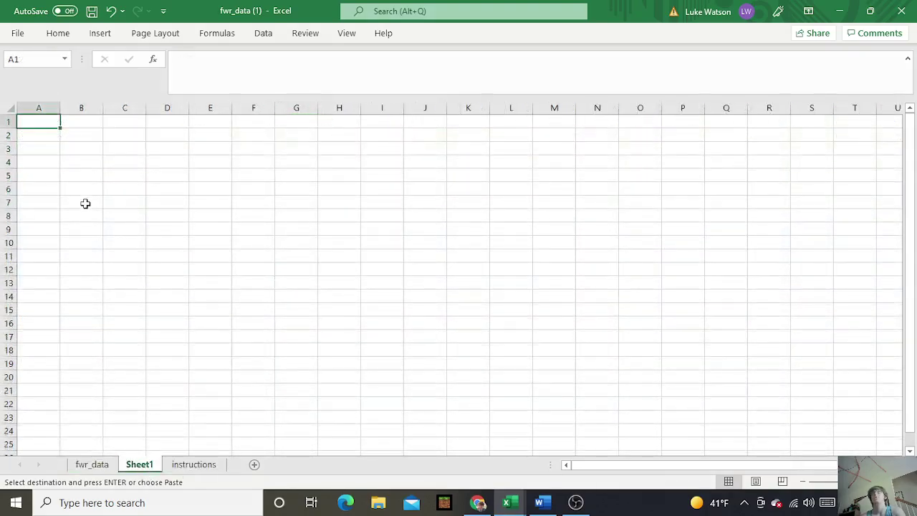
left_click(46, 136)
key("ctrl+v")
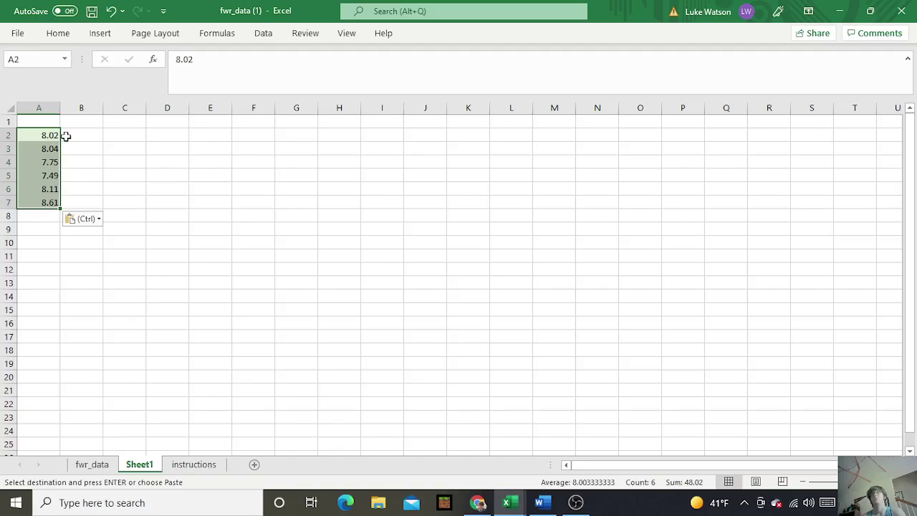
Enter the column headings "pH" in A1 and "Temperature" in C1 of Sheet1
left_click(59, 122)
type("pH")
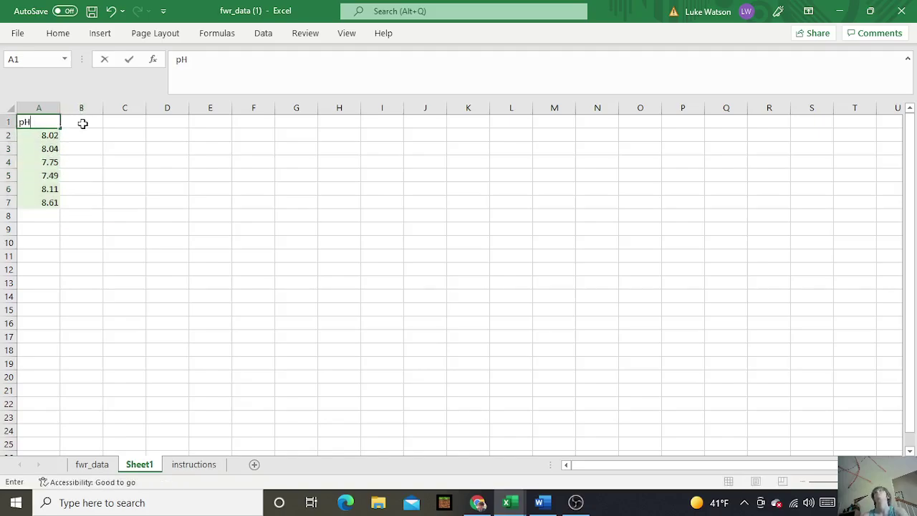
left_click(84, 123)
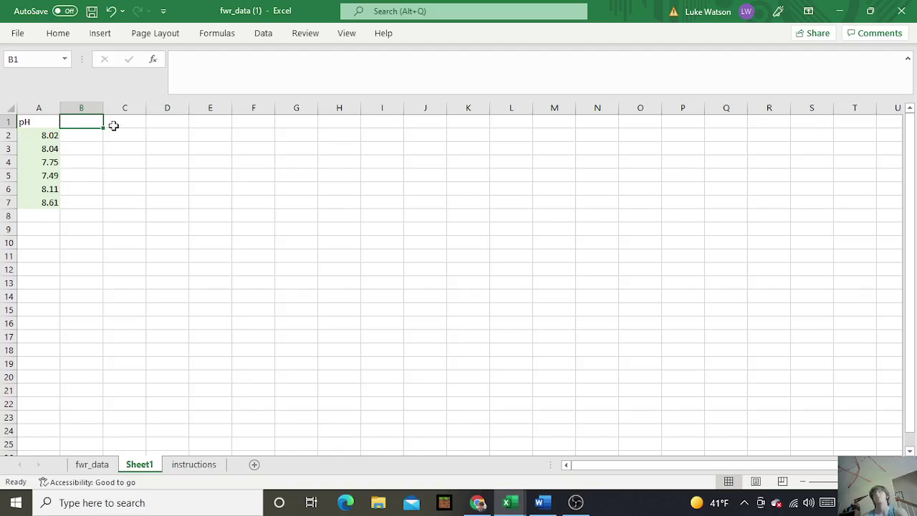
left_click(113, 125)
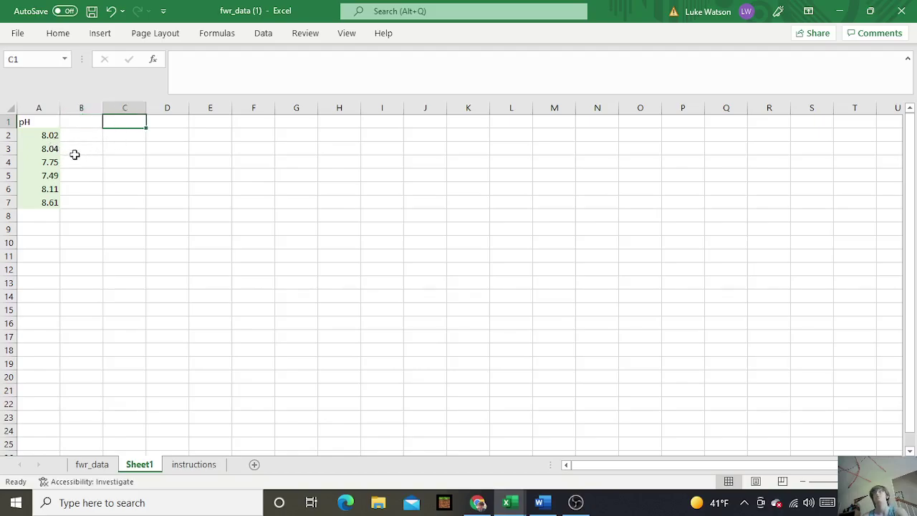
left_click(87, 124)
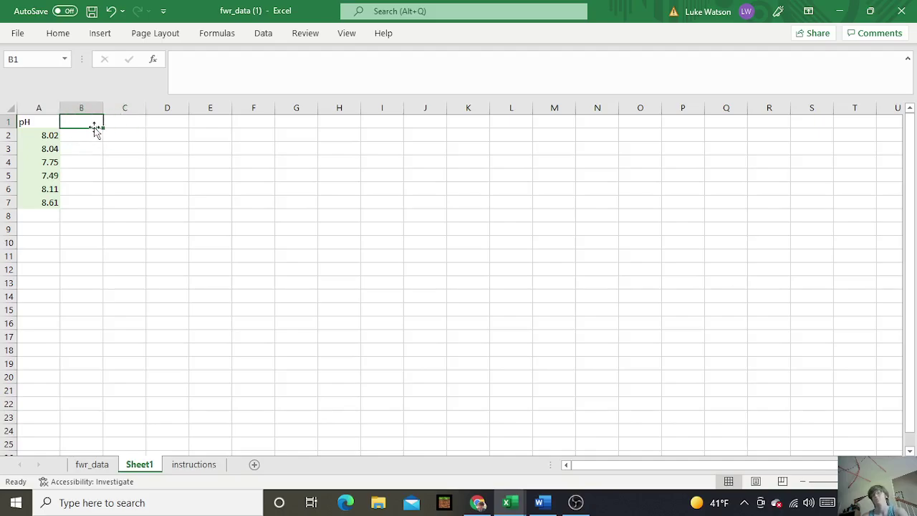
left_click(133, 120)
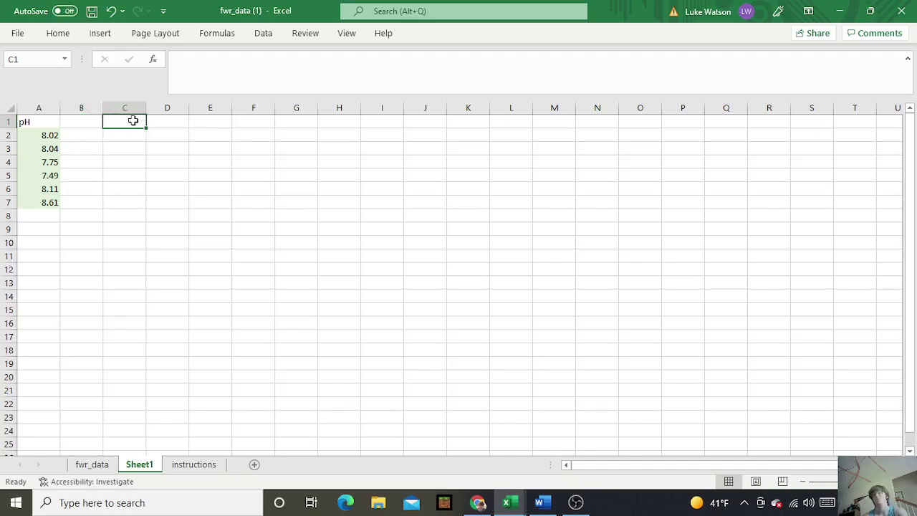
type("Tempera")
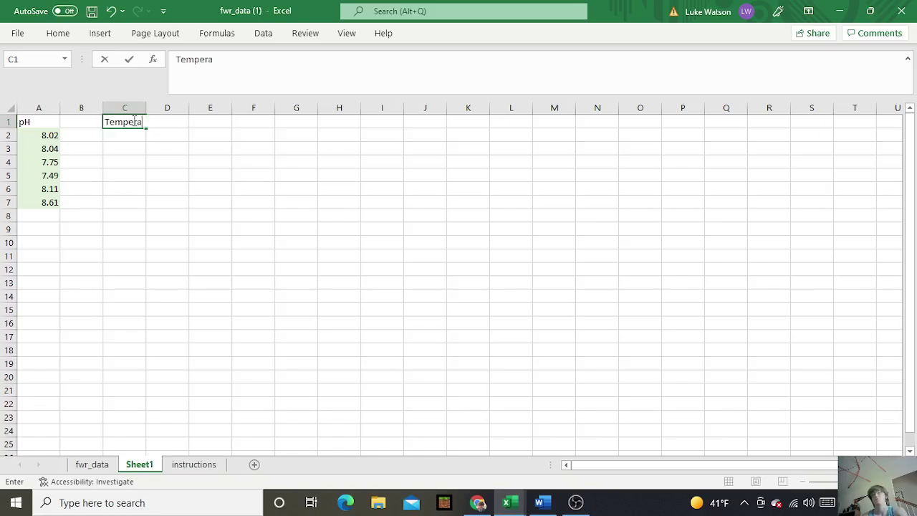
type("ture")
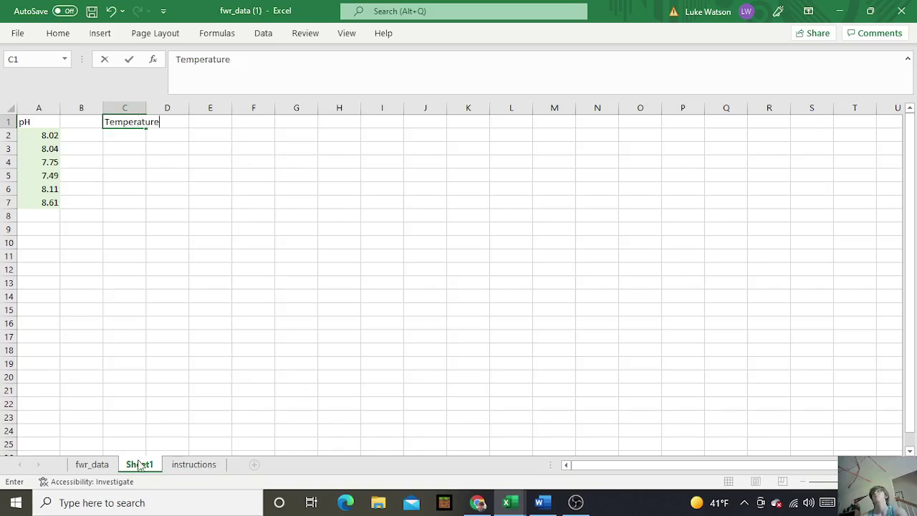
Copy the Cane Creek water temperatures (F2:F7 of fwr_data) into Sheet1 under the Temperature heading, starting at C2
left_click(101, 466)
left_click(331, 409)
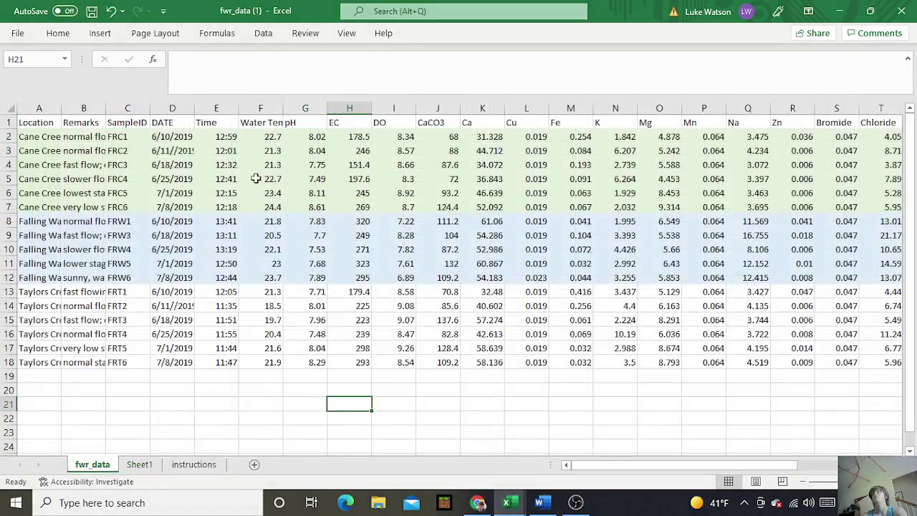
left_click_drag(271, 137, 266, 208)
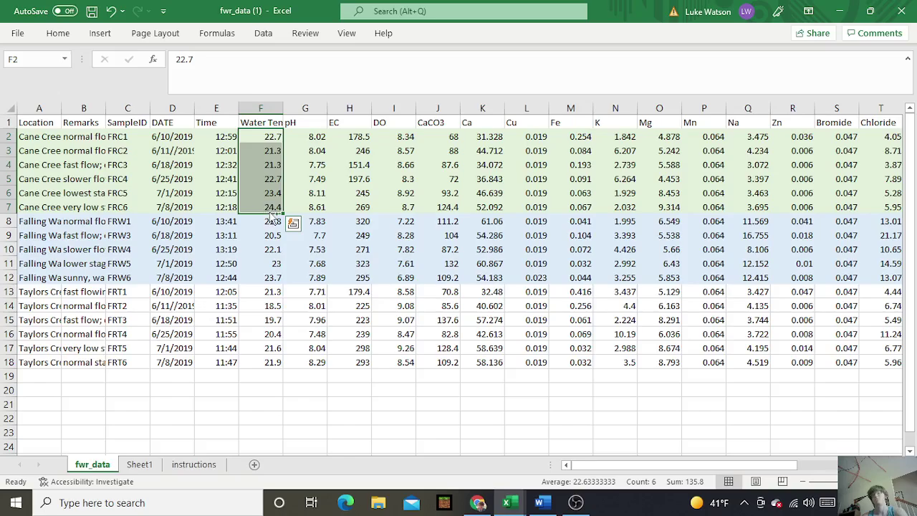
key("ctrl+c")
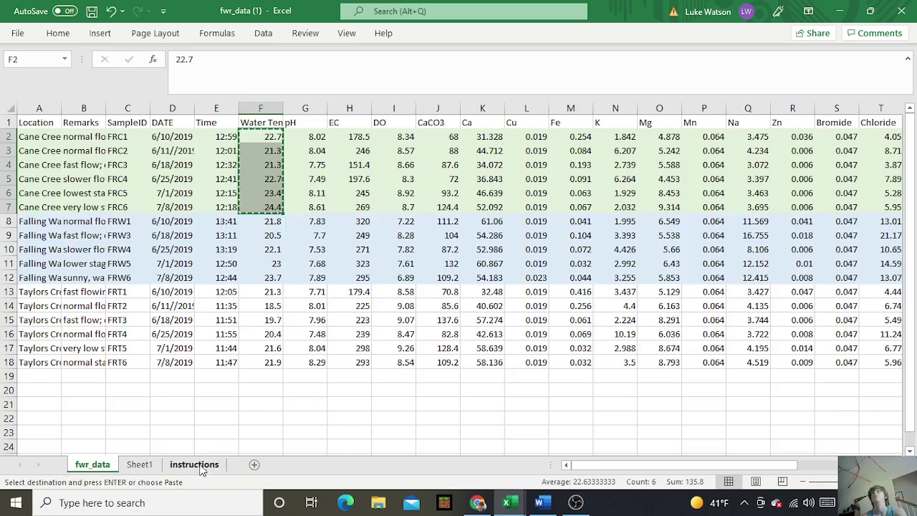
left_click(149, 464)
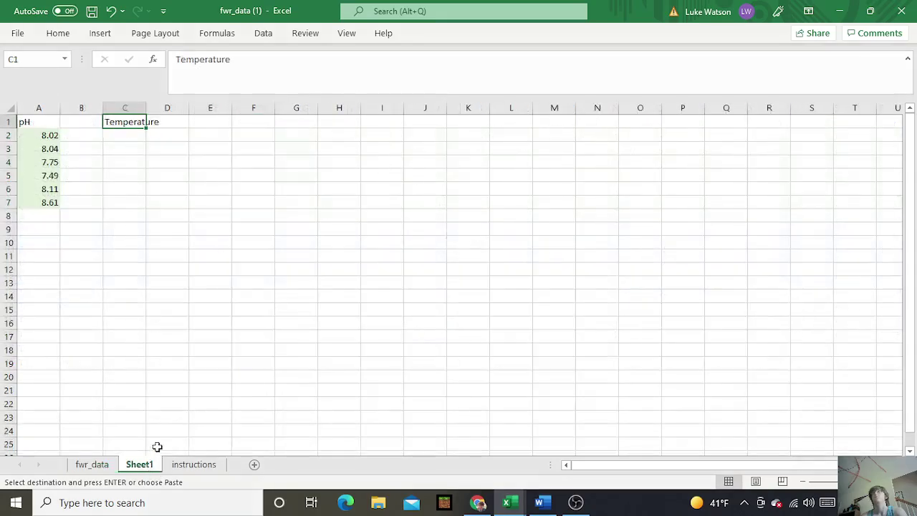
left_click(130, 137)
key("ctrl+v")
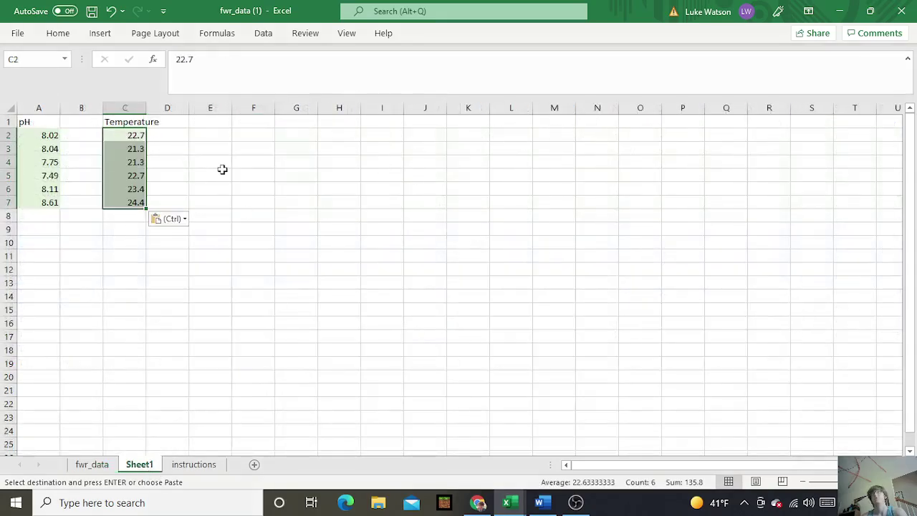
left_click(219, 173)
left_click(82, 139)
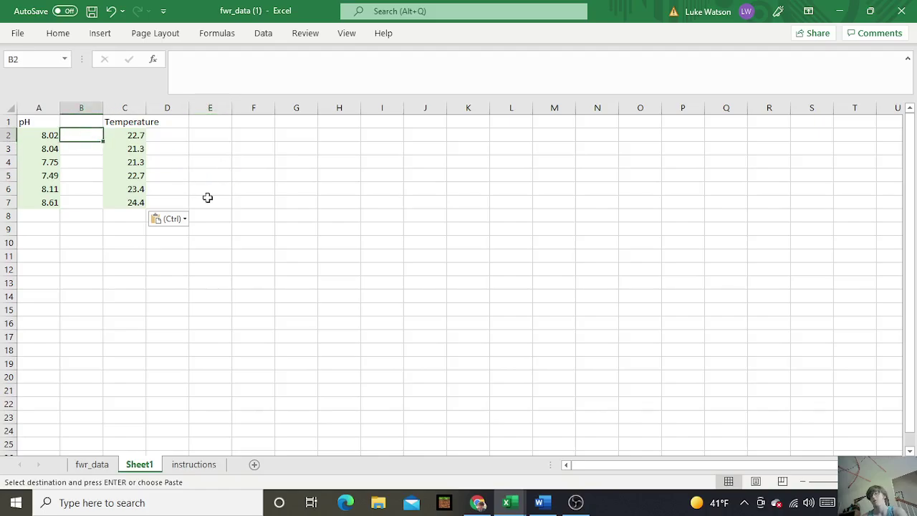
key("Escape")
type("=")
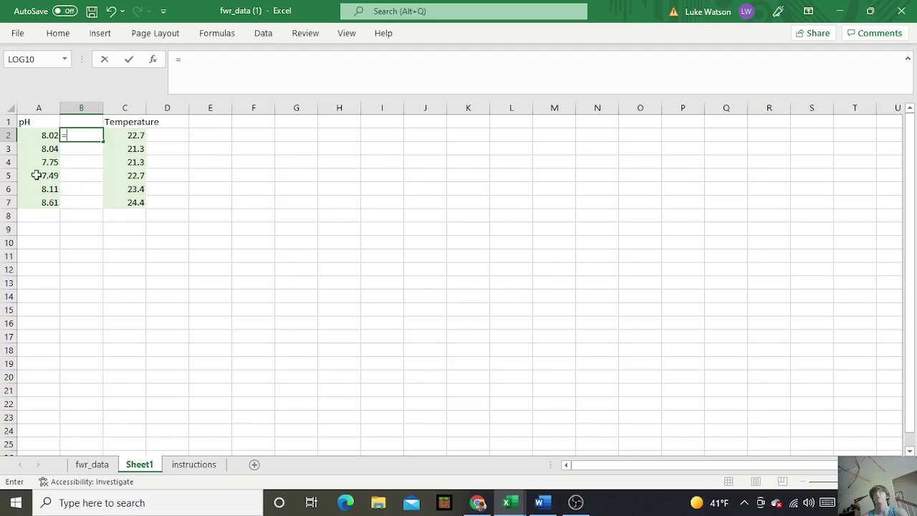
type("log")
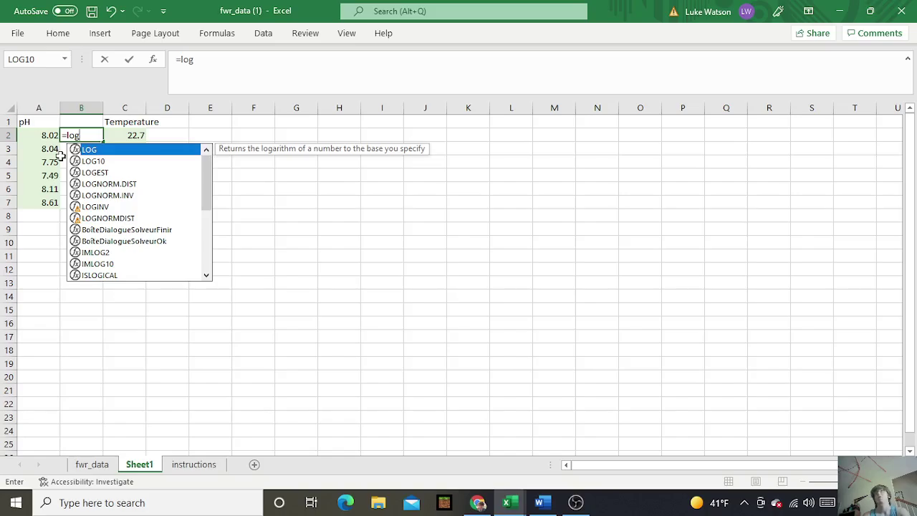
left_click(140, 135)
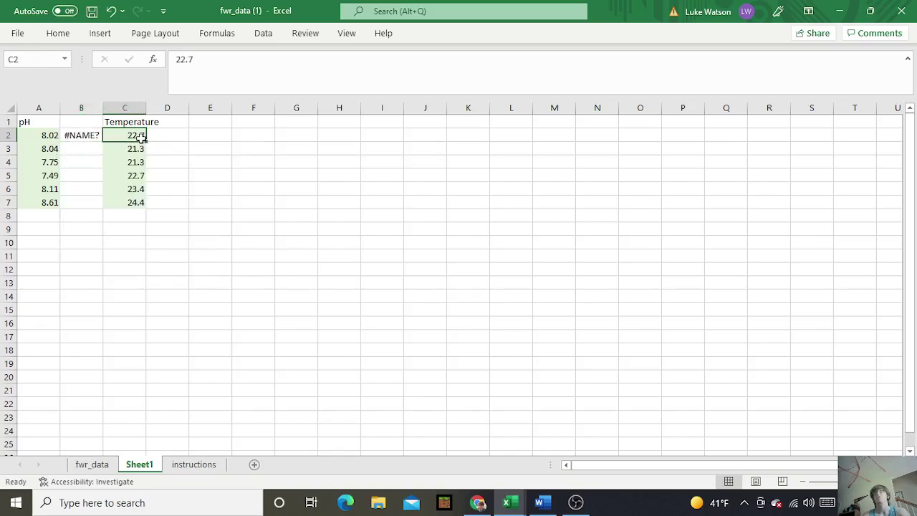
left_click(86, 139)
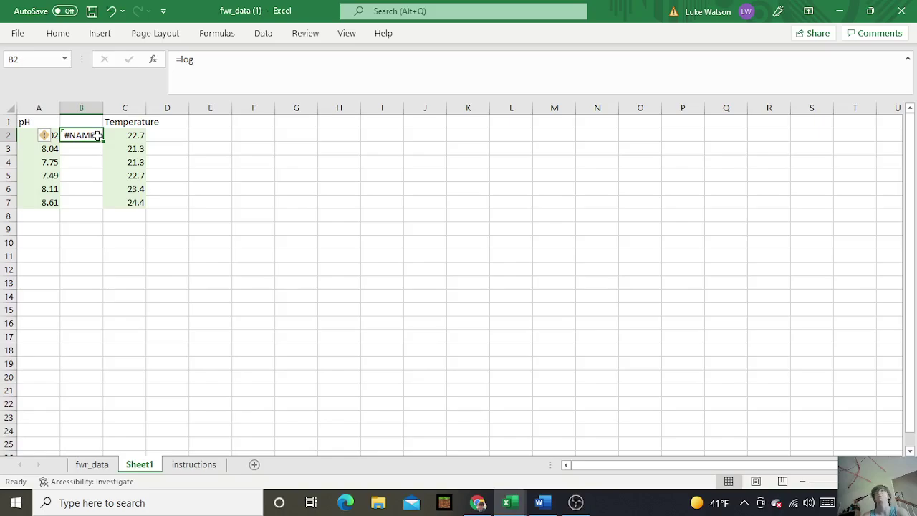
key("BackSpace")
Enter a formula in B2 that takes the logarithm of the first Cane Creek temperature, =LOG(C2)
type("=")
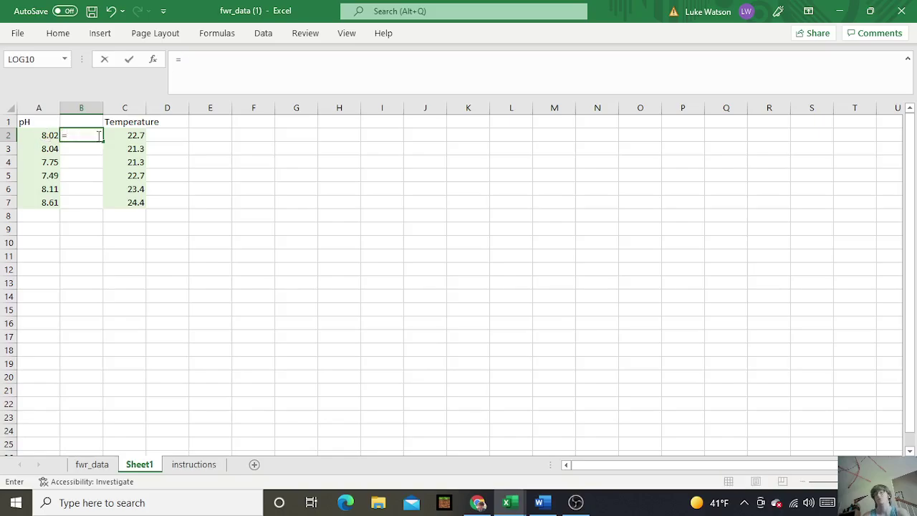
type("log")
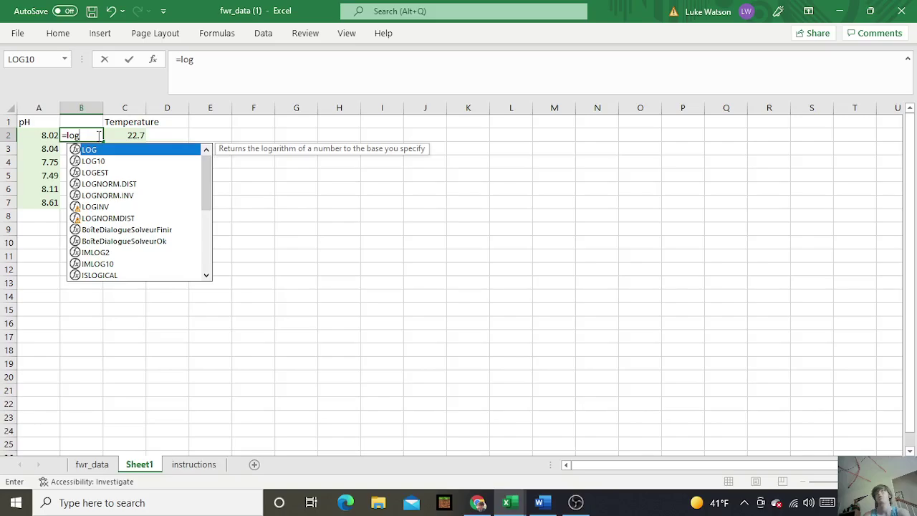
type("(")
left_click(137, 134)
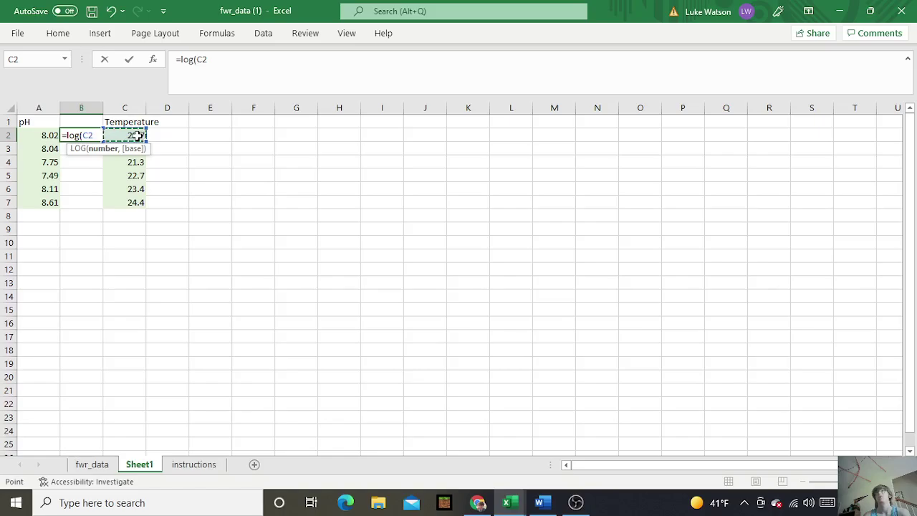
key("Return")
left_click(155, 149)
Fill the LOG formula from B2 down through B7 and check that each row references its own temperature
left_click(78, 137)
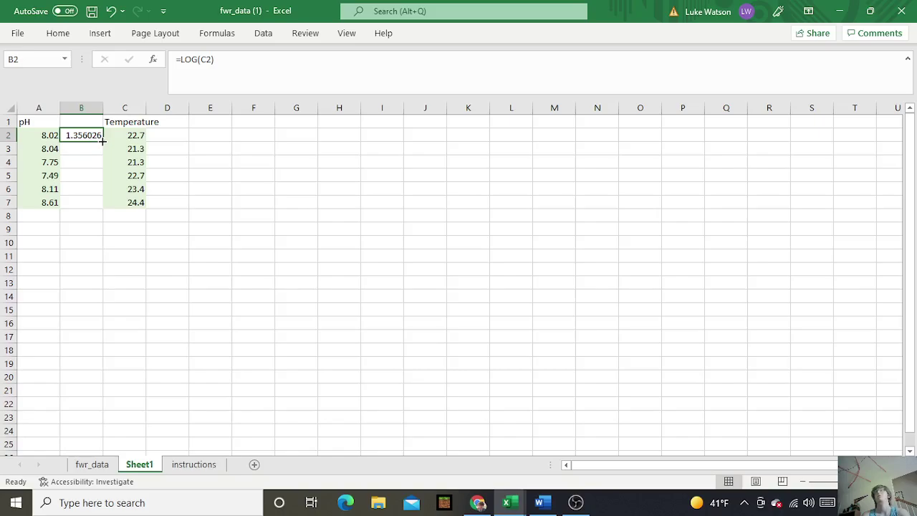
left_click_drag(103, 141, 100, 206)
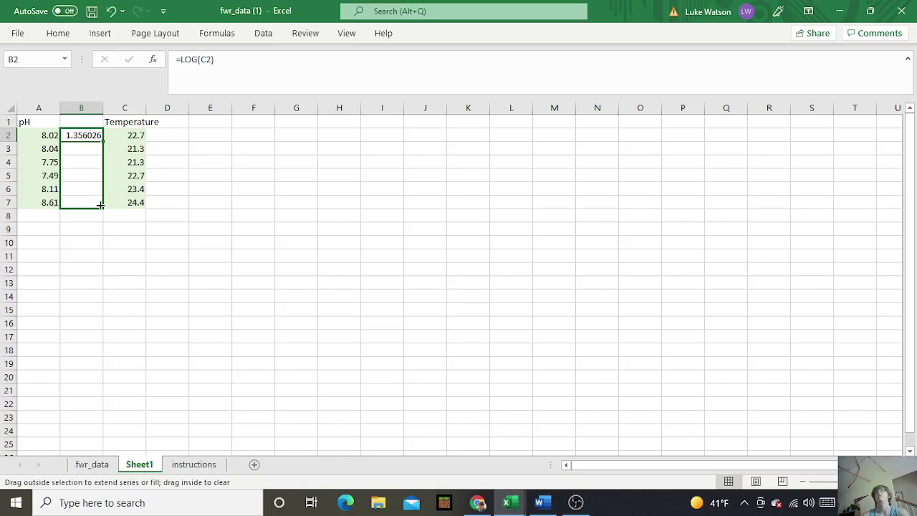
left_click_drag(100, 205, 100, 205)
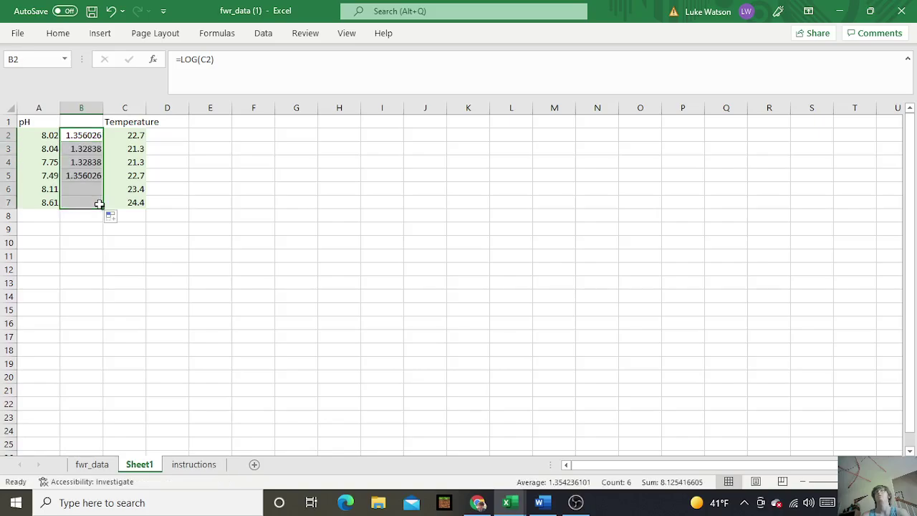
left_click(77, 137)
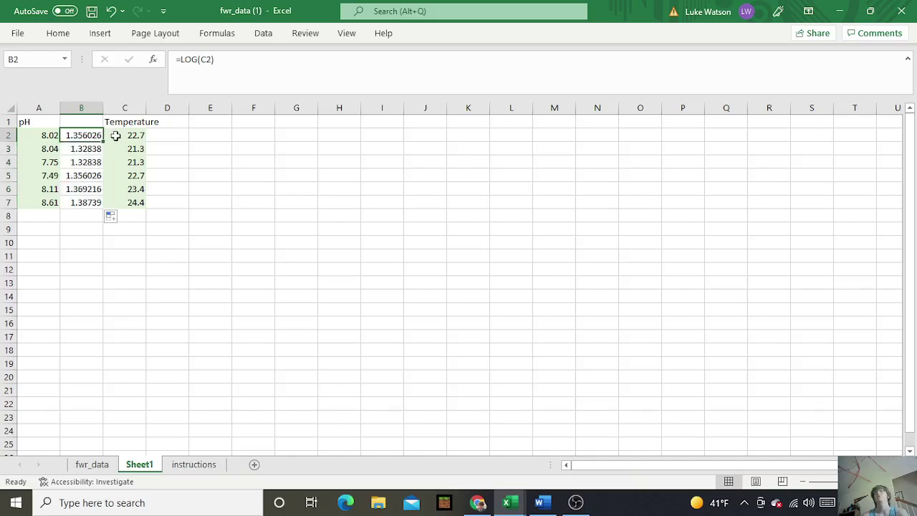
key("Down")
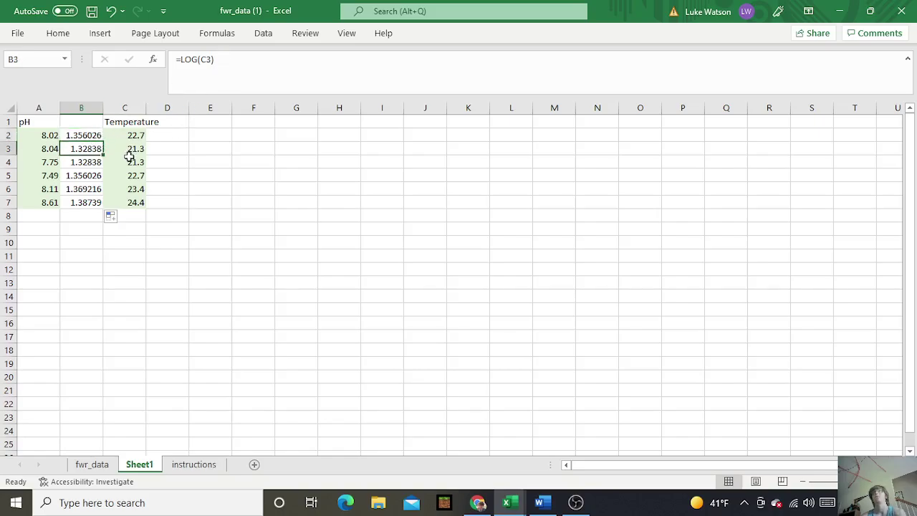
key("Down")
key("Down")
key("Down")
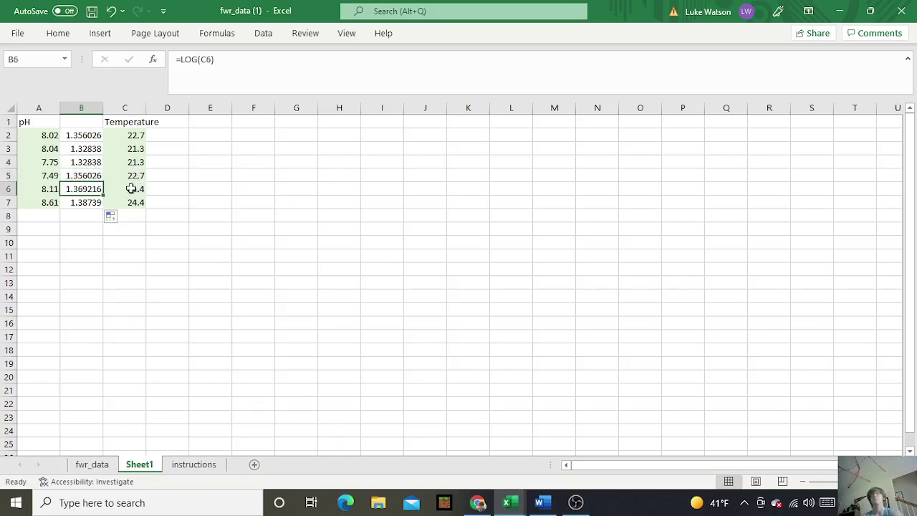
left_click(266, 200)
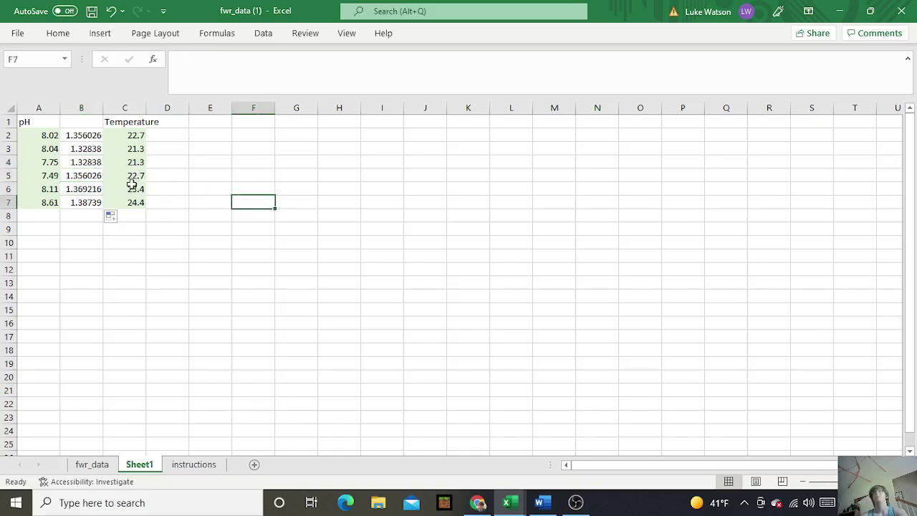
Insert a markers-only scatter chart from the pH and log temperature values in A2:B7
left_click_drag(50, 138, 92, 203)
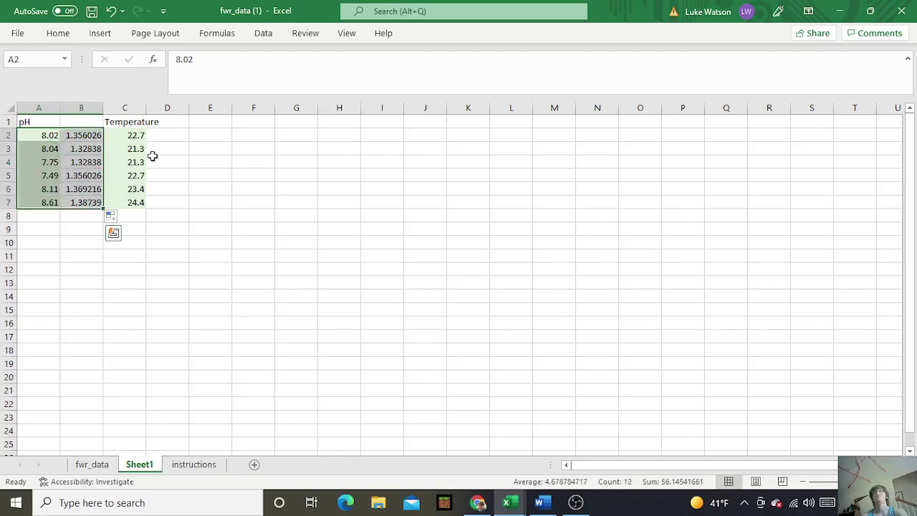
left_click(101, 34)
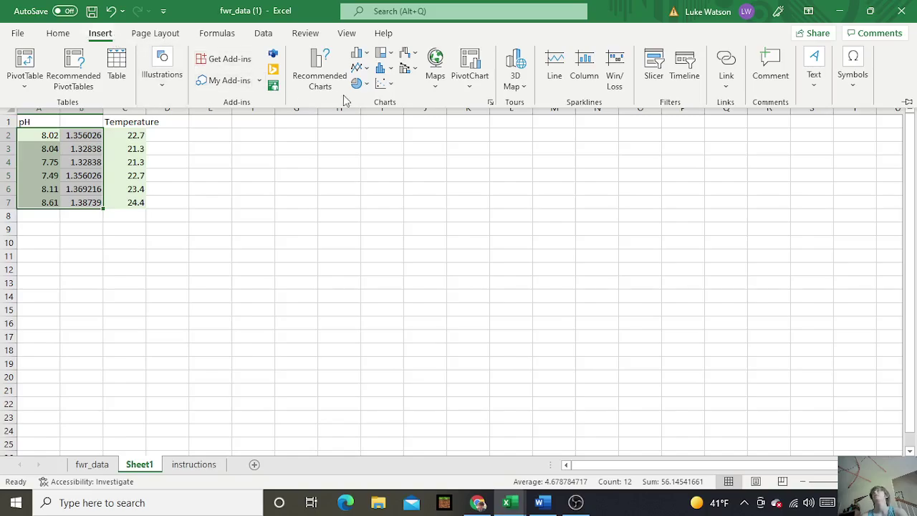
left_click(391, 87)
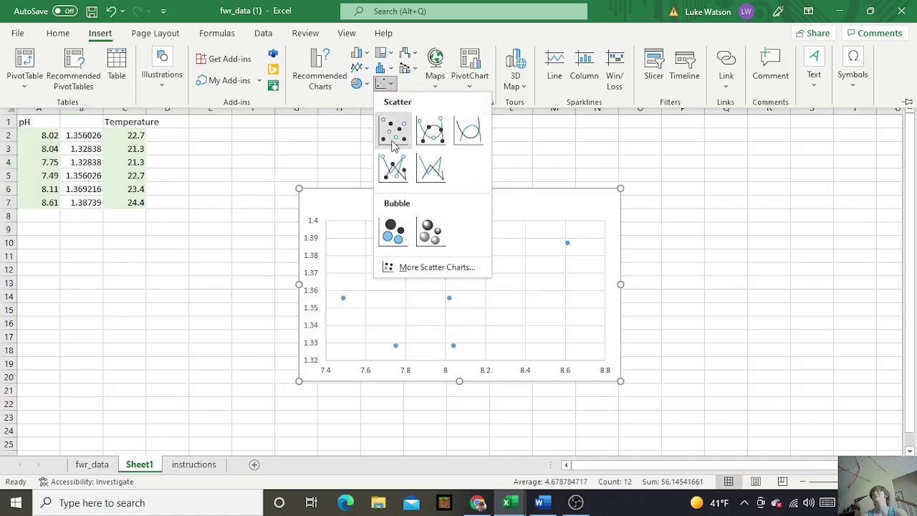
left_click(392, 142)
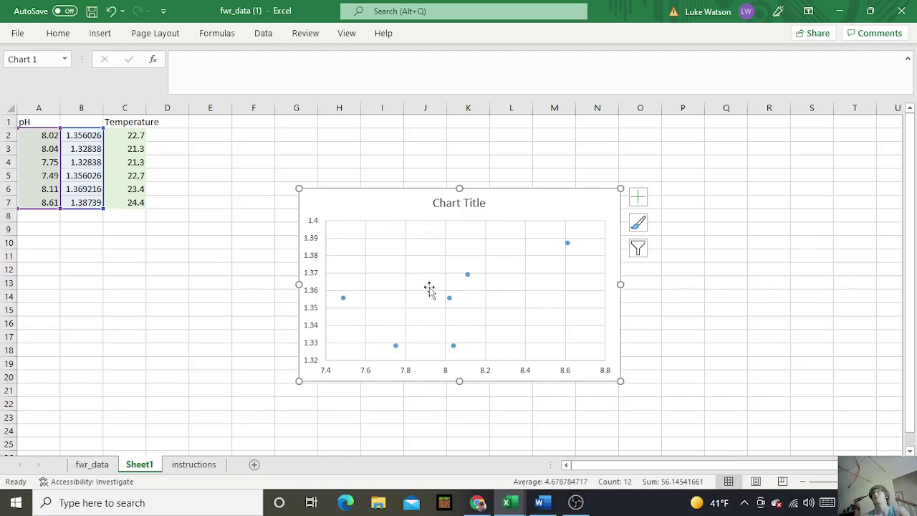
Edit the scatter chart's data series so its X values come from the log temperatures in Sheet1 B2:B7
right_click(399, 209)
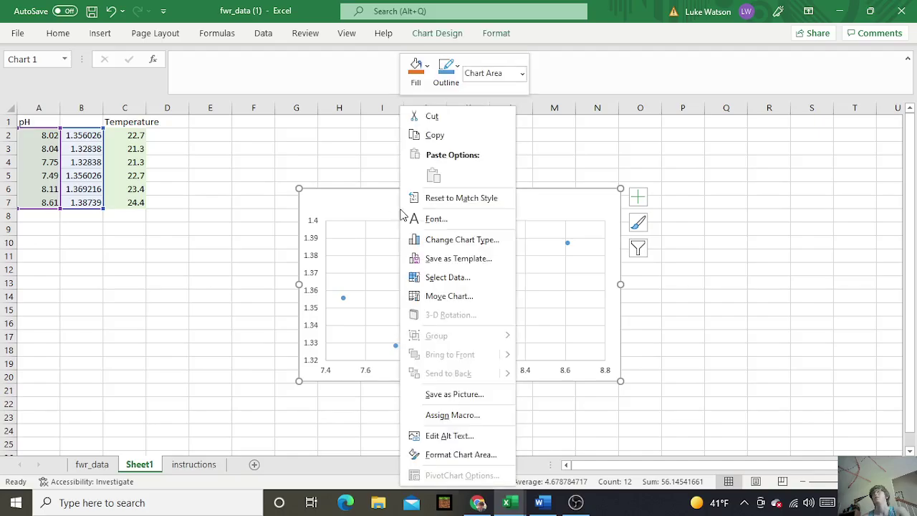
left_click(444, 277)
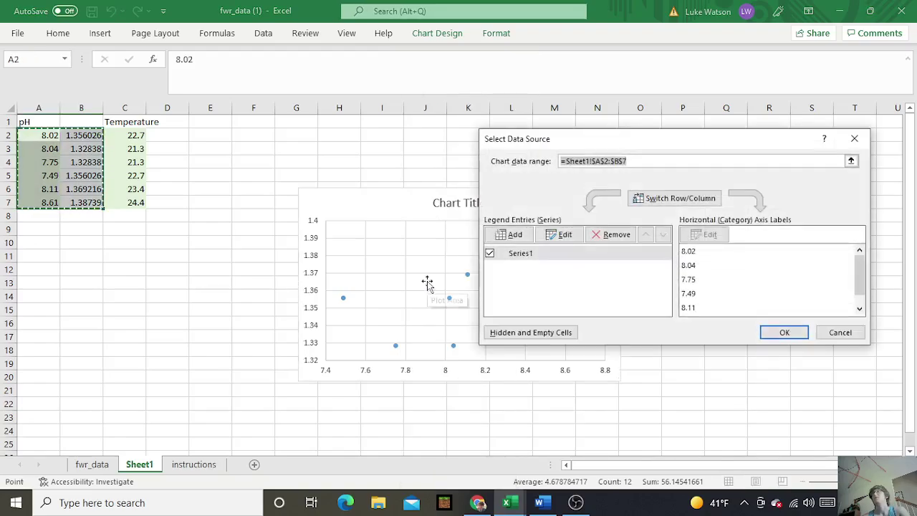
left_click(549, 236)
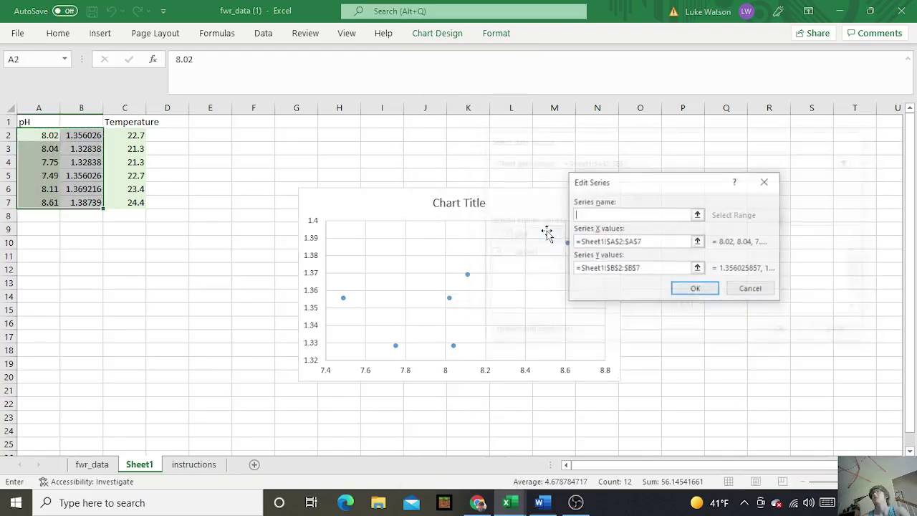
left_click(634, 243)
left_click_drag(634, 244, 581, 245)
left_click(583, 247)
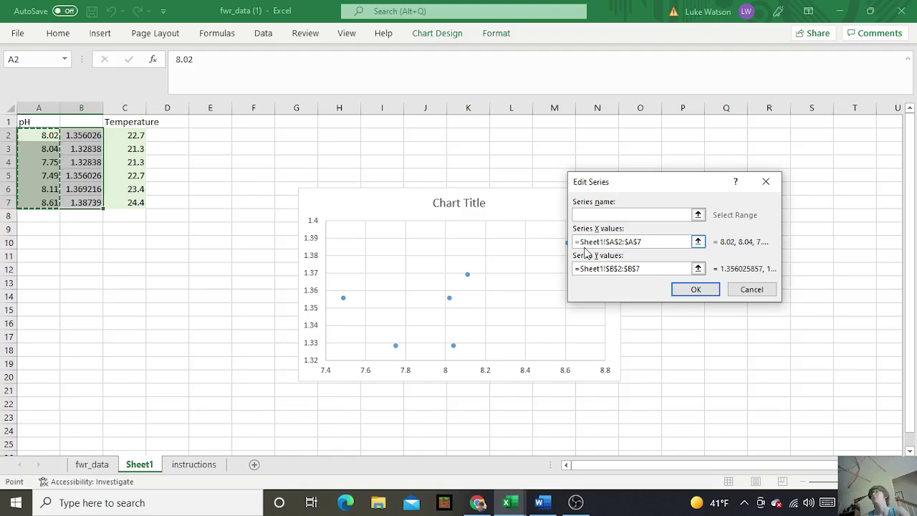
key("shift+End")
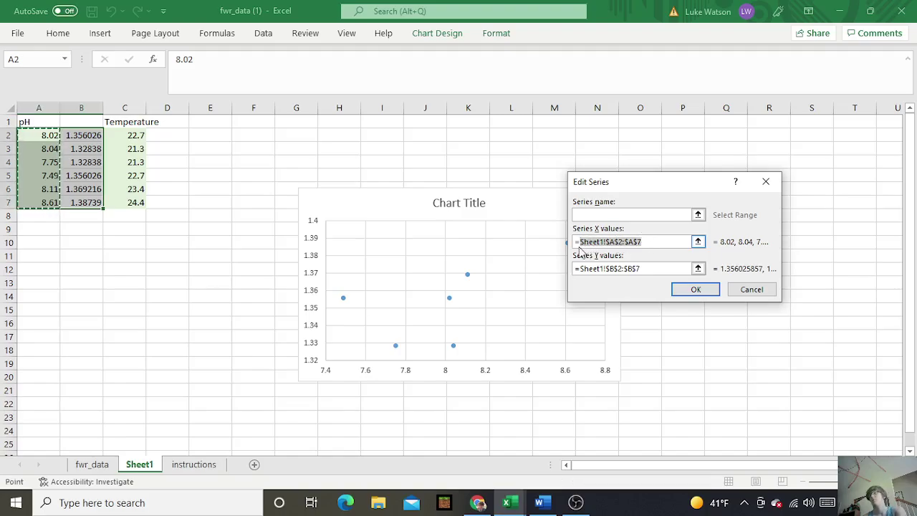
key("BackSpace")
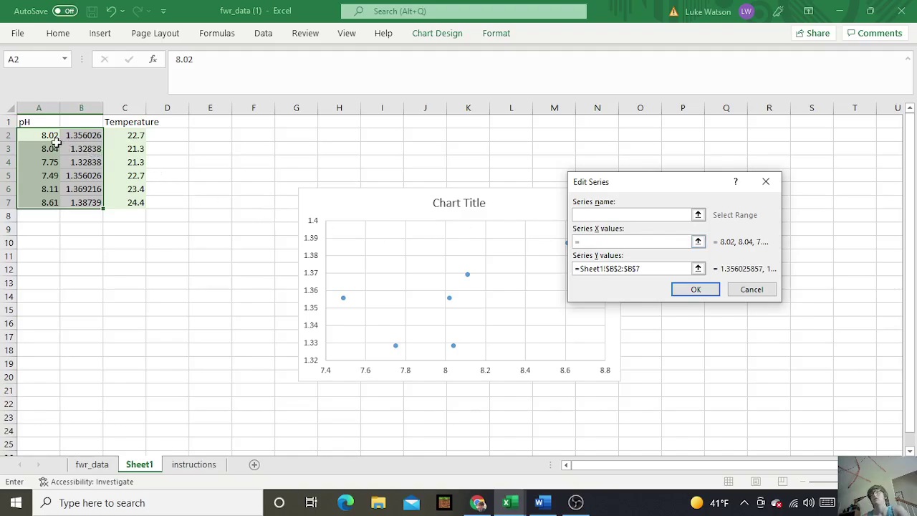
left_click_drag(83, 136, 85, 203)
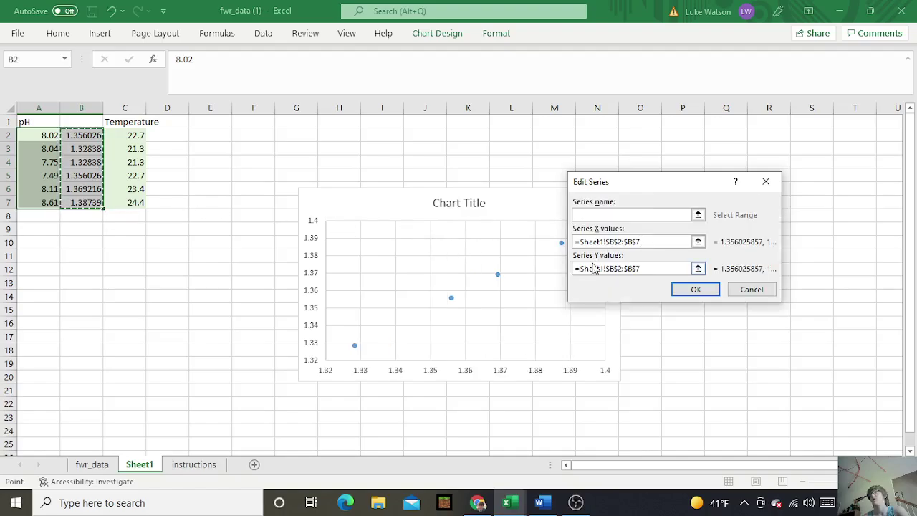
Set the series Y values to the pH readings in Sheet1 A2:A7 and apply the data source changes
left_click_drag(642, 268, 580, 276)
key("BackSpace")
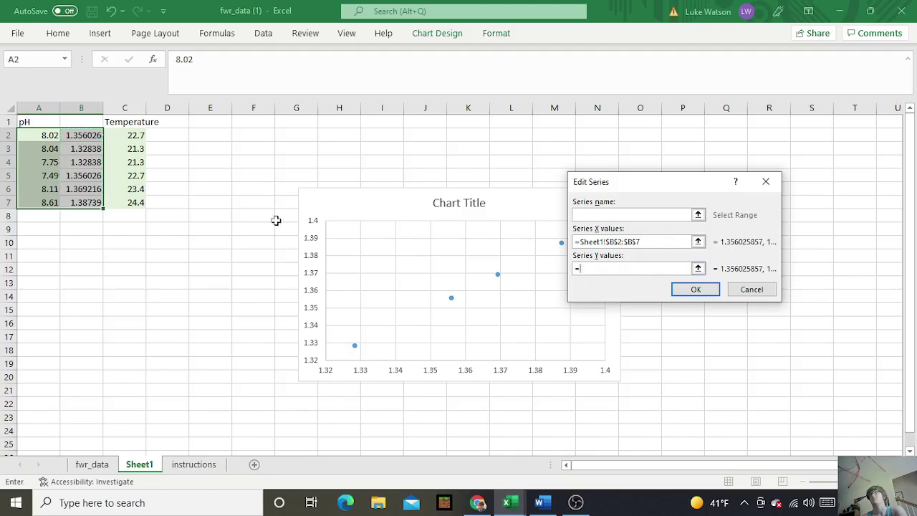
left_click(50, 135)
left_click_drag(52, 135, 52, 203)
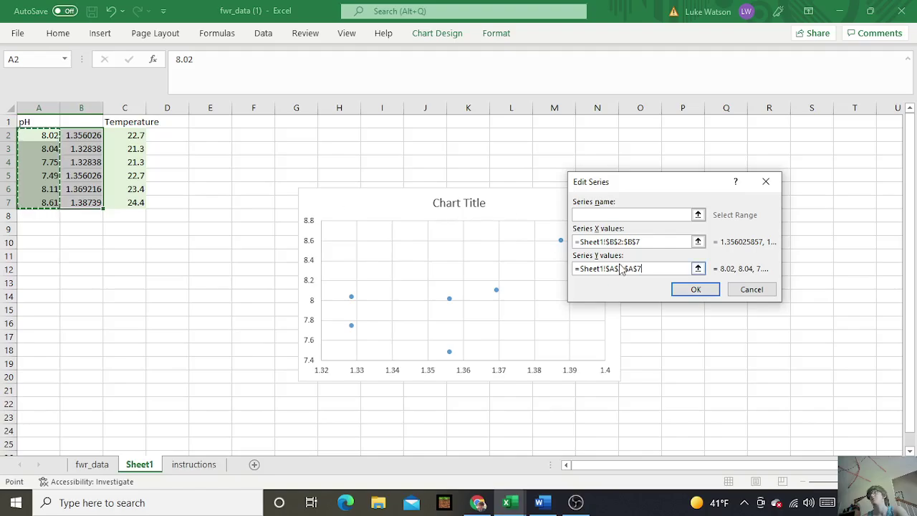
left_click(700, 296)
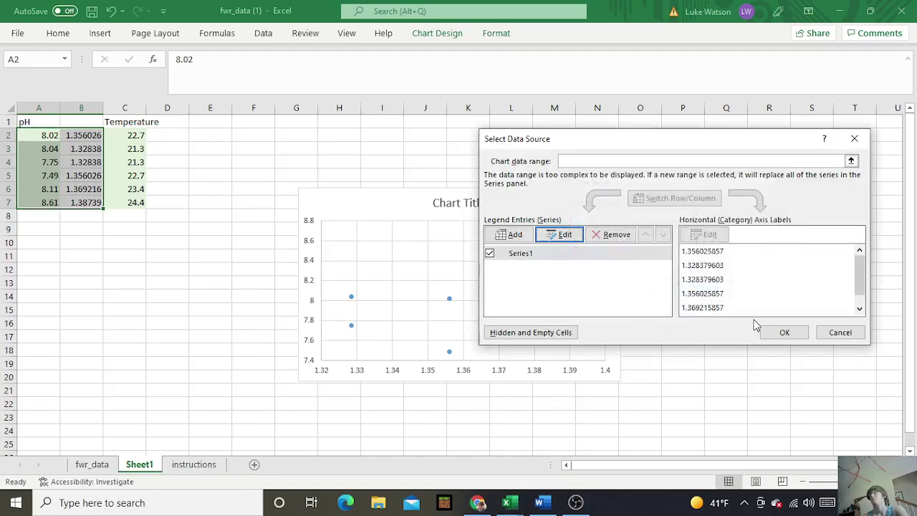
left_click(780, 332)
Replace the scatter chart's placeholder title with "Cane Creek;pH vs Temp"
left_click(478, 203)
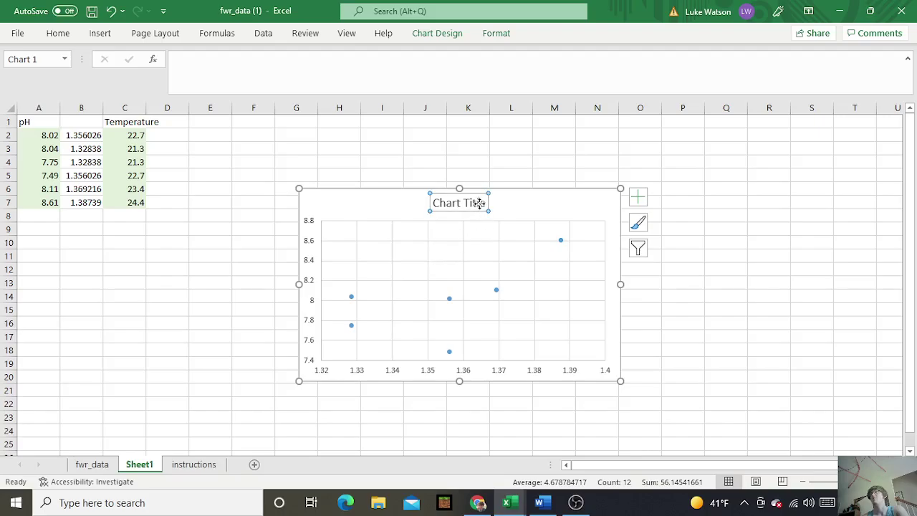
left_click(484, 203)
key("BackSpace")
key("BackSpace")
key("BackSpace")
key("BackSpace")
key("BackSpace")
key("BackSpace")
key("BackSpace")
key("BackSpace")
key("BackSpace")
key("BackSpace")
key("BackSpace")
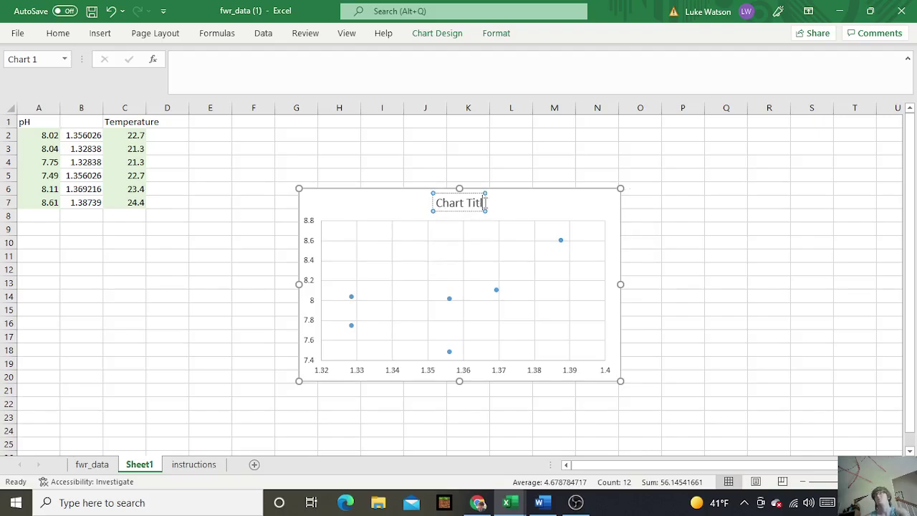
type("Cane")
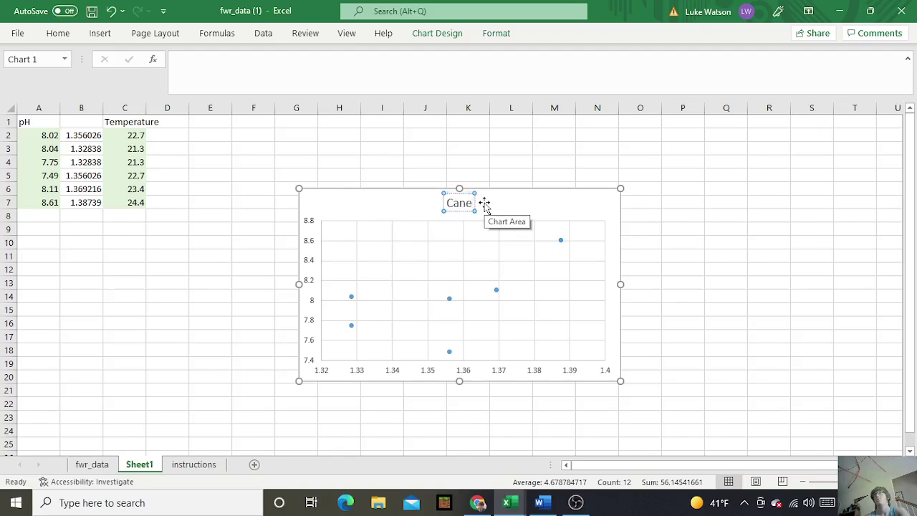
type(" Creek")
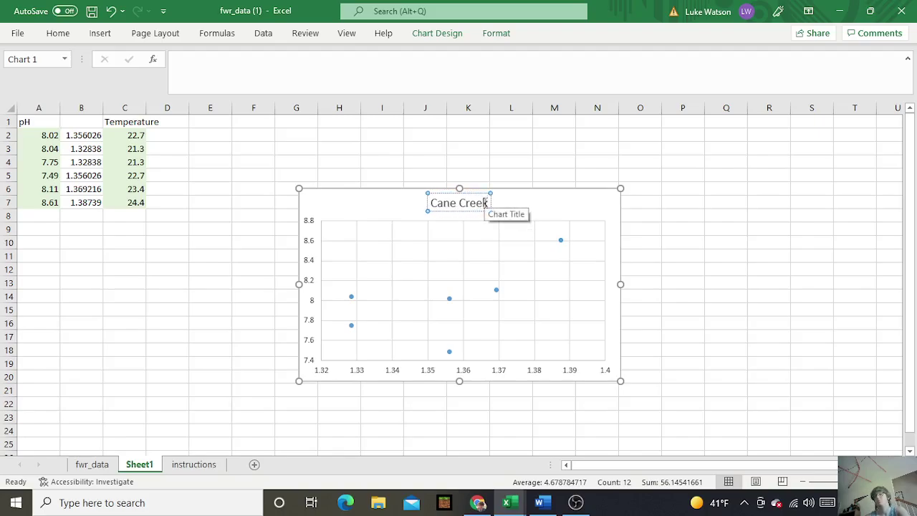
type(";pH")
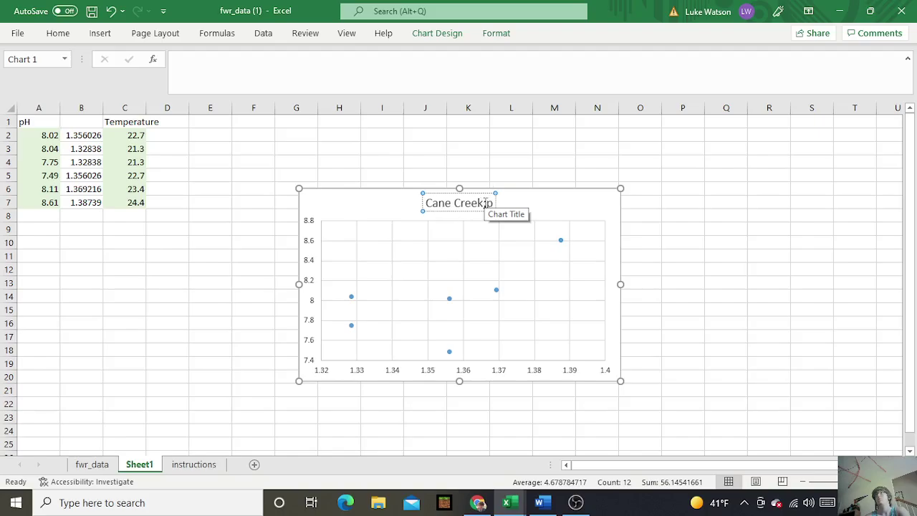
type(" vs")
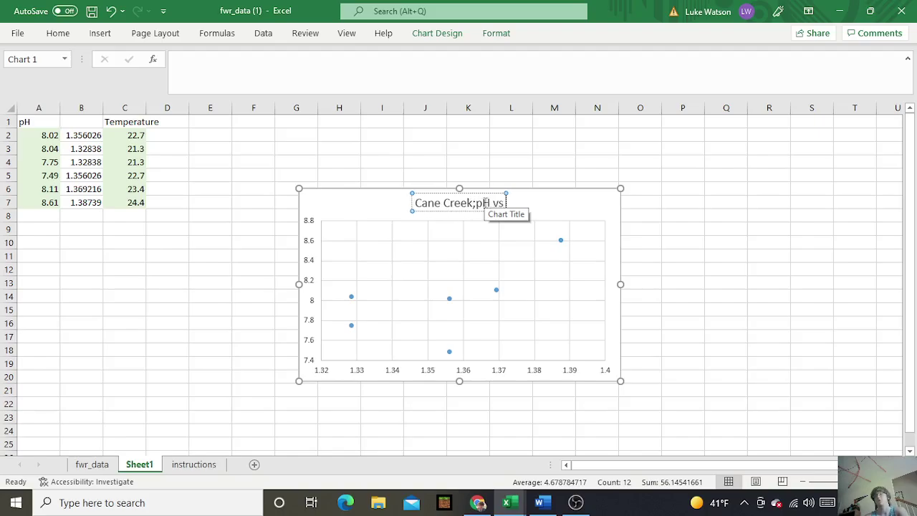
type(" Temp")
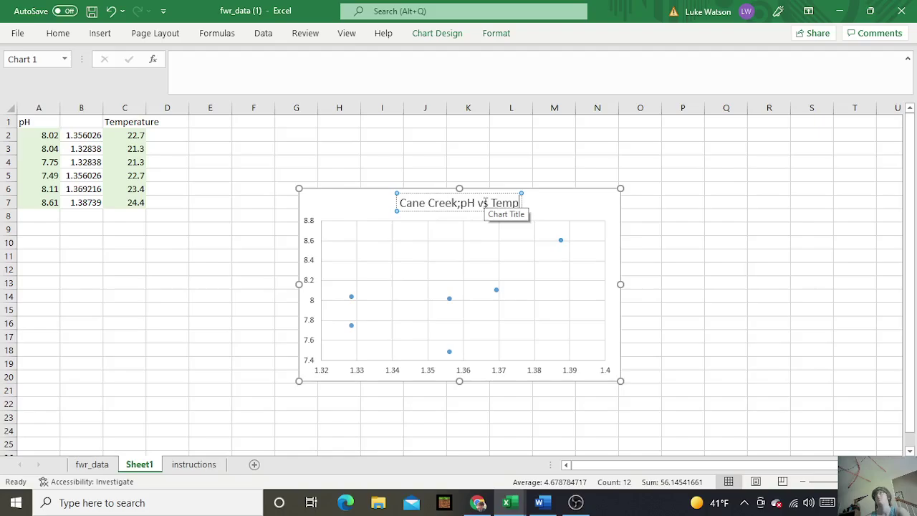
Add axis titles to the Cane Creek scatter chart and name the vertical axis "pH"
left_click(605, 202)
left_click(635, 199)
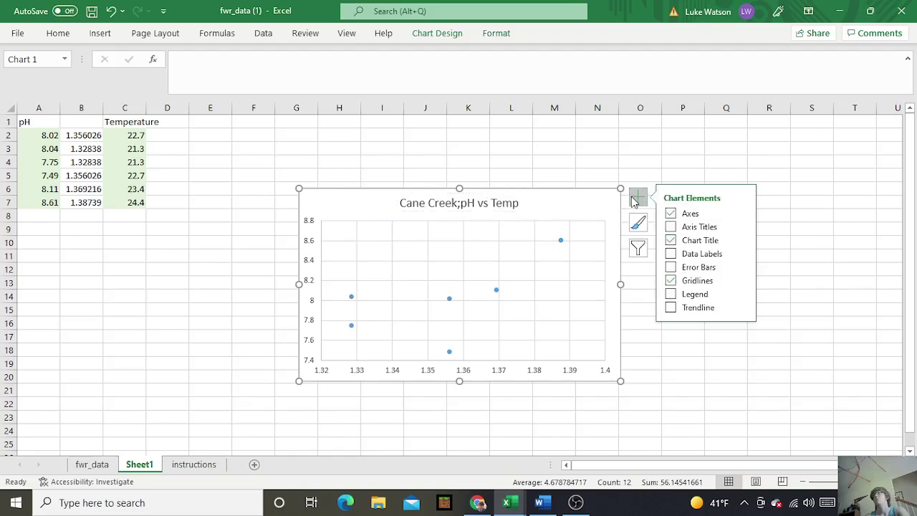
left_click(670, 226)
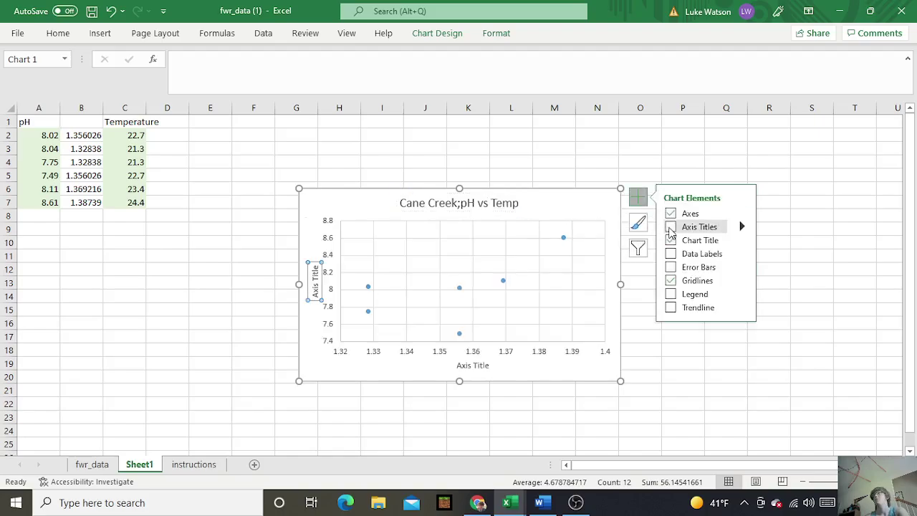
left_click(316, 270)
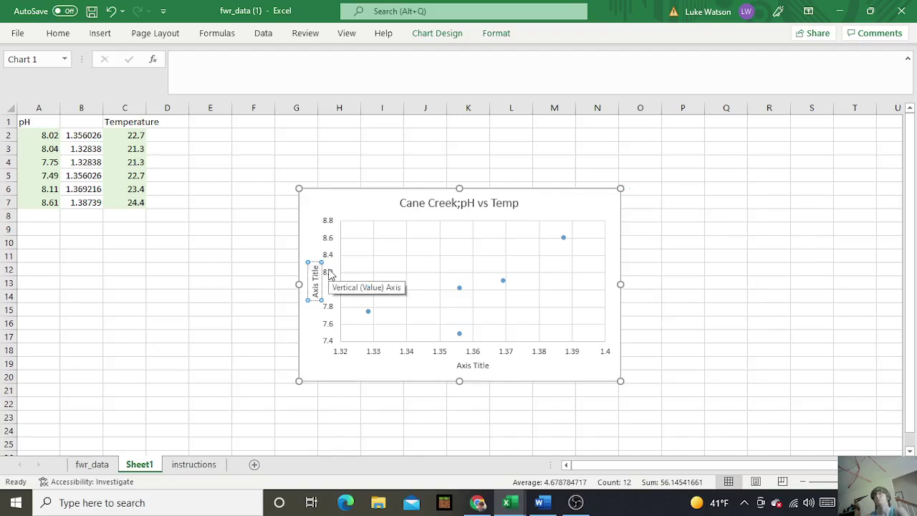
key("BackSpace")
key("BackSpace")
key("BackSpace")
key("BackSpace")
key("BackSpace")
key("BackSpace")
key("BackSpace")
key("BackSpace")
key("BackSpace")
key("BackSpace")
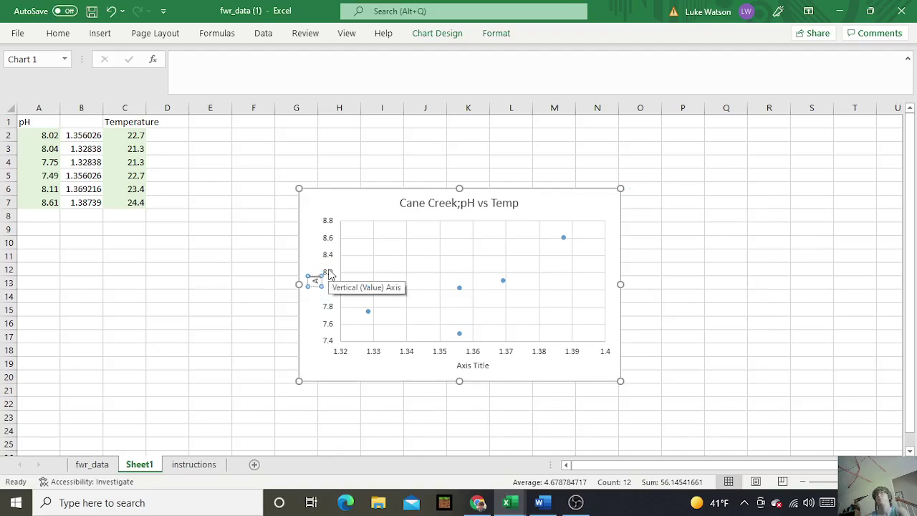
type("pH")
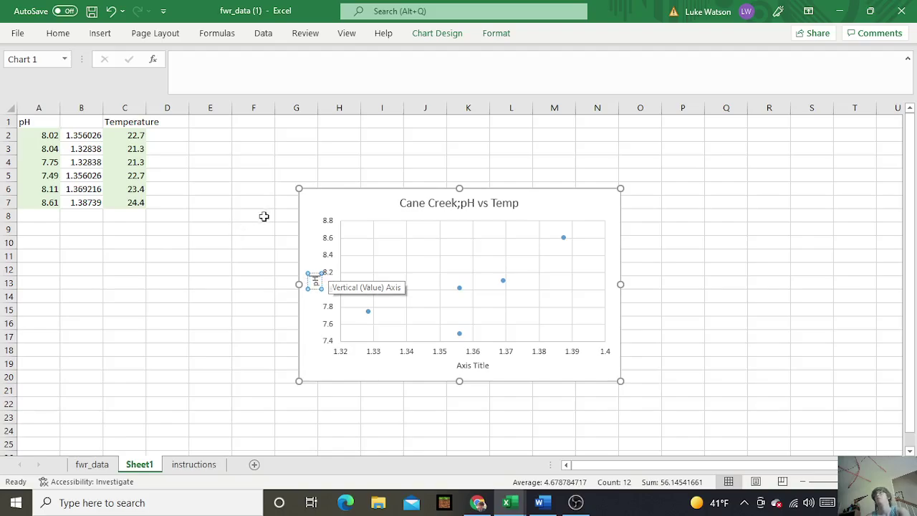
Replace the horizontal axis's placeholder title with "Temp"
left_click(474, 366)
left_click(490, 366)
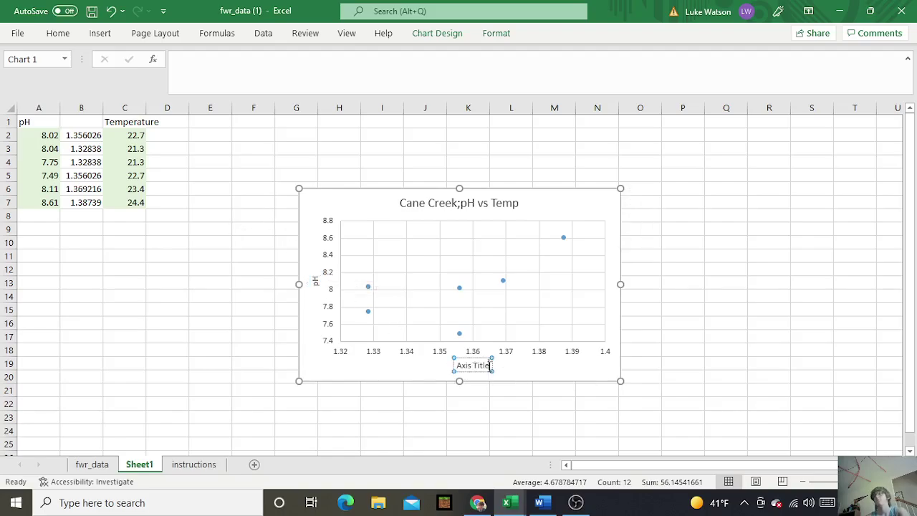
key("BackSpace")
key("BackSpace")
key("BackSpace")
key("BackSpace")
key("BackSpace")
key("BackSpace")
key("BackSpace")
key("BackSpace")
key("BackSpace")
type("Temp")
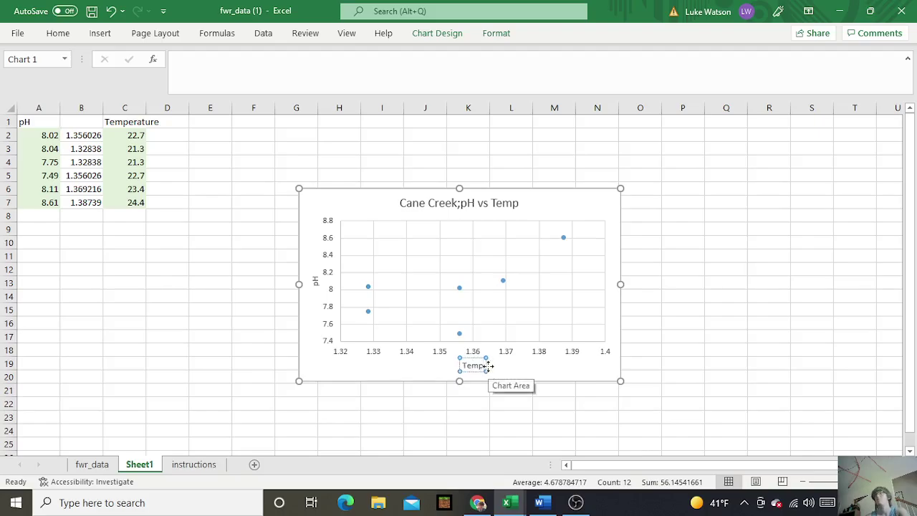
Add a linear trendline to the scatter chart and display its equation on the chart
left_click(575, 205)
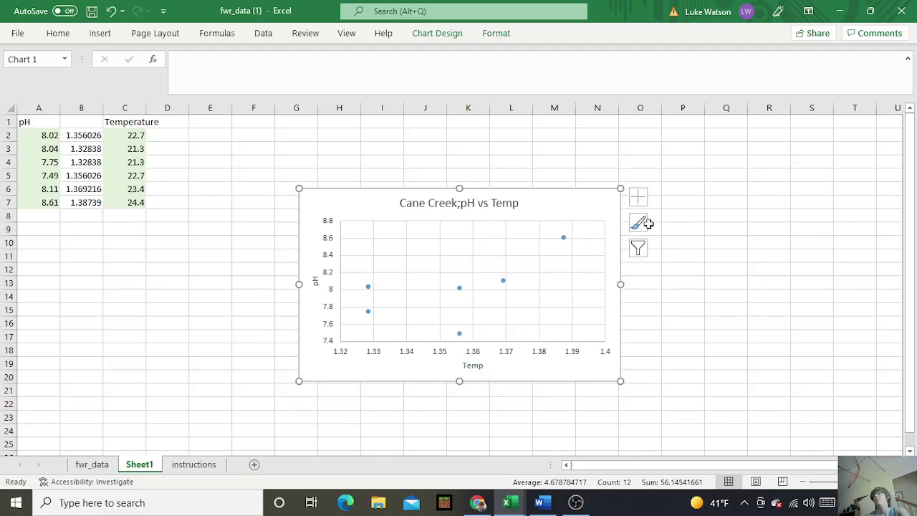
left_click(637, 196)
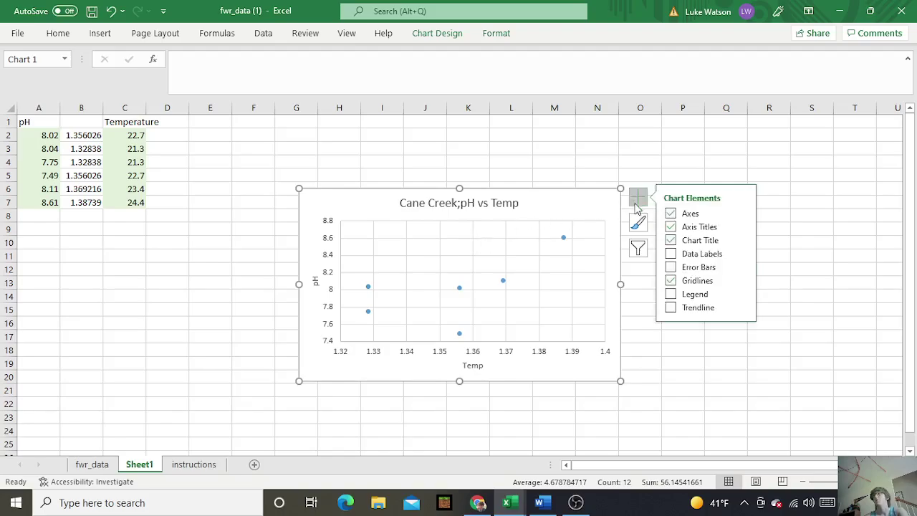
left_click(669, 308)
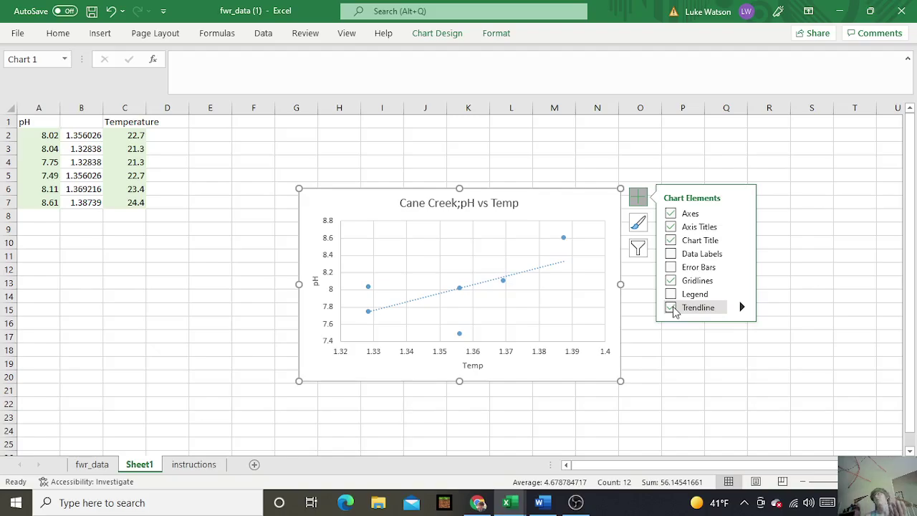
left_click(742, 307)
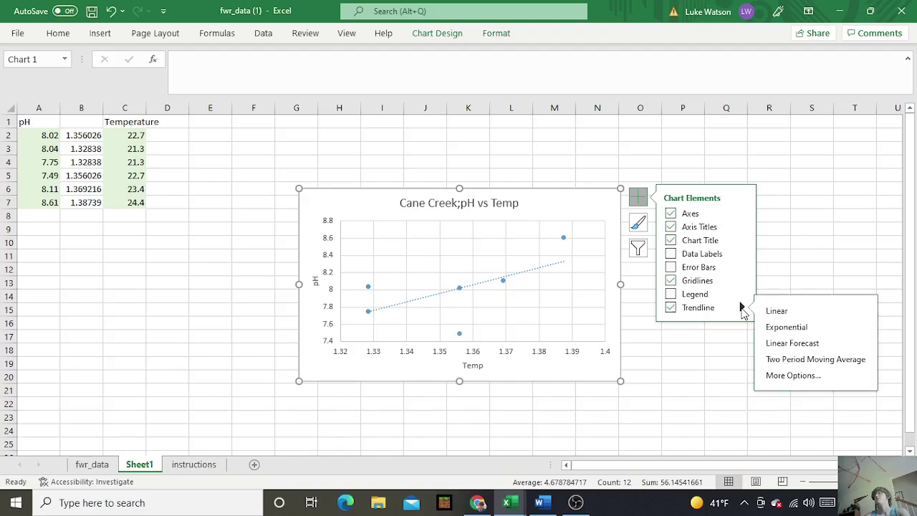
left_click(774, 381)
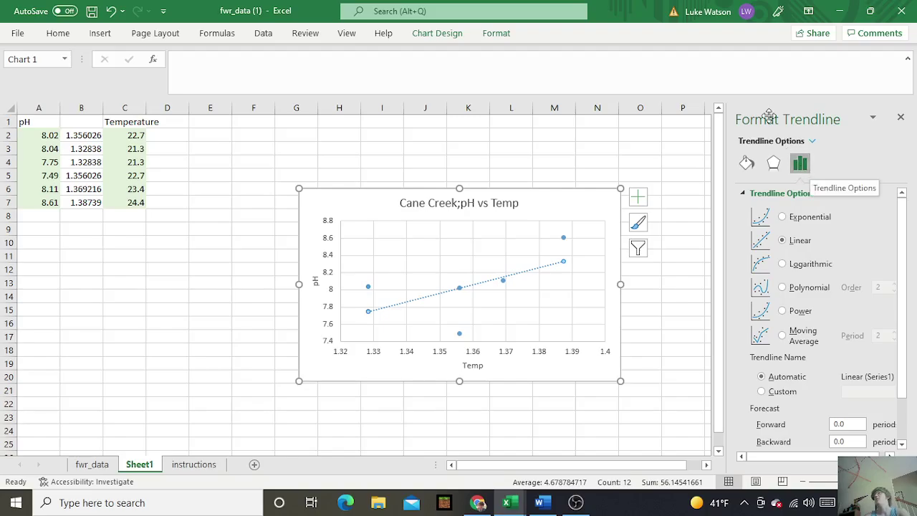
left_click_drag(908, 223, 904, 278)
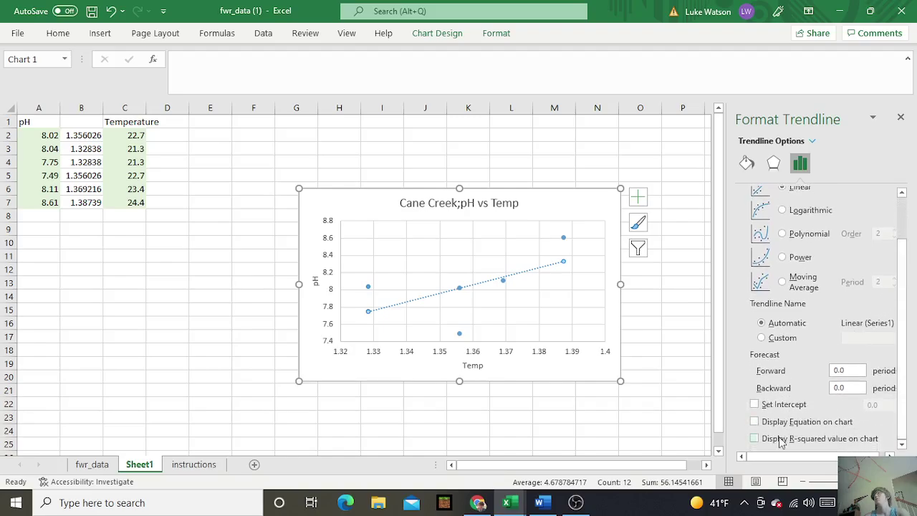
left_click(753, 421)
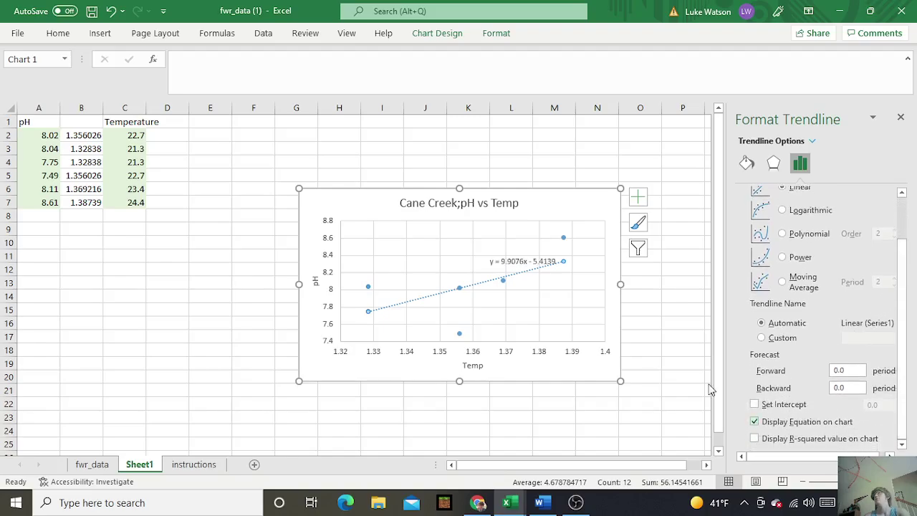
Move the trendline equation above the plot beside the chart title, and reposition the chart over columns I to P starting at row 1
left_click(528, 261)
left_click_drag(569, 208, 570, 209)
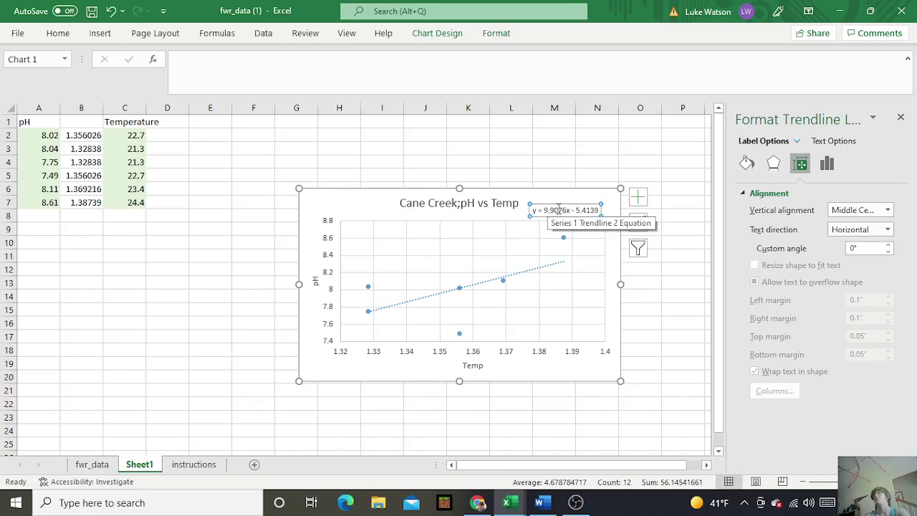
left_click_drag(333, 199, 394, 130)
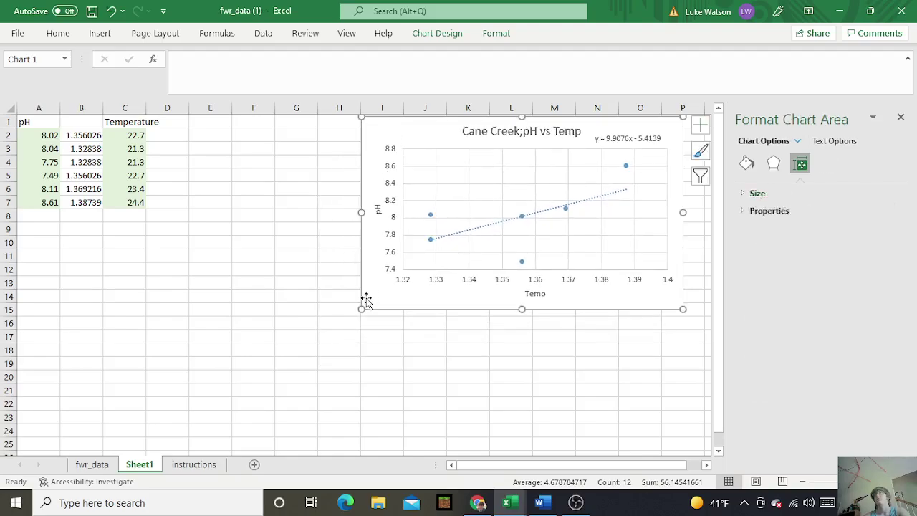
left_click(222, 310)
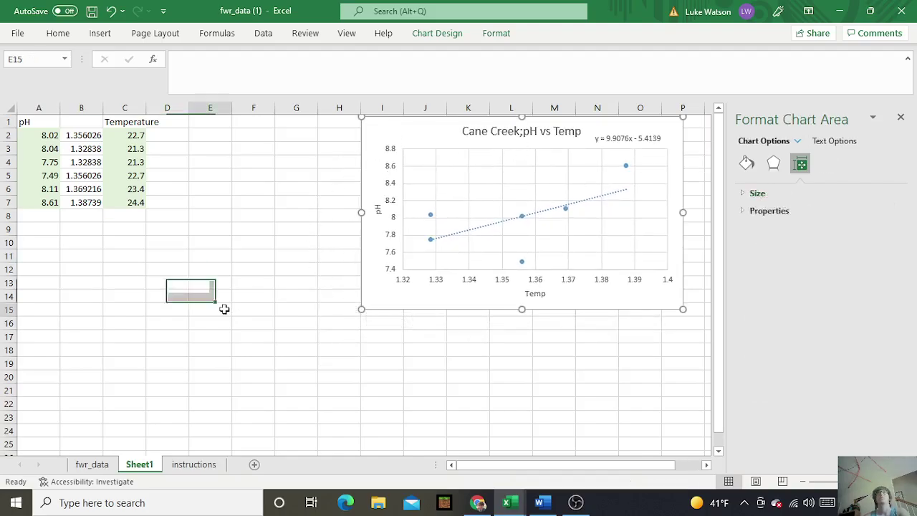
Copy the Na header and the six Cane Creek sodium values in Q1:Q7 of the fwr_data sheet
left_click(49, 231)
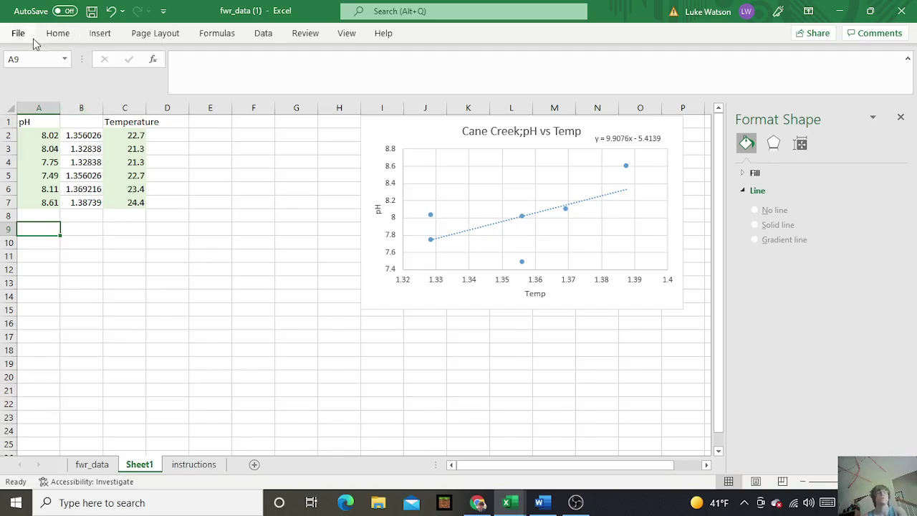
left_click(91, 464)
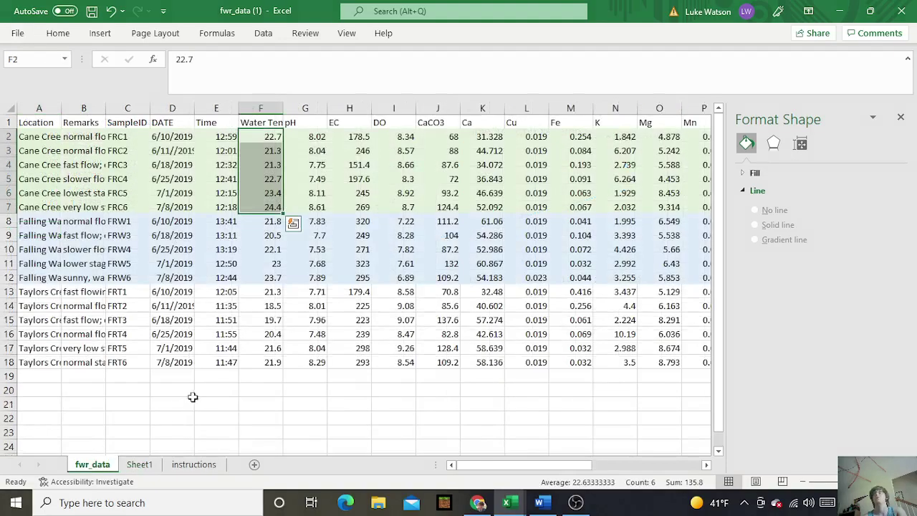
left_click(244, 416)
left_click_drag(535, 462, 560, 466)
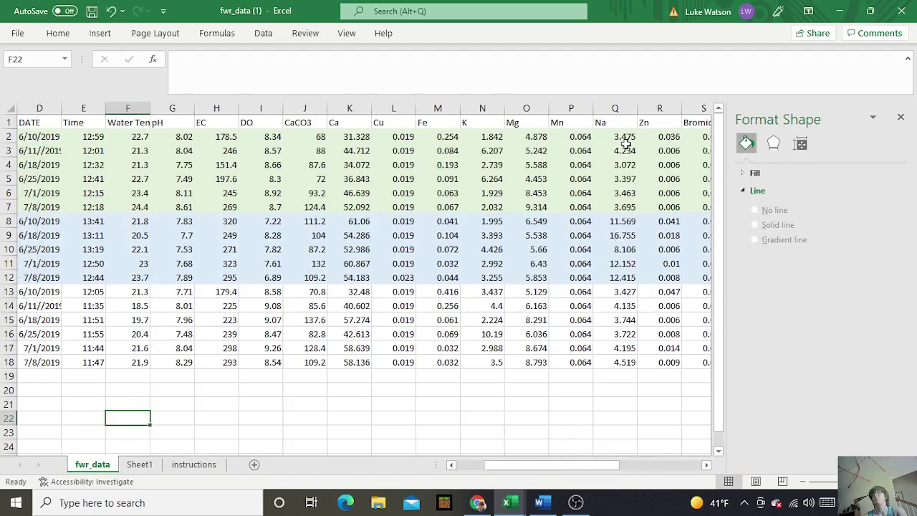
left_click_drag(625, 138, 626, 194)
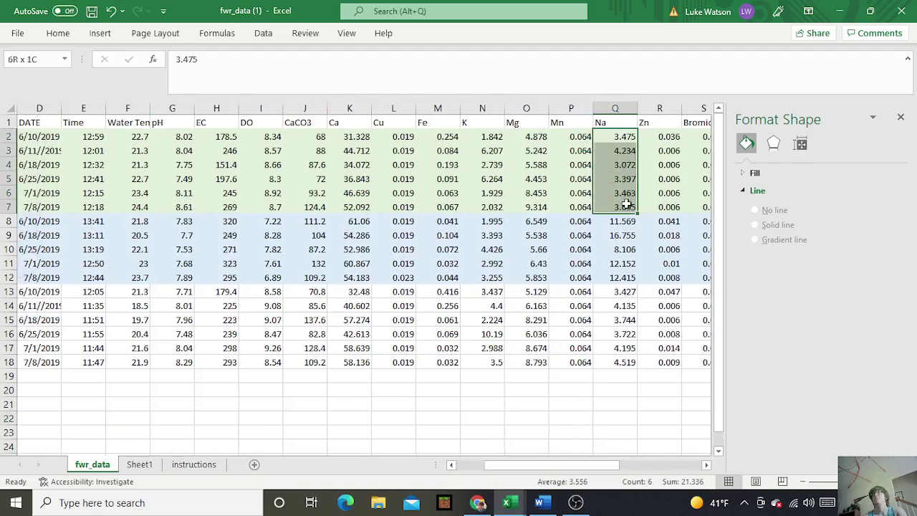
double_click(608, 122)
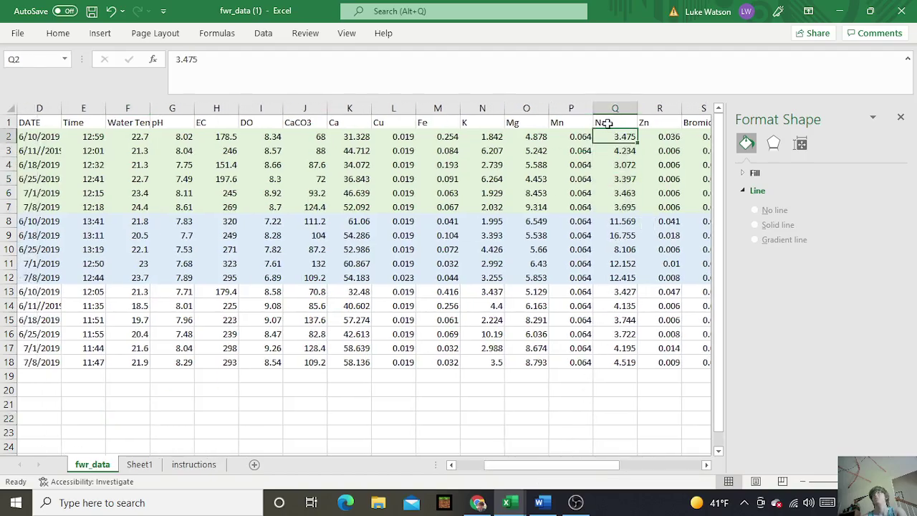
left_click(618, 178)
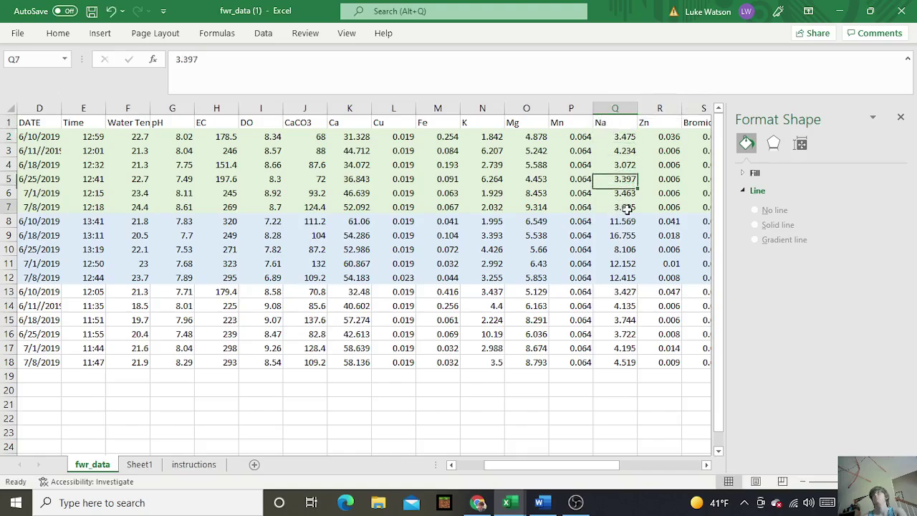
left_click_drag(627, 208, 625, 124)
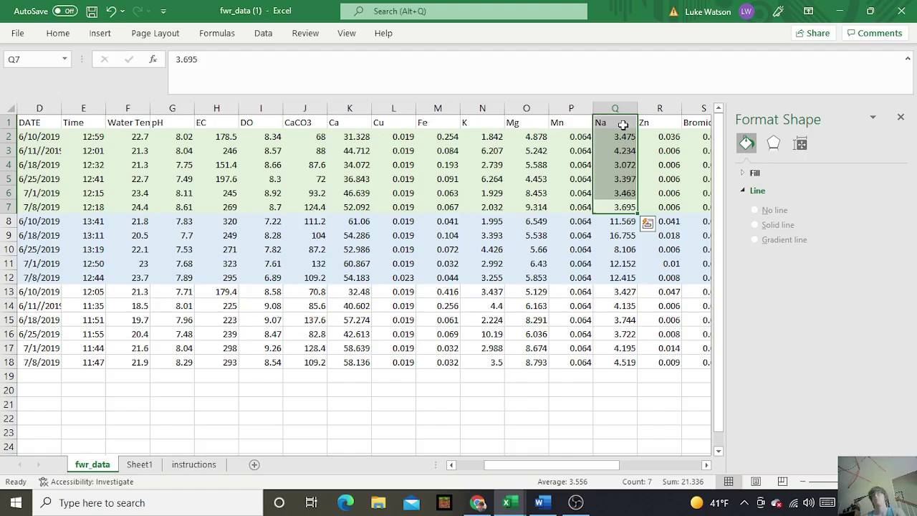
key("ctrl+c")
Paste the copied Na column into Sheet1 starting at cell A9
left_click(140, 464)
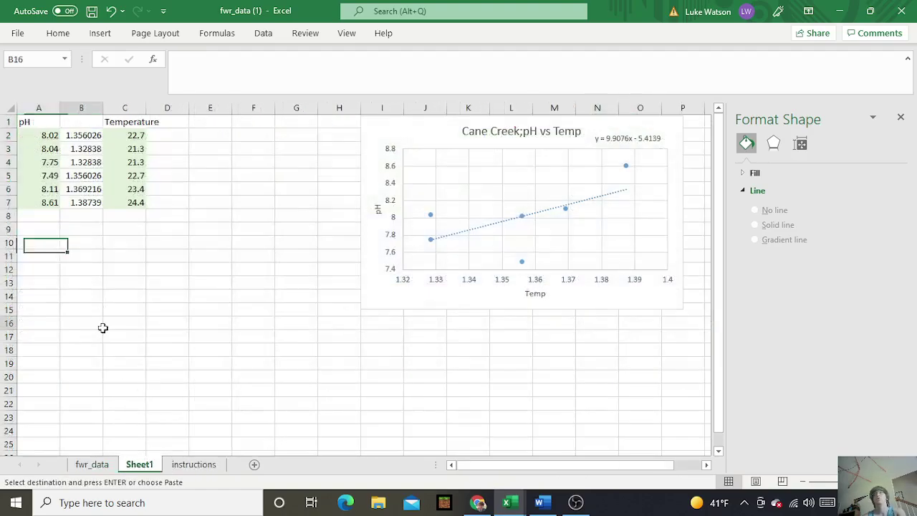
left_click(47, 231)
key("ctrl+v")
left_click(149, 308)
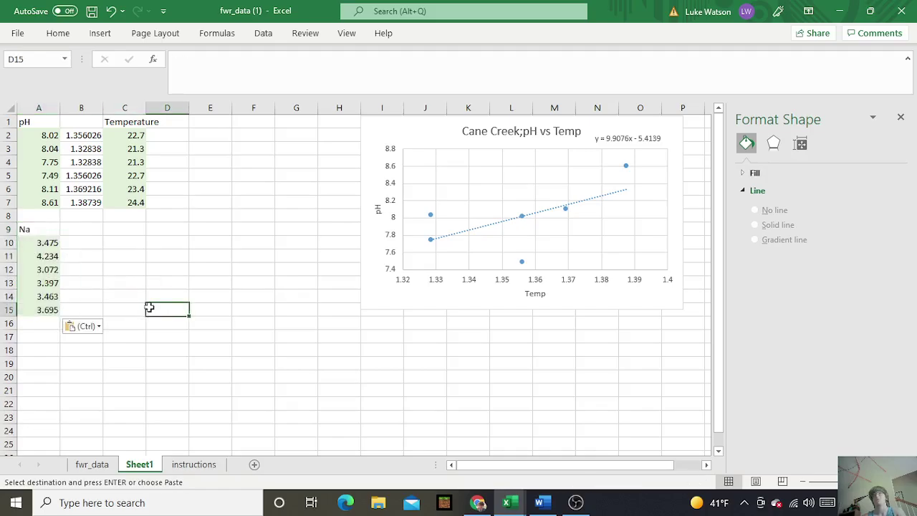
Enter the header "Molar Mass" in B9, next to the Na header
left_click(78, 233)
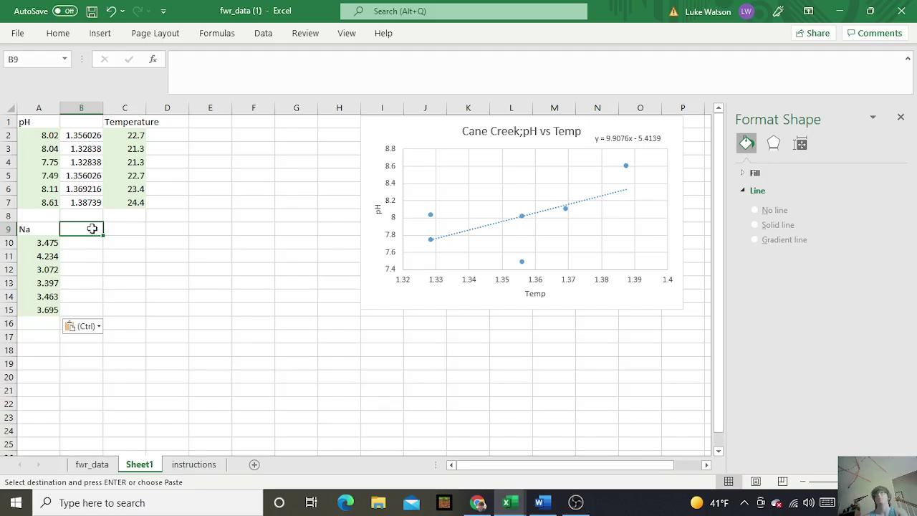
type("m")
type("Mo")
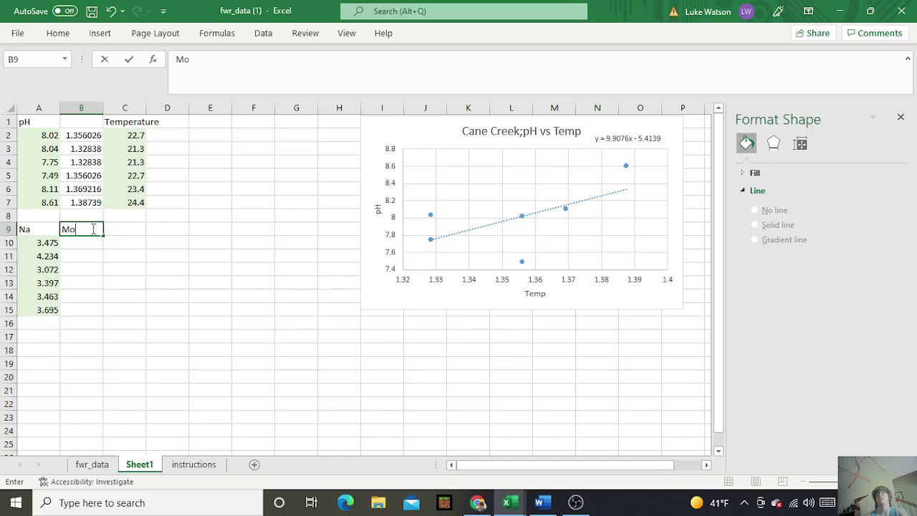
type("lar Mass")
key("Return")
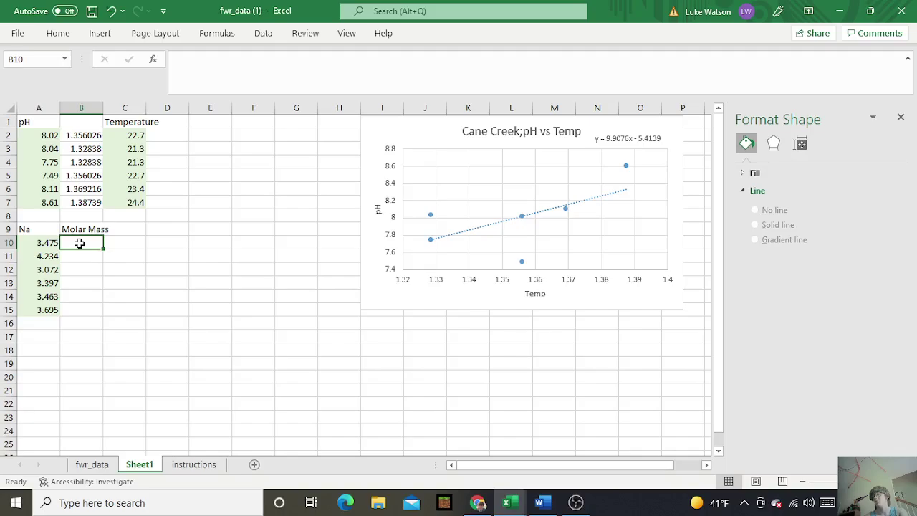
Enter sodium's molar mass of 23 in B10 and fill it down through B15
type("23")
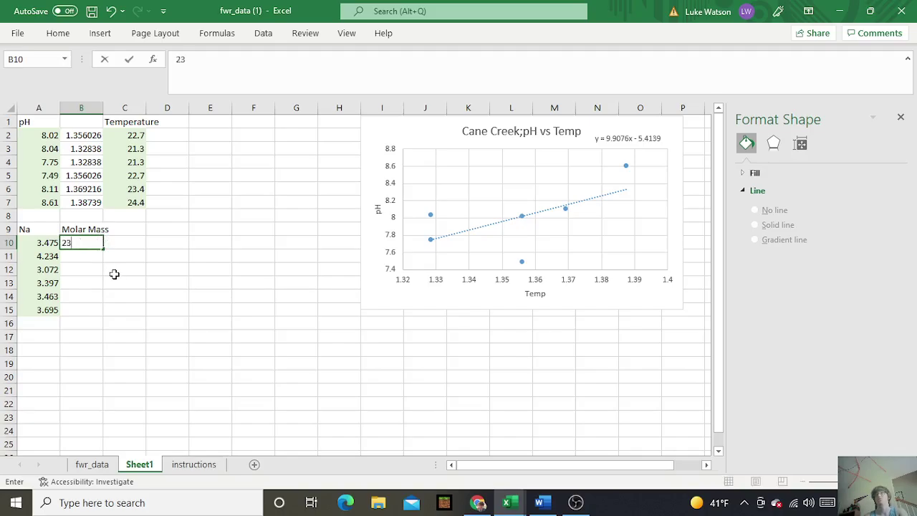
left_click(93, 255)
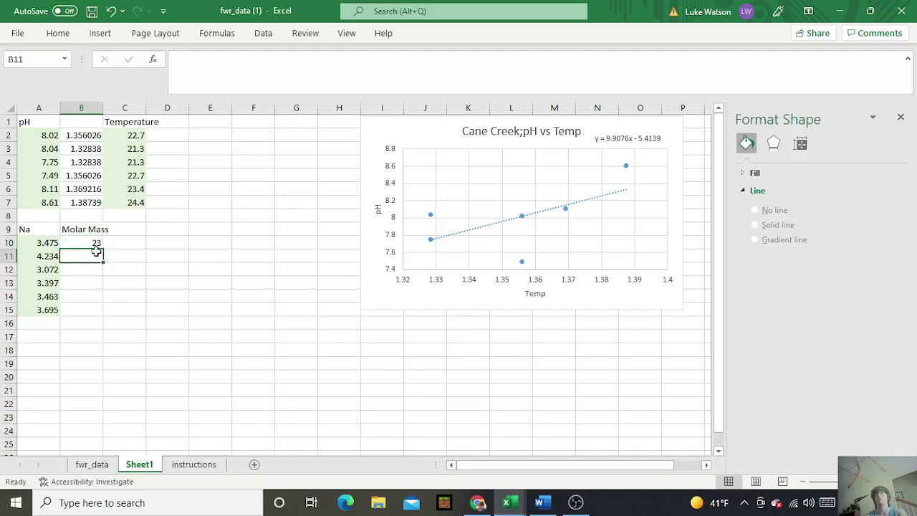
left_click(92, 242)
left_click_drag(103, 250, 98, 313)
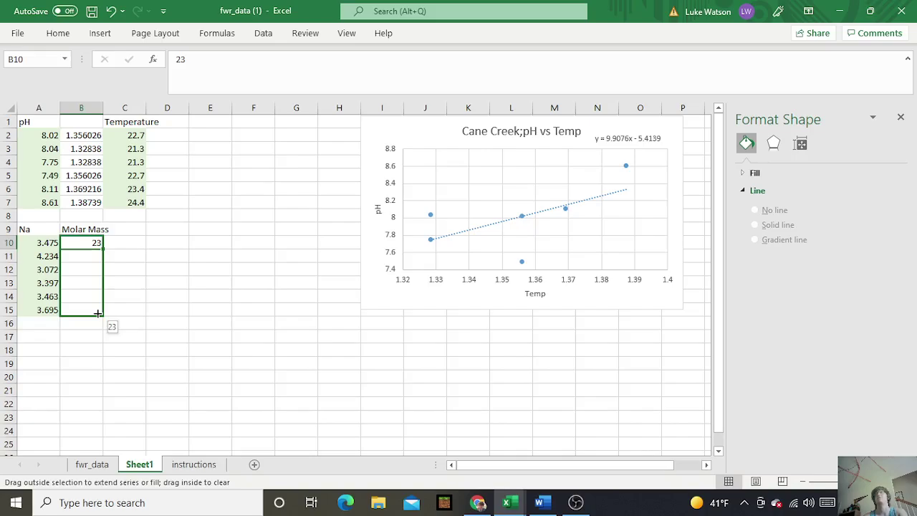
left_click_drag(98, 313, 98, 313)
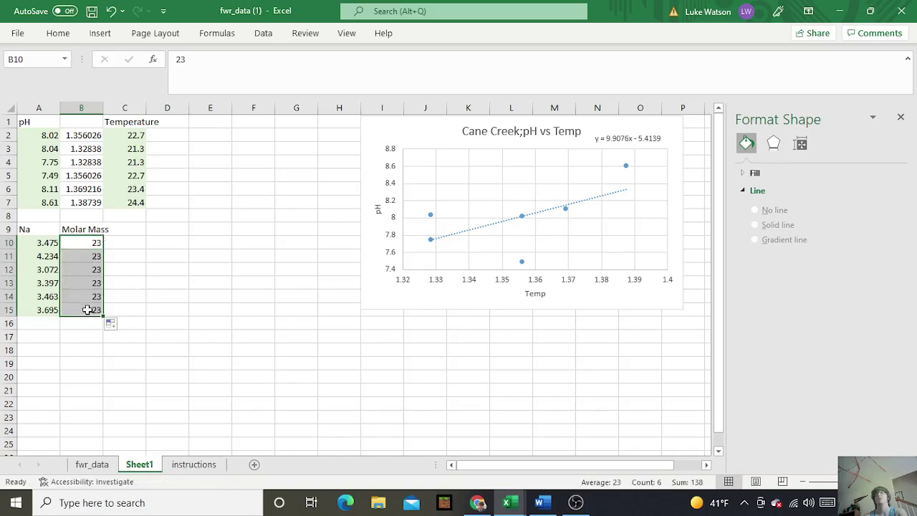
Enter the header "Na mmol/L" in C9, next to the Molar Mass header
left_click(134, 258)
left_click(140, 229)
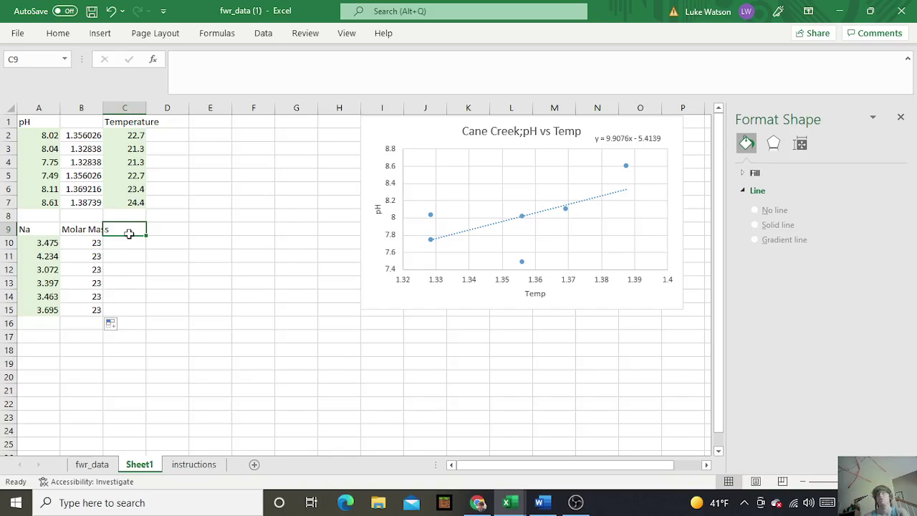
type("Na mmol/L")
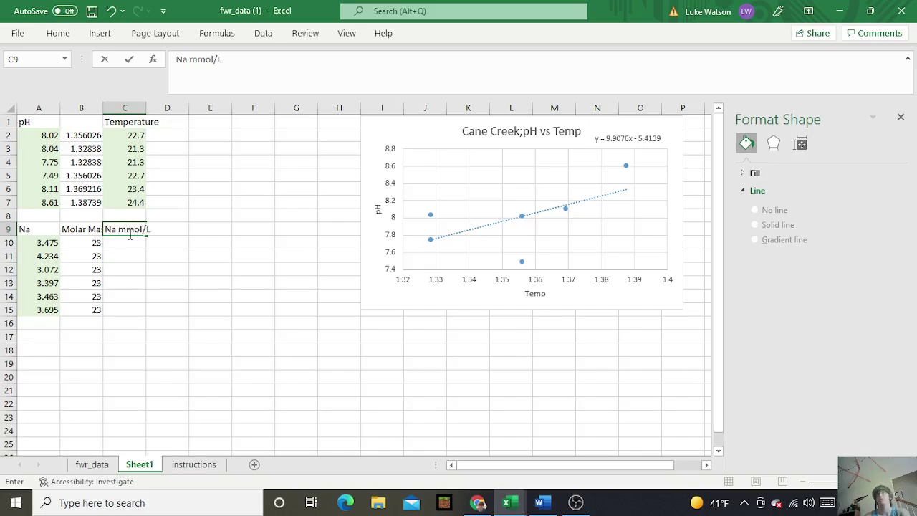
Calculate Na mmol/L in C10 with the formula =A10/B10 and fill it down through C15
key("Return")
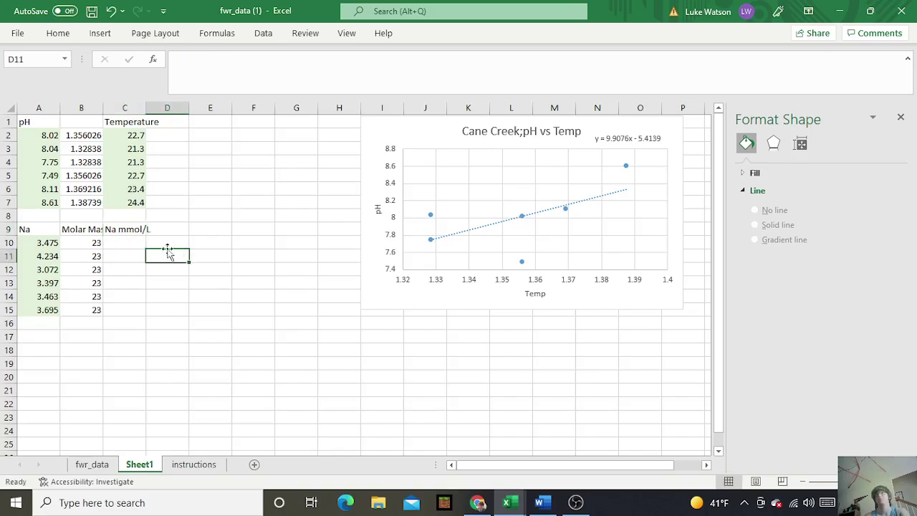
type("=")
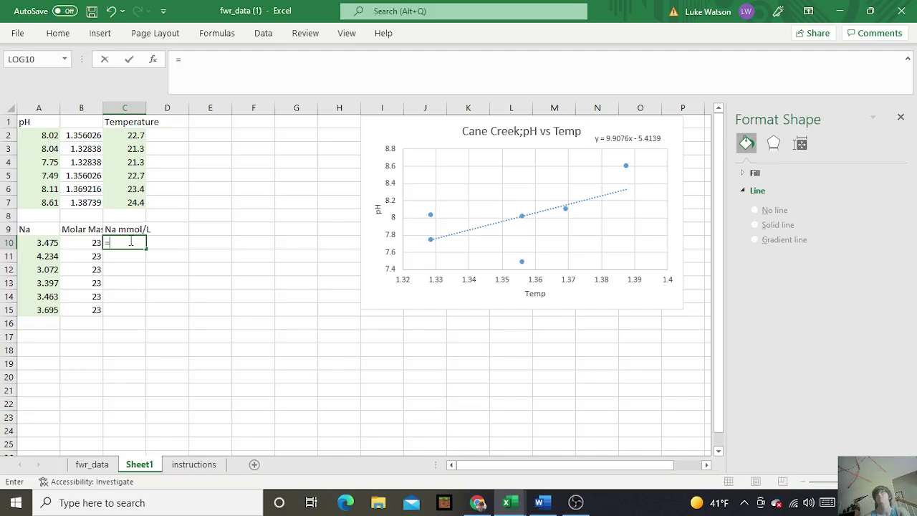
left_click(34, 245)
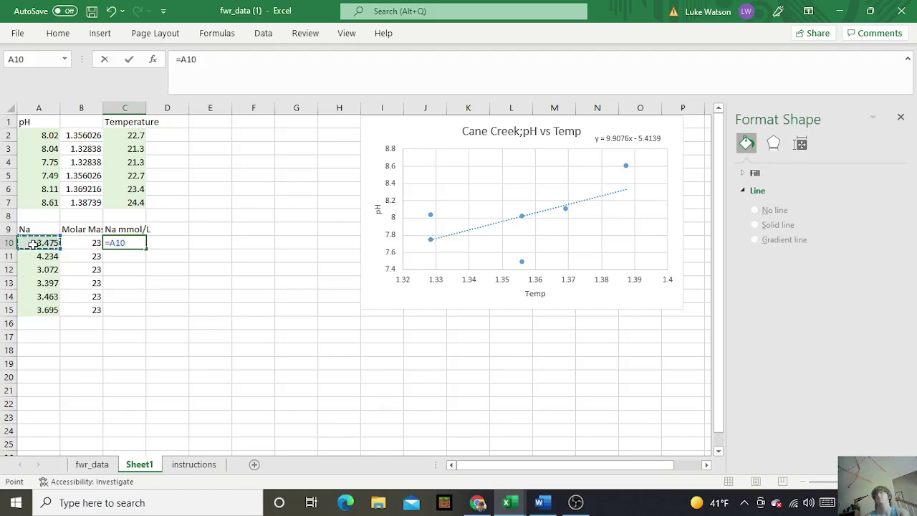
type("/")
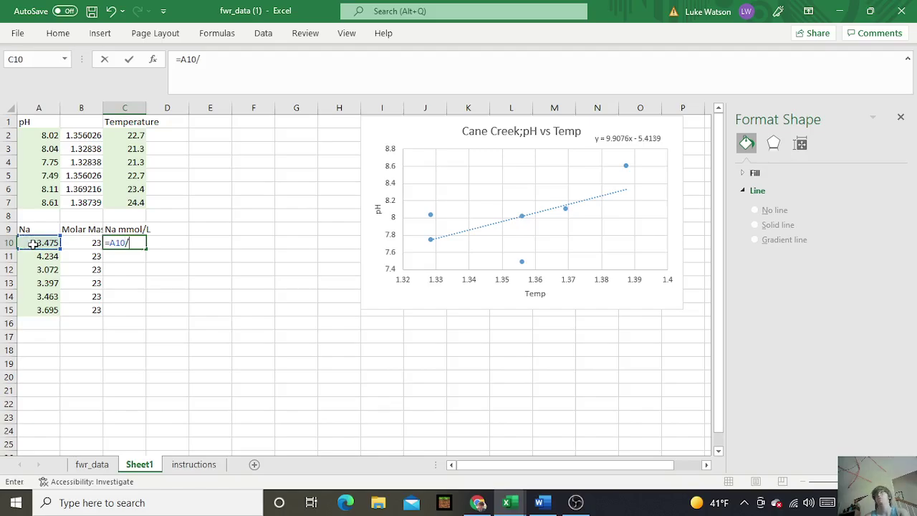
left_click(78, 245)
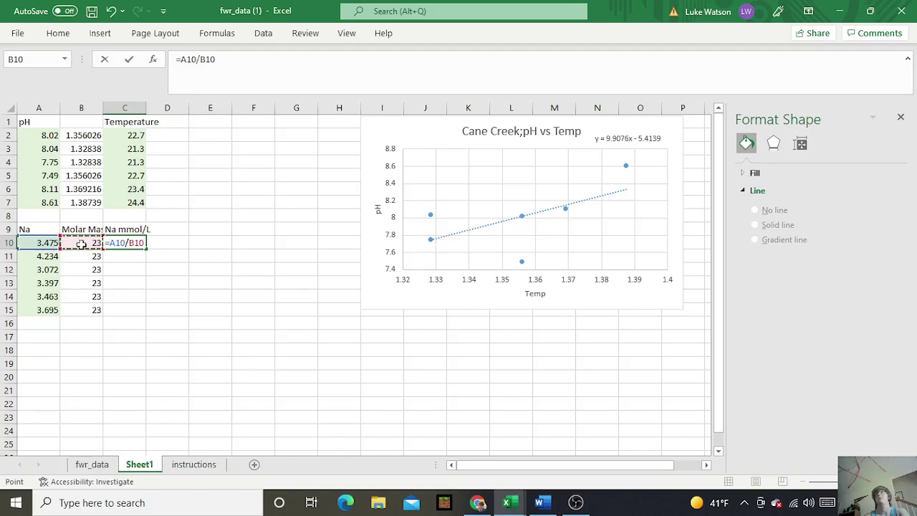
key("Return")
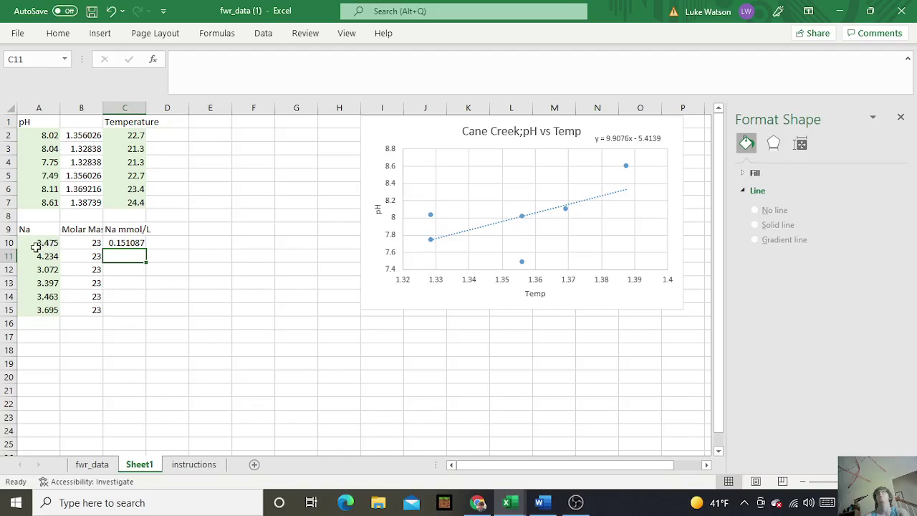
left_click(129, 244)
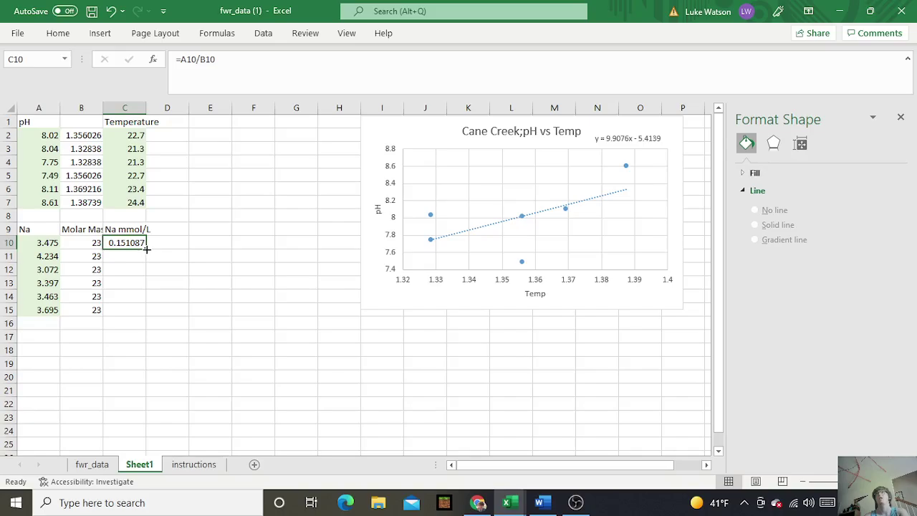
left_click_drag(146, 248, 144, 314)
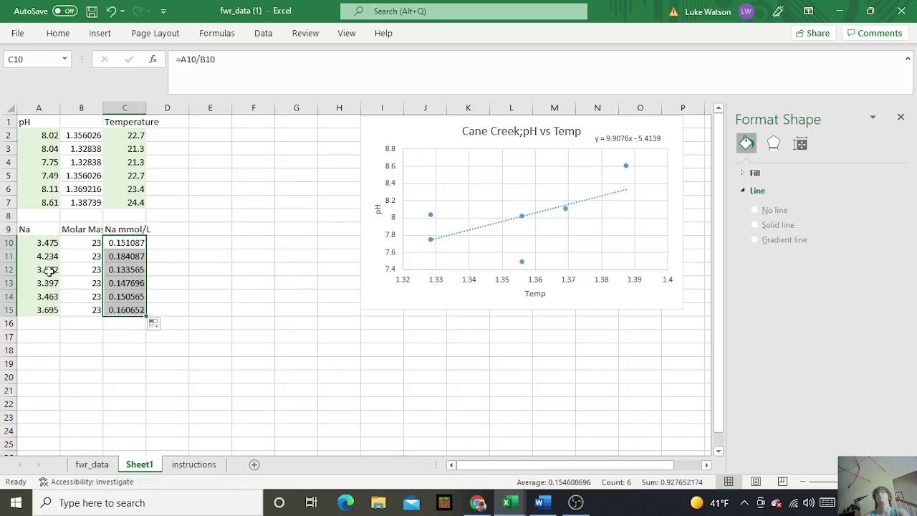
left_click(192, 292)
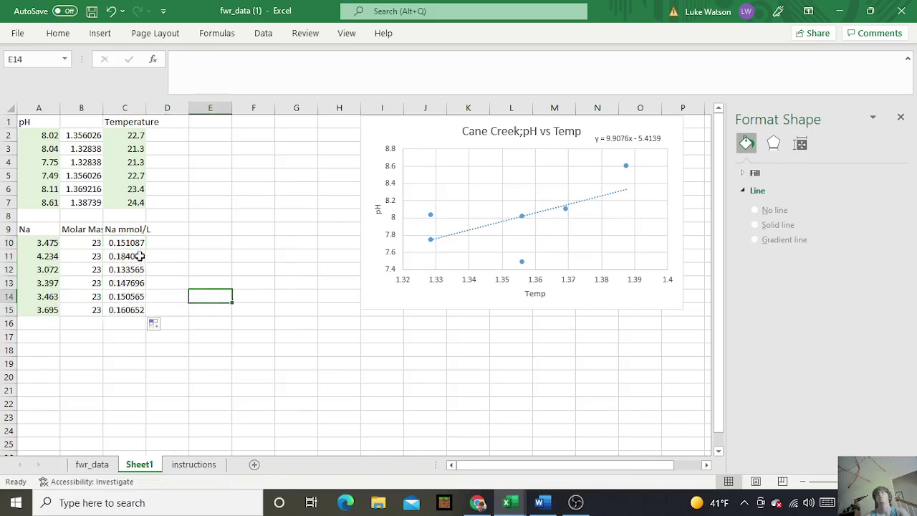
Move the Cane Creek pH vs Temp chart away from the data so it starts near column O
left_click_drag(380, 128, 729, 126)
left_click_drag(399, 133, 712, 141)
left_click_drag(403, 139, 661, 141)
Enter the header "Cl" in E9 and copy the green-shaded Chloride values T2:T7 from the fwr_data sheet
left_click(223, 229)
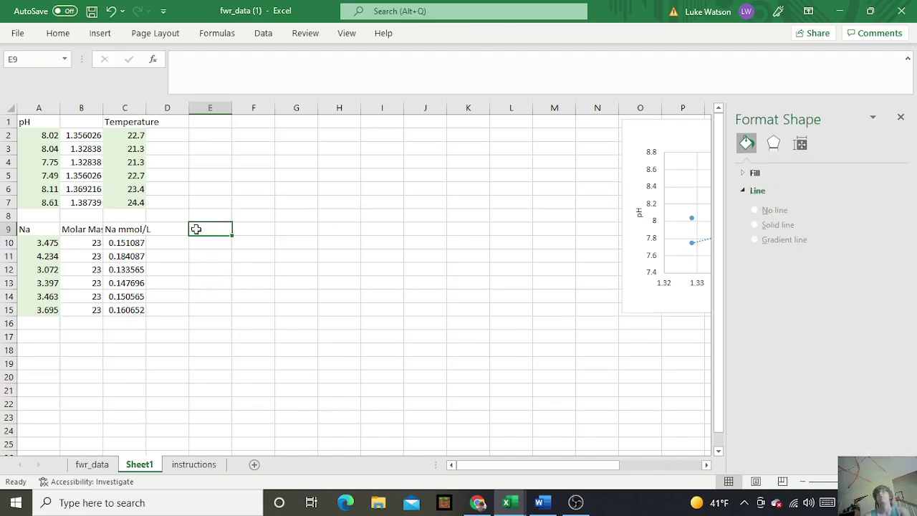
type("CL")
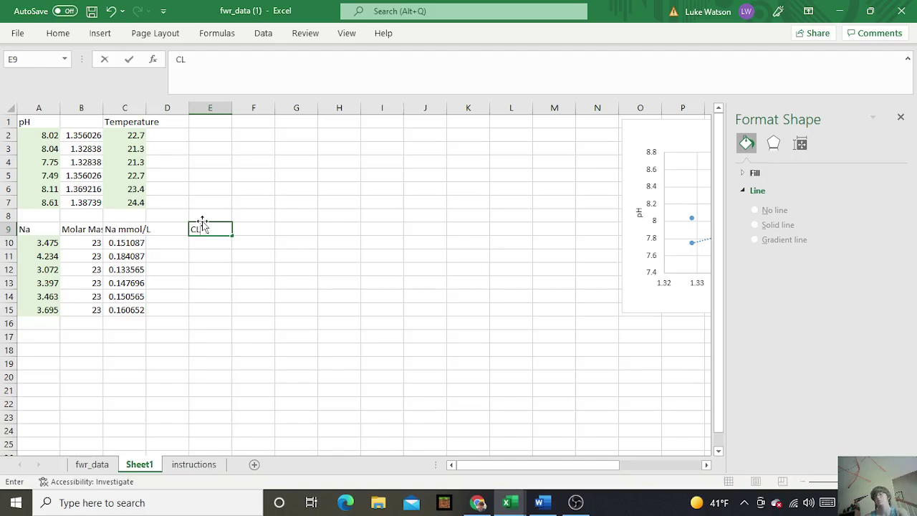
left_click(99, 466)
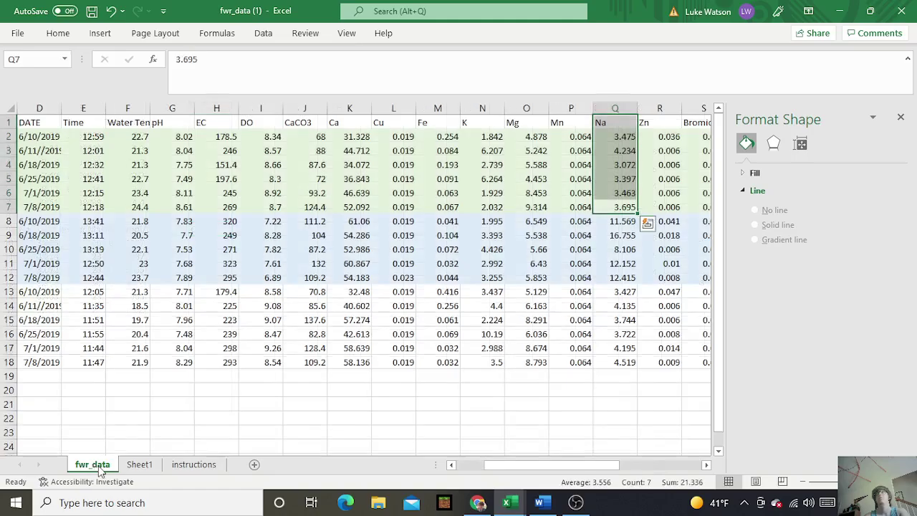
left_click(556, 464)
left_click_drag(557, 464, 601, 465)
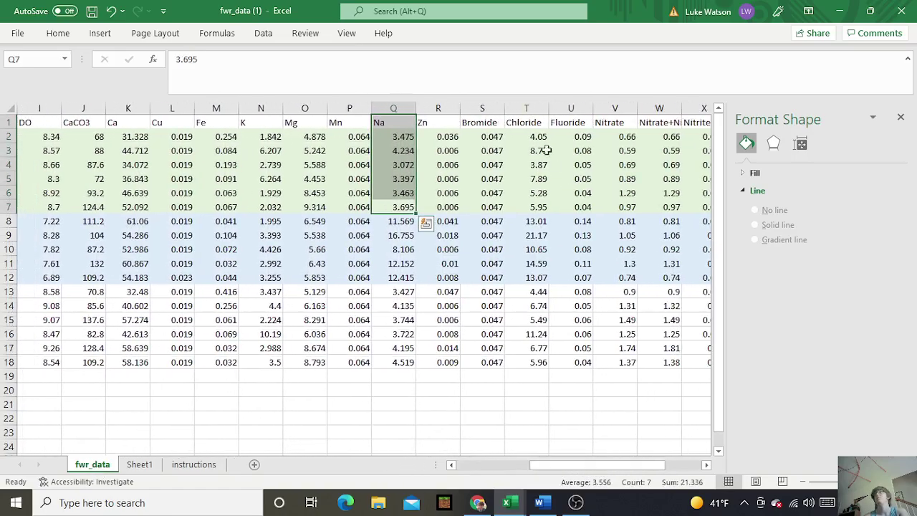
left_click(536, 139)
left_click_drag(536, 138, 536, 206)
key("ctrl+c")
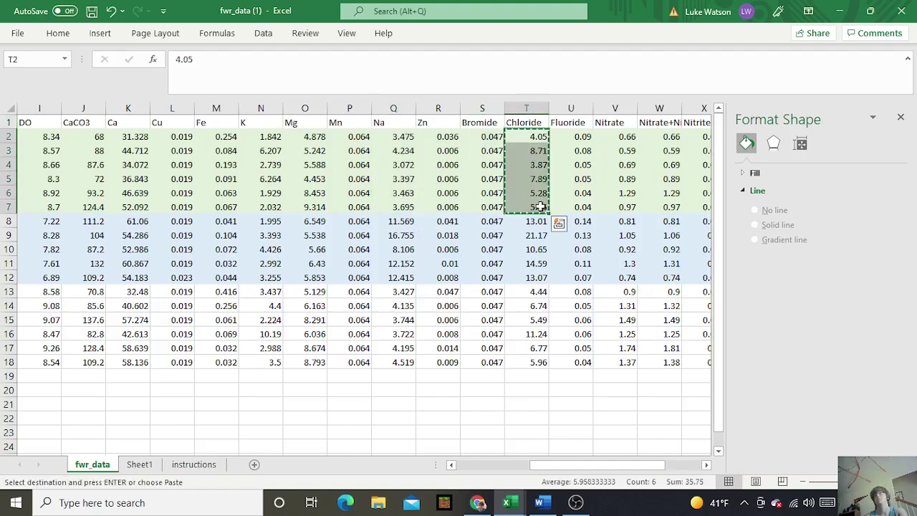
Paste the copied chloride values into Sheet1 starting at E10, under the Cl header
left_click(140, 464)
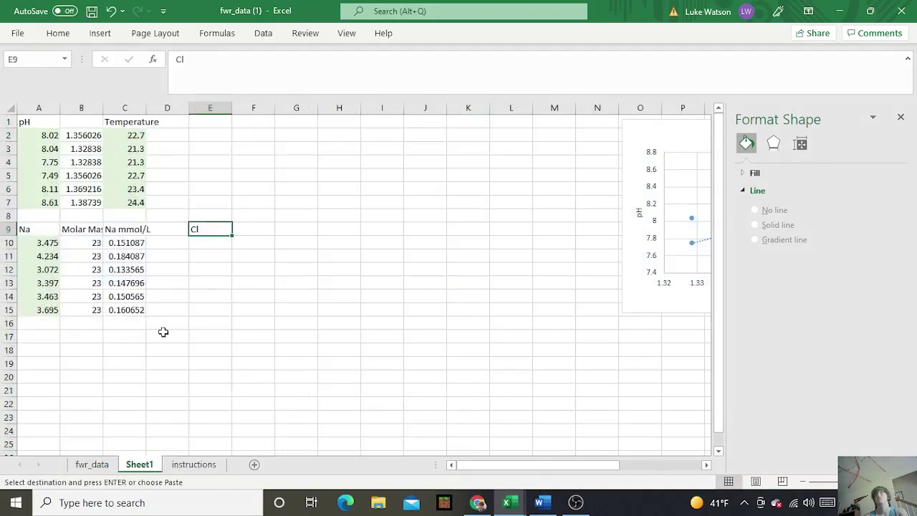
left_click(212, 246)
key("ctrl+v")
left_click(337, 282)
Add the header "MM" in F9, enter chlorine's molar mass of 35.45 in F10 and fill it down through F15
left_click(247, 233)
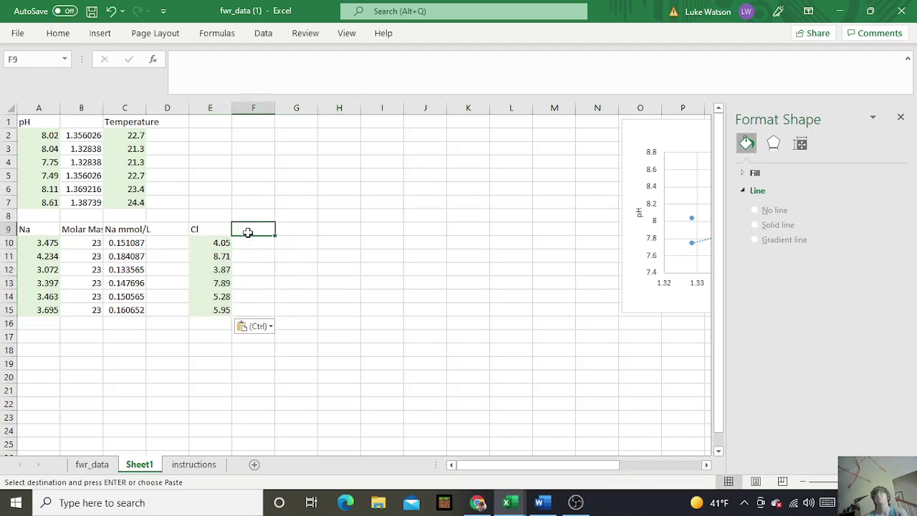
type("MM")
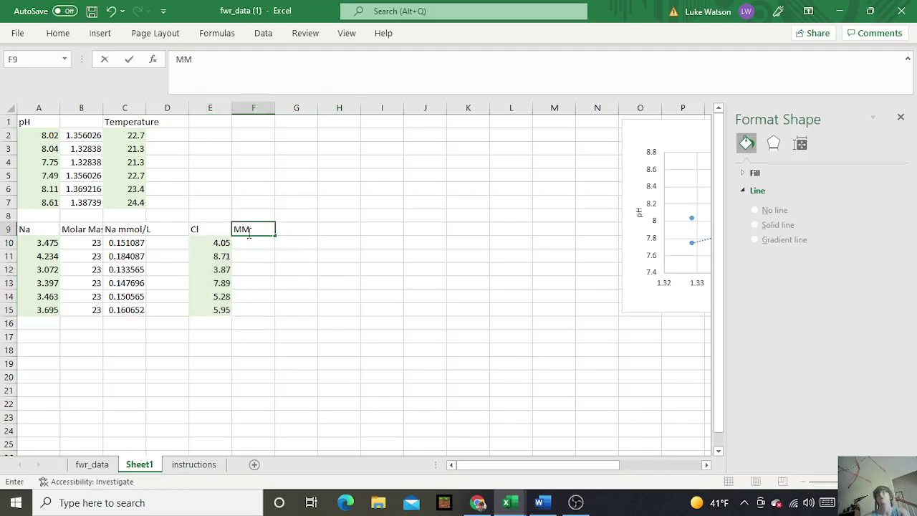
left_click(257, 244)
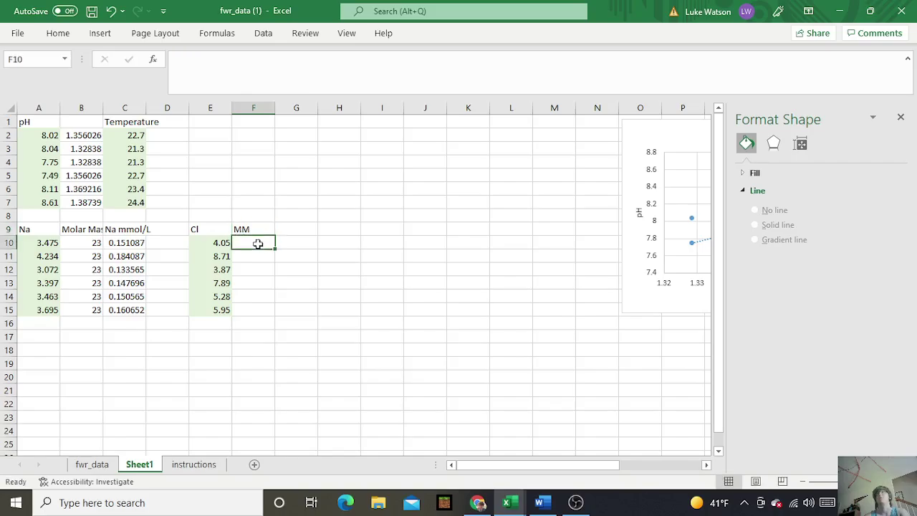
type("35.45")
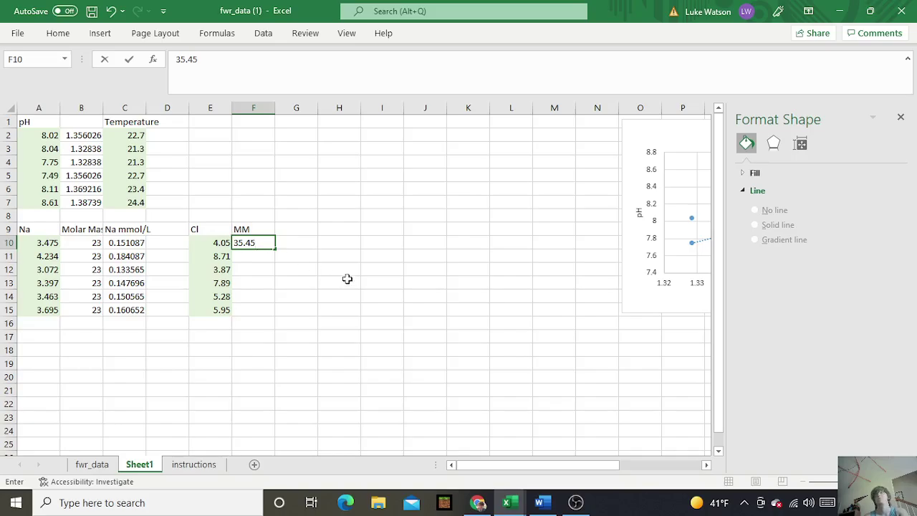
left_click(347, 278)
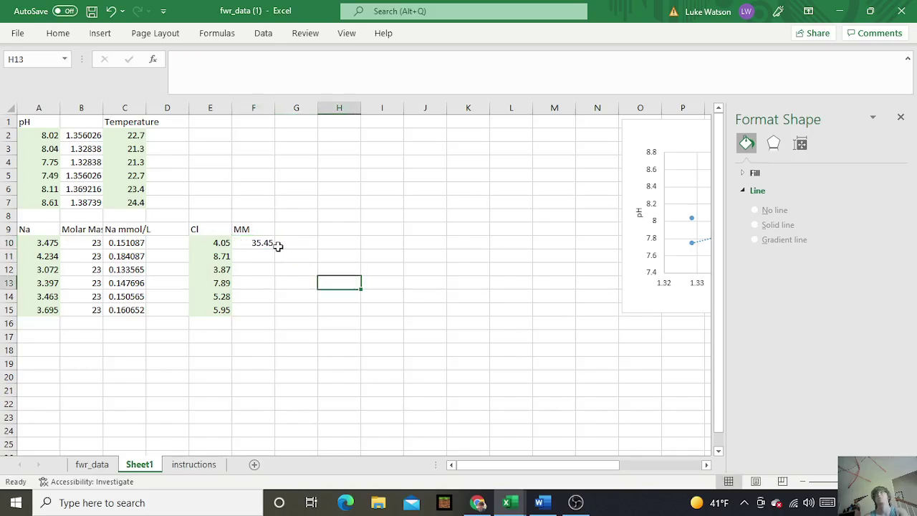
left_click(271, 244)
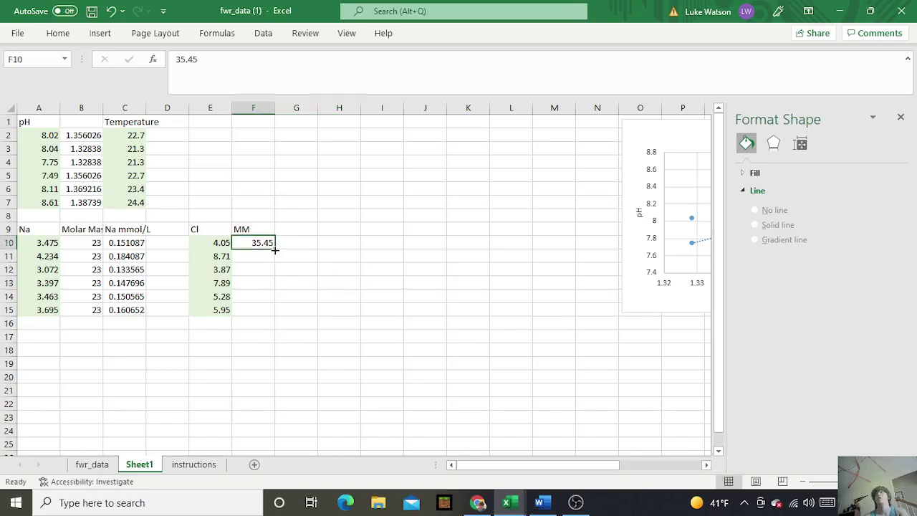
left_click_drag(275, 249, 274, 319)
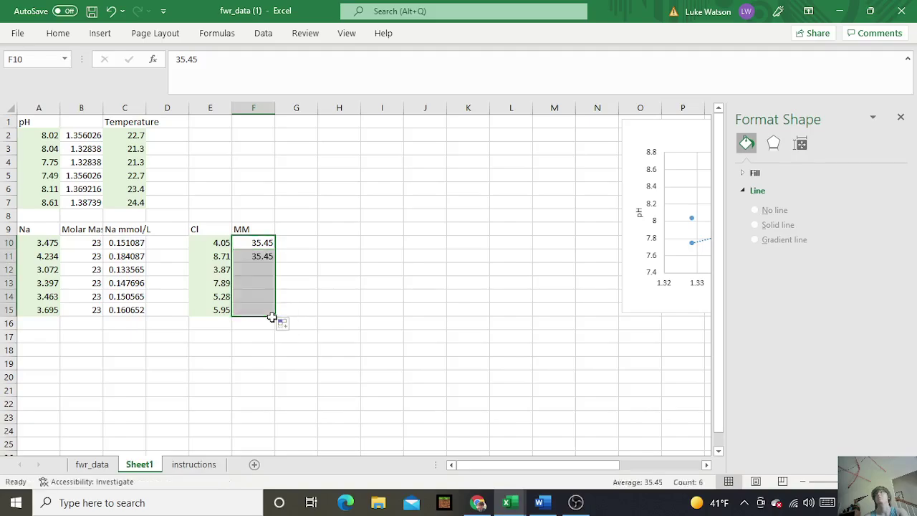
left_click(348, 305)
Enter the header "Cl mmol/L" in G9, next to the MM header
left_click(296, 240)
left_click(295, 227)
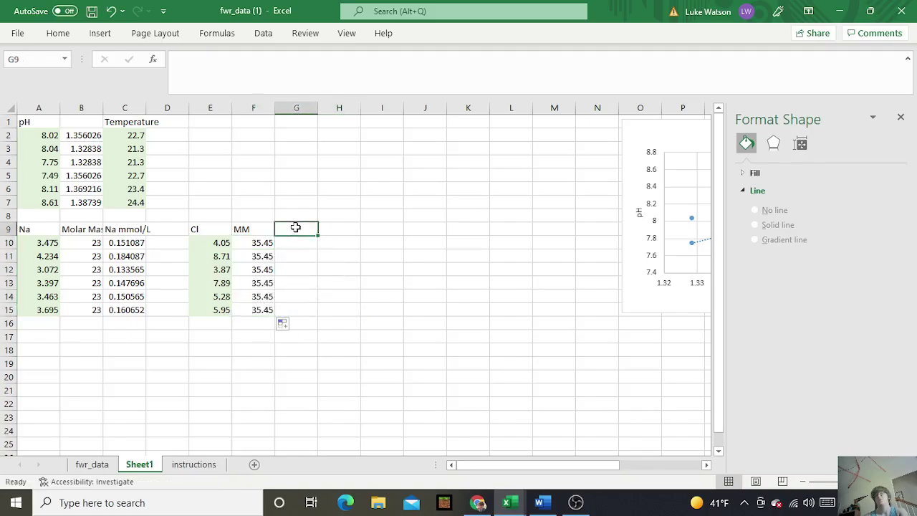
type("Cl mmol/L")
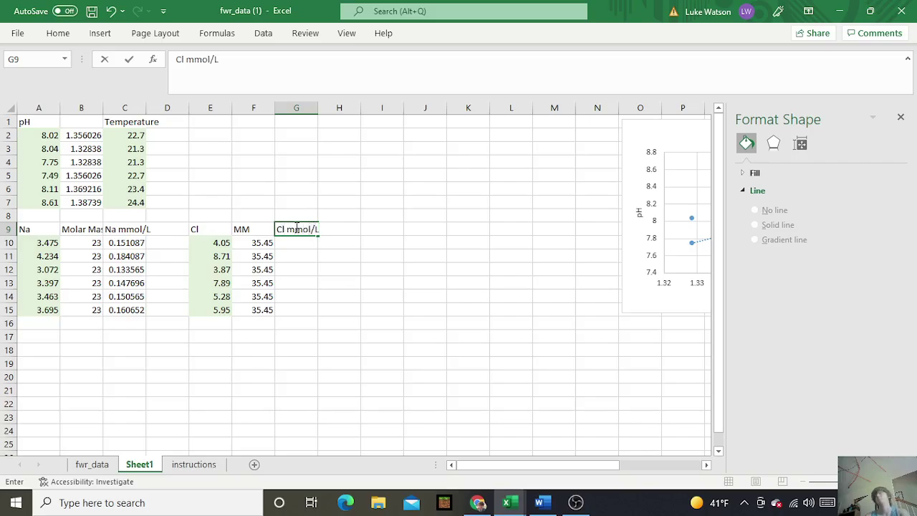
left_click(415, 301)
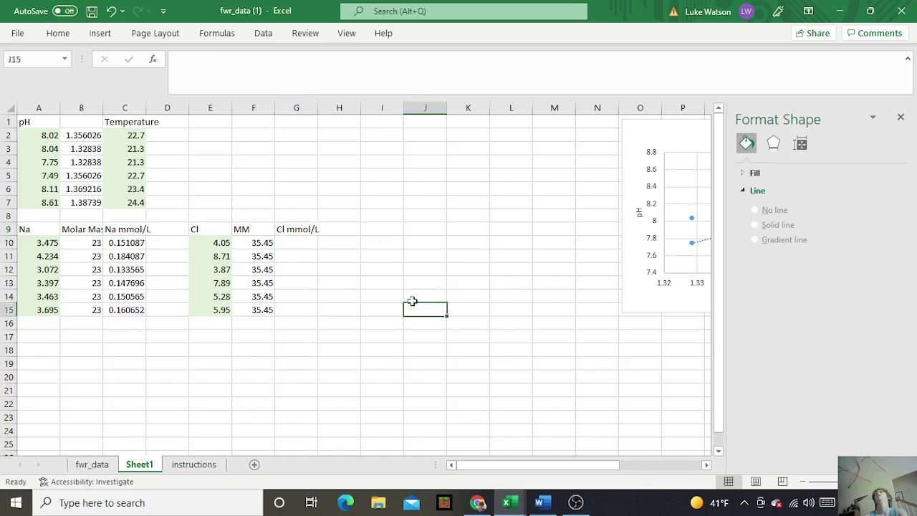
Calculate Cl mmol/L in G10 with the formula =E10/F10 and fill it down through G15
left_click(304, 247)
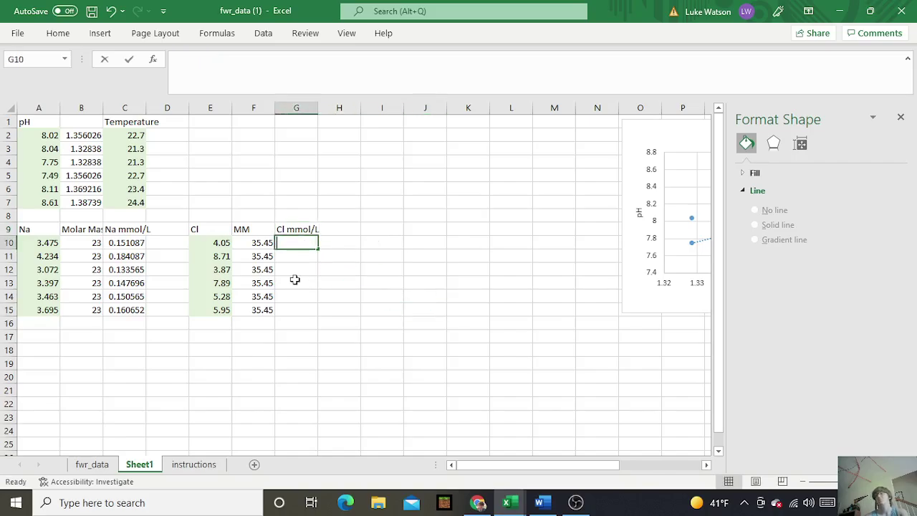
type("=")
left_click(215, 243)
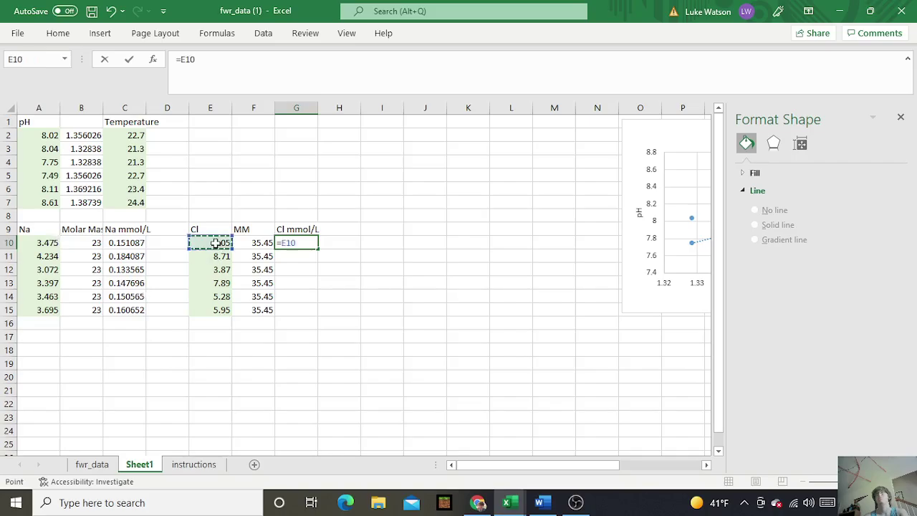
type("/")
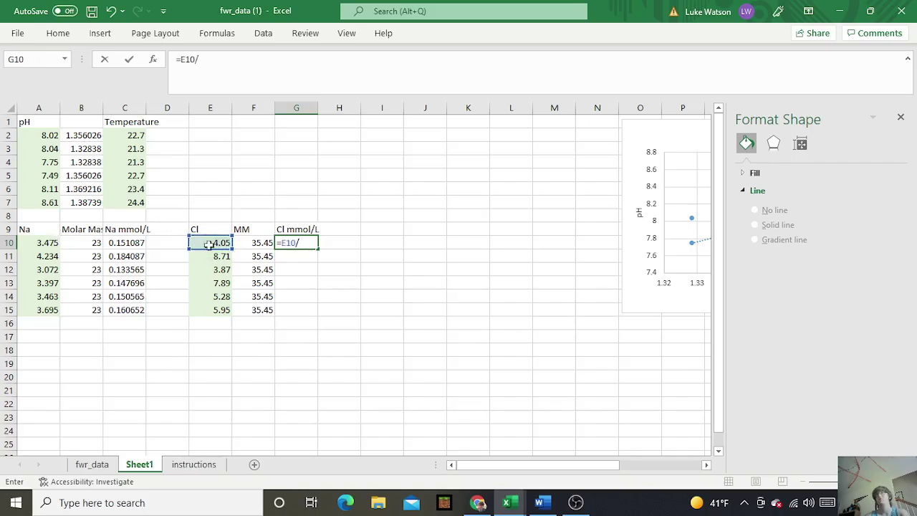
left_click(262, 244)
key("Return")
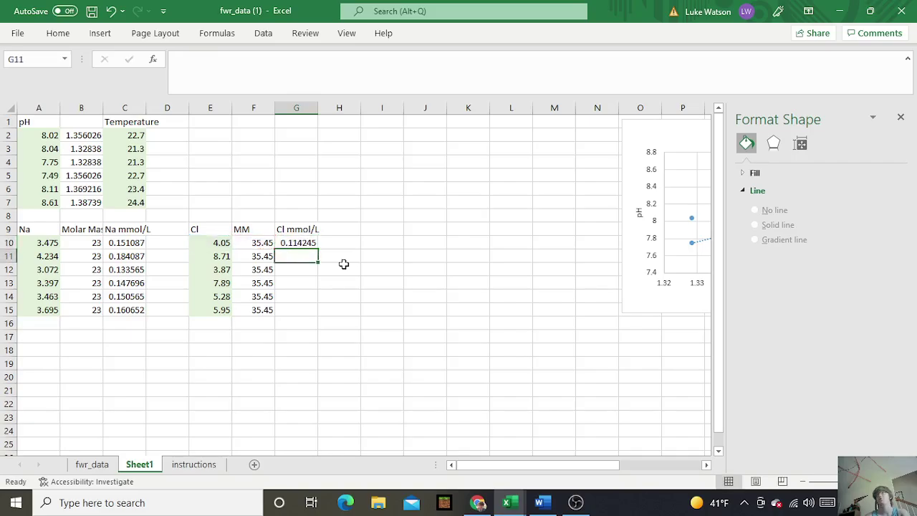
left_click(305, 243)
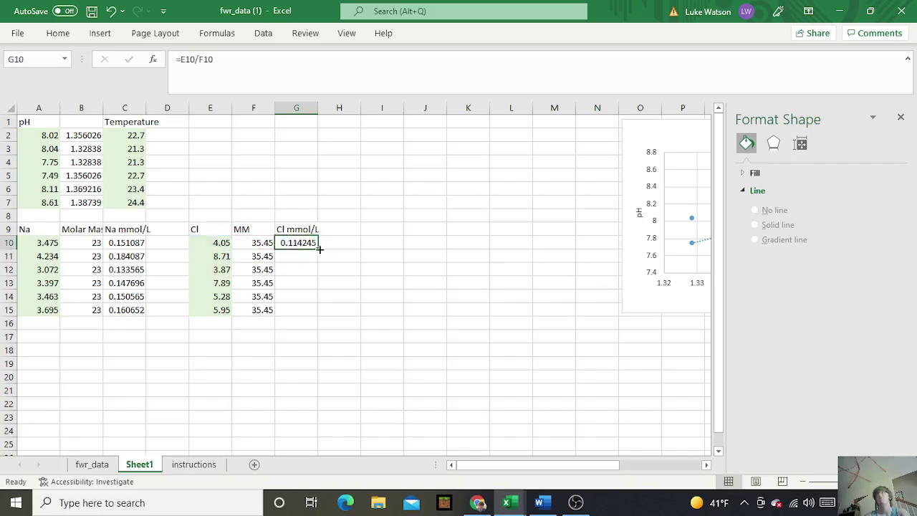
left_click_drag(319, 248, 315, 315)
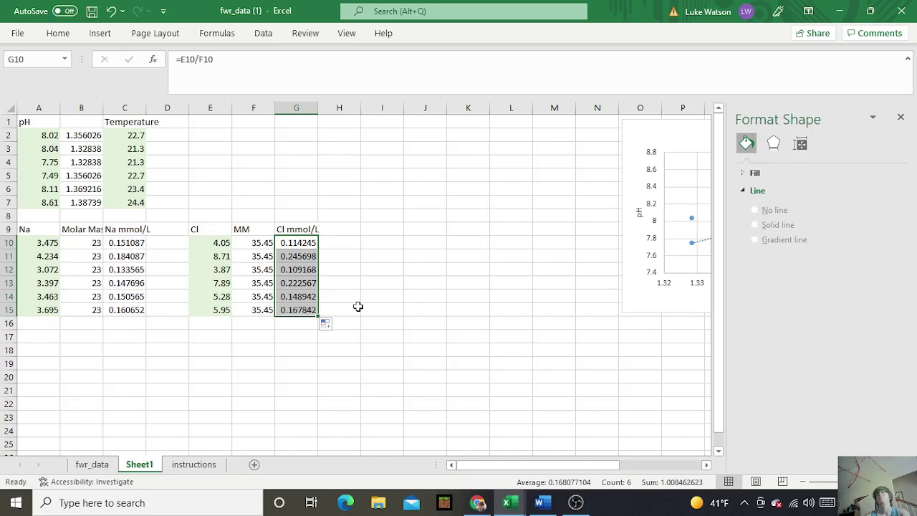
left_click(358, 307)
left_click(341, 256)
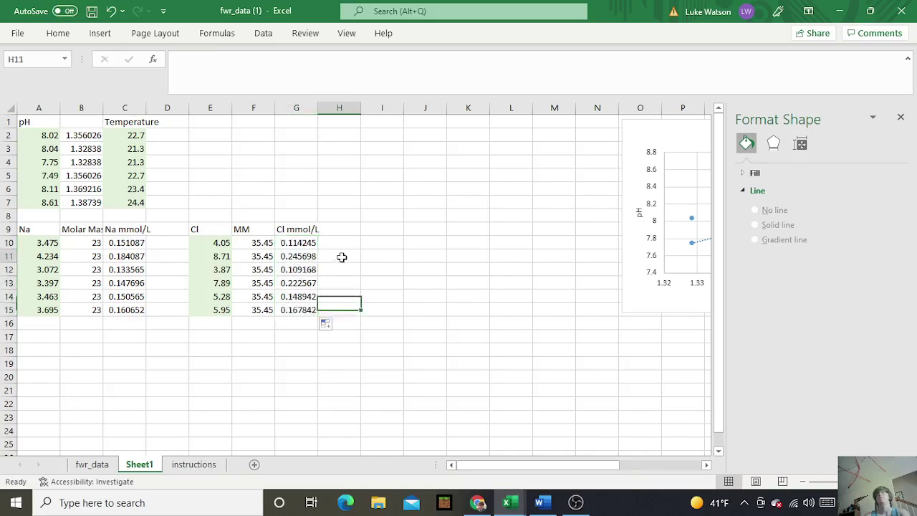
Move the Cl mmol/L values from G10:G15 to D10:D15 beside the Na mmol/L values, and select C10:D15
left_click_drag(290, 243, 313, 310)
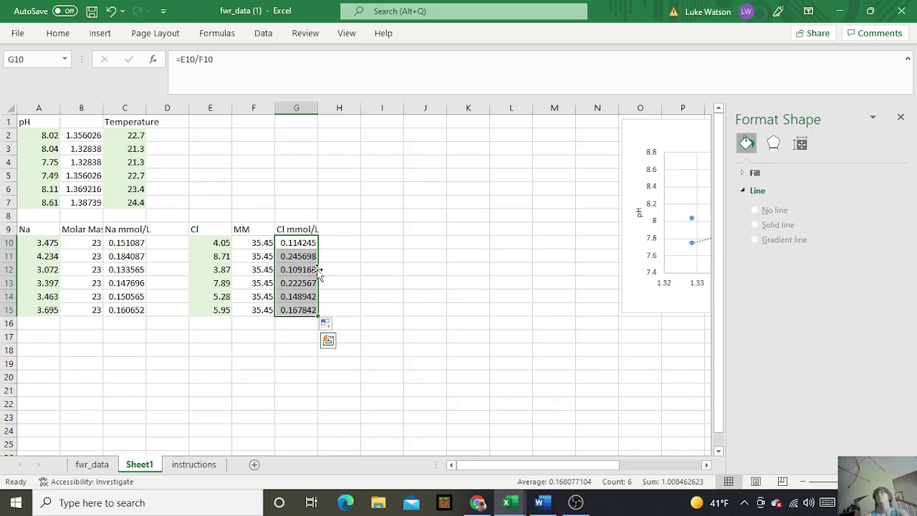
left_click_drag(317, 270, 178, 273)
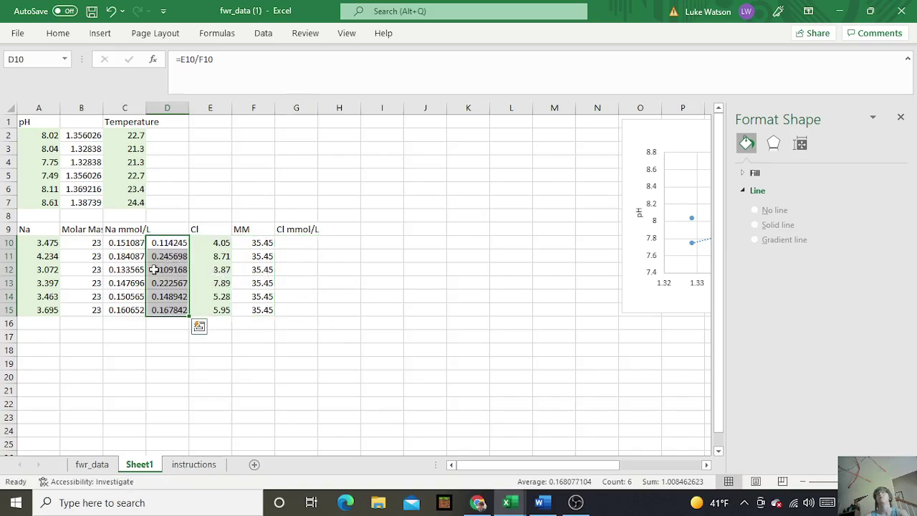
left_click(133, 346)
left_click_drag(123, 243, 166, 309)
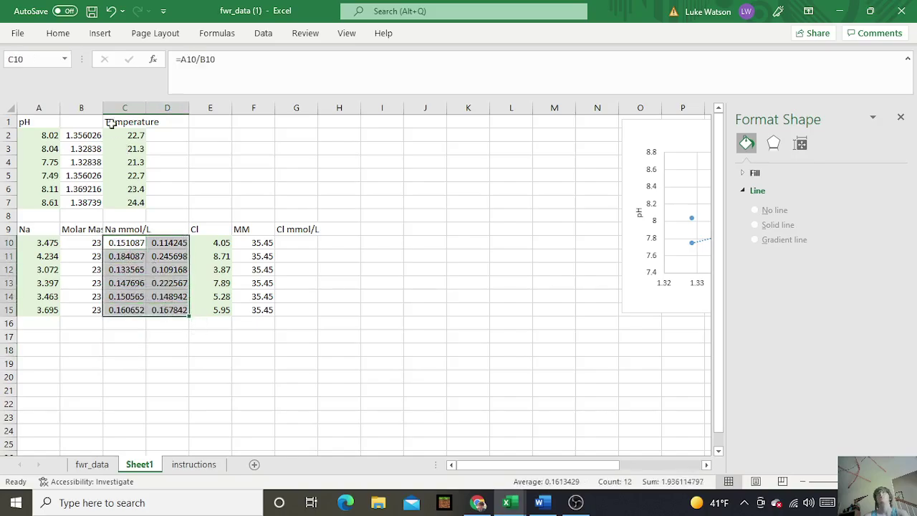
Insert a markers-only scatter chart from the selected C10:D15 data and place it beside the Na and Cl table
left_click(103, 35)
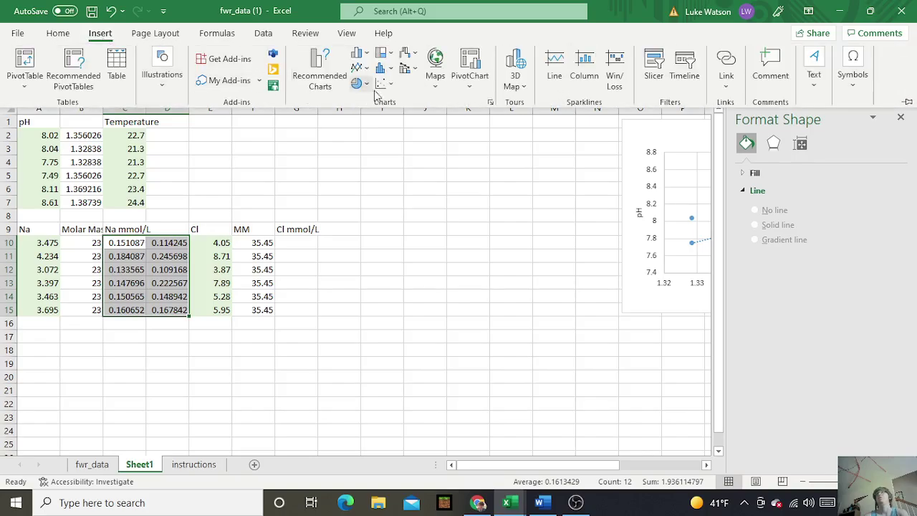
left_click(387, 84)
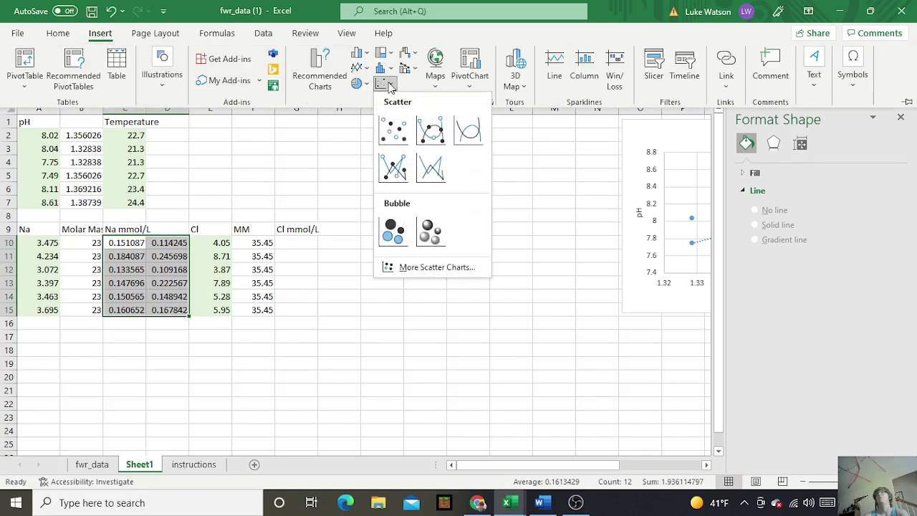
left_click(393, 130)
left_click_drag(278, 199, 354, 175)
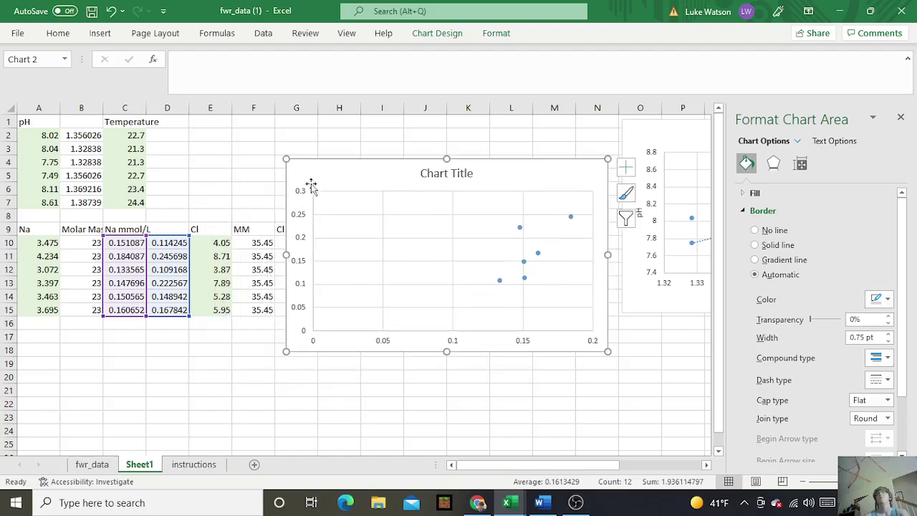
Edit the new chart's series to use D10:D15 as X values and C10:C15 as Y values
right_click(352, 179)
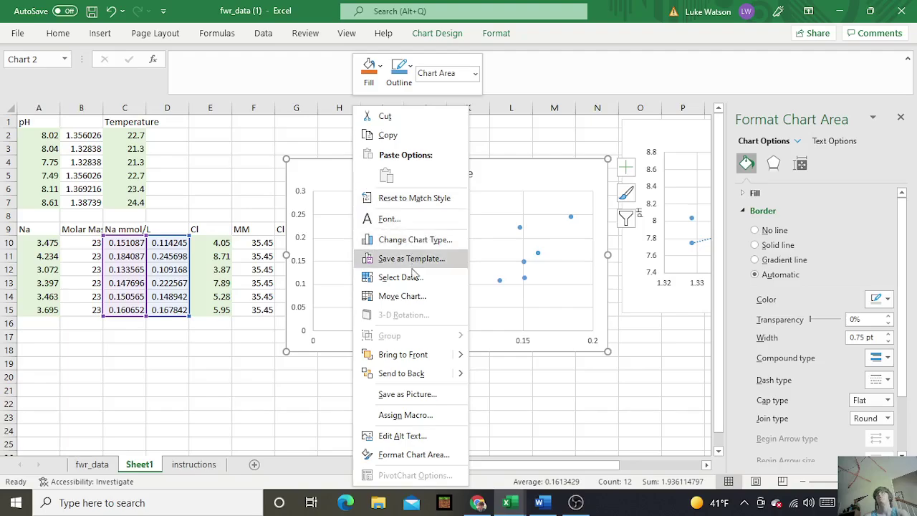
left_click(405, 280)
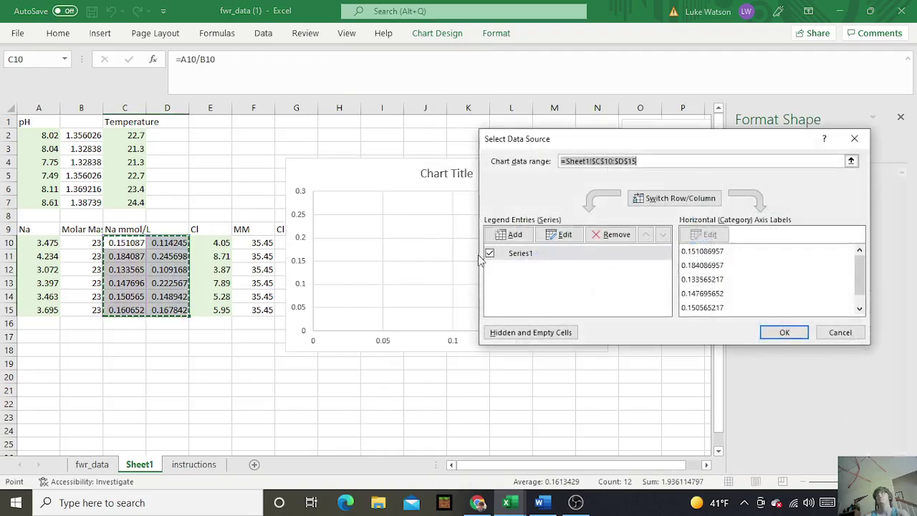
left_click(557, 234)
left_click_drag(661, 241, 582, 240)
key("BackSpace")
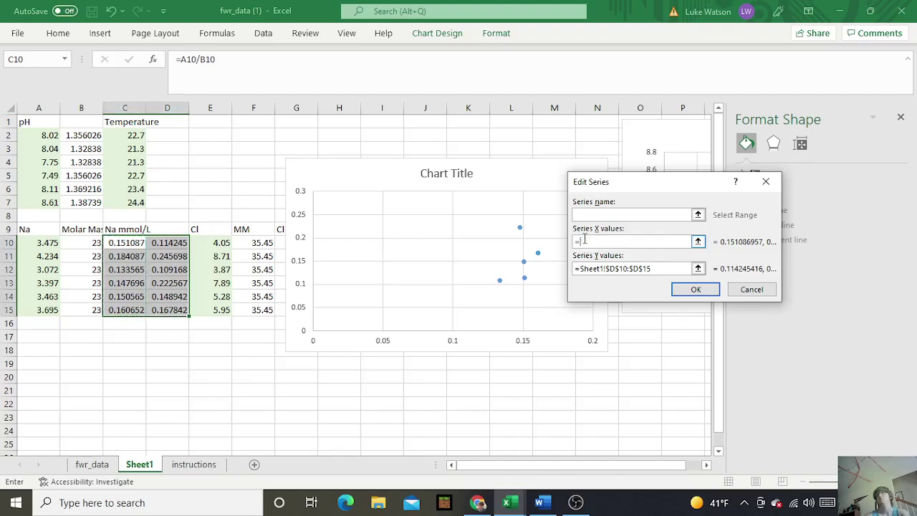
left_click_drag(168, 245, 172, 311)
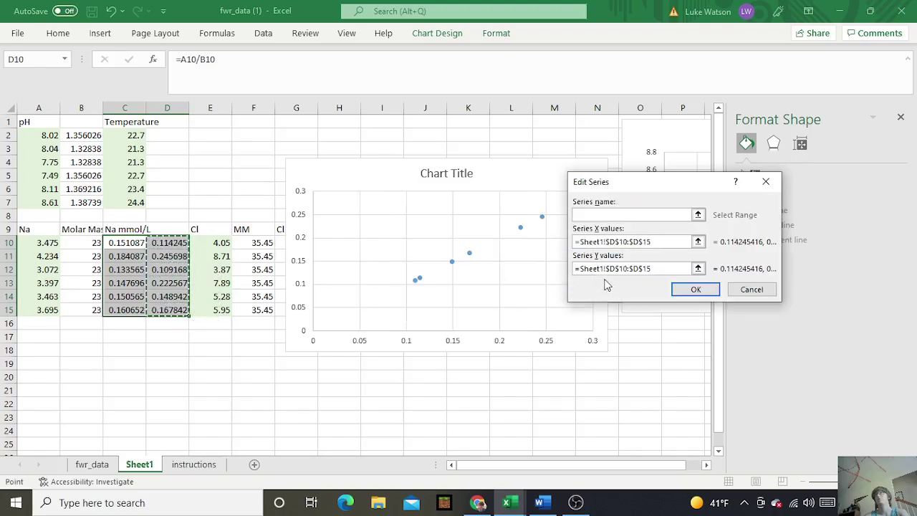
left_click_drag(669, 269, 582, 269)
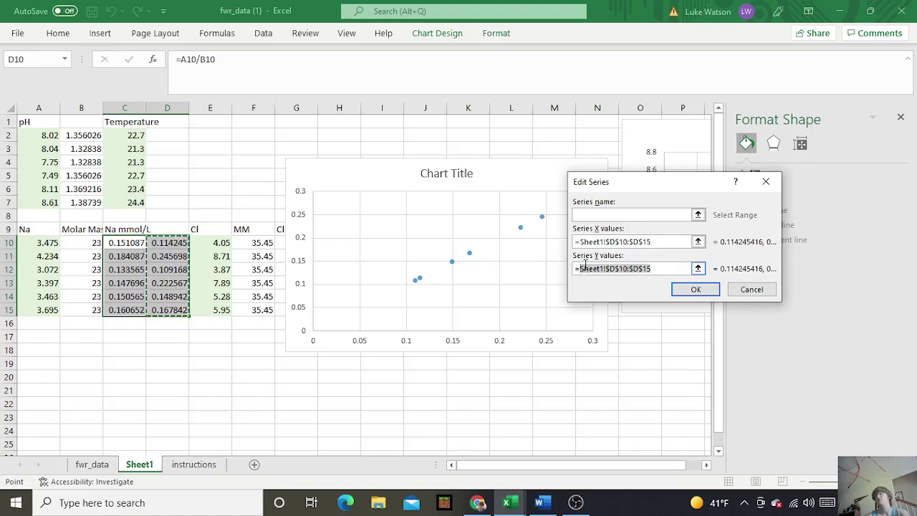
key("BackSpace")
left_click_drag(132, 243, 136, 312)
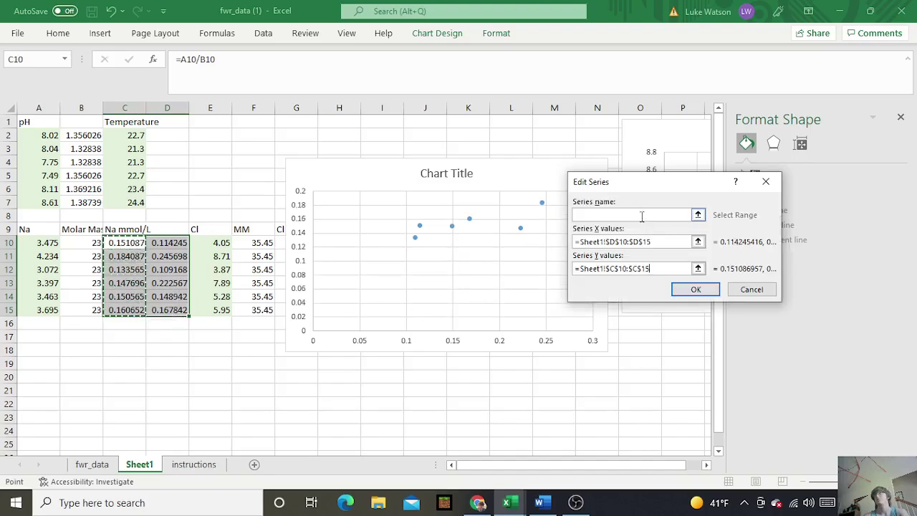
left_click(693, 290)
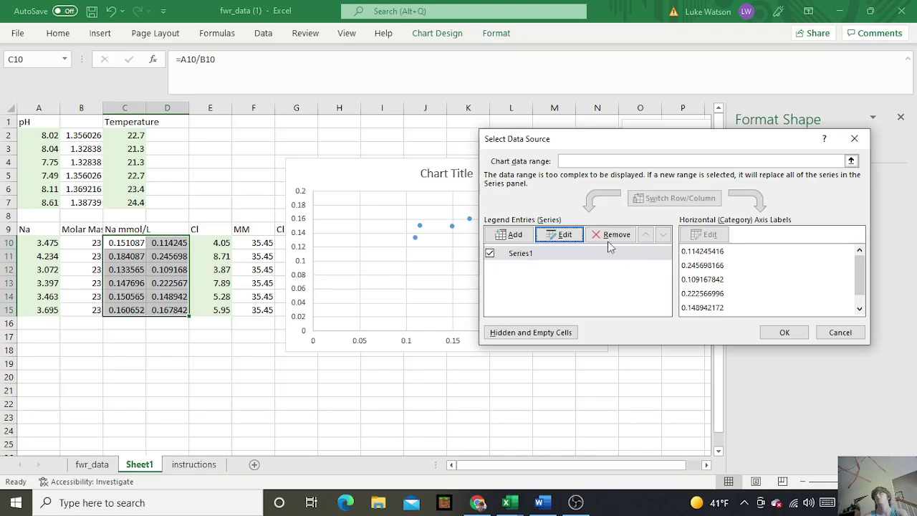
left_click(777, 331)
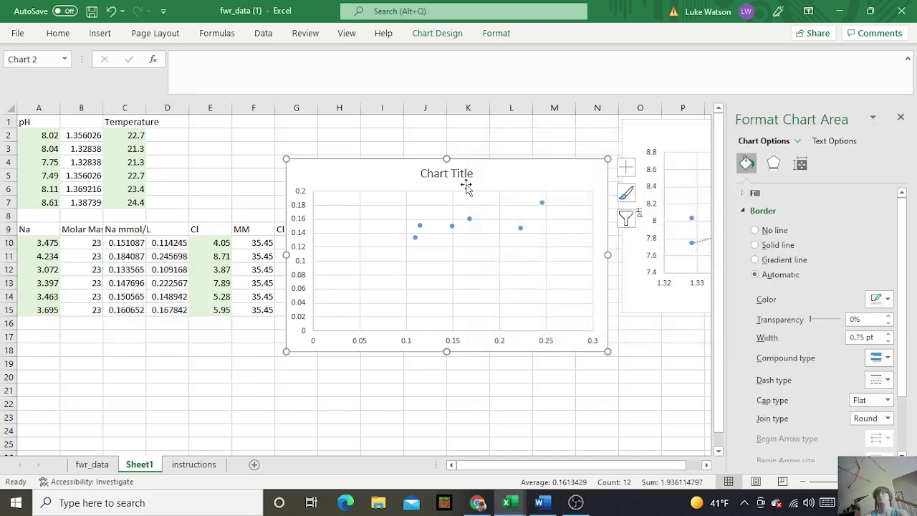
Replace the scatter chart's title with "Cane Creek: Na mmol/L vs Cl mmol/L"
left_click(469, 174)
key("BackSpace")
key("BackSpace")
key("BackSpace")
key("BackSpace")
key("BackSpace")
key("BackSpace")
key("BackSpace")
key("BackSpace")
key("BackSpace")
key("BackSpace")
key("BackSpace")
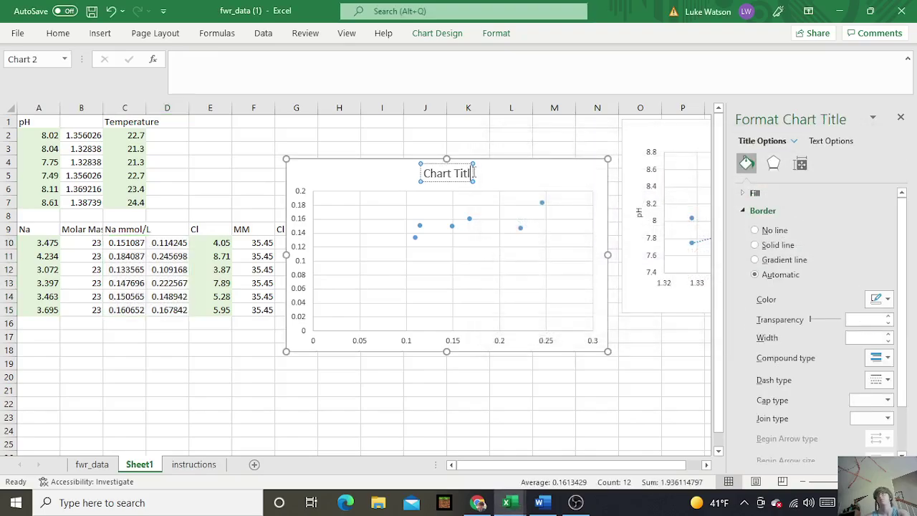
type("Cane Creek")
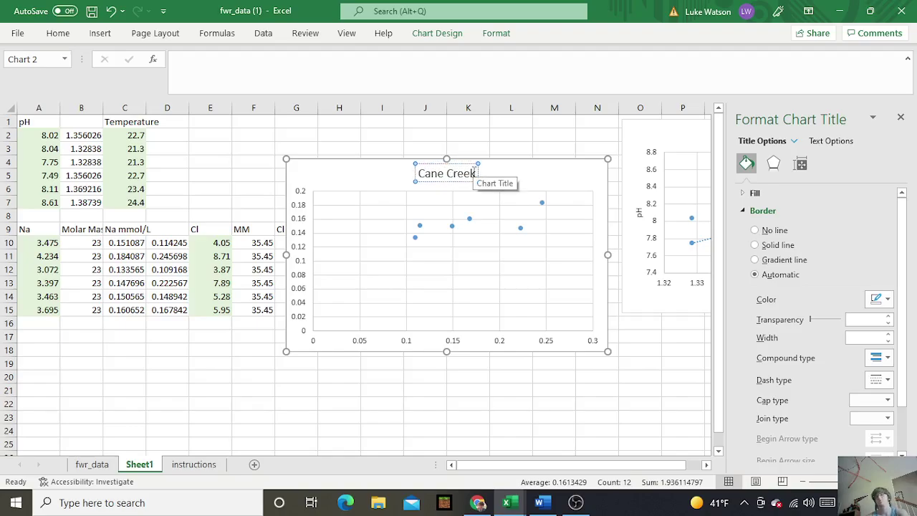
type(" : Na")
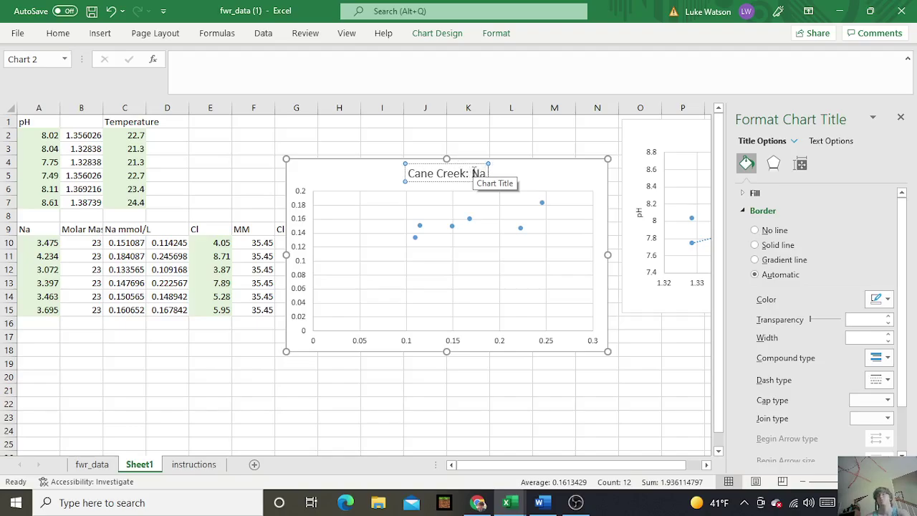
type(" mmol")
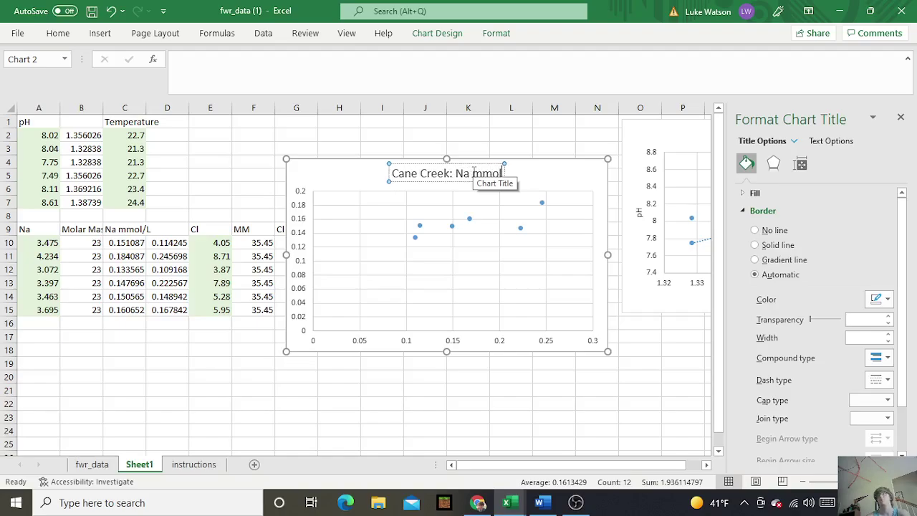
type("/L vs")
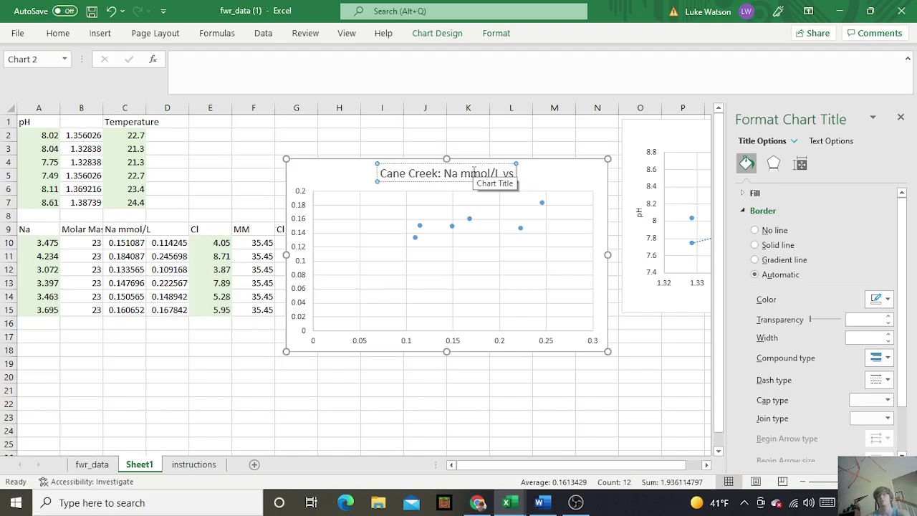
type(" l")
type("Cl")
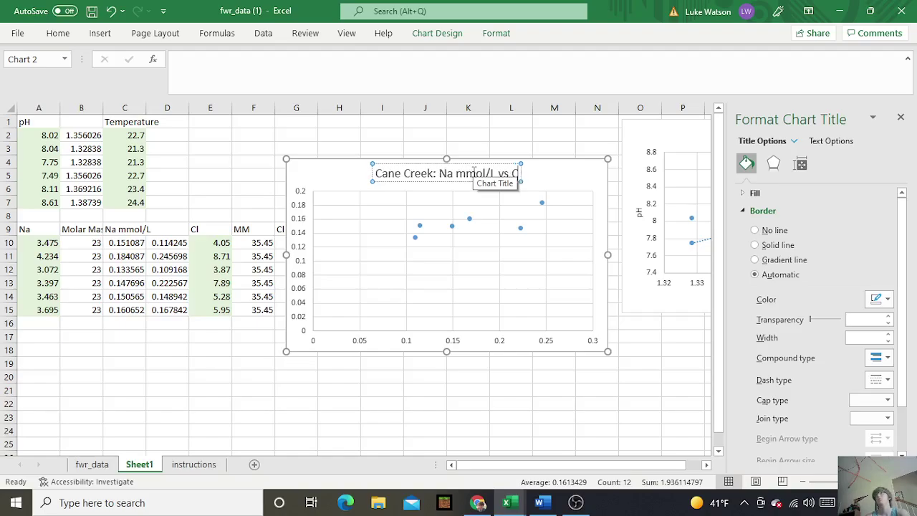
type(" mmol")
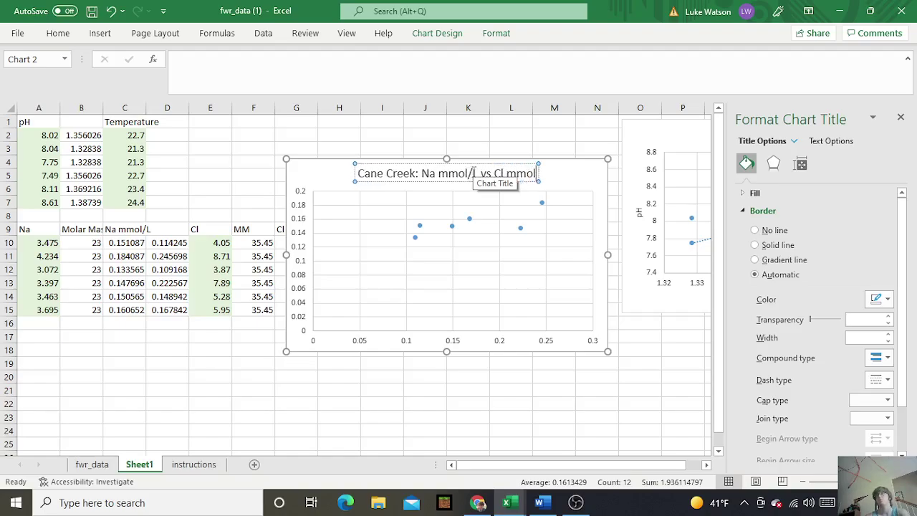
type("/L")
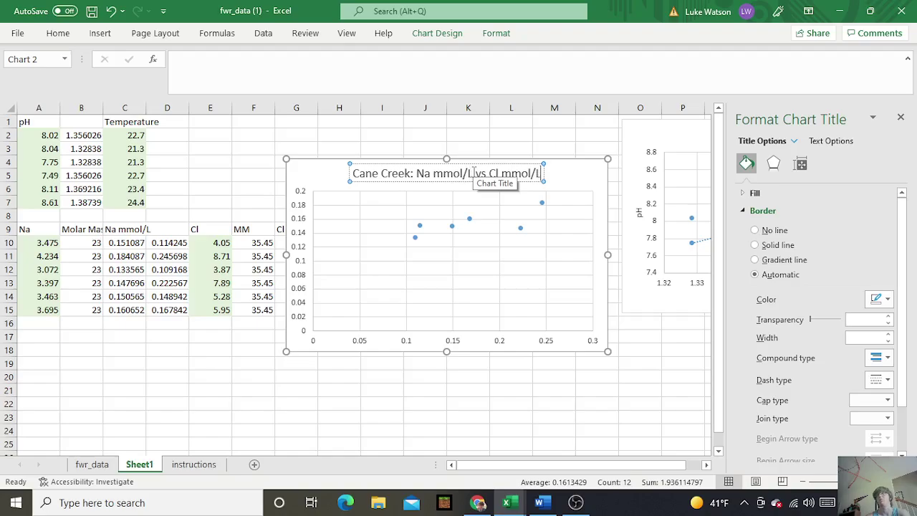
left_click(326, 178)
Add axis titles and a trendline to the Na vs Cl scatter chart
left_click(622, 170)
left_click(658, 197)
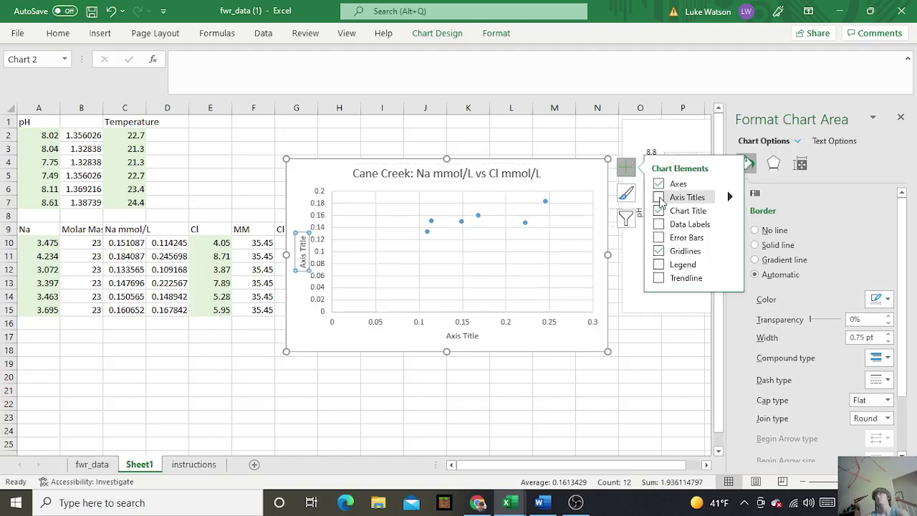
left_click(658, 279)
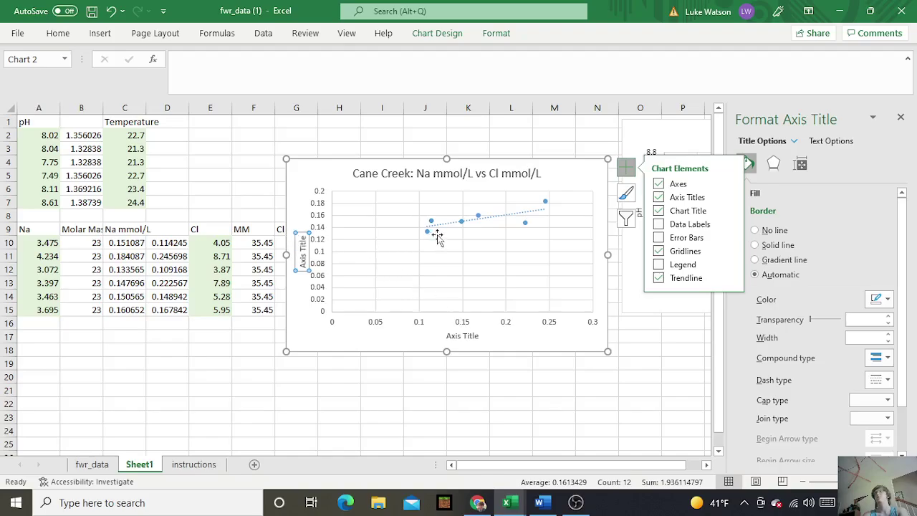
left_click(554, 187)
Move the Na vs Cl chart away from the data to about column P, overlapping the pH chart, and deselect it
left_click(300, 148)
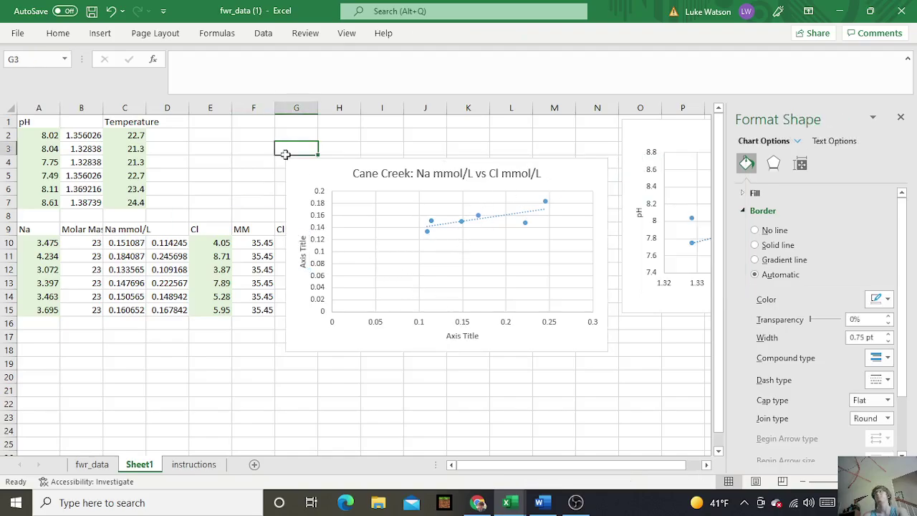
left_click_drag(322, 176, 700, 164)
left_click(382, 282)
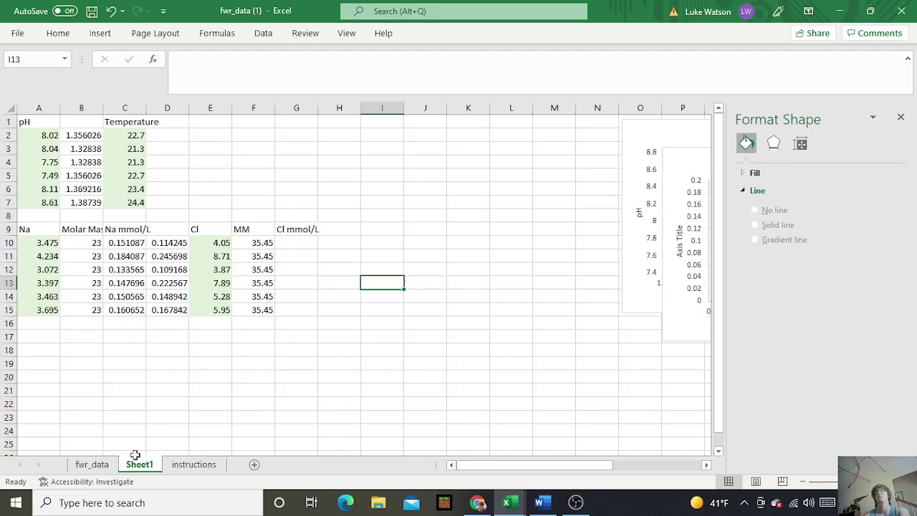
Copy the Cane Creek nitrate values V2:V7 from the fwr_data sheet into Sheet1 starting at A18
left_click(85, 464)
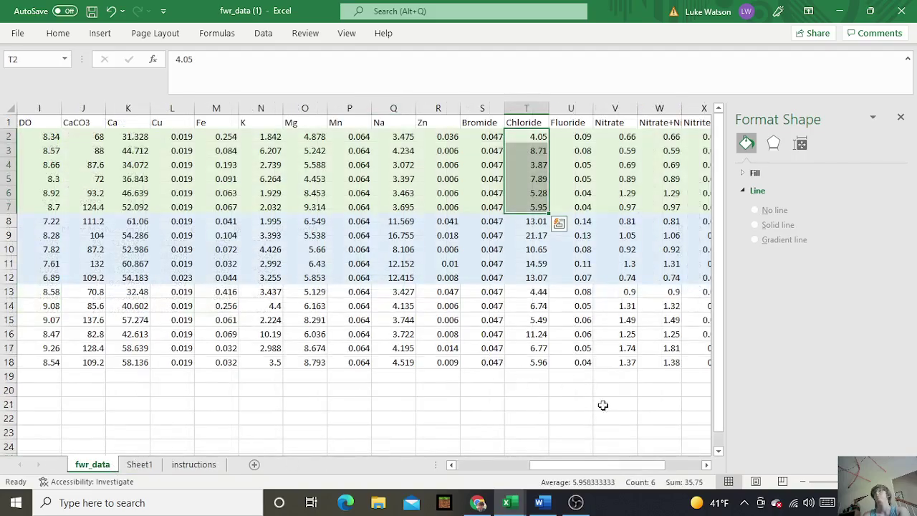
left_click_drag(609, 464, 627, 464)
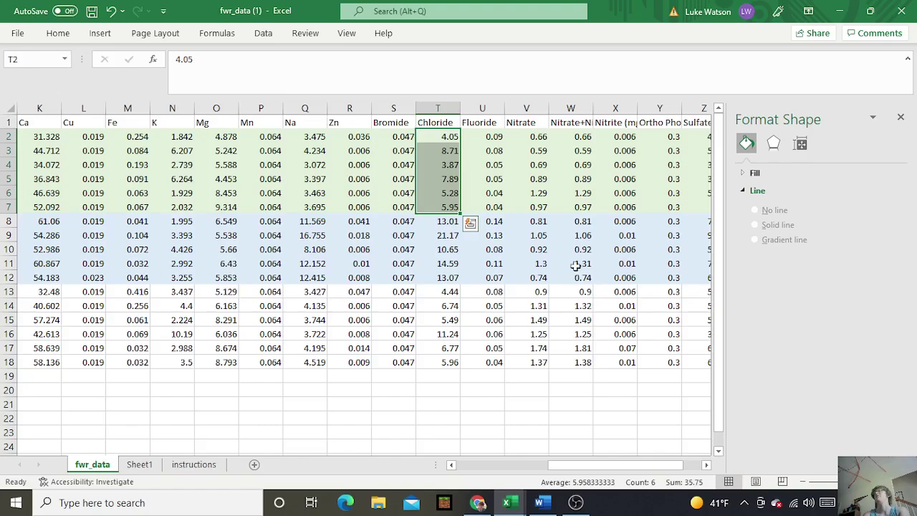
left_click_drag(539, 138, 550, 207)
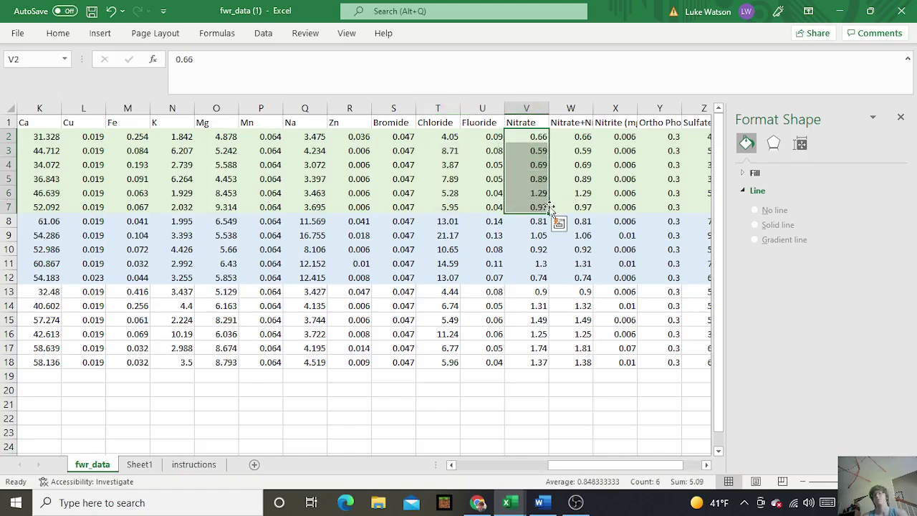
key("ctrl+c")
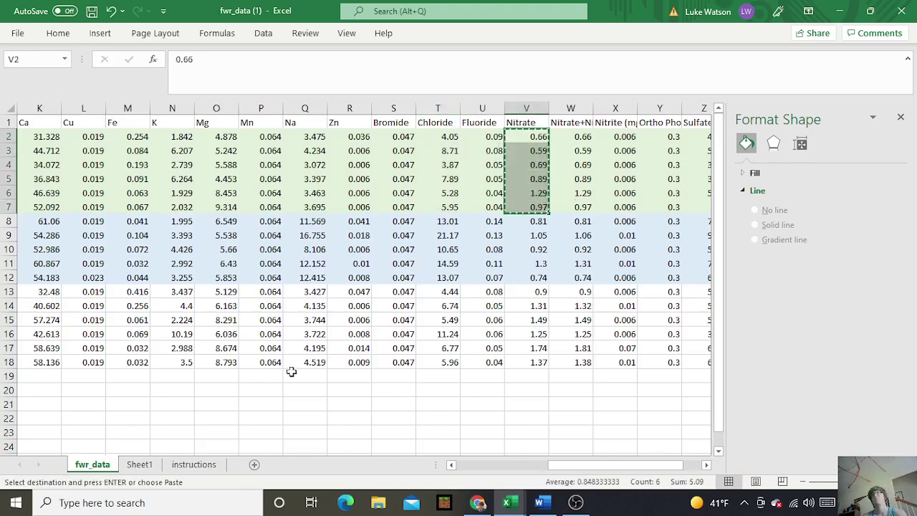
left_click(136, 466)
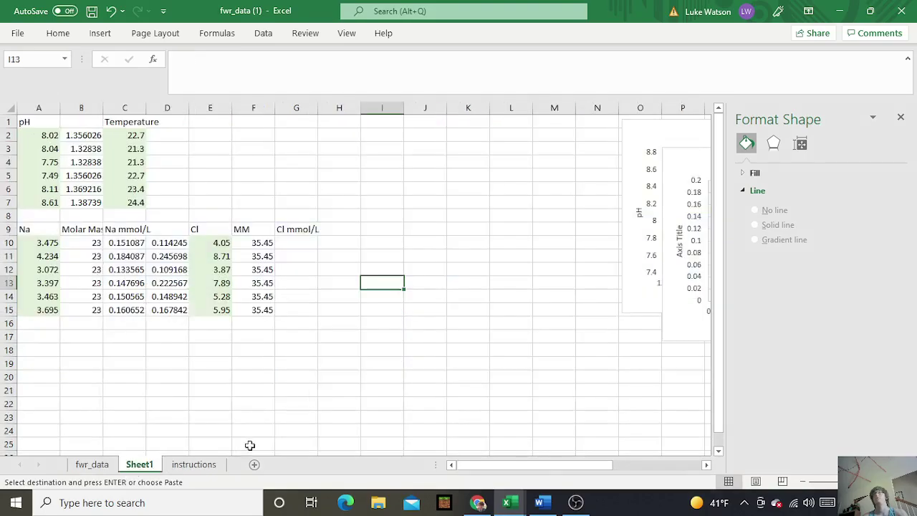
left_click(55, 335)
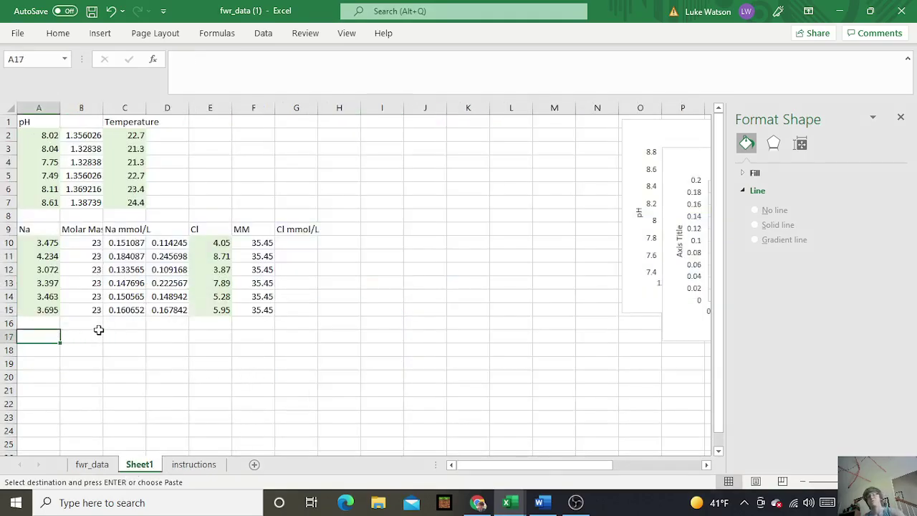
left_click(47, 349)
key("ctrl+v")
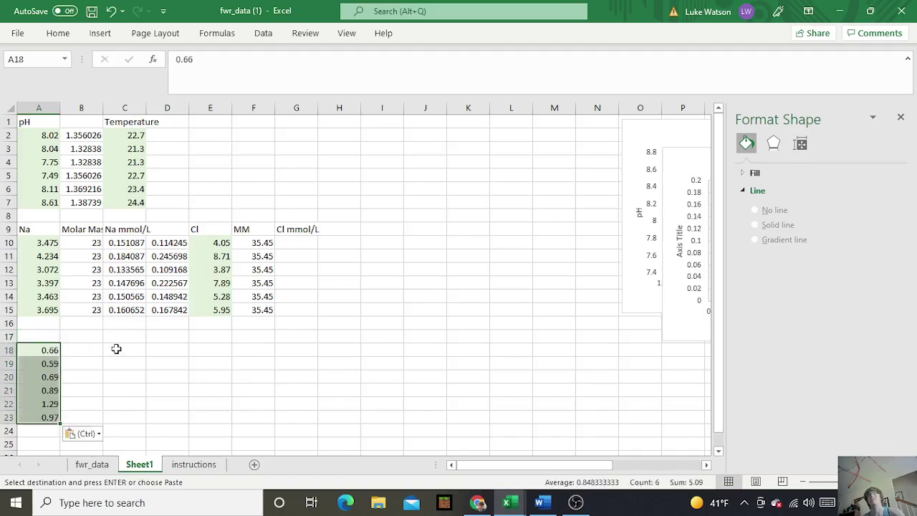
Enter the headers "NO3" in A17 and "MM" in B17, and select B18 for the molar mass
left_click(50, 336)
type("NO3")
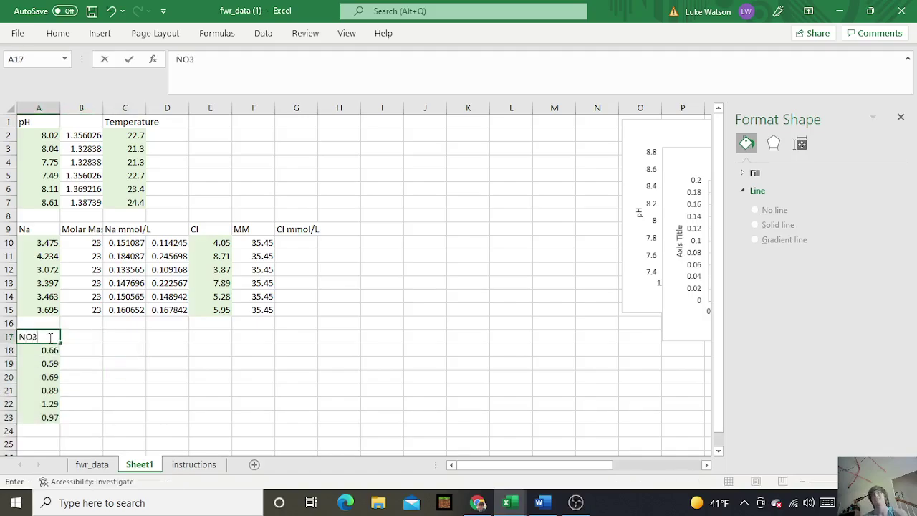
left_click(73, 337)
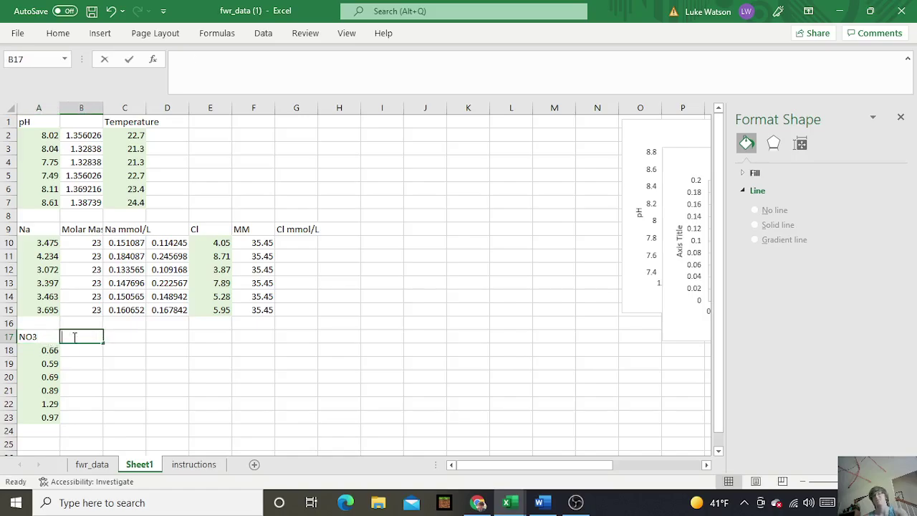
type("MM")
left_click(84, 349)
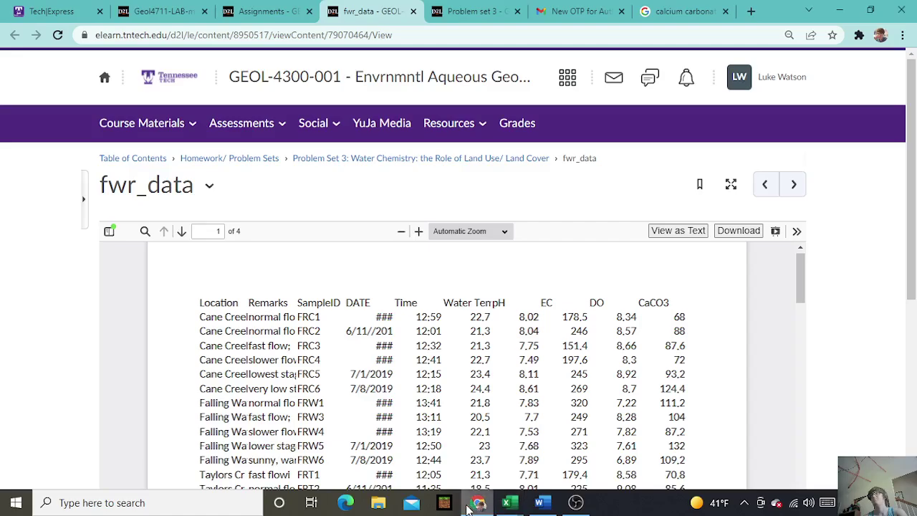
Switch to the browser to look up the molar mass of nitrate in a new tab, and return to the fwr_data (1) workbook
left_click(477, 502)
left_click(751, 11)
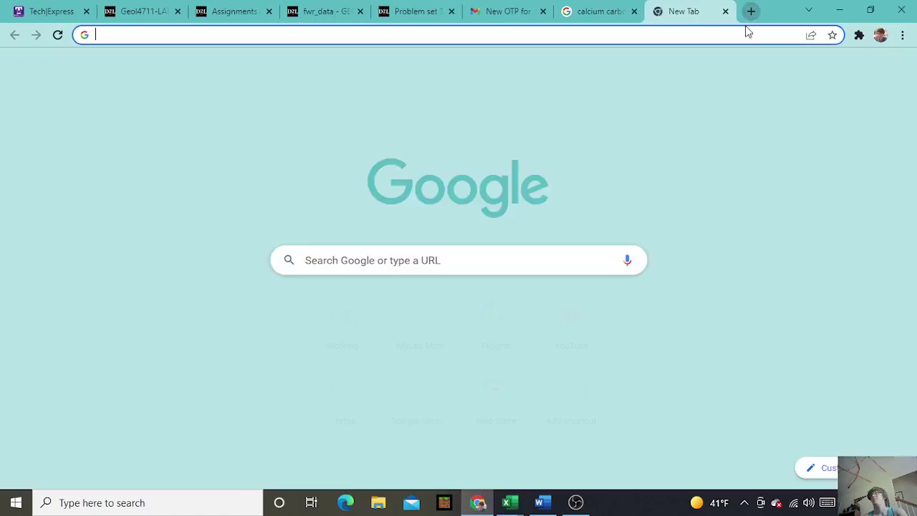
type("nitrate")
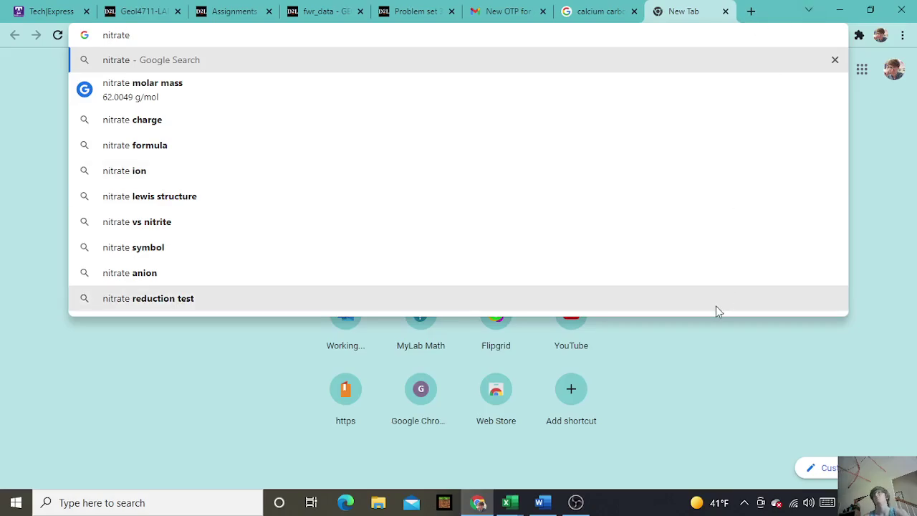
left_click(535, 506)
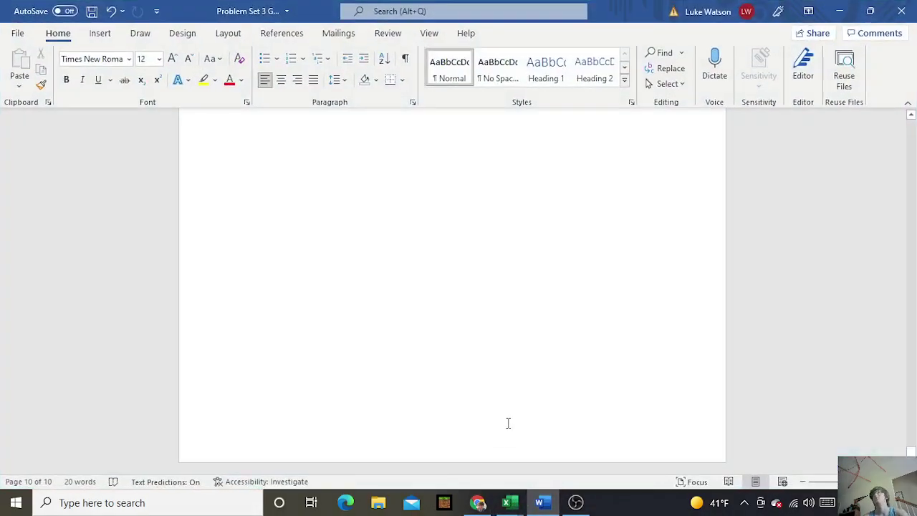
mouse_move(510, 502)
mouse_move(428, 431)
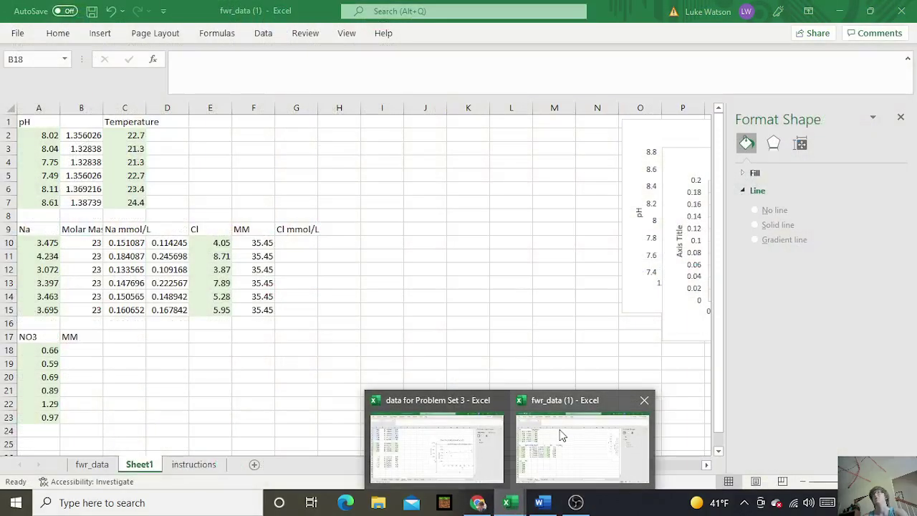
left_click(561, 435)
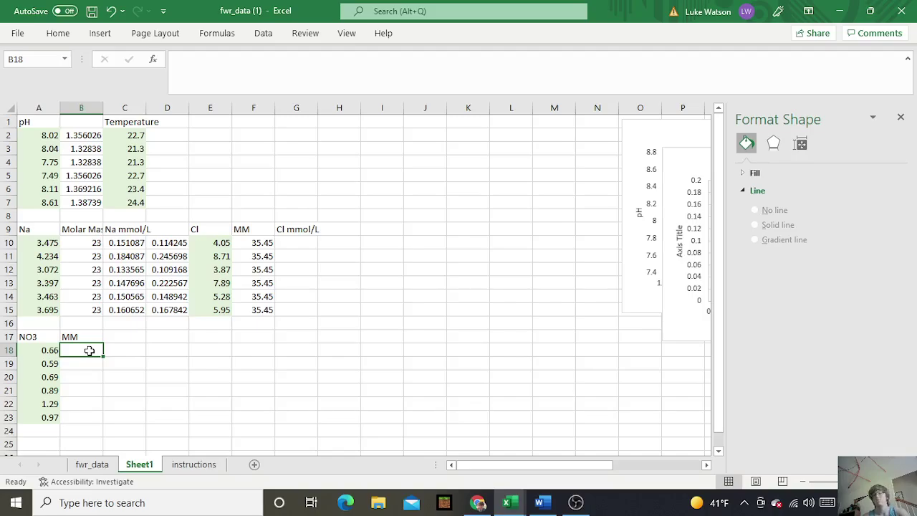
Enter the nitrate molar mass 62 in B18 and fill it down to B23
type("62")
left_click(191, 373)
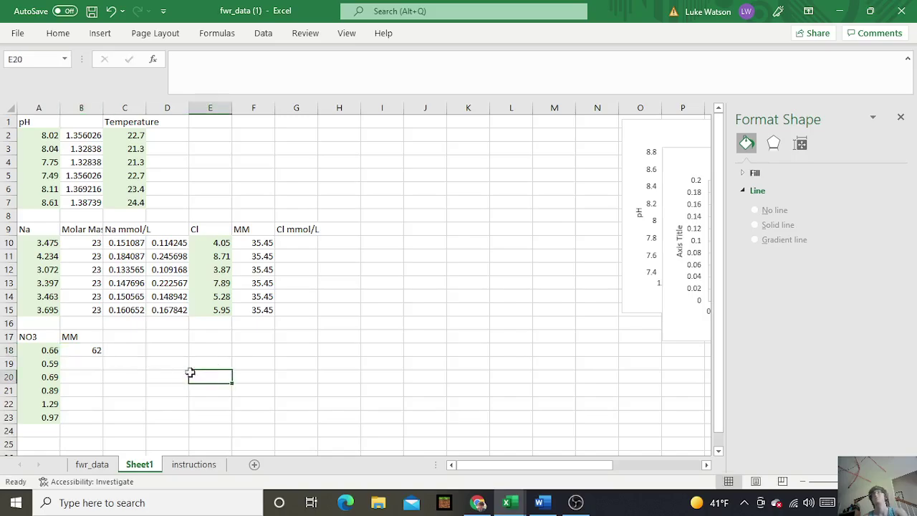
left_click(81, 354)
left_click_drag(104, 357, 98, 419)
left_click(207, 405)
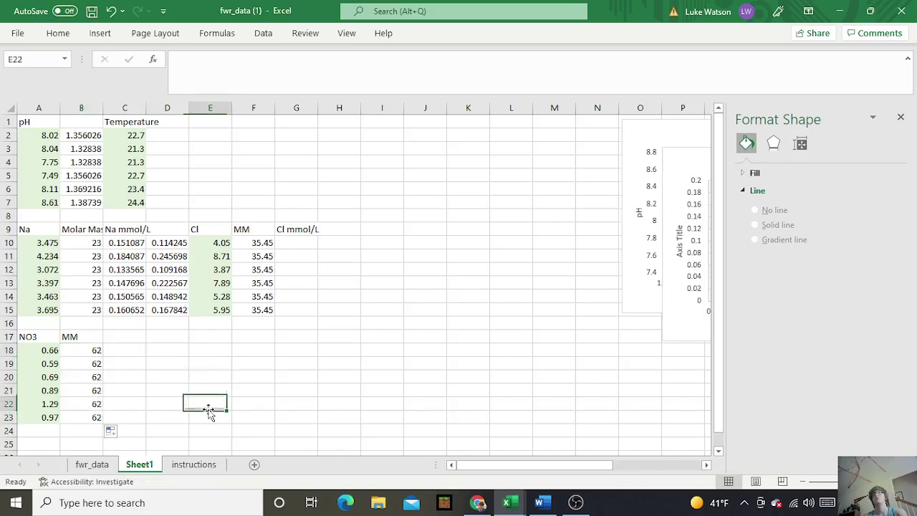
Add the header "mmol/L" in C17 and enter the formula =A18/B18 in C18
left_click(119, 337)
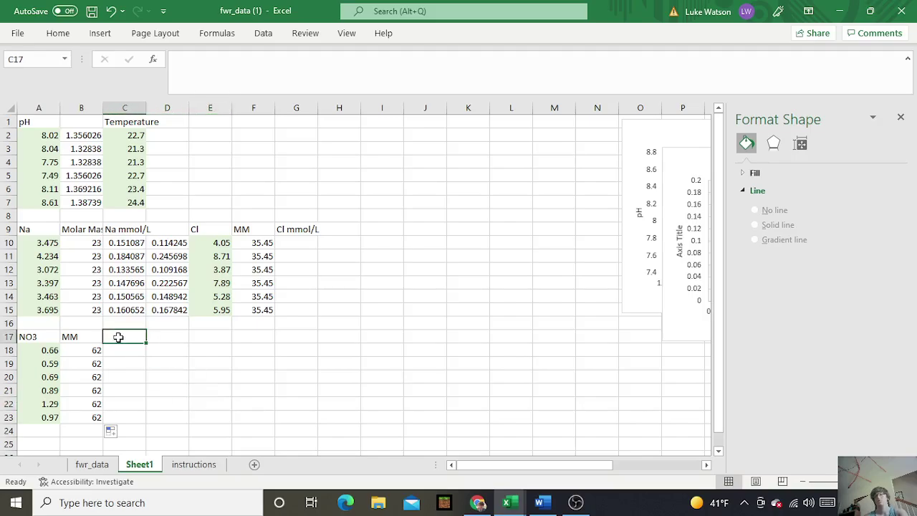
type("mmol/L")
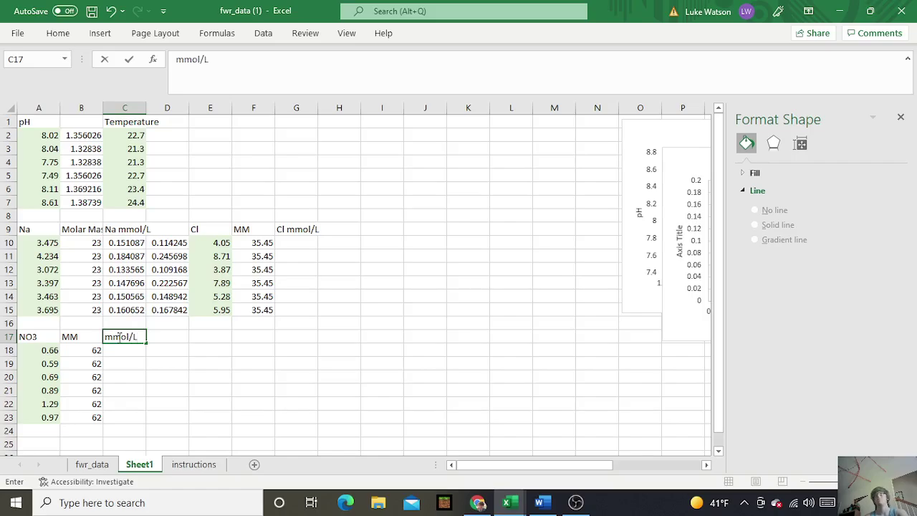
left_click(118, 349)
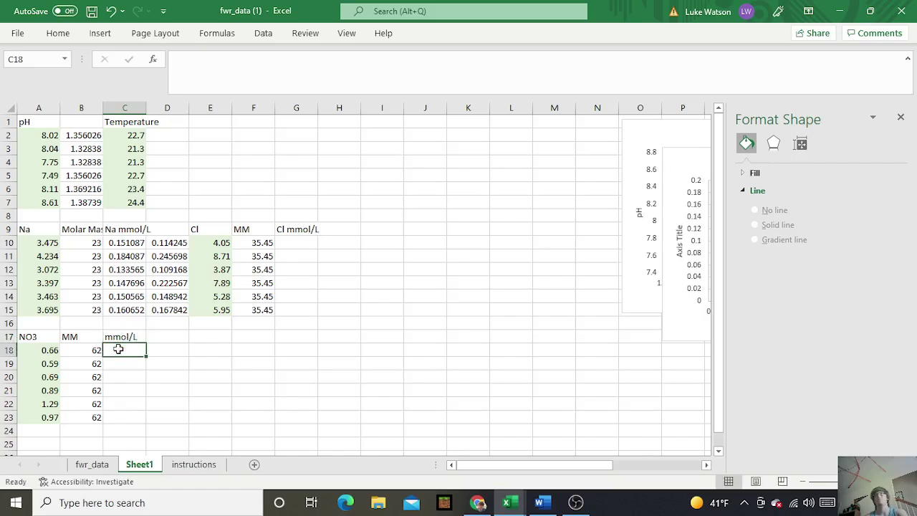
type("=")
left_click(34, 350)
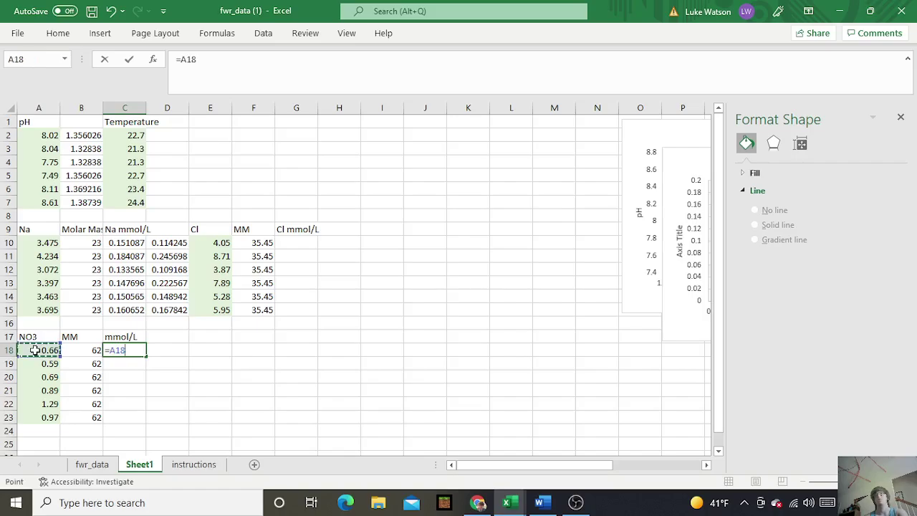
type("/")
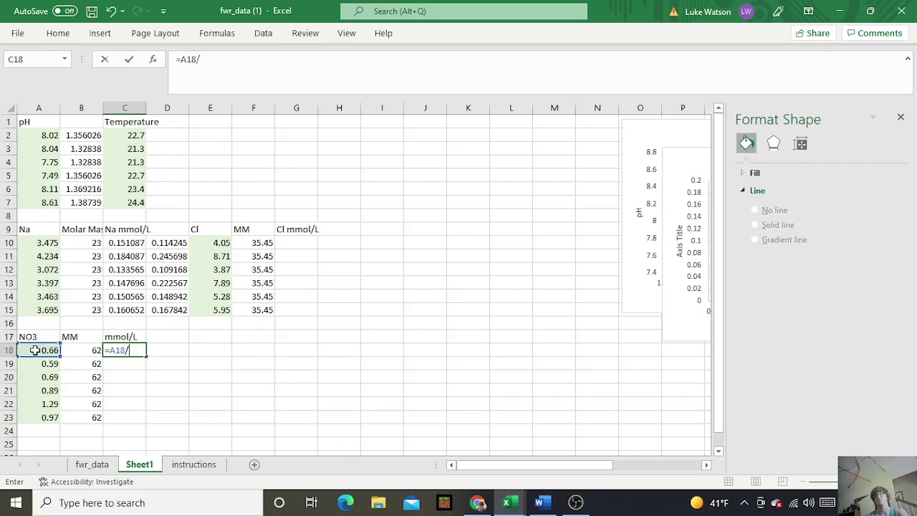
left_click(93, 352)
key("Return")
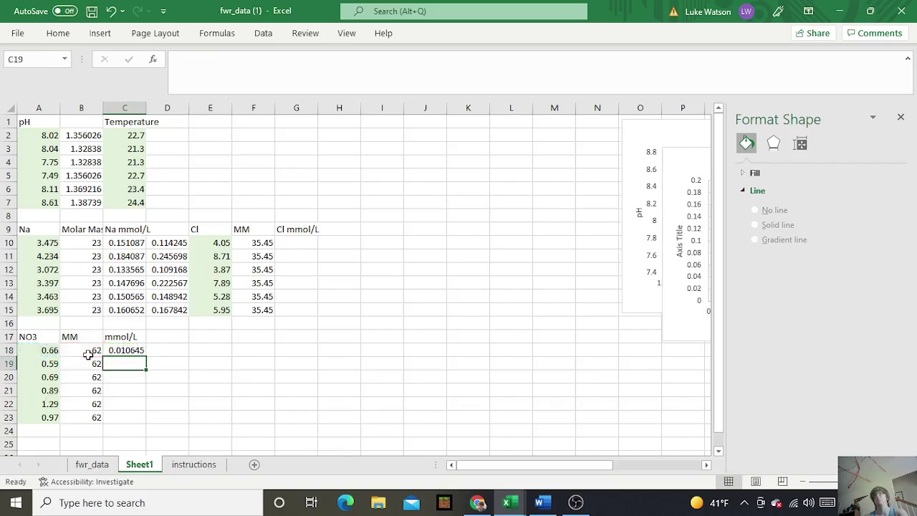
Fill the nitrate mmol/L formula from C18 down to C23
left_click(161, 389)
left_click(114, 351)
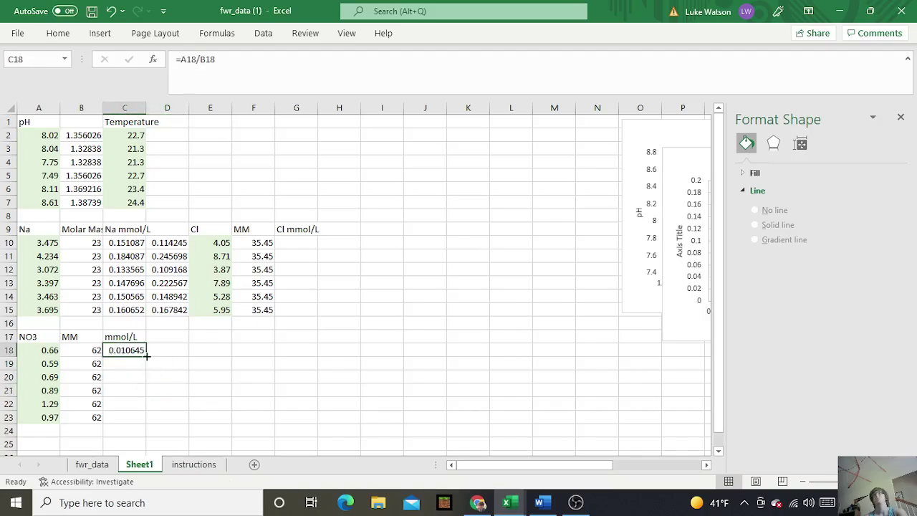
left_click_drag(146, 355, 146, 419)
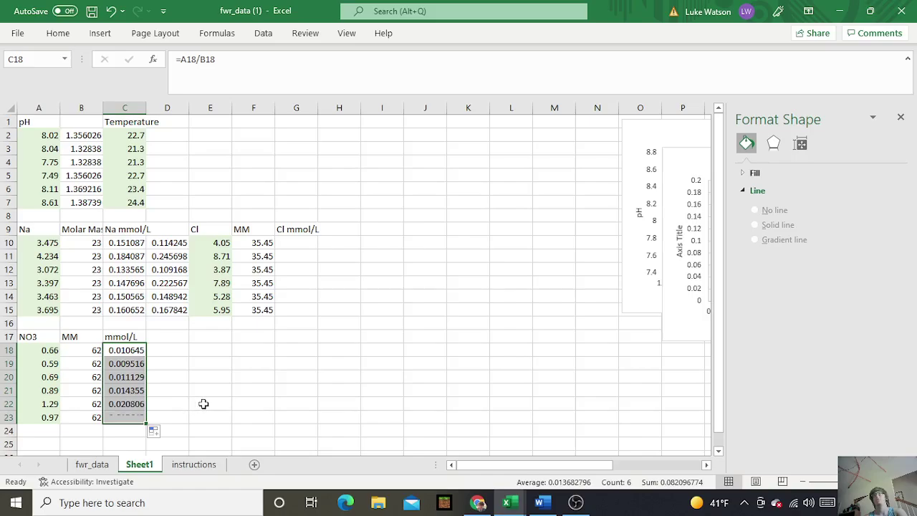
left_click(212, 402)
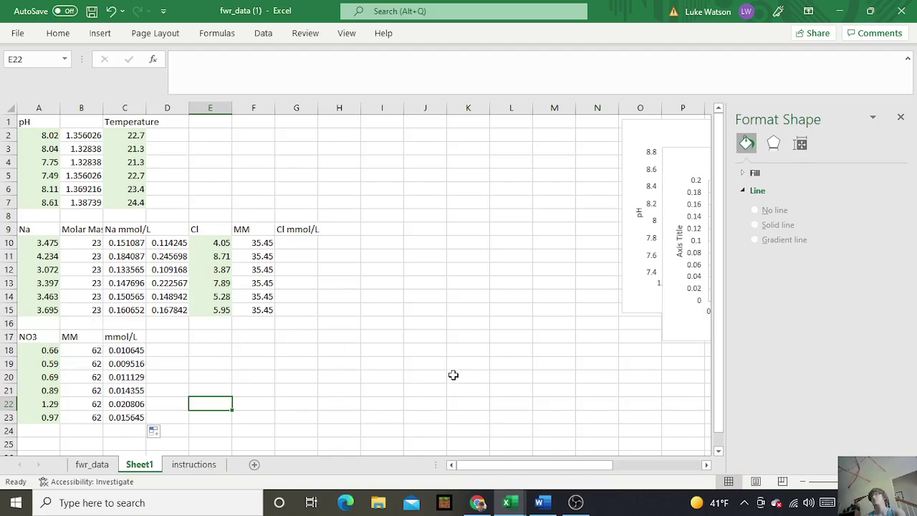
Enter the header "DO" in D17 and copy the Cane Creek DO values I2:I7 from the fwr_data sheet into Sheet1 starting at D18
left_click(169, 338)
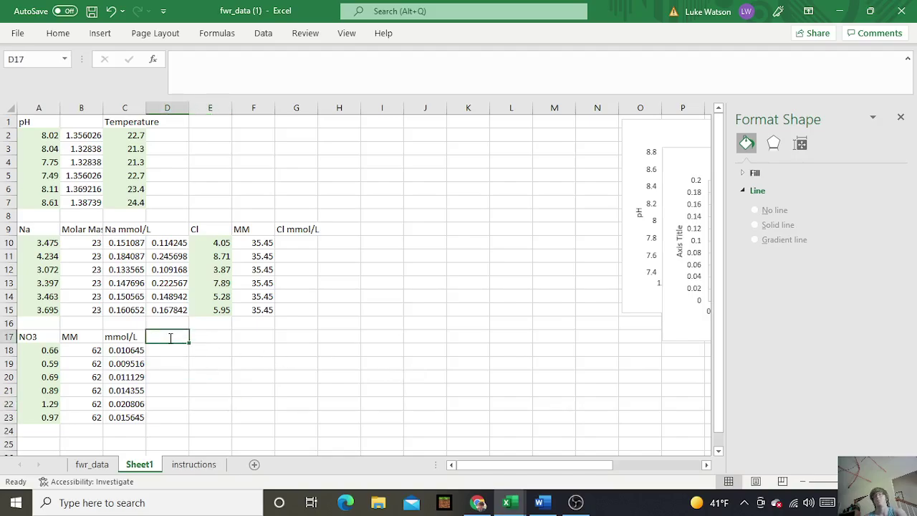
type("DO")
left_click(100, 464)
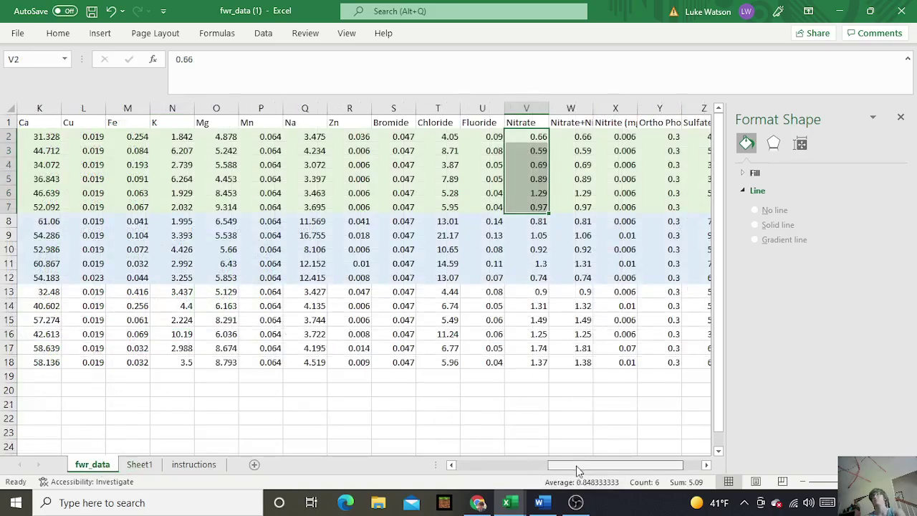
left_click_drag(576, 466, 501, 467)
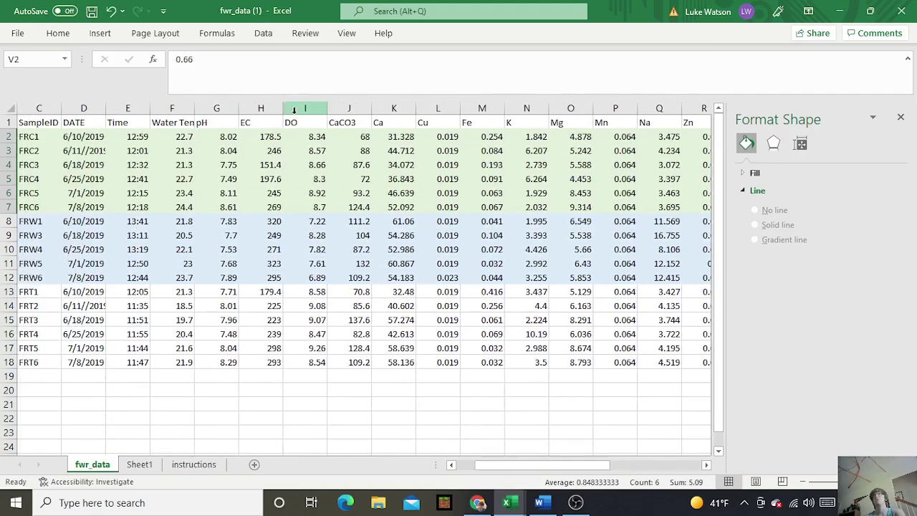
left_click_drag(294, 139, 315, 207)
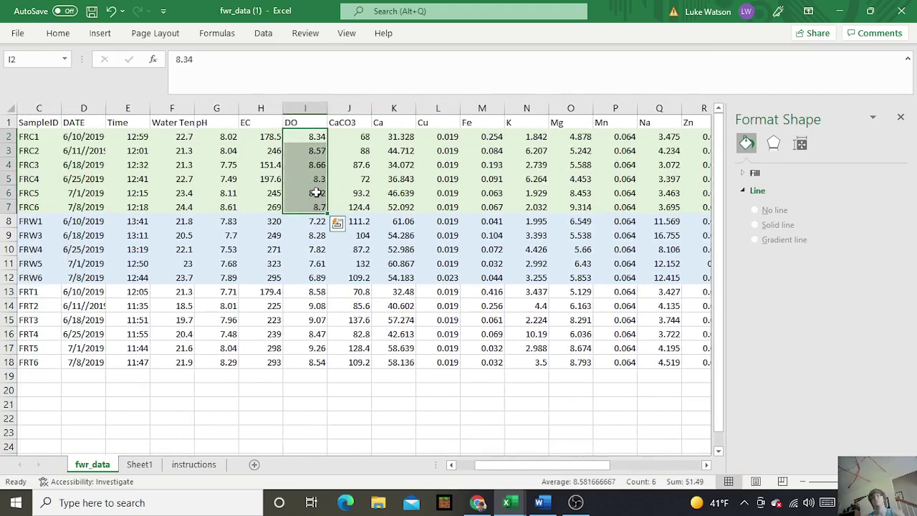
key("ctrl+c")
left_click(140, 464)
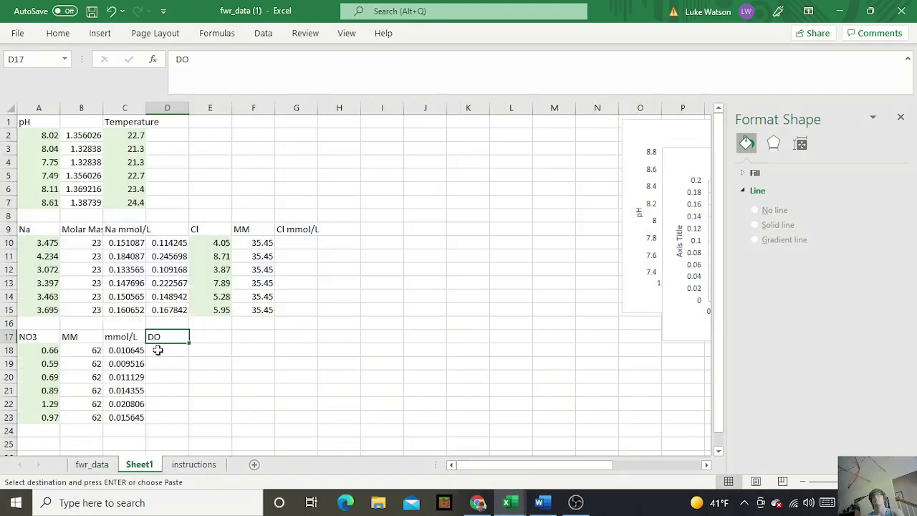
left_click(167, 348)
key("ctrl+v")
key("Right")
key("Right")
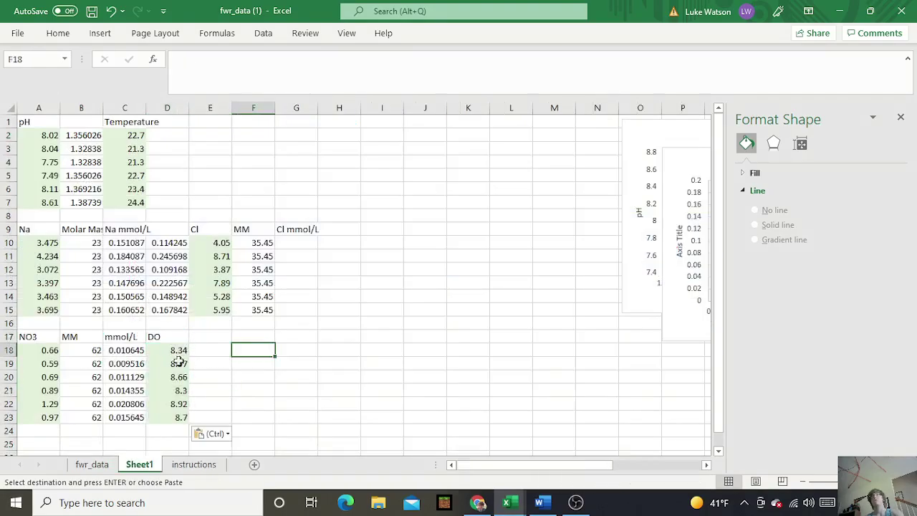
Insert a markers-only scatter chart from C18:D23 and move it clear of the data, over about columns H to O
left_click_drag(122, 351, 181, 418)
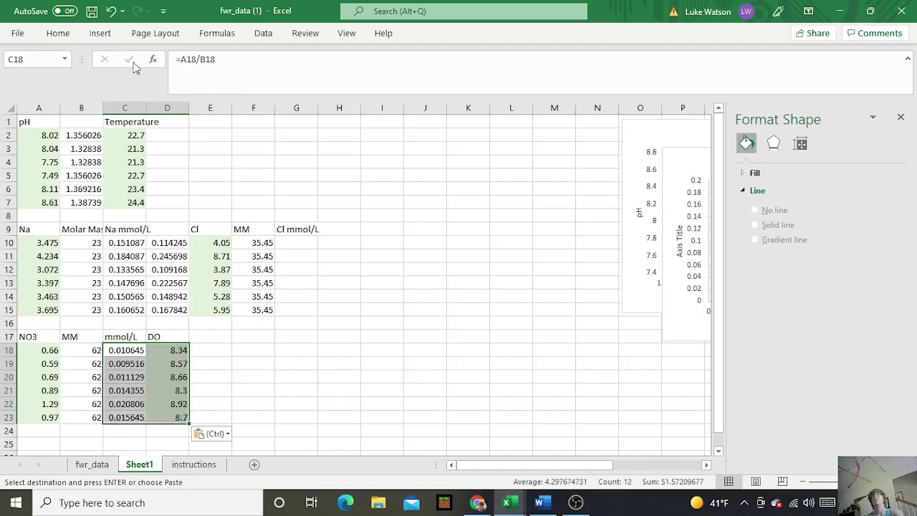
left_click(100, 33)
left_click(383, 84)
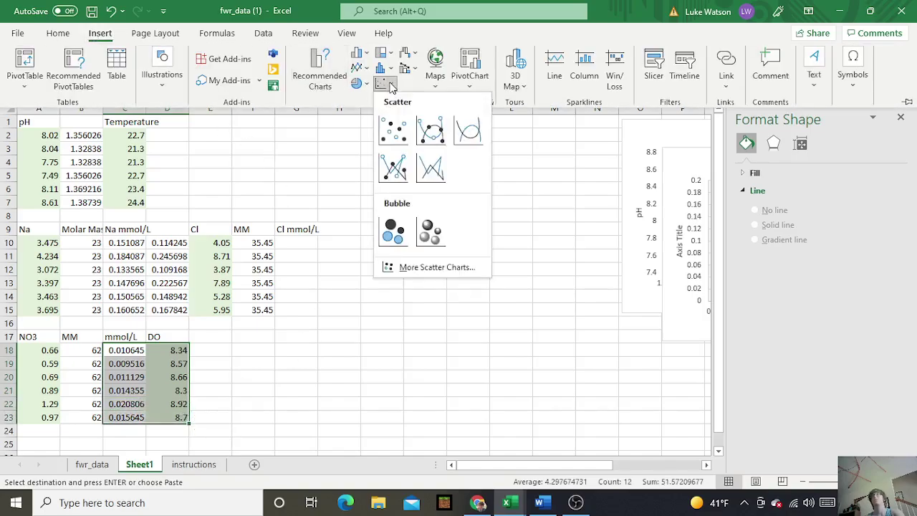
left_click(390, 128)
left_click_drag(327, 207, 418, 221)
Swap the new chart's series data so X values are Sheet1!$D$18:$D$23 and Y values are Sheet1!$C$18:$C$23
right_click(423, 214)
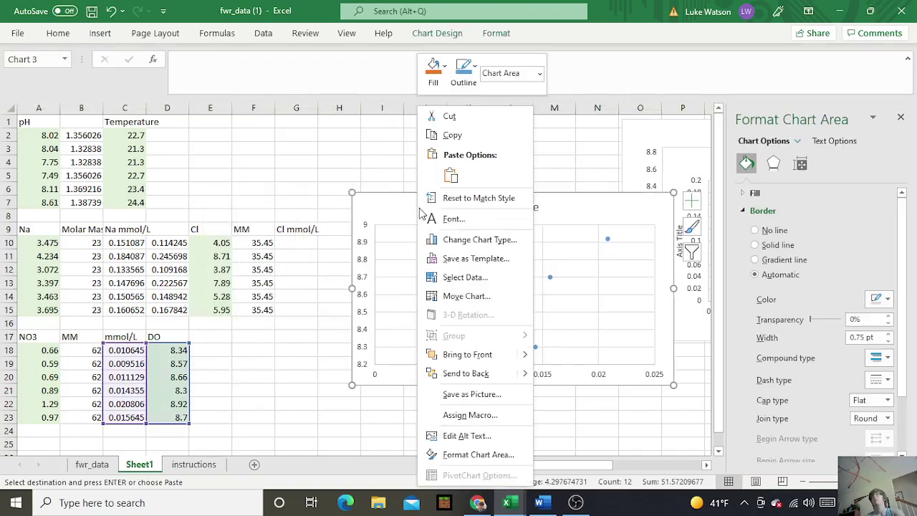
left_click(487, 279)
left_click(560, 234)
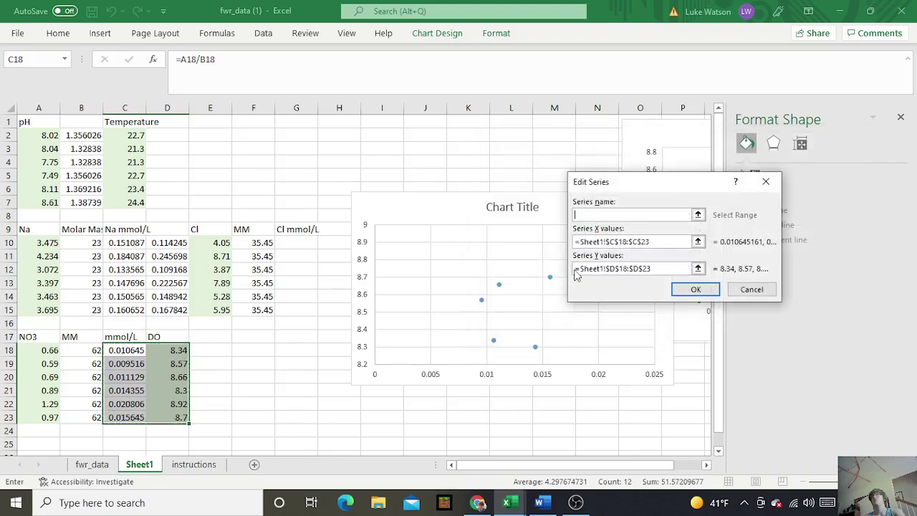
left_click_drag(650, 241, 582, 242)
key("BackSpace")
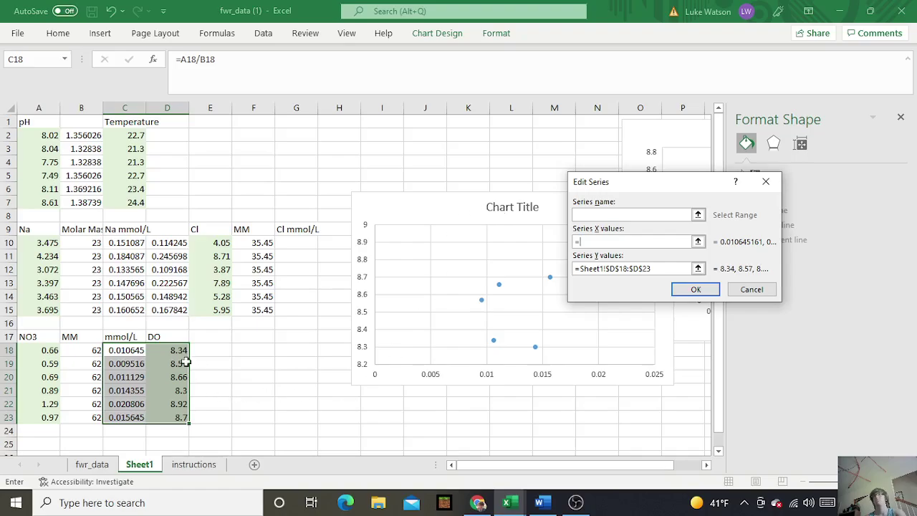
left_click_drag(179, 350, 179, 417)
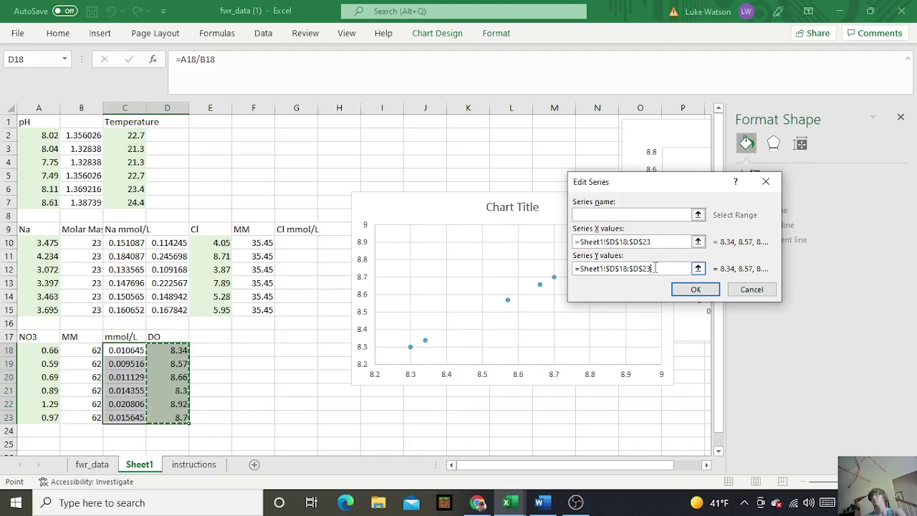
left_click_drag(652, 268, 581, 280)
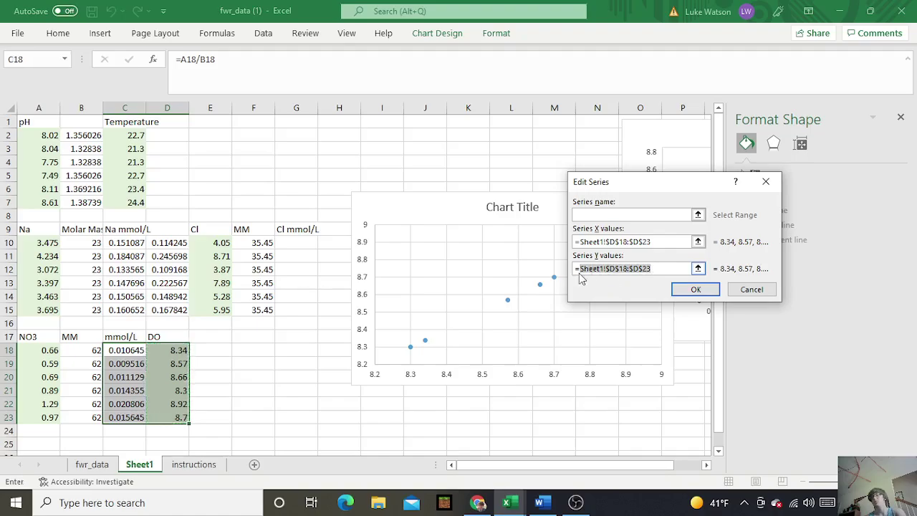
key("BackSpace")
left_click_drag(114, 350, 116, 412)
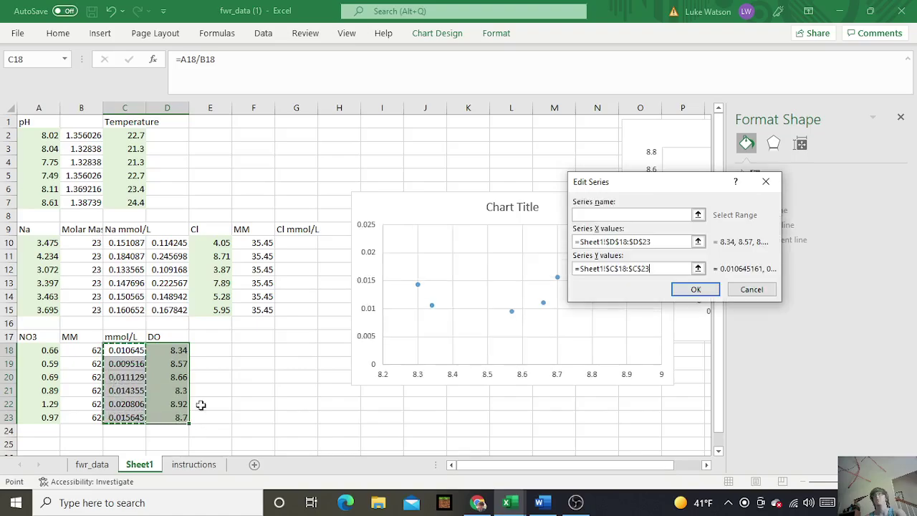
left_click(698, 290)
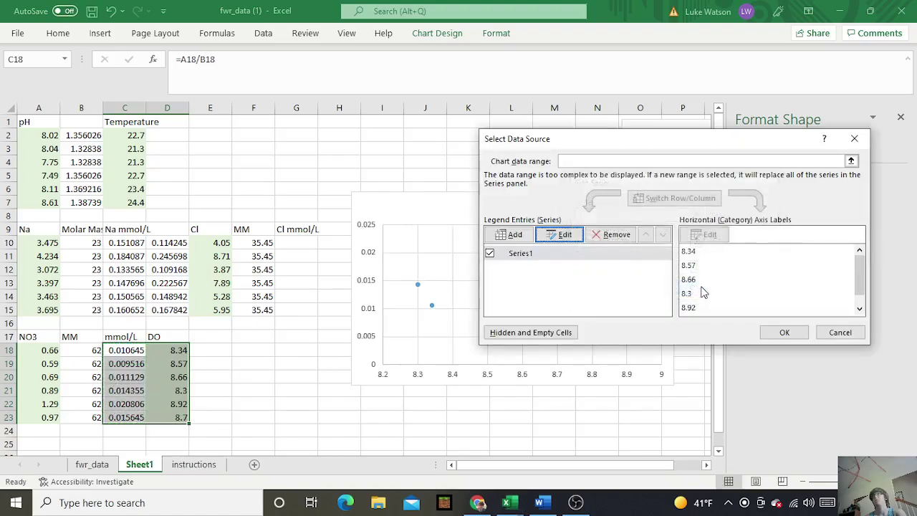
left_click(781, 332)
Replace the new scatter chart's placeholder title with "Cane Creek: NO3 mmol/L vs DO"
left_click(536, 207)
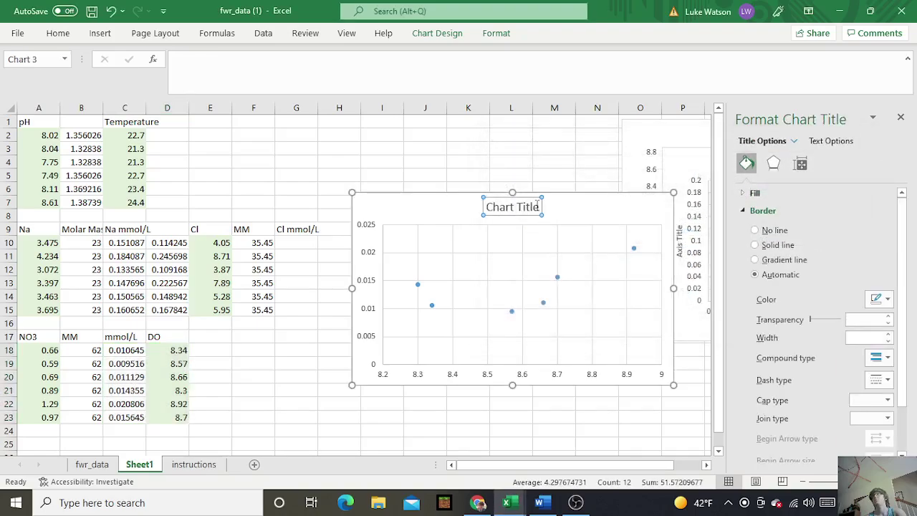
key("BackSpace")
key("BackSpace")
key("BackSpace")
key("BackSpace")
key("BackSpace")
key("BackSpace")
key("BackSpace")
key("BackSpace")
key("BackSpace")
key("BackSpace")
key("BackSpace")
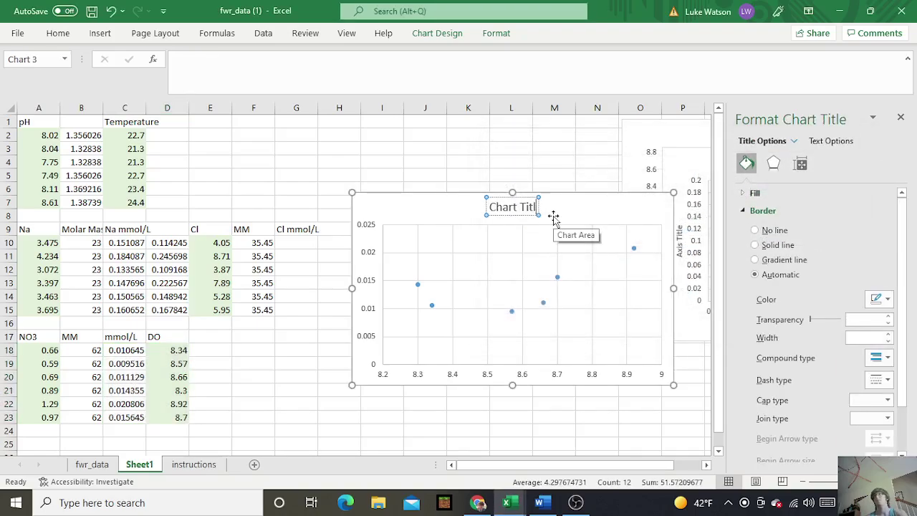
type("Cane")
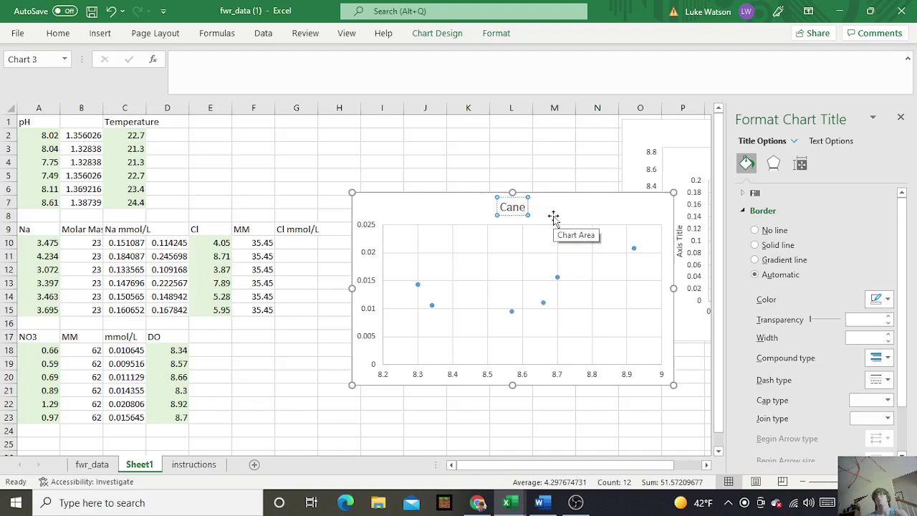
type(" Creek:")
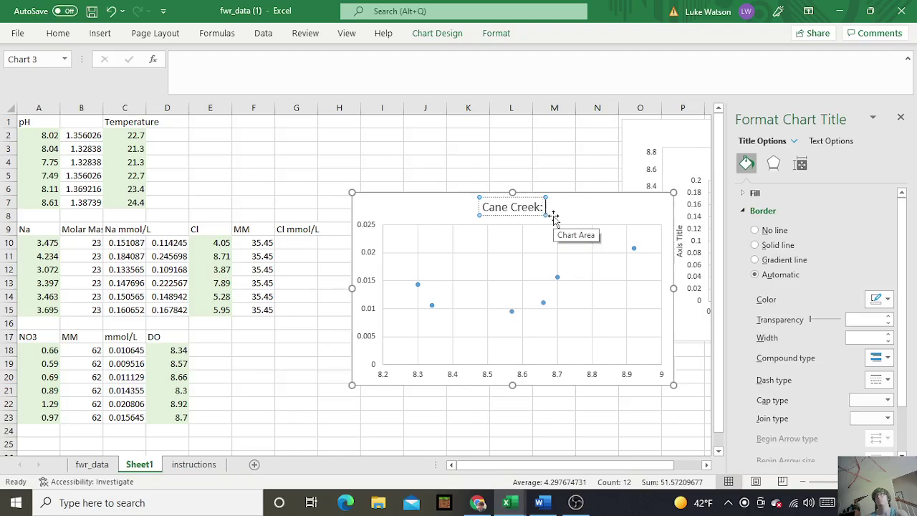
type("  NO3")
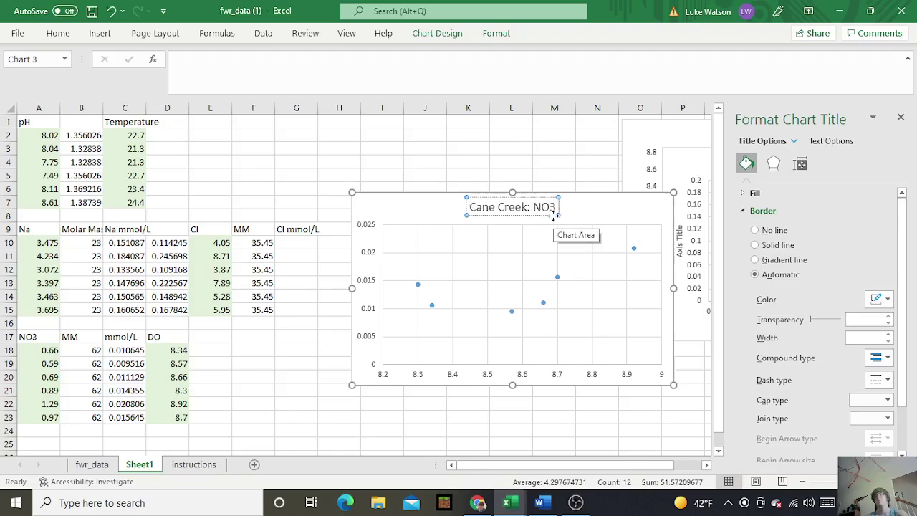
type(" mmol/L vs DO")
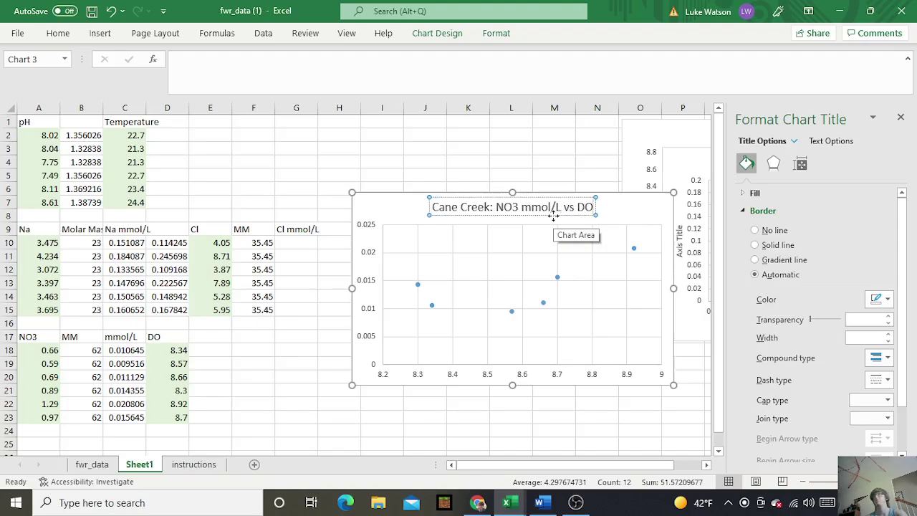
Add axis titles and a trendline to the NO3 mmol/L vs DO chart
left_click(633, 212)
left_click(691, 201)
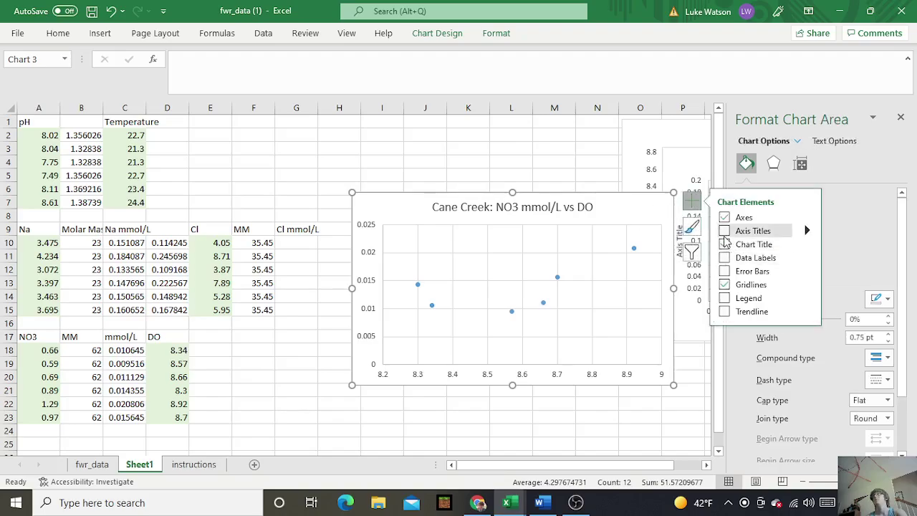
left_click(724, 230)
left_click(724, 311)
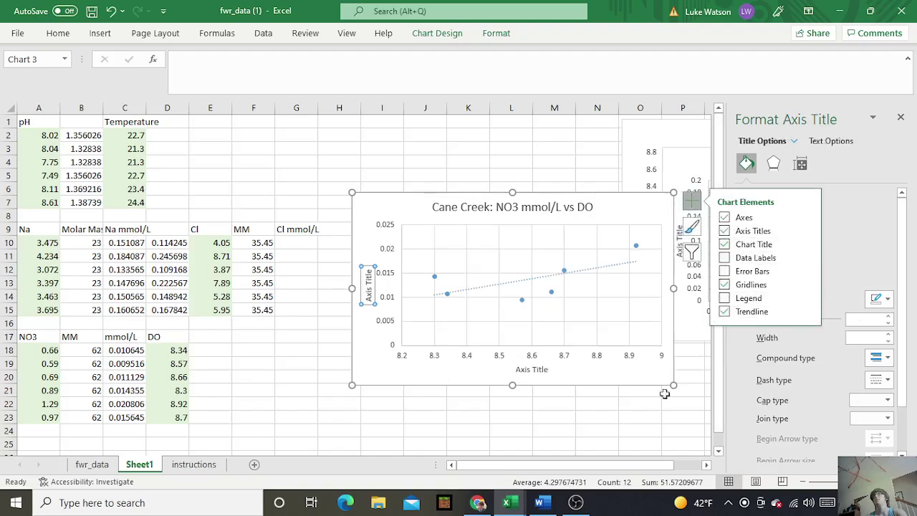
left_click(577, 439)
Move the NO3 vs DO chart farther from the data so that it starts at about column M
left_click(406, 206)
scroll(406, 208, "right", 1)
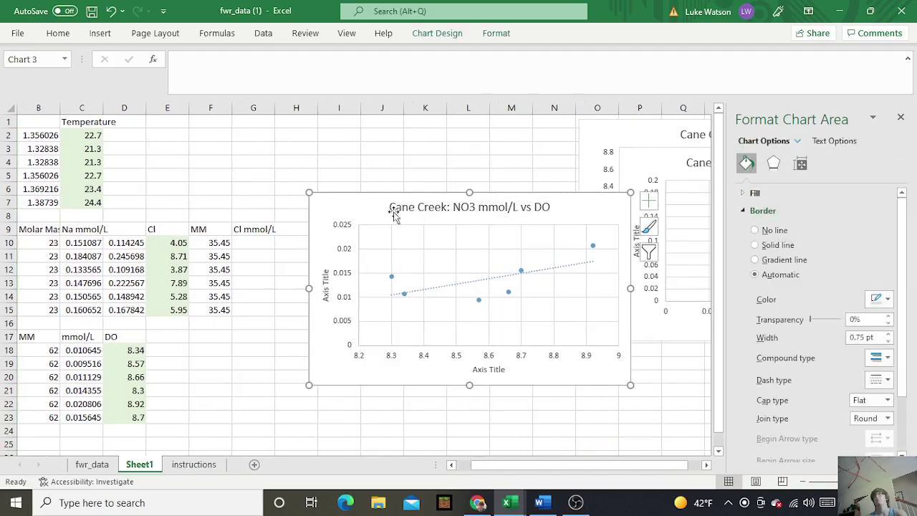
left_click_drag(394, 215, 603, 210)
scroll(568, 466, "left", 1)
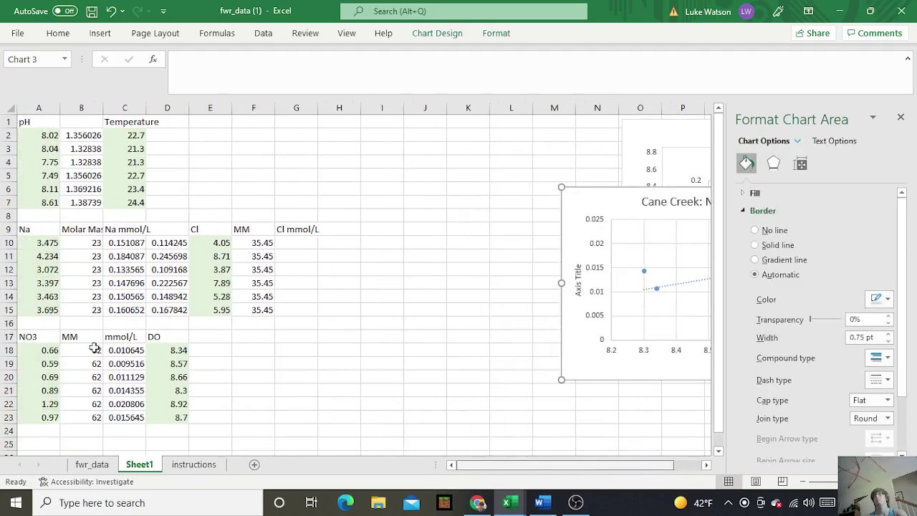
left_click(515, 323)
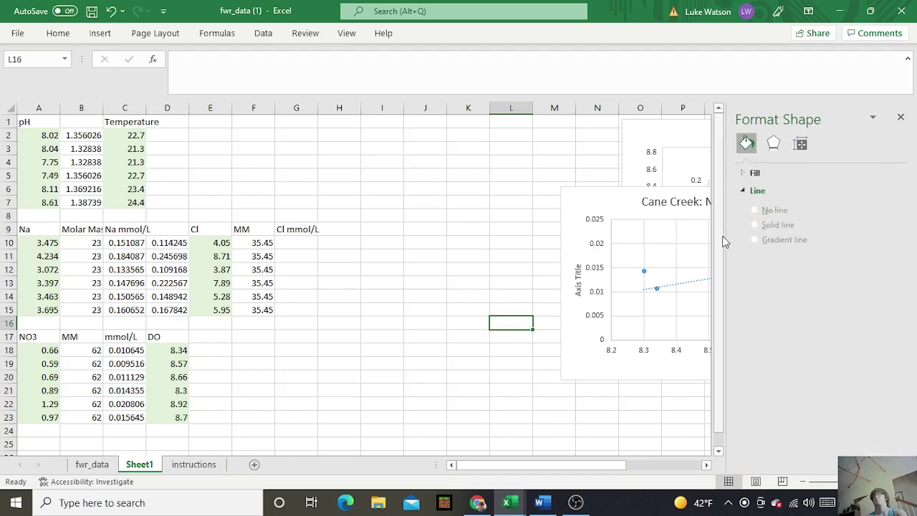
Enter the header "Mg" in cell A25, below the NO3 data block
left_click_drag(721, 243, 720, 254)
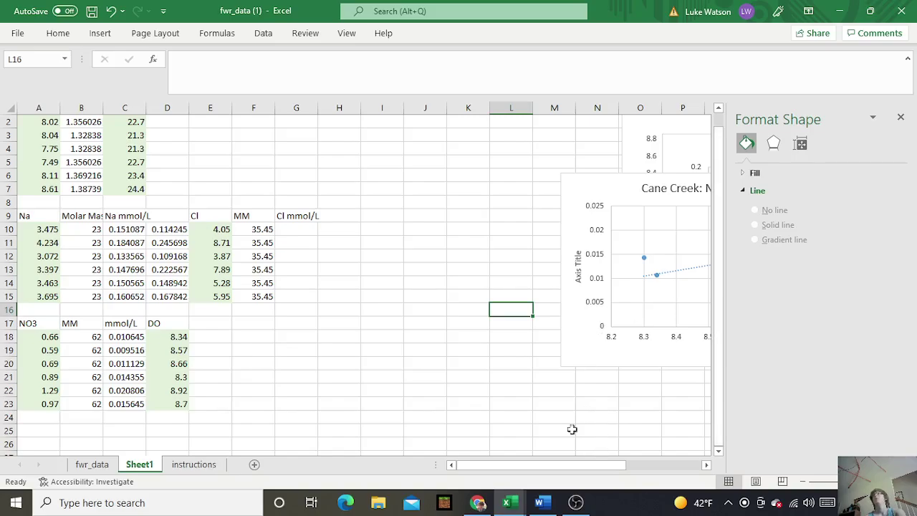
left_click(39, 433)
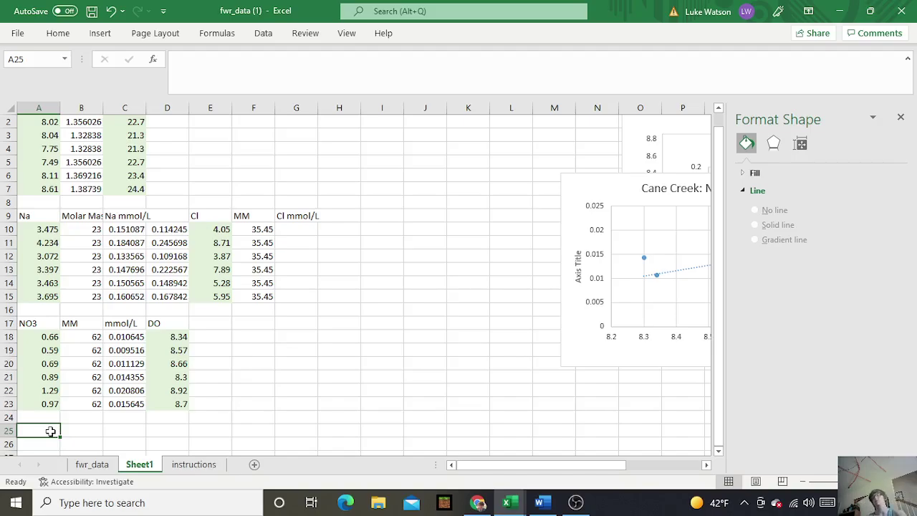
type("MG")
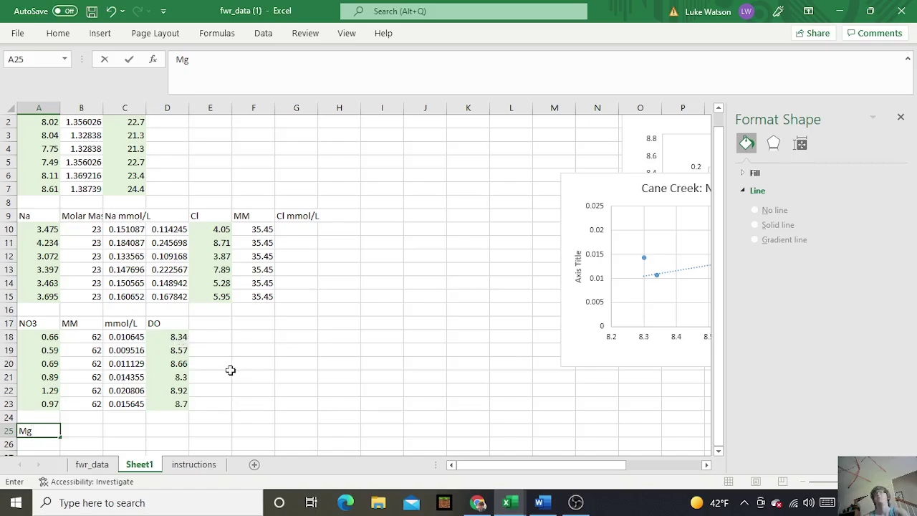
scroll(389, 394, "down", 2)
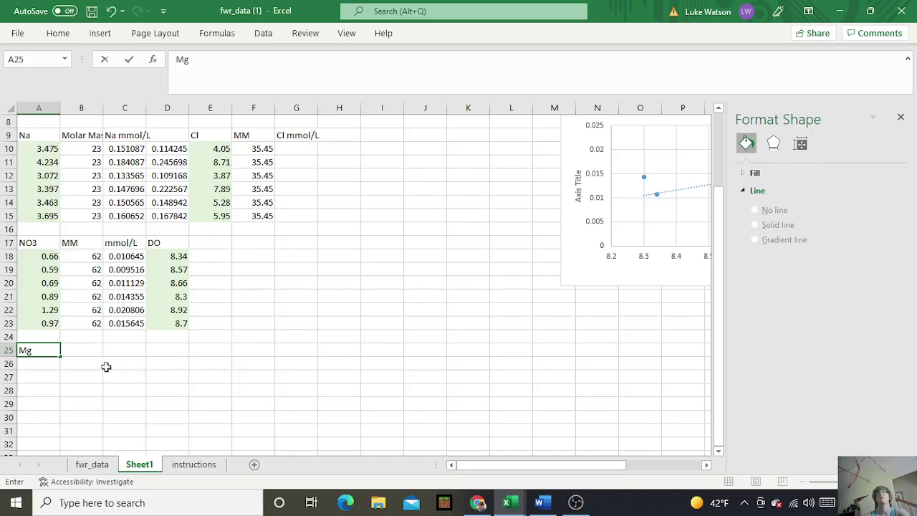
Copy the Cane Creek Mg values O2:O7 from the fwr_data sheet into Sheet1 starting at A26
left_click(29, 364)
left_click(99, 464)
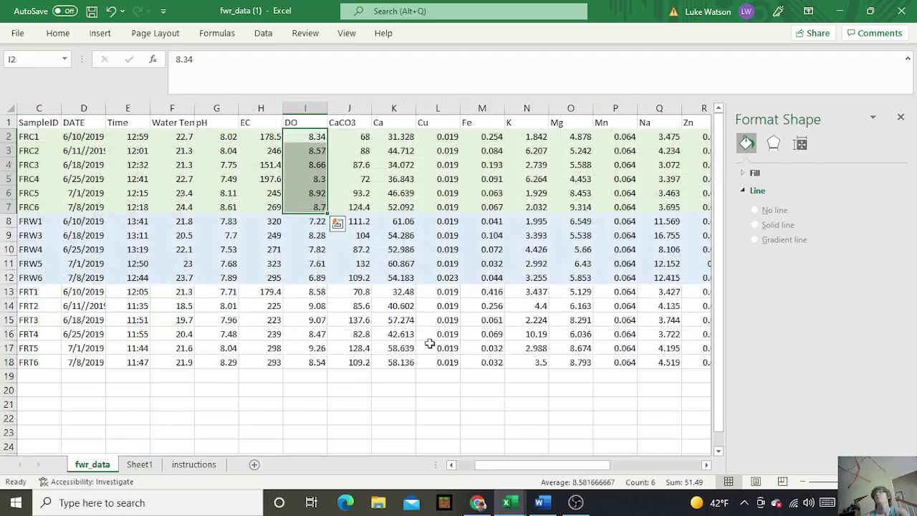
left_click(577, 139)
left_click_drag(575, 151, 575, 206)
key("ctrl+c")
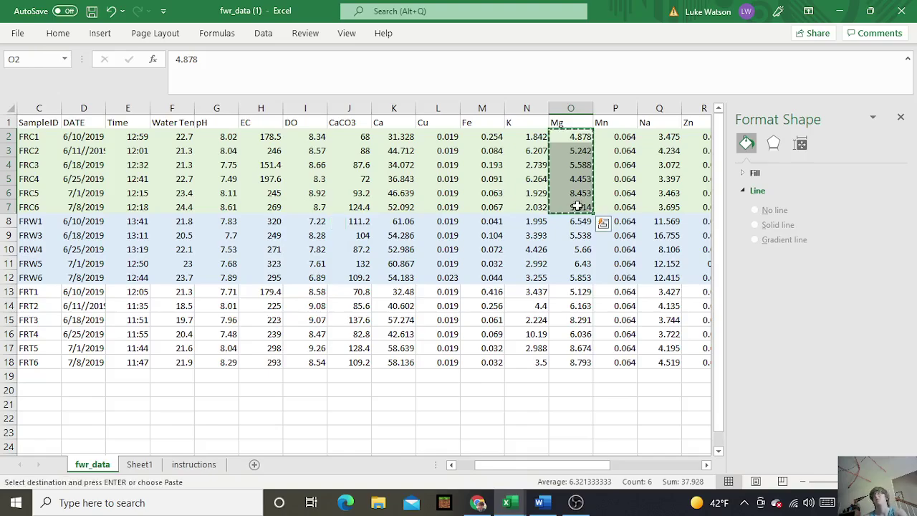
left_click(143, 465)
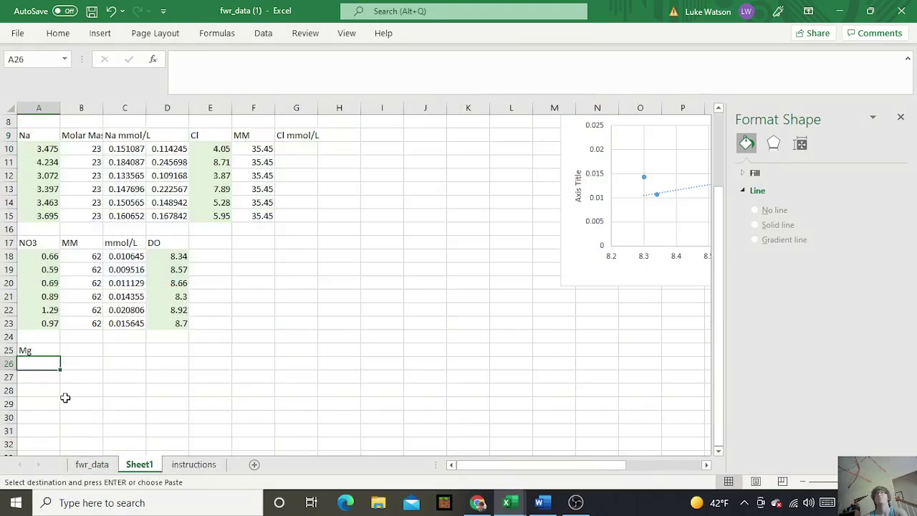
key("ctrl+v")
key("ctrl")
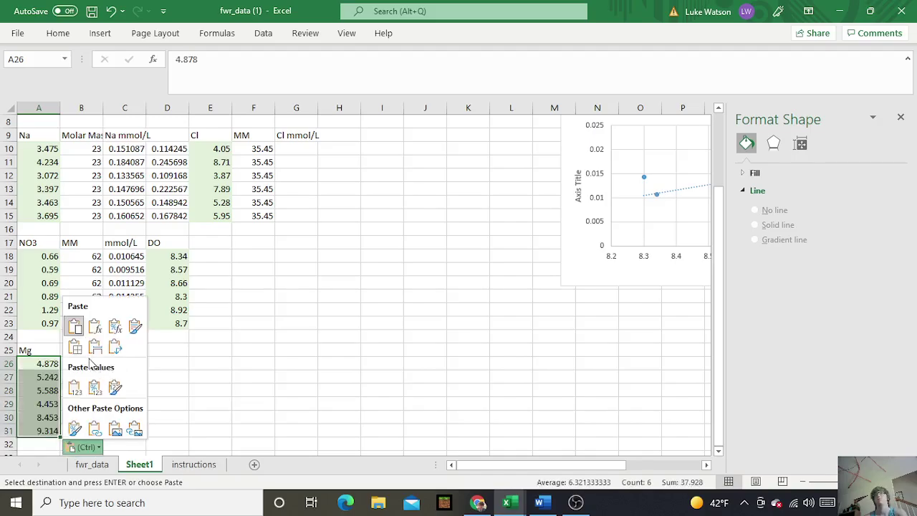
key("ctrl")
Enter the header "mm" in B25 and the molar mass 24 in B26, filled down to B31
left_click(88, 354)
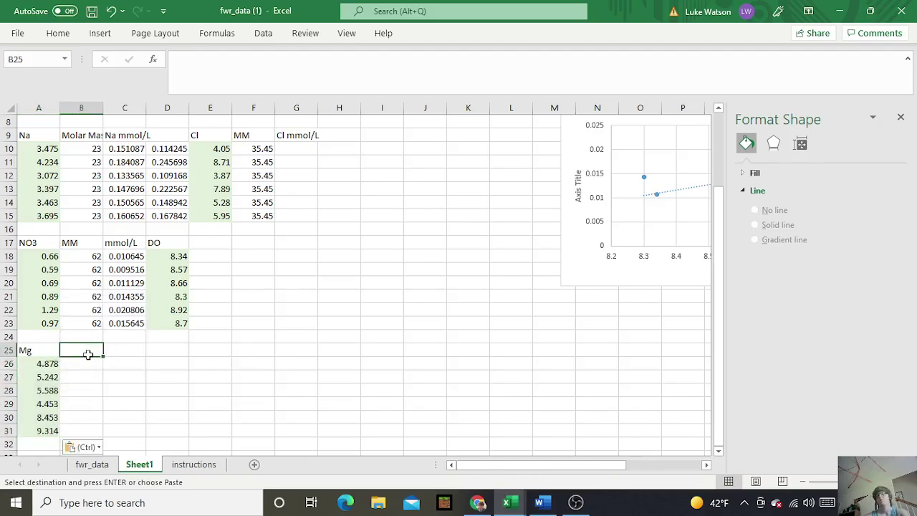
type("mol")
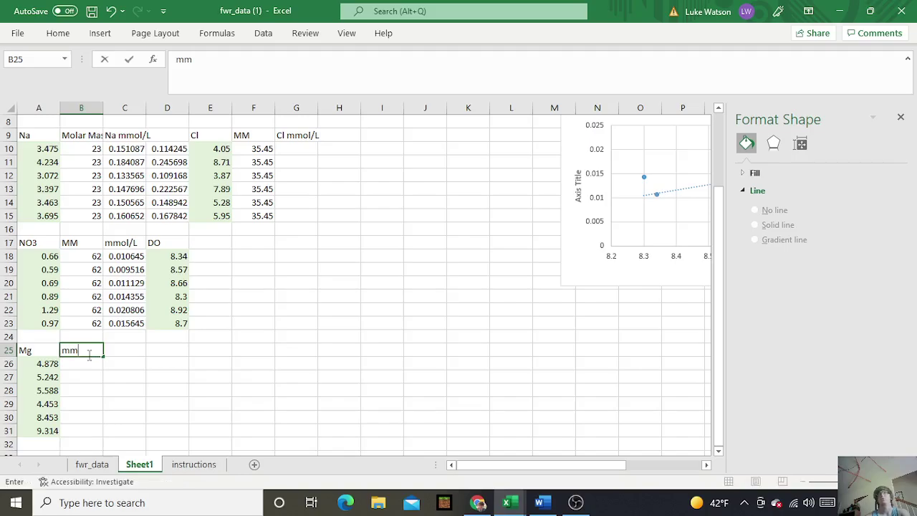
left_click(74, 364)
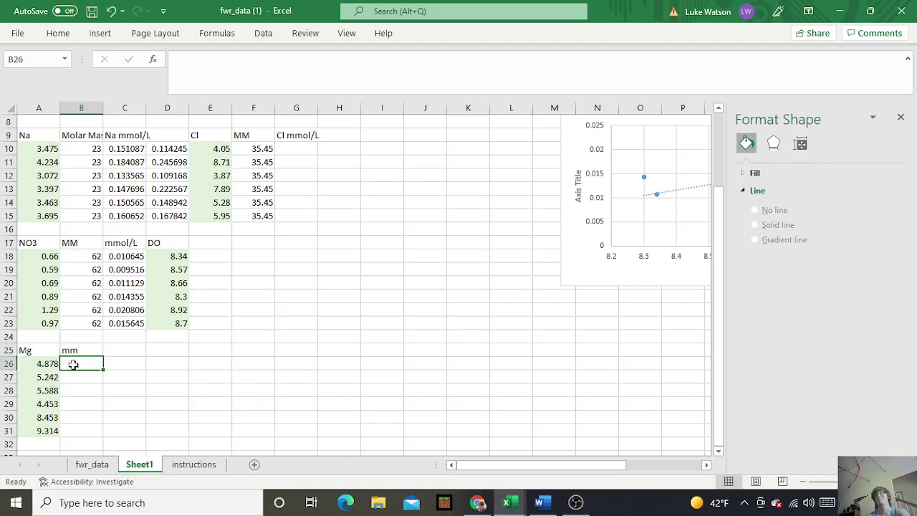
type("24")
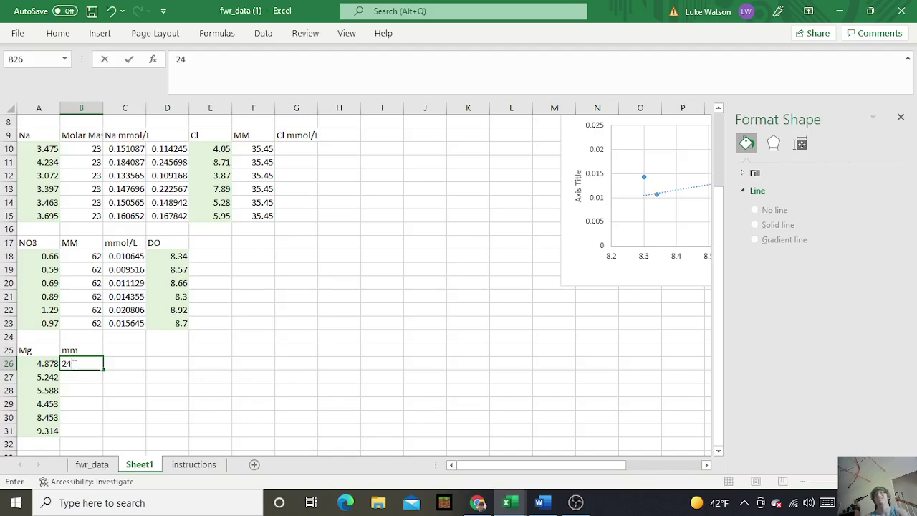
left_click(132, 389)
left_click(100, 365)
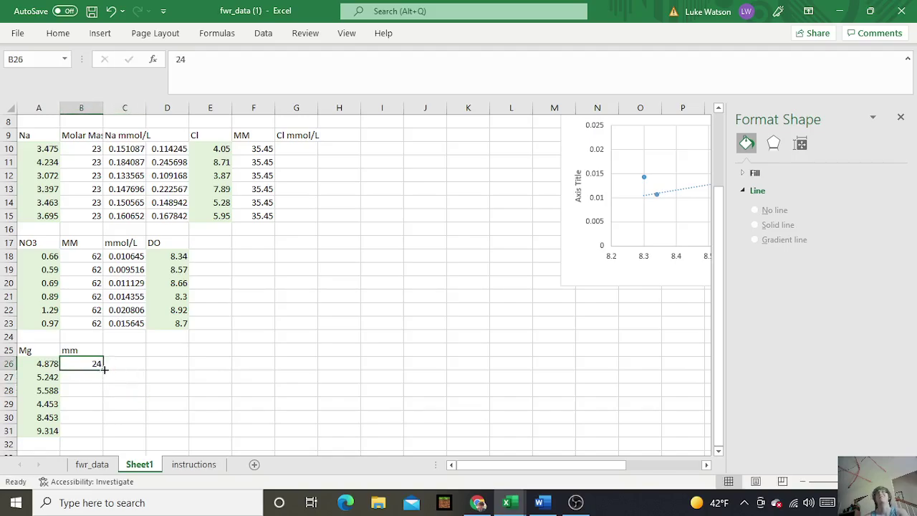
left_click_drag(103, 369, 105, 438)
Enter the header "Charge" in C25 and the value 2 in C26, filled down to C31
left_click(141, 351)
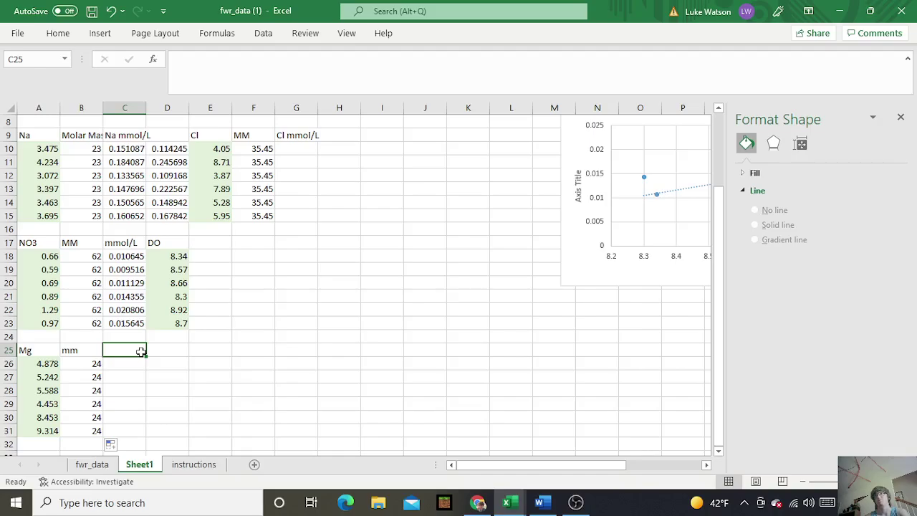
type("Char")
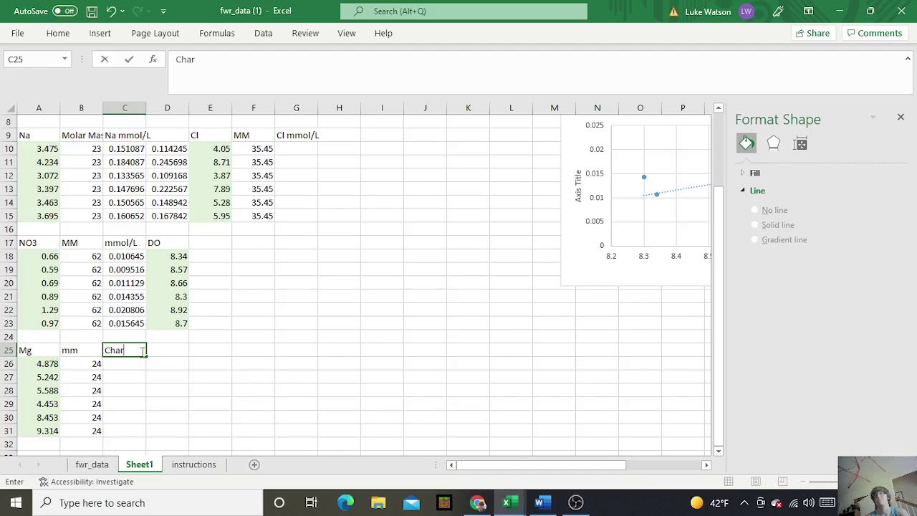
type("ge")
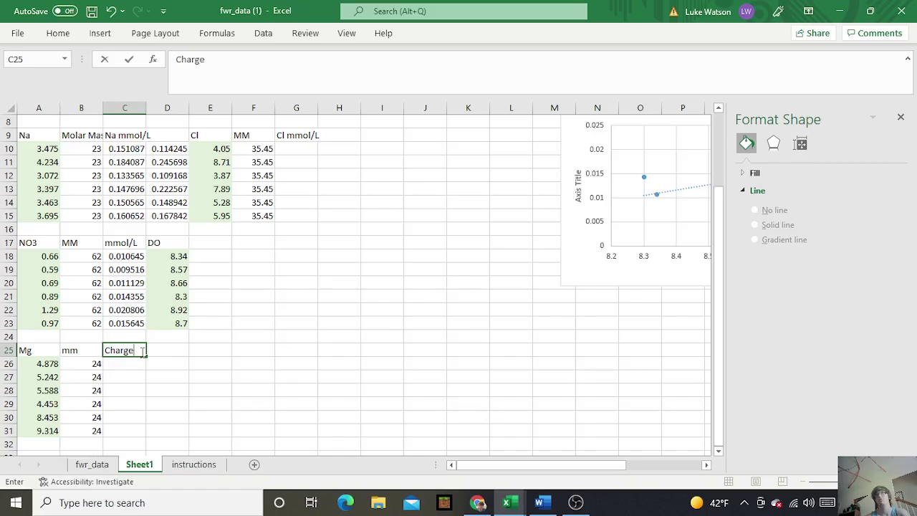
left_click(135, 365)
type("2")
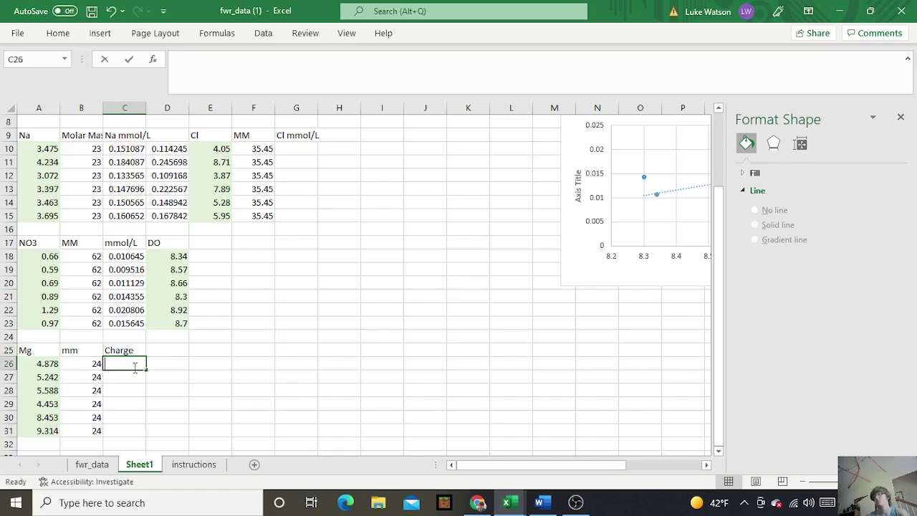
left_click(176, 380)
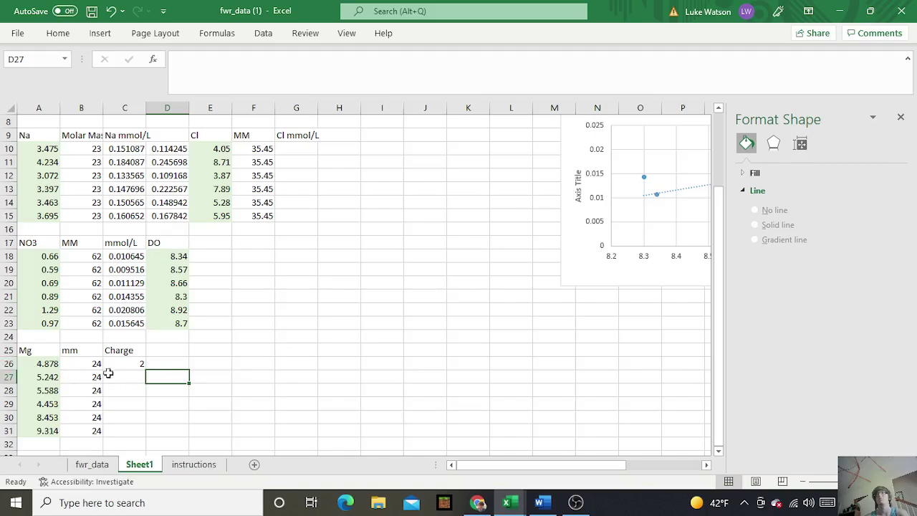
left_click(136, 364)
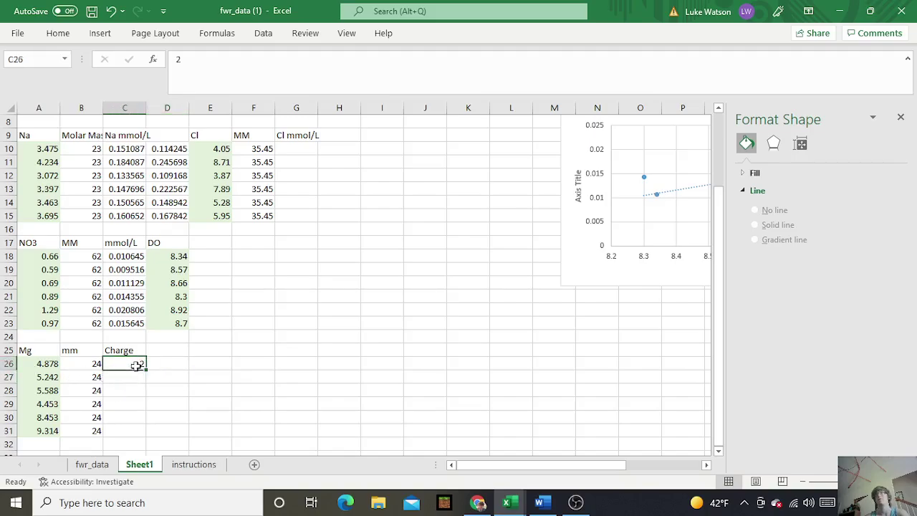
left_click_drag(147, 370, 140, 437)
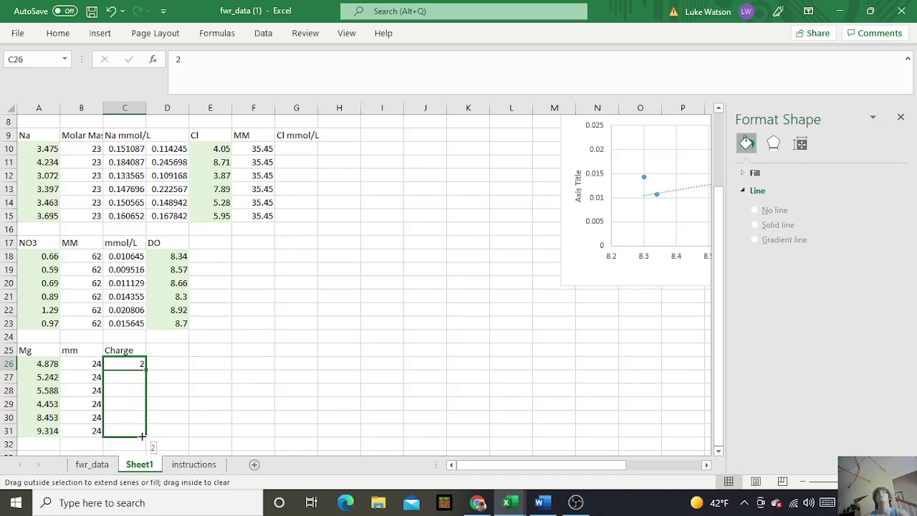
Enter the header "meq/L" in D25, beside the Mg block's Charge column
left_click(182, 348)
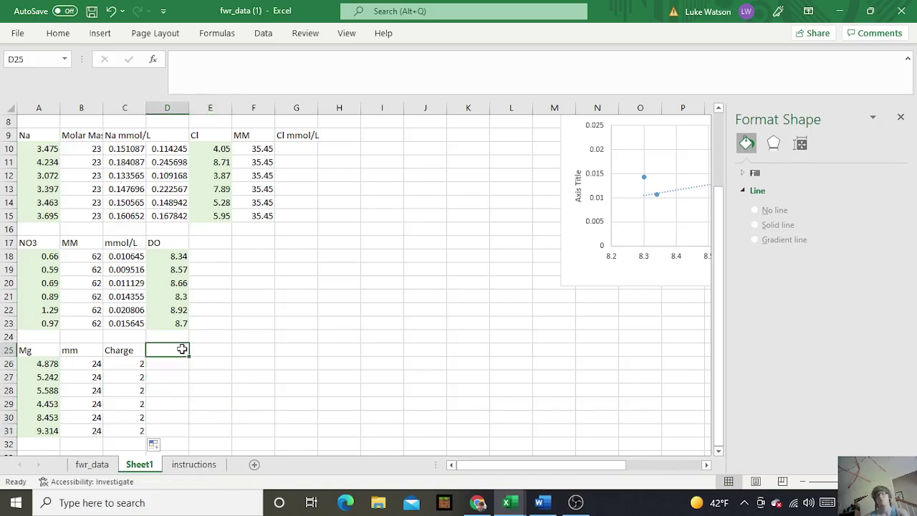
type("me")
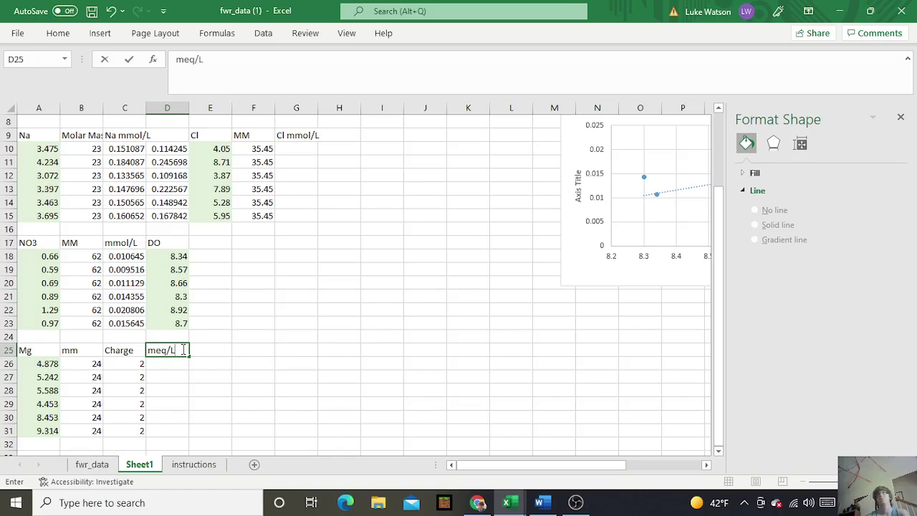
type("q/L")
Calculate Mg meq/L in D26 with the formula =(A26/B26)*C26 and fill it down to D31
left_click(166, 364)
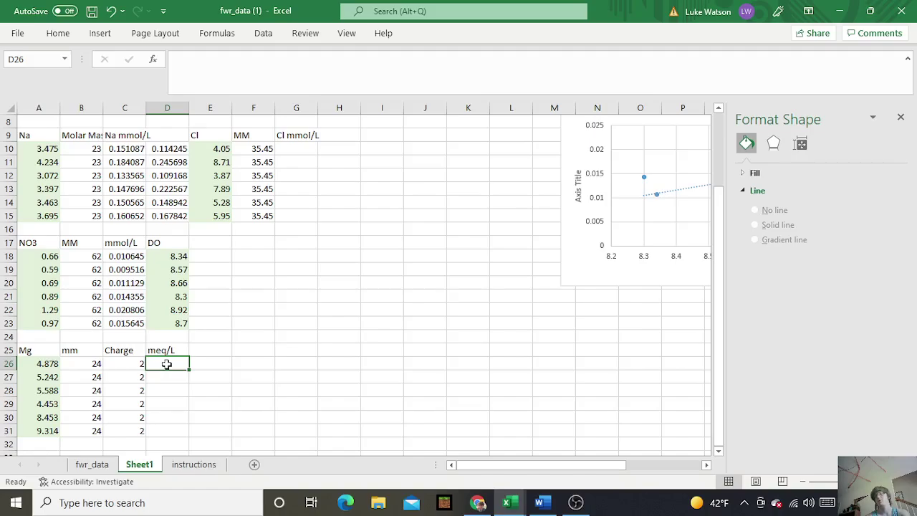
type("=")
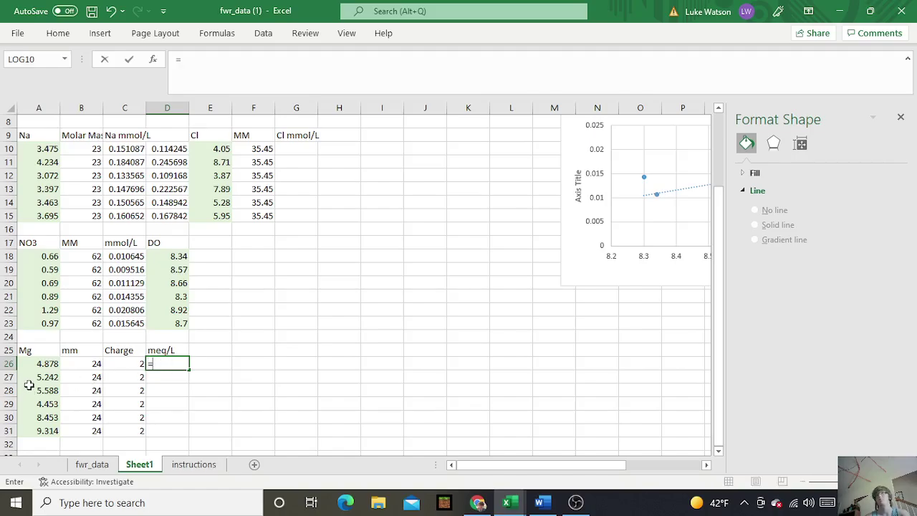
type("(")
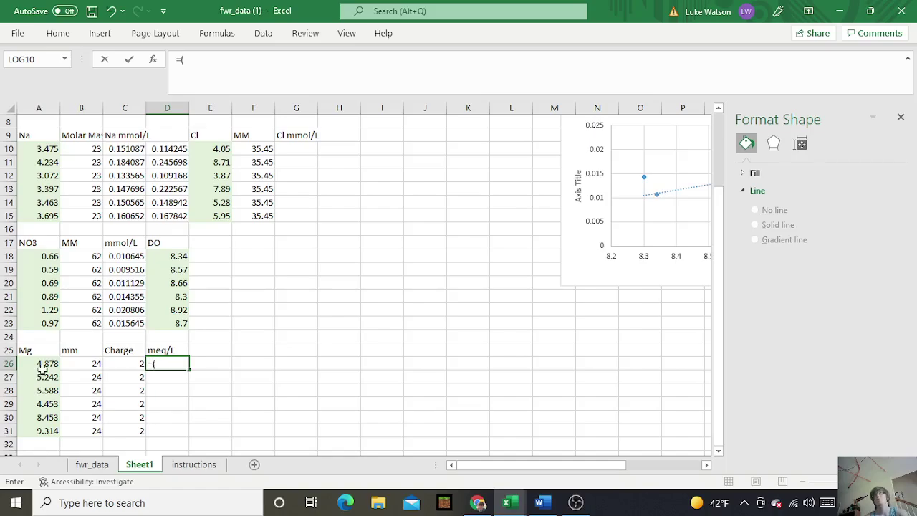
left_click(43, 365)
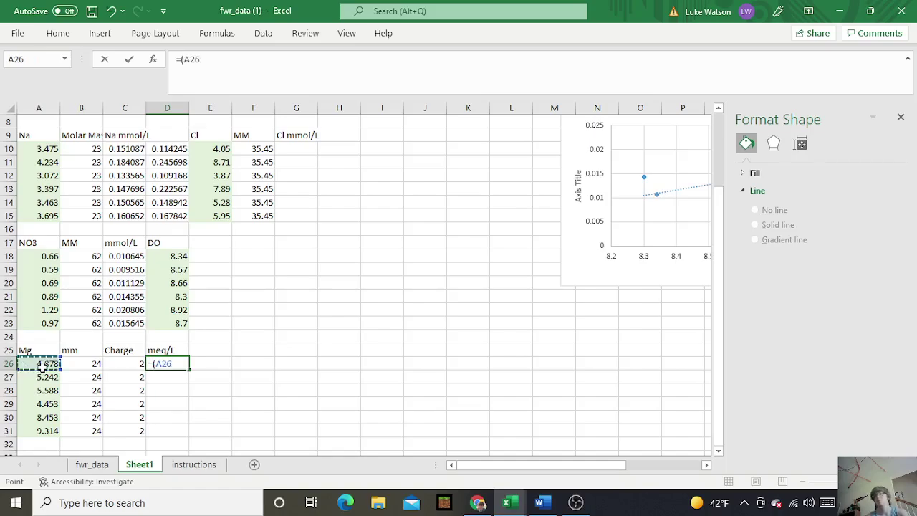
type("/")
left_click(73, 364)
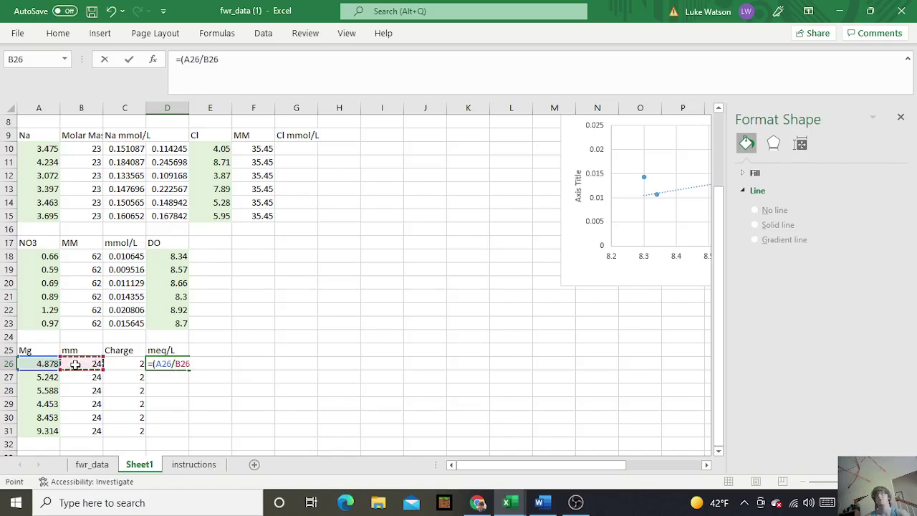
type(")*")
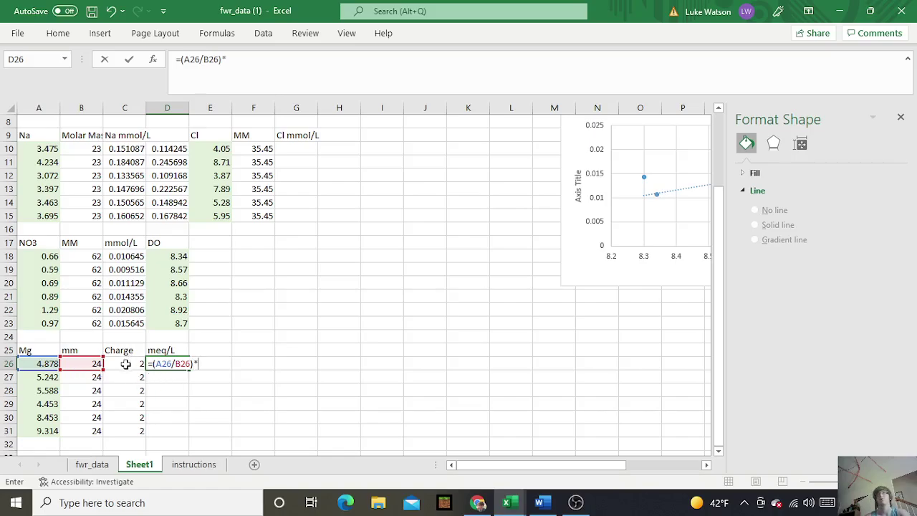
left_click(125, 364)
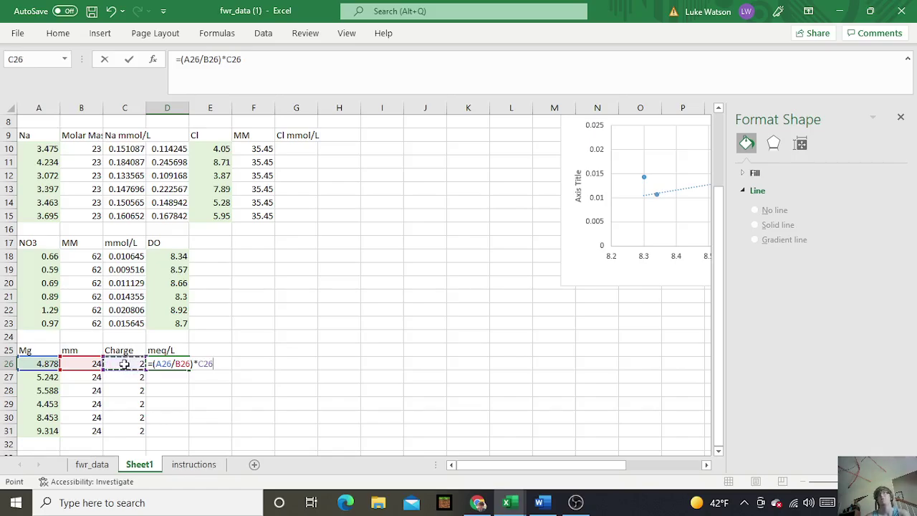
key("Return")
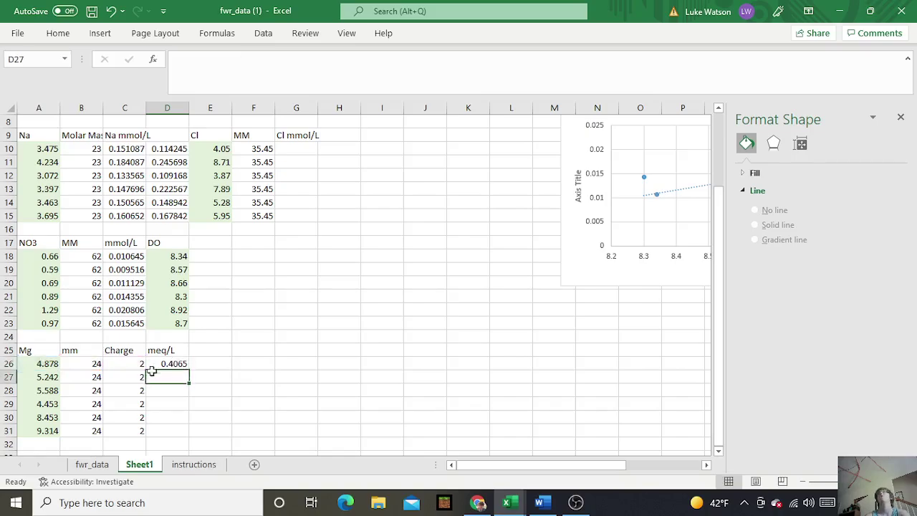
left_click(178, 364)
left_click_drag(189, 370, 188, 433)
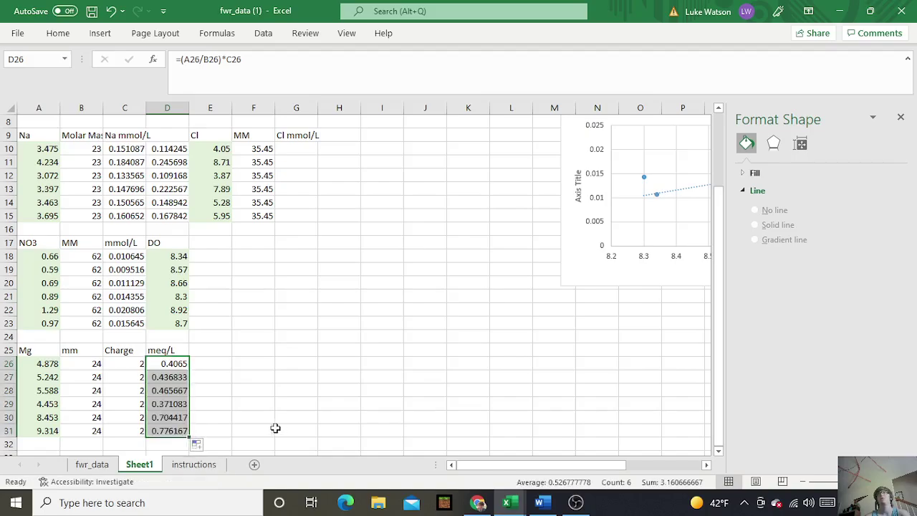
left_click(258, 404)
Enter the header "Na" in F25, in the same header row as the Mg block
scroll(184, 364, "down", 1)
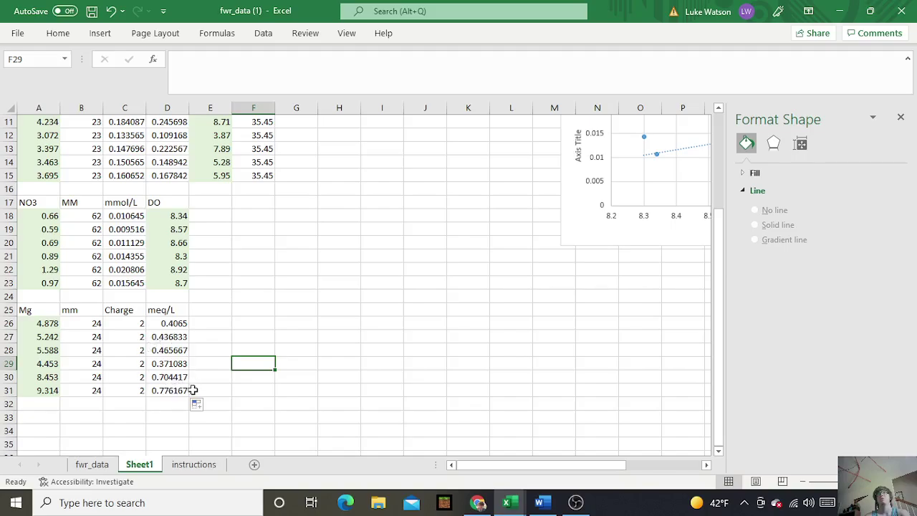
scroll(192, 391, "down", 1)
left_click(244, 269)
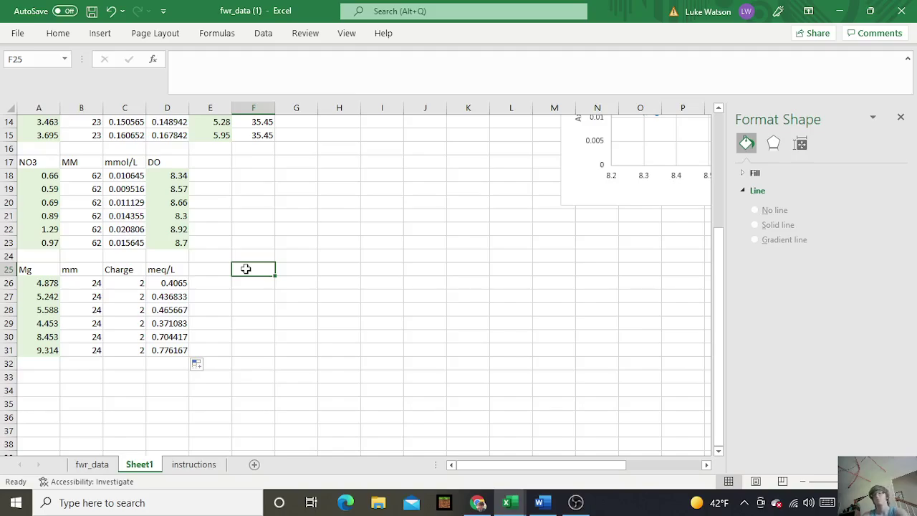
type("Na")
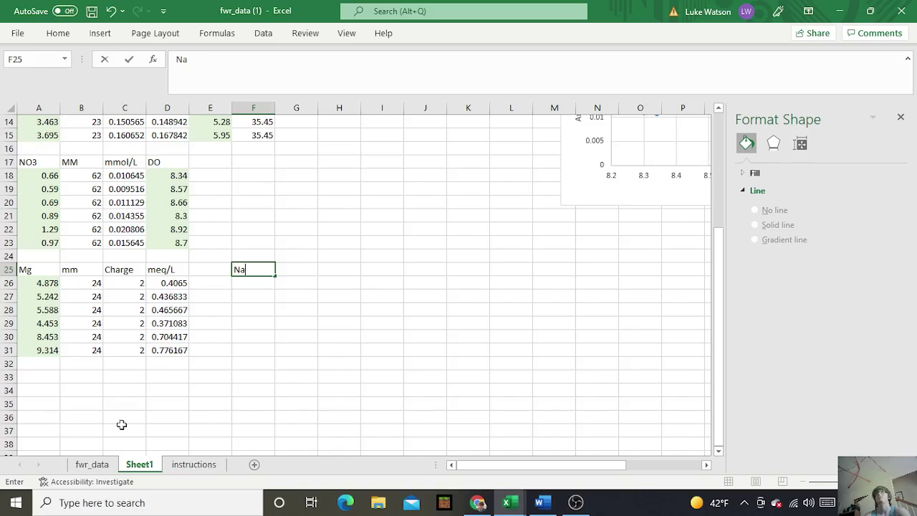
Copy the Cane Creek Na values Q2:Q7 from the fwr_data sheet into Sheet1 starting at F26
left_click(97, 464)
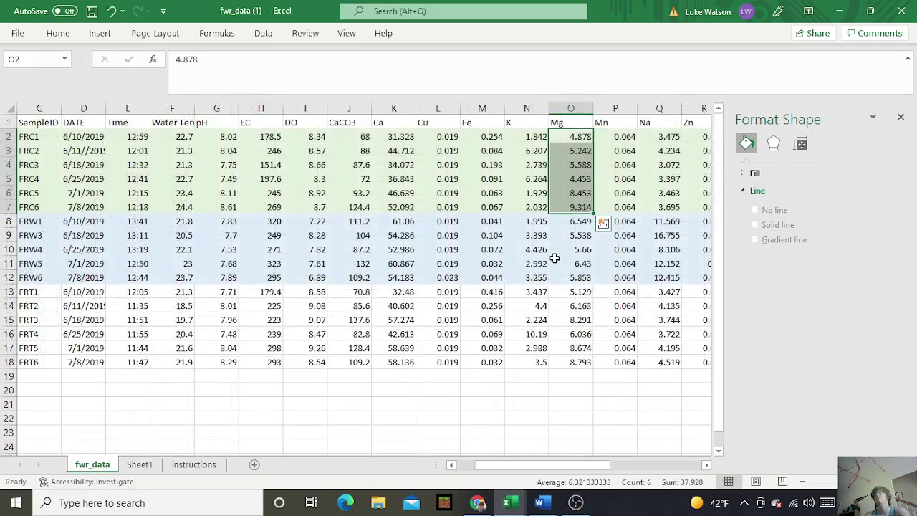
left_click_drag(553, 466, 577, 466)
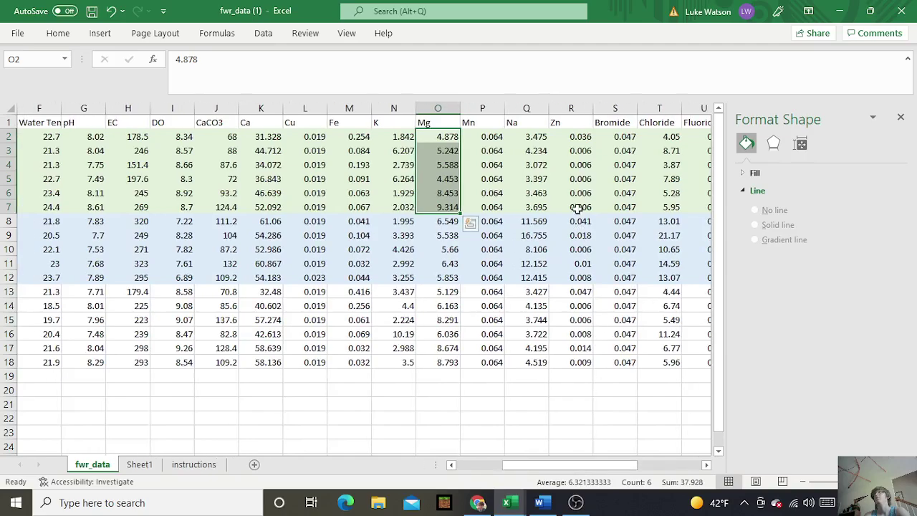
left_click_drag(536, 136, 544, 195)
key("ctrl+c")
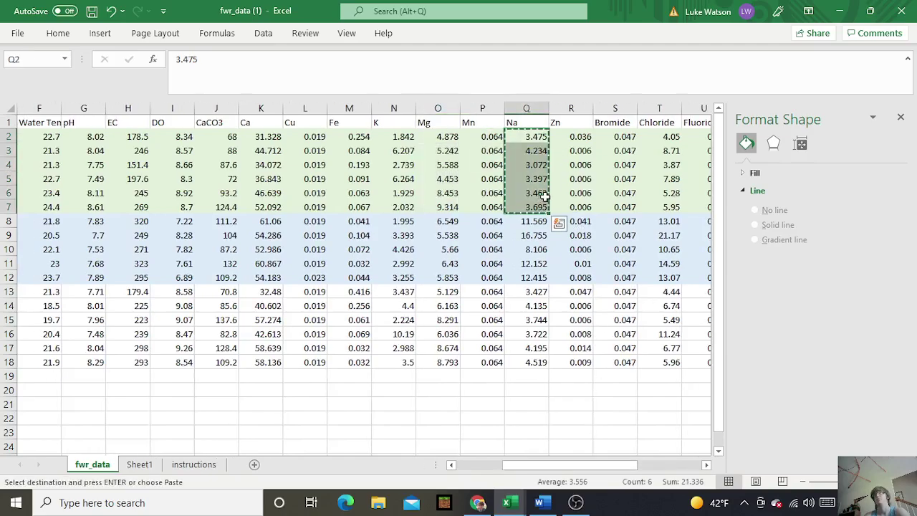
left_click(140, 464)
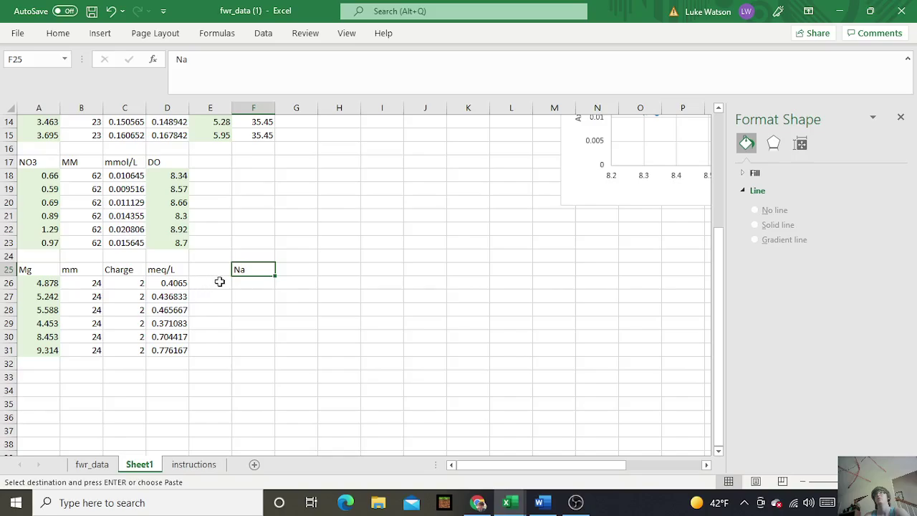
left_click(252, 283)
key("ctrl+v")
left_click(356, 310)
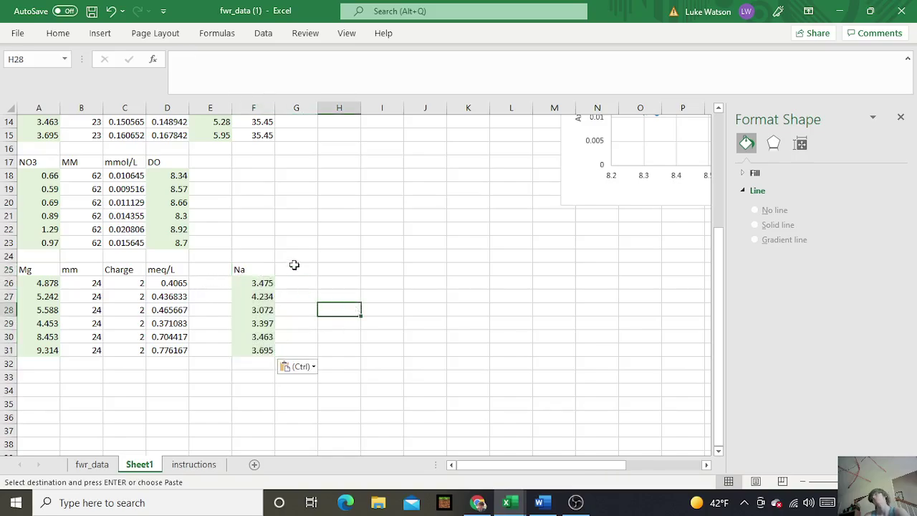
Enter the header "MM" in G25 and the molar mass 23 in G26, filled down to G31
left_click(292, 269)
type("MM")
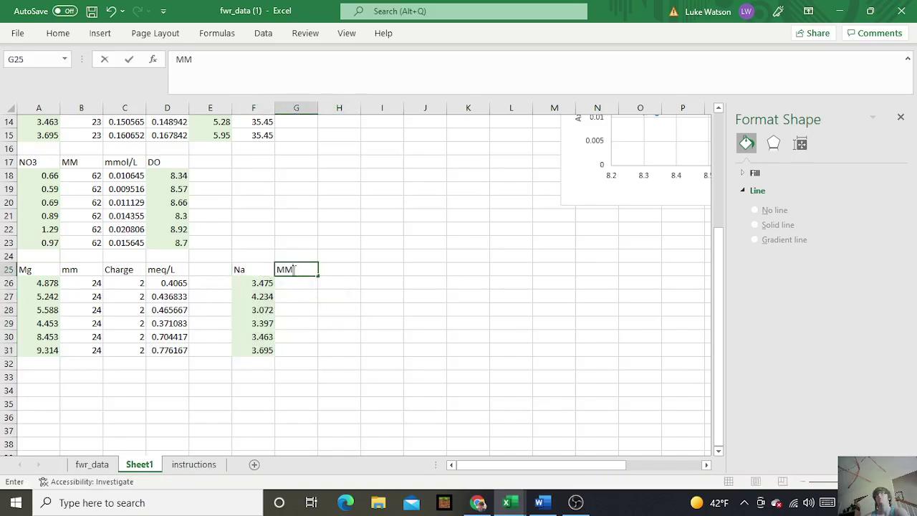
scroll(284, 266, "up", 4)
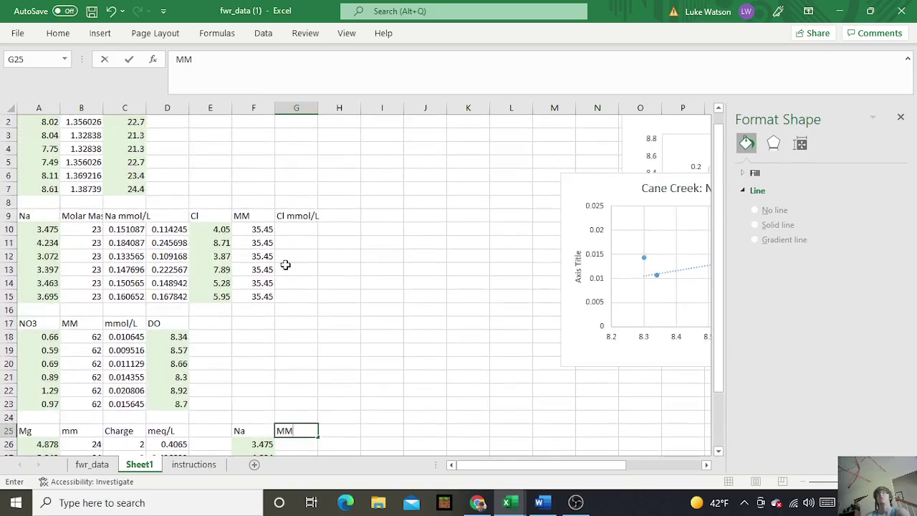
scroll(285, 278, "down", 4)
left_click(290, 293)
left_click(293, 283)
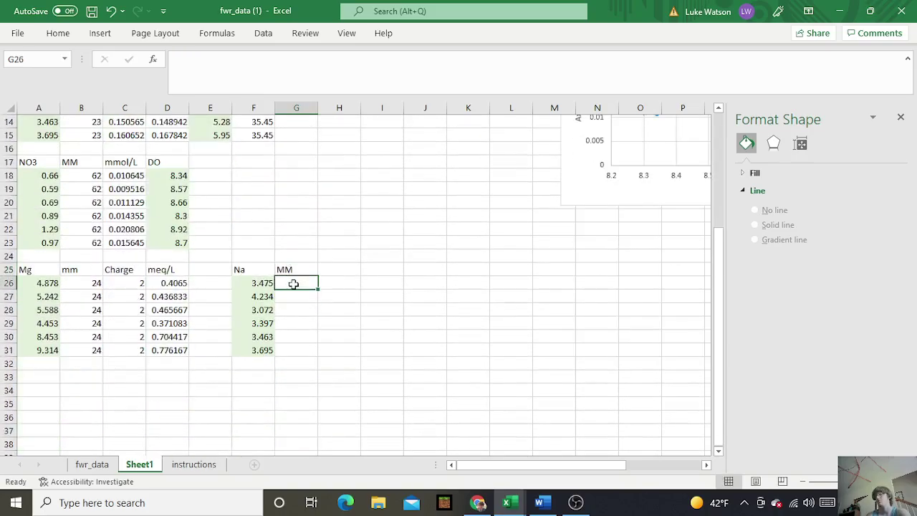
type("23")
left_click(354, 270)
left_click(297, 282)
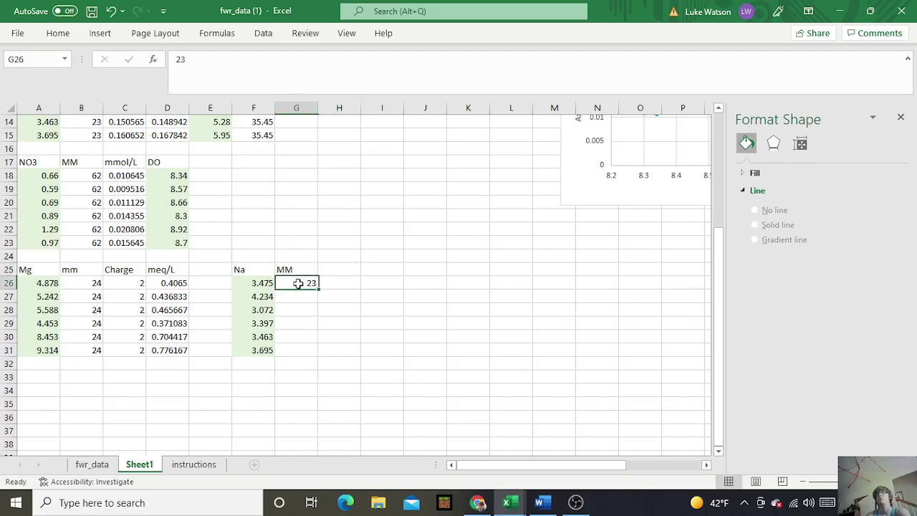
left_click_drag(318, 289, 324, 362)
left_click(380, 334)
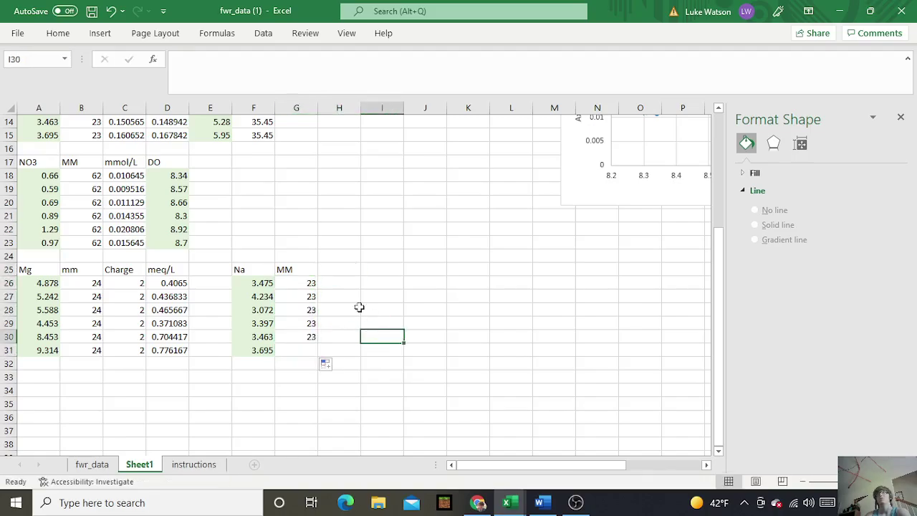
Enter the header "meq/L" in H25 and the formula =F26/G26 in H26, filled down to H31
left_click(335, 269)
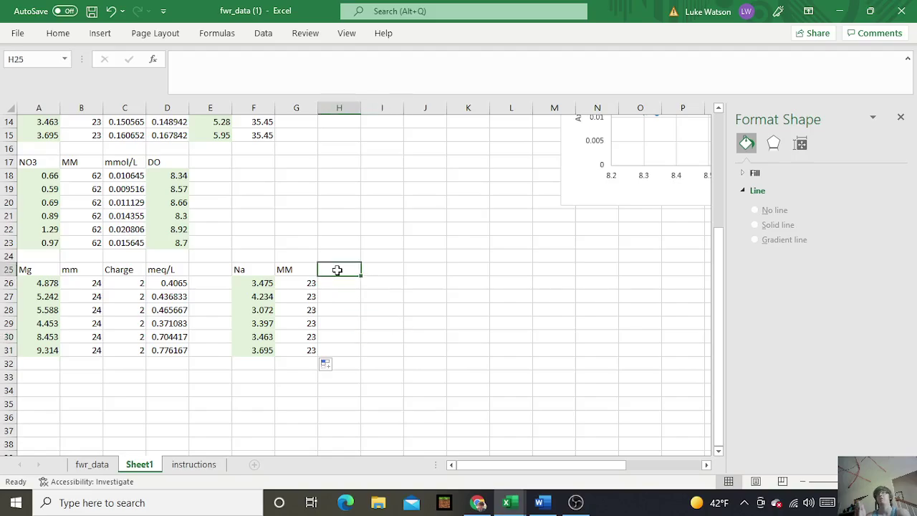
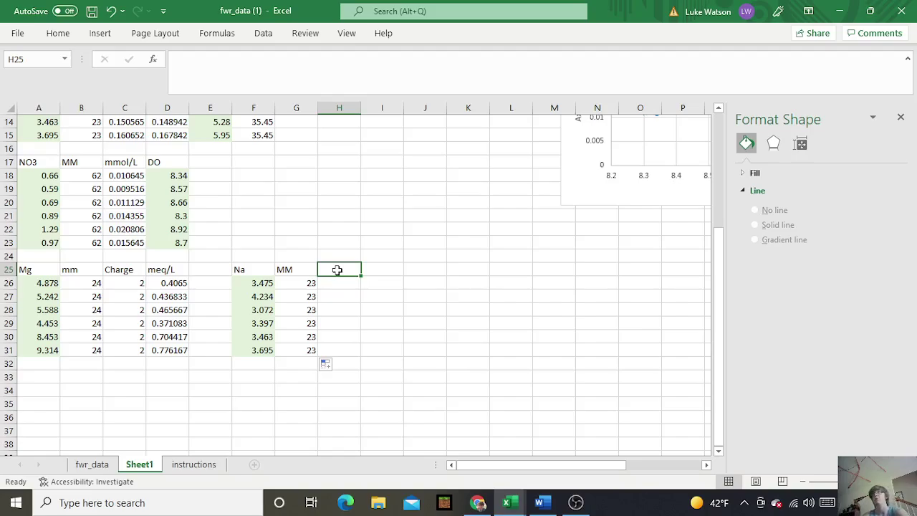
type("meq/L")
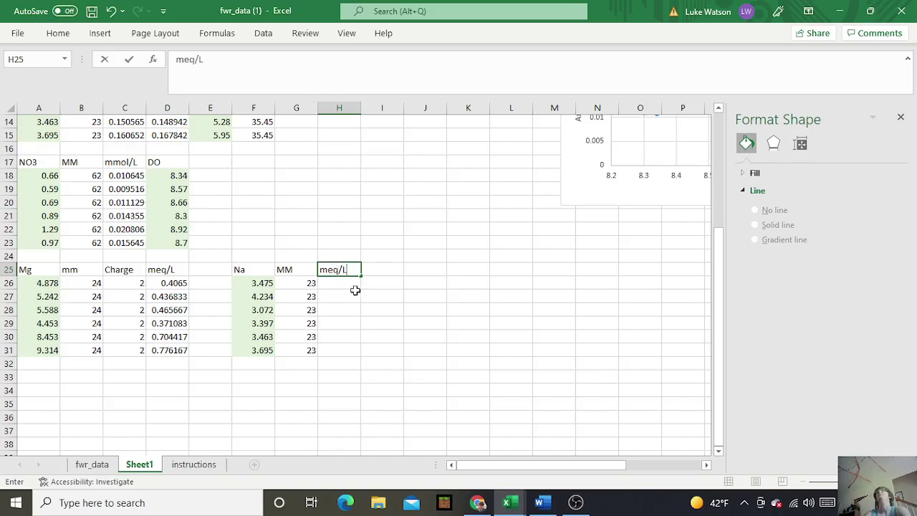
left_click(352, 283)
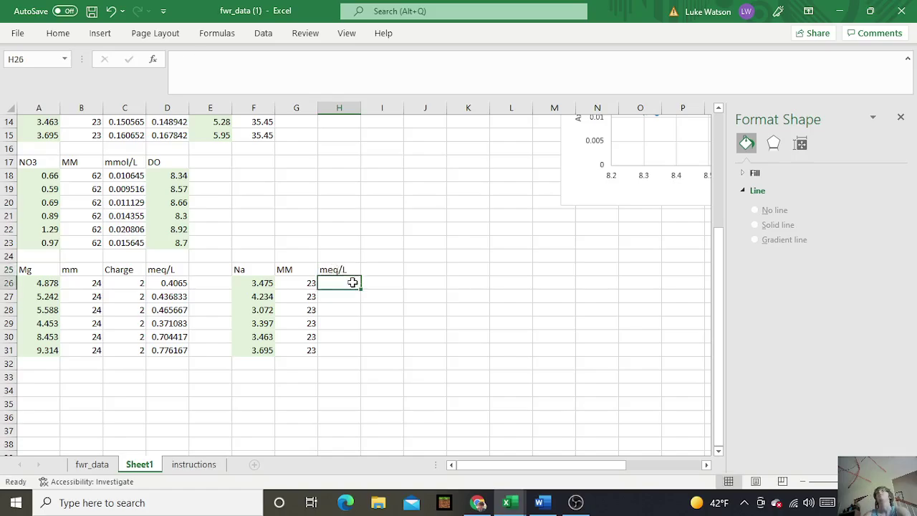
type("=")
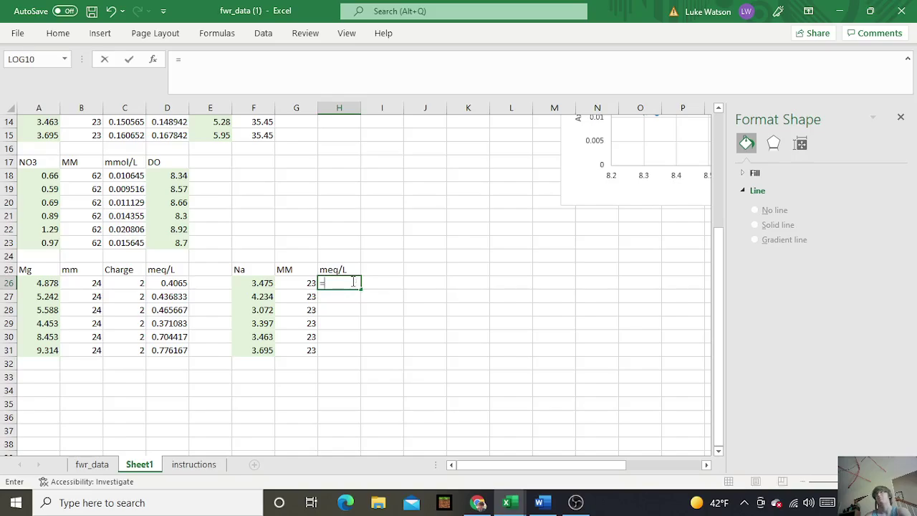
left_click(261, 283)
type("/")
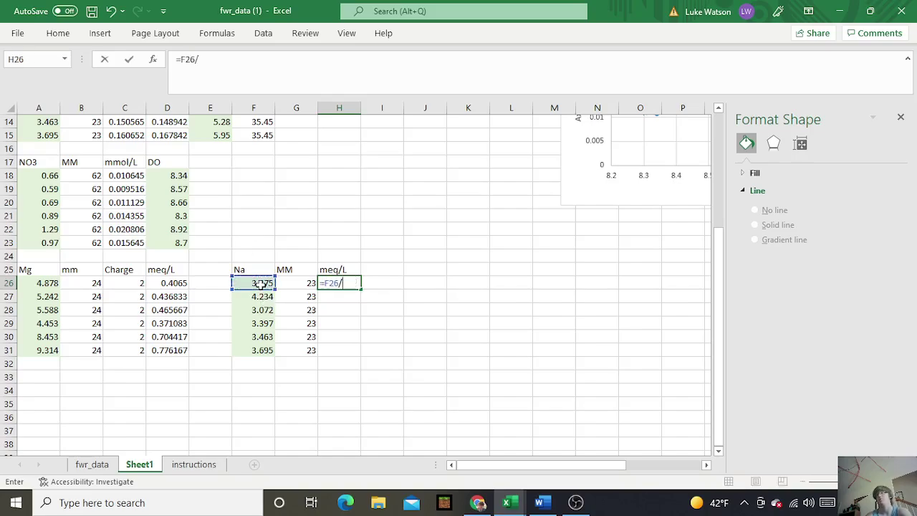
left_click(294, 283)
key("Return")
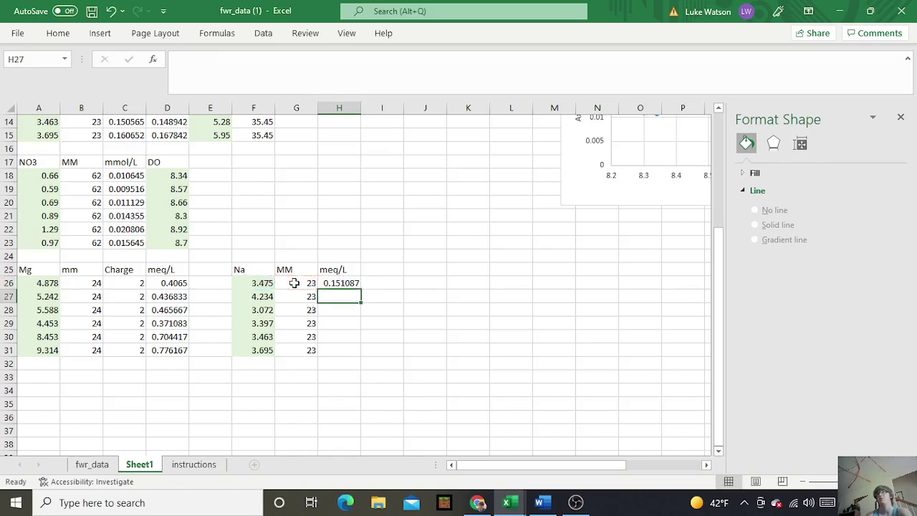
left_click(427, 337)
left_click(348, 283)
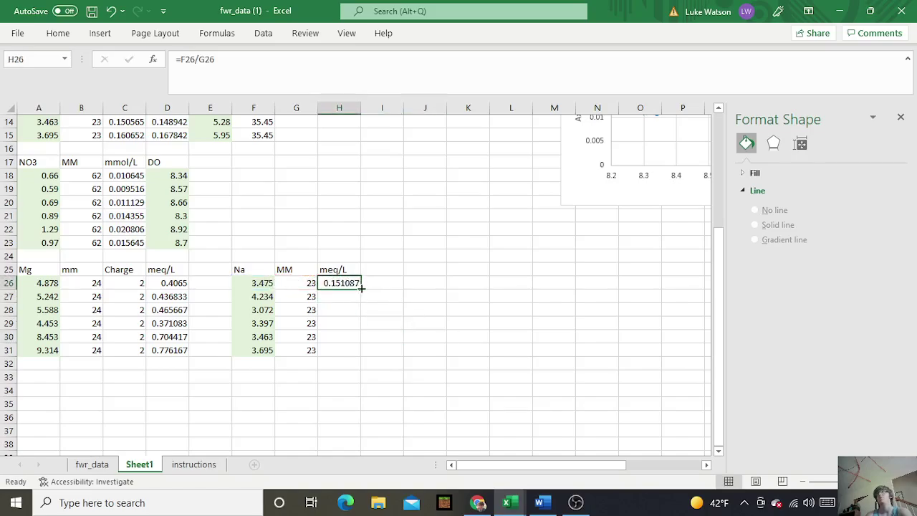
left_click_drag(361, 288, 361, 358)
left_click(468, 350)
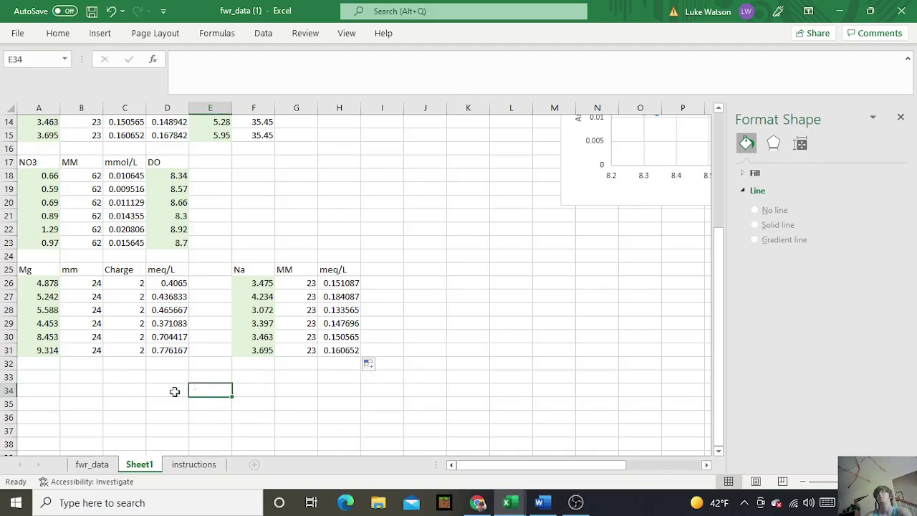
Enter the header "Mg/Na" in A33 below the Mg block and begin a formula in A34
scroll(65, 344, "down", 1)
left_click(54, 335)
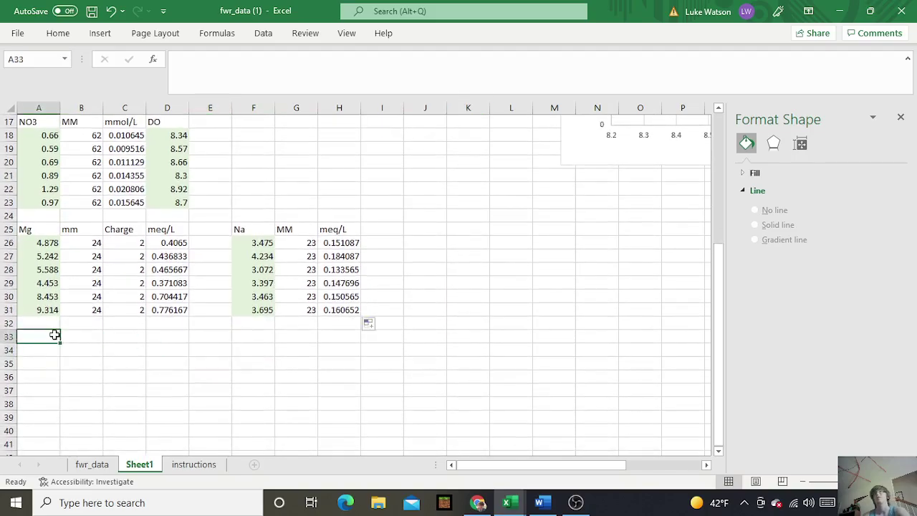
type("Mg/")
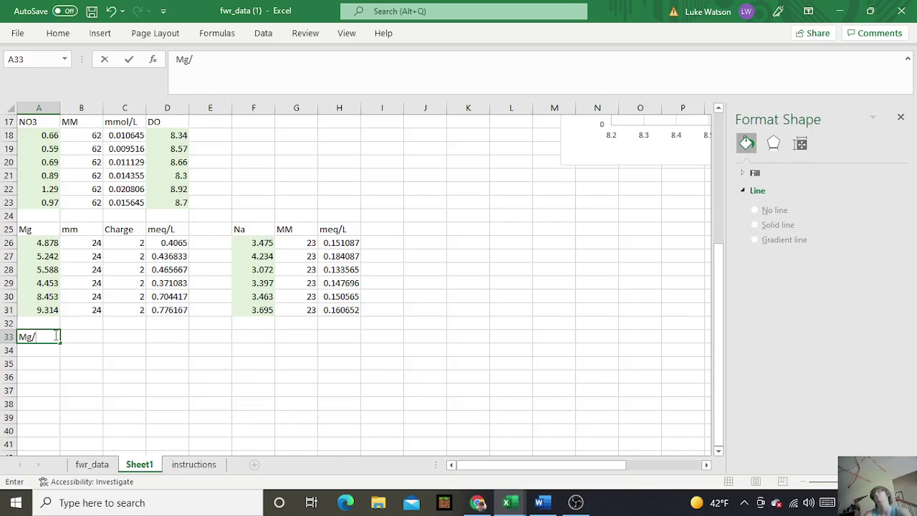
type("Na")
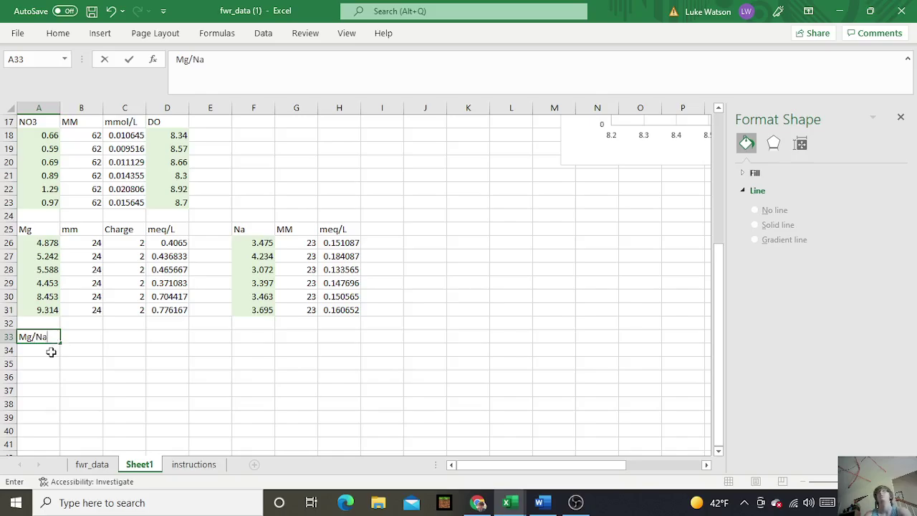
left_click(50, 351)
type("=")
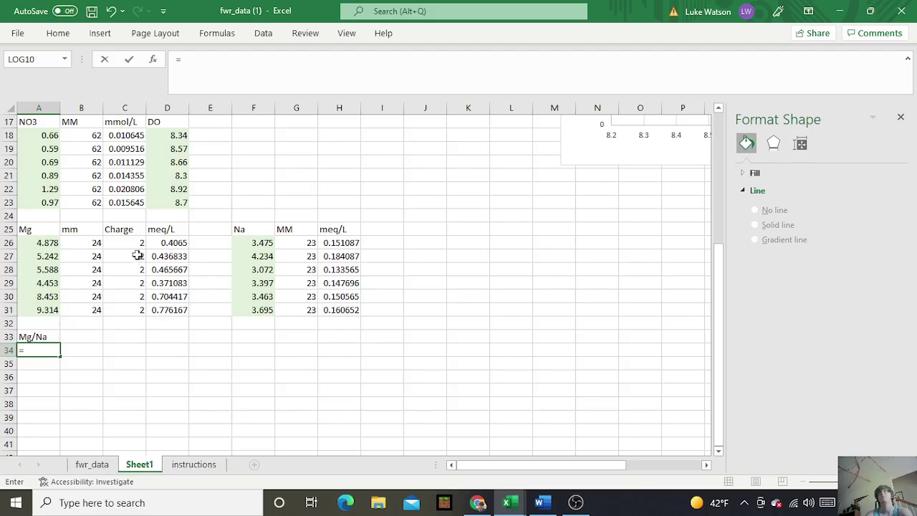
left_click(44, 243)
type("/")
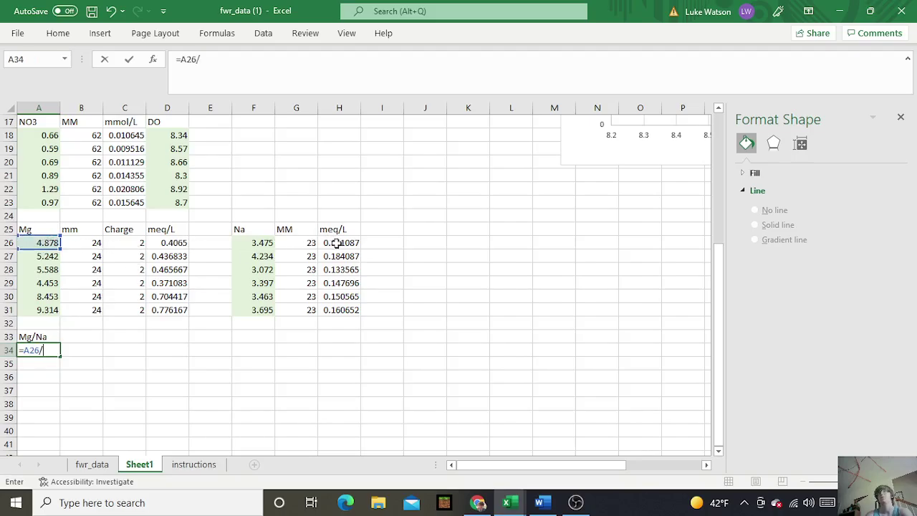
key("BackSpace")
key("BackSpace")
key("BackSpace")
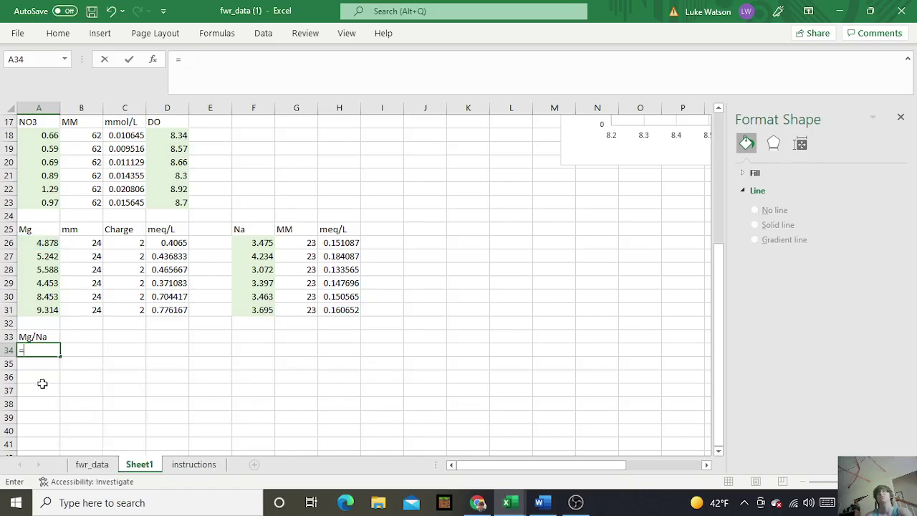
Complete the formula in A34 as =D26/H26 to divide the Mg meq/L by the Na meq/L
left_click(180, 243)
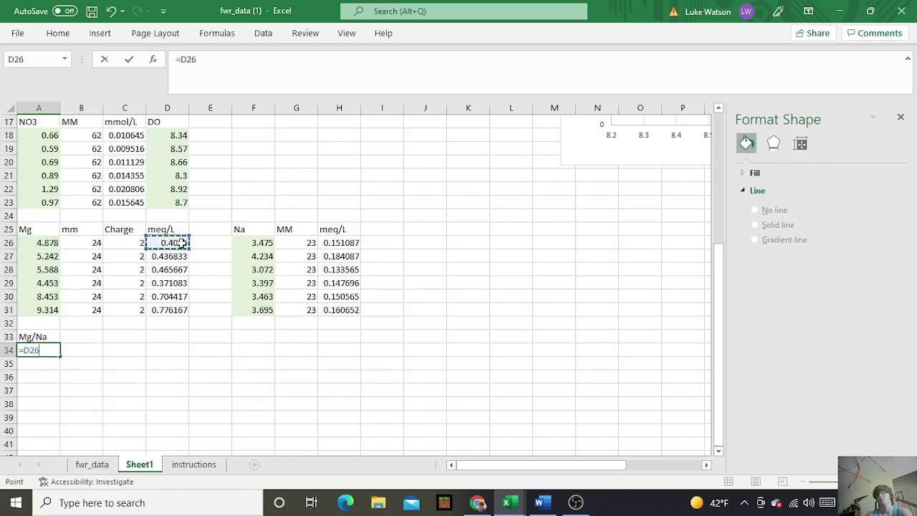
type("/")
left_click(339, 243)
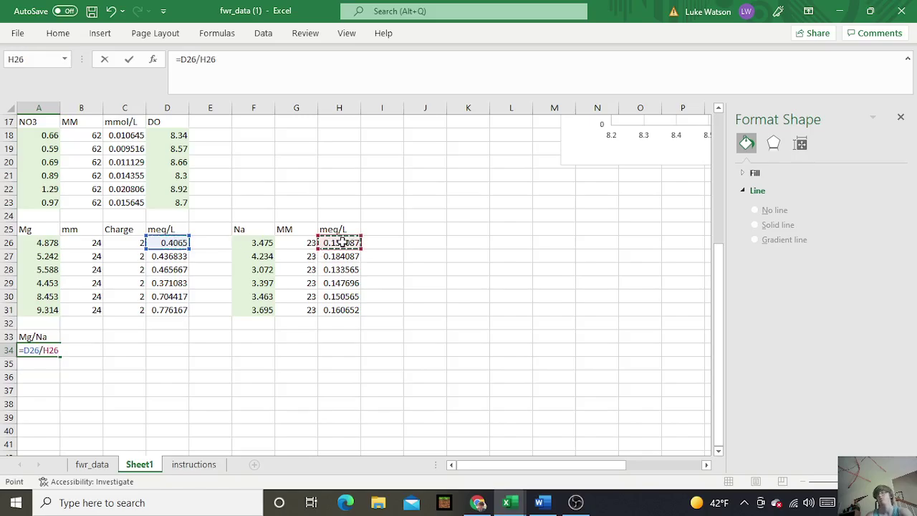
key("Return")
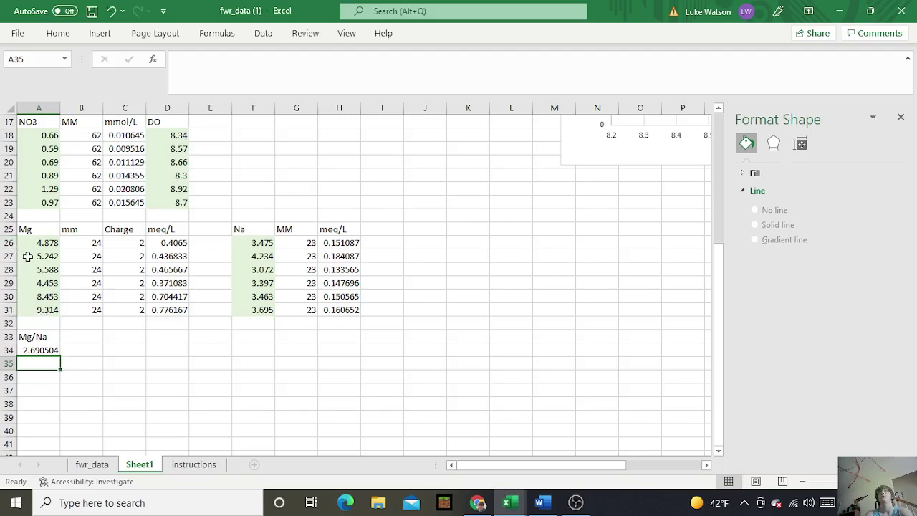
Fill the Mg/Na formula from A34 down to A40 and clear the surplus formula in A40
left_click(59, 350)
left_click_drag(60, 355, 58, 432)
left_click(52, 430)
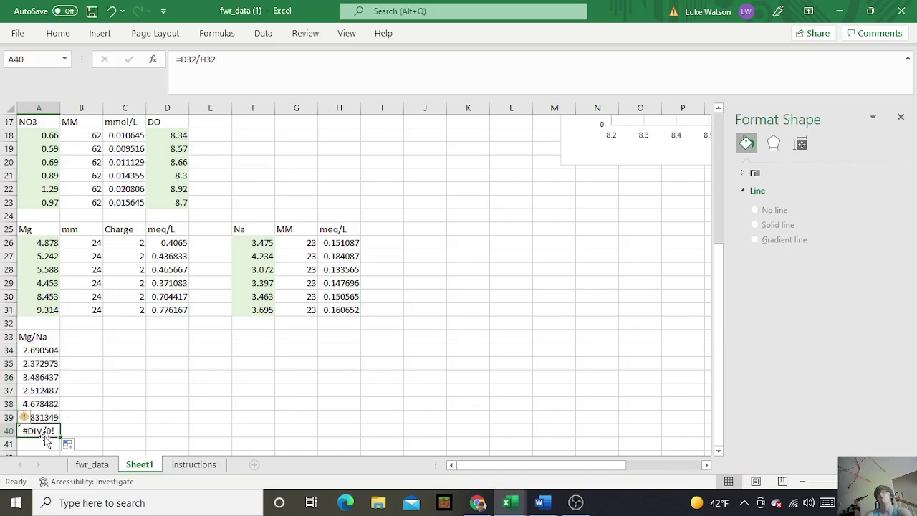
key("BackSpace")
left_click(193, 413)
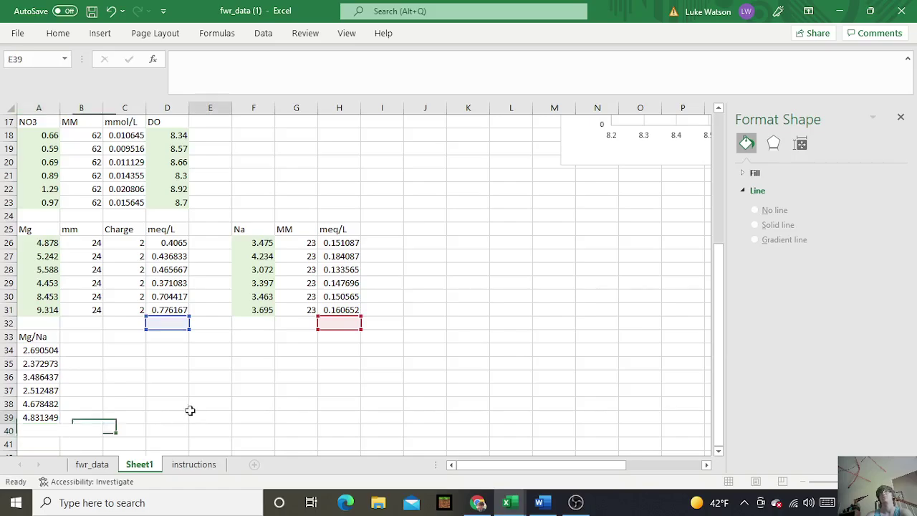
Enter the header "Mg/Ca" in B33 and the header "Ca" in J25, in the same row as the Na block's headers
left_click(89, 340)
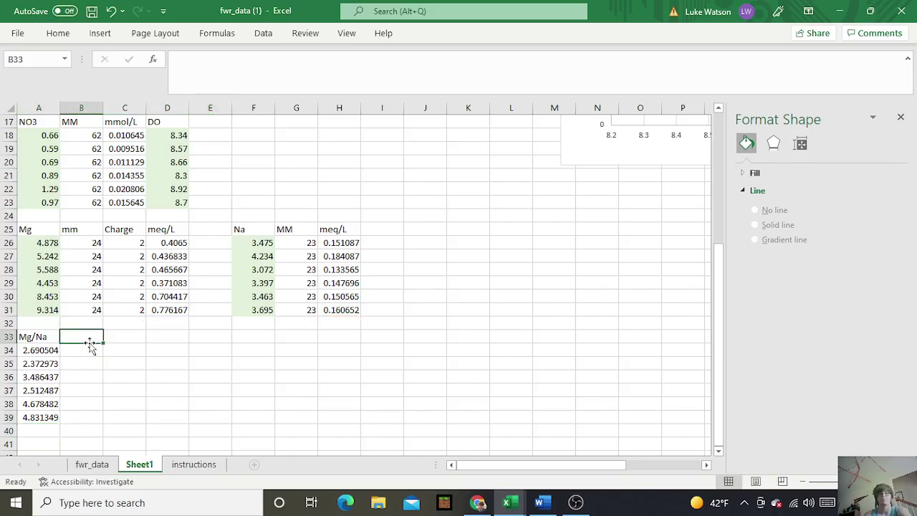
type("Mg/Ca")
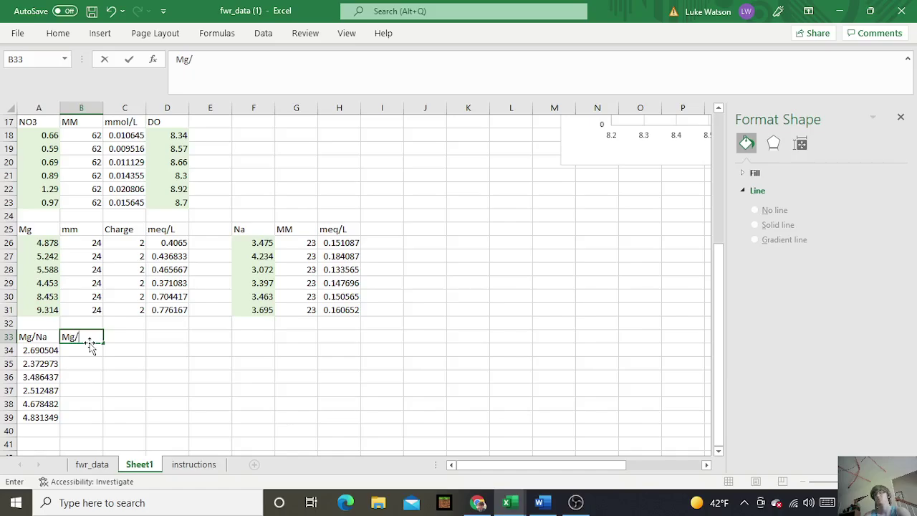
left_click(408, 228)
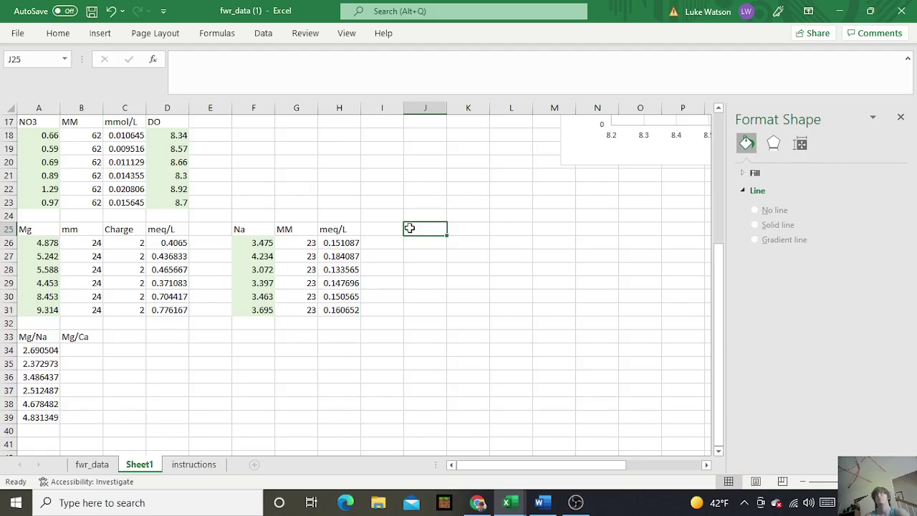
type("ca")
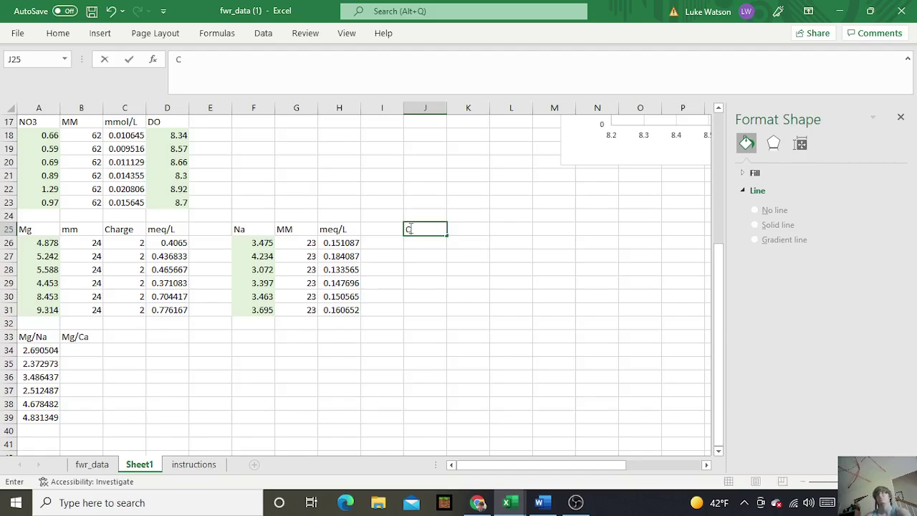
Copy the Cane Creek Ca values K2:K7 from the fwr_data sheet for Sheet1 starting at J26
left_click(88, 464)
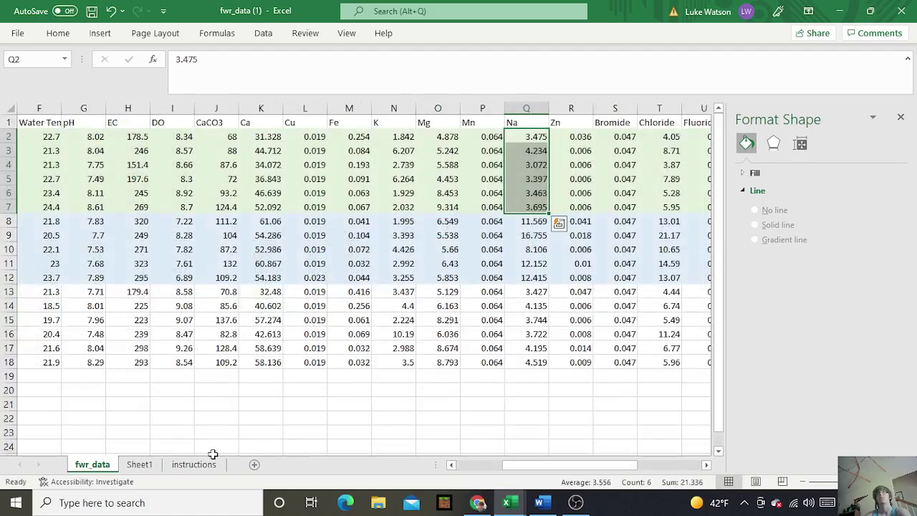
left_click_drag(535, 464, 556, 466)
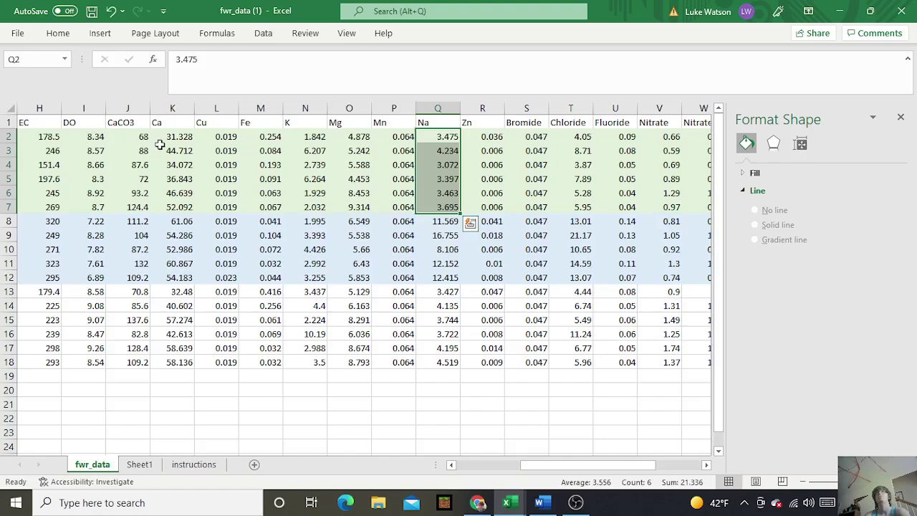
left_click_drag(159, 137, 173, 198)
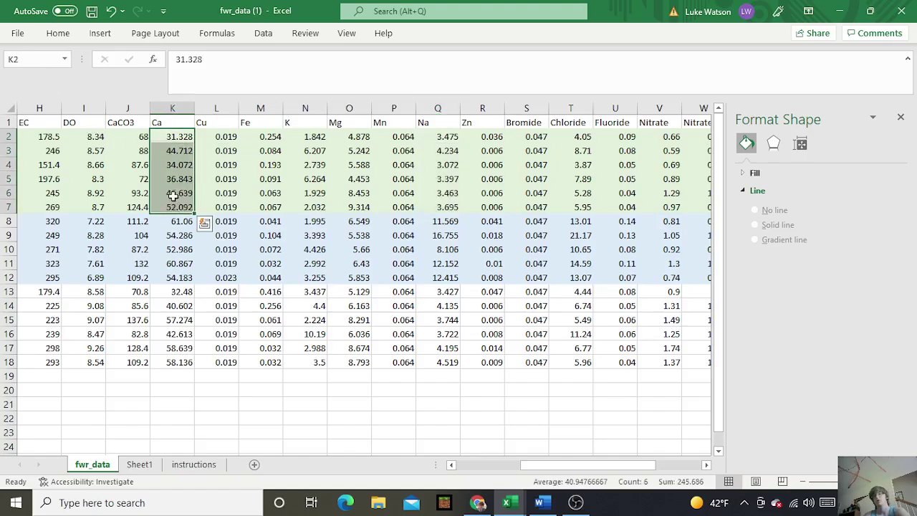
key("ctrl+c")
left_click(139, 464)
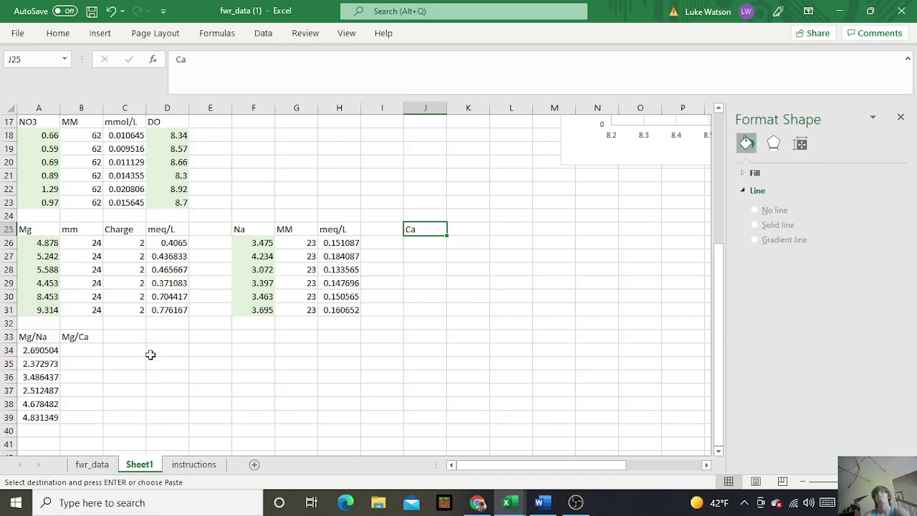
left_click(427, 246)
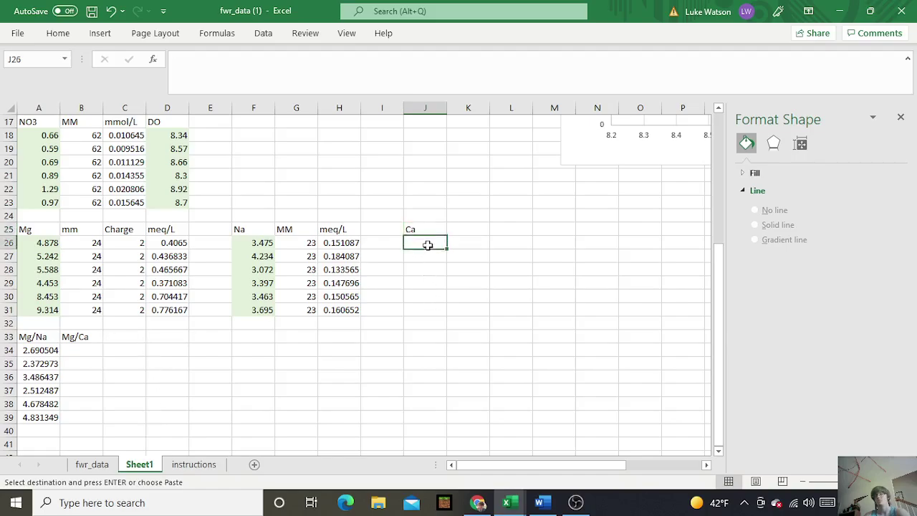
Paste the copied calcium concentrations under the Ca header, starting at J26
key("ctrl+v")
key("ctrl")
key("ctrl")
Add an MM column beside Ca with the header in K25 and the value 40 filled down K26:K31
left_click(473, 230)
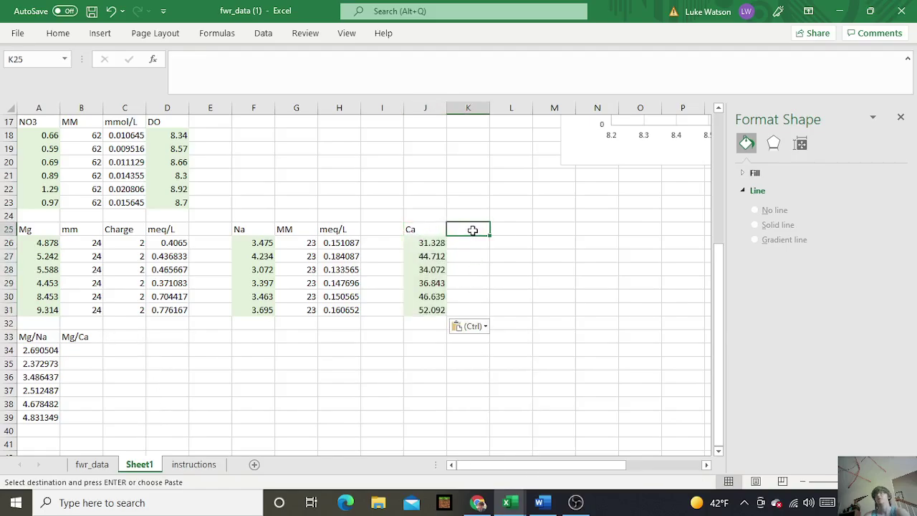
type("MM")
right_click(470, 230)
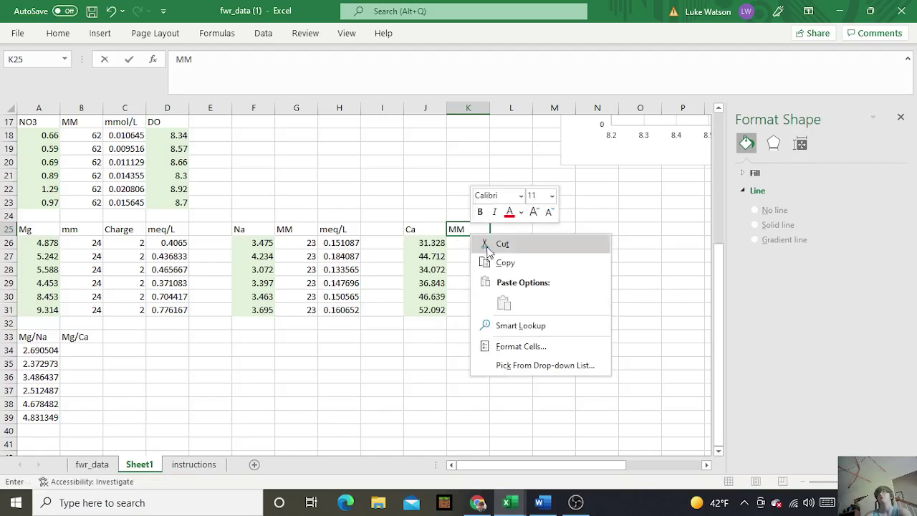
left_click(435, 262)
left_click(450, 243)
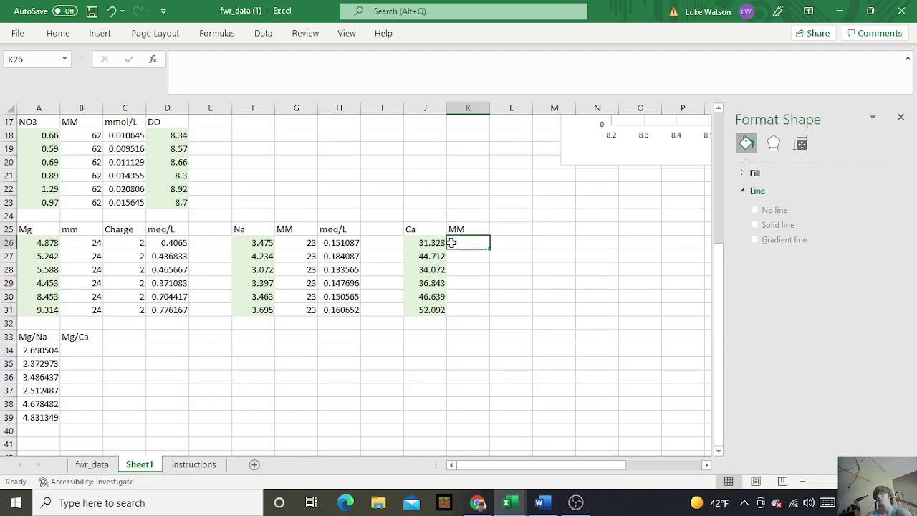
type("40")
left_click(494, 268)
left_click(488, 247)
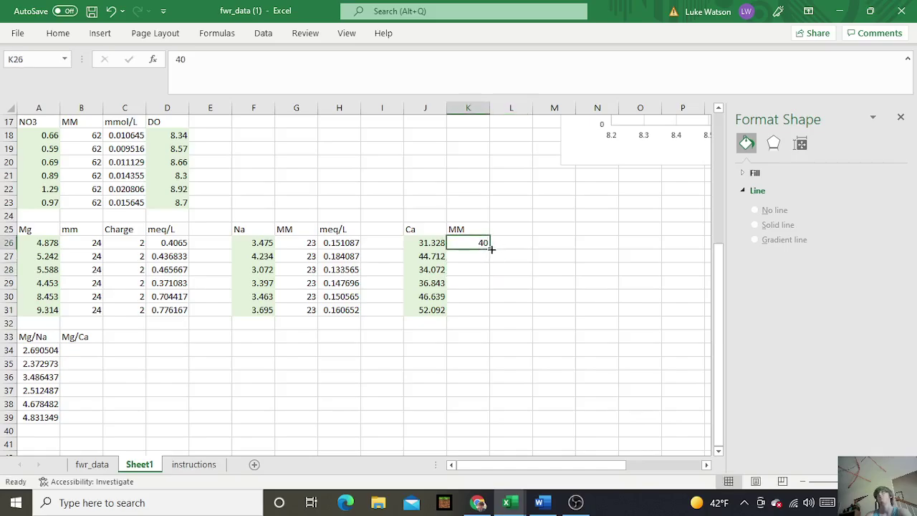
left_click_drag(492, 249, 494, 318)
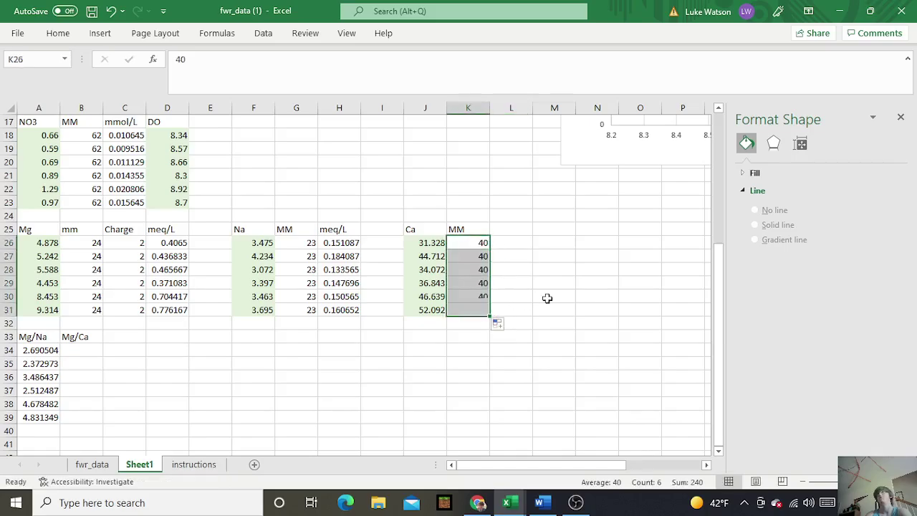
left_click(546, 298)
Add a Charge column with the header in L25 and the value 2 filled down L26:L31
left_click(505, 229)
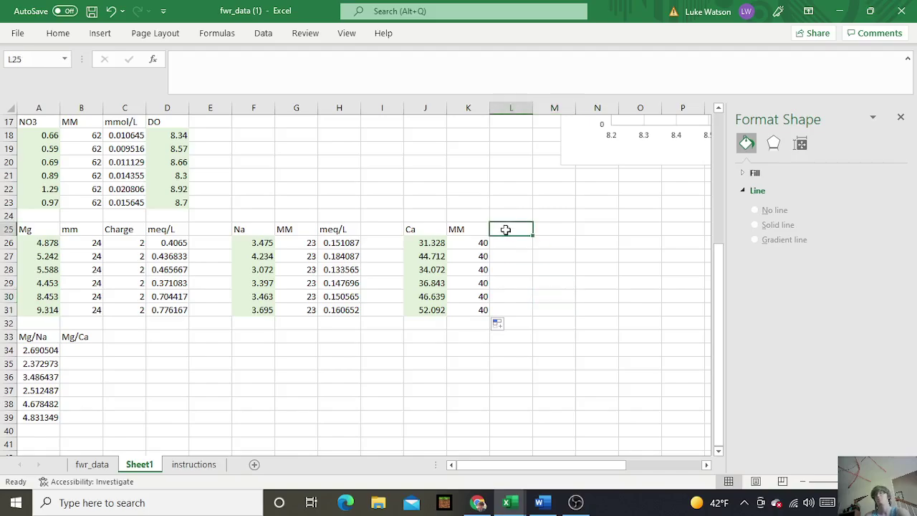
type("meq")
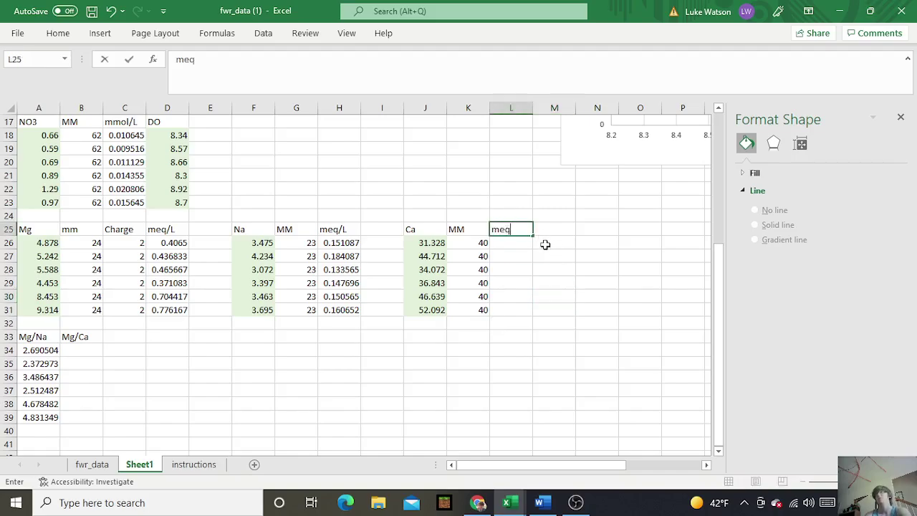
type("Charge")
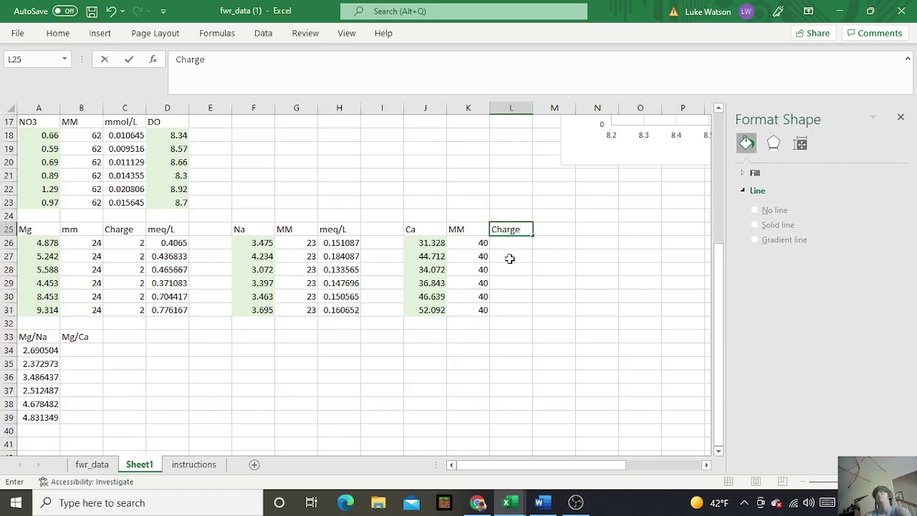
left_click(514, 243)
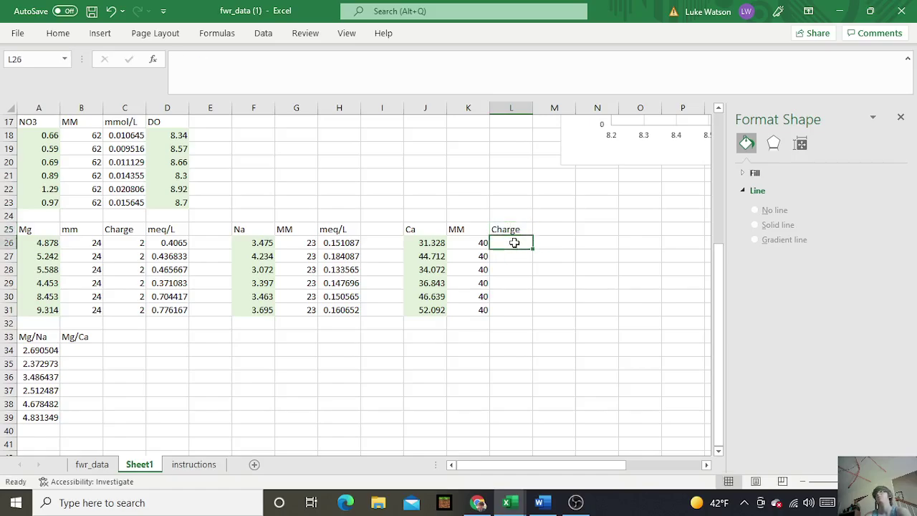
type("2")
left_click(552, 249)
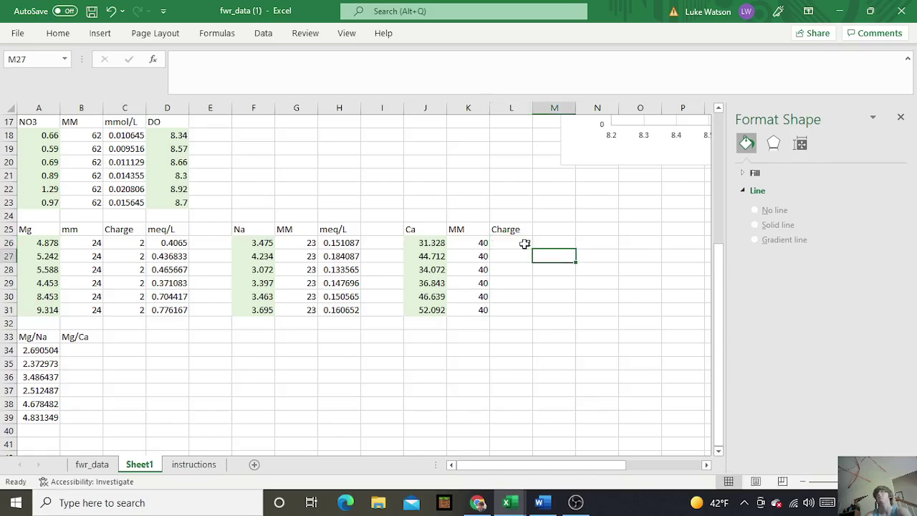
left_click(528, 243)
left_click_drag(533, 249, 531, 310)
Enter the header meq/L in M25 beside the calcium Charge column
left_click(557, 229)
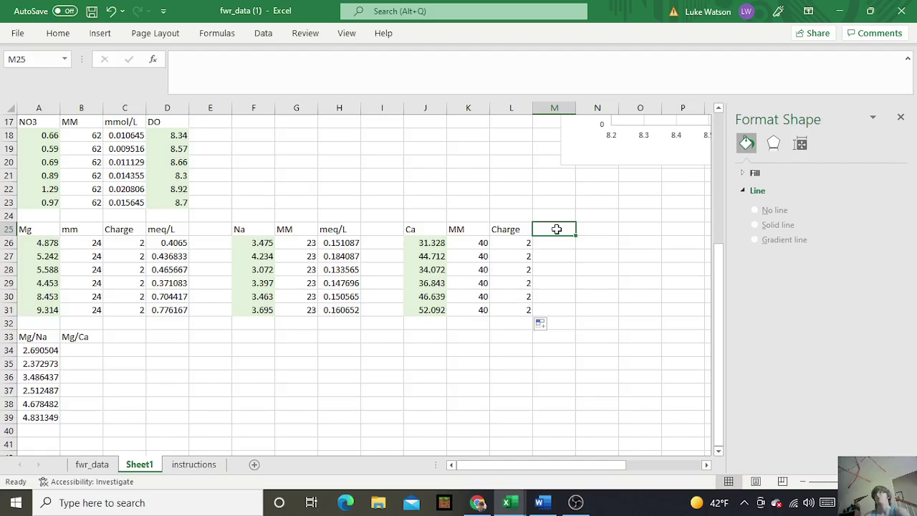
type("meq")
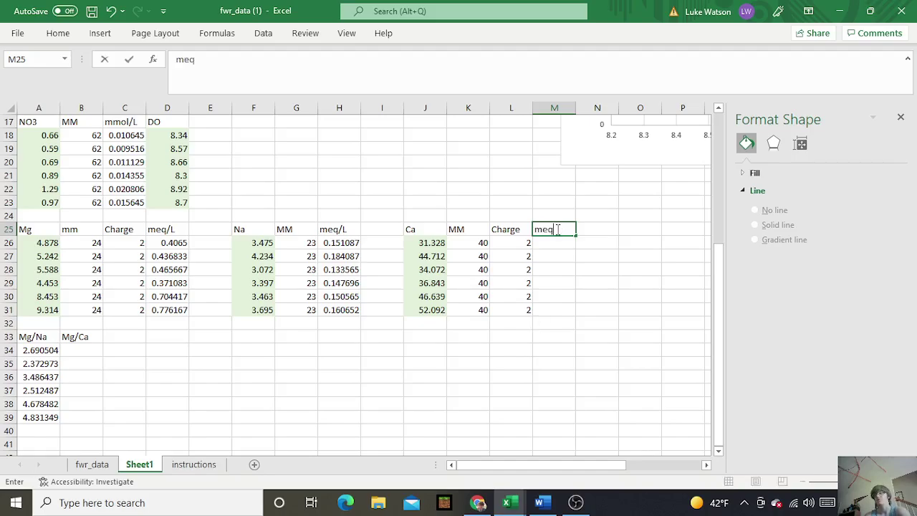
type("/L")
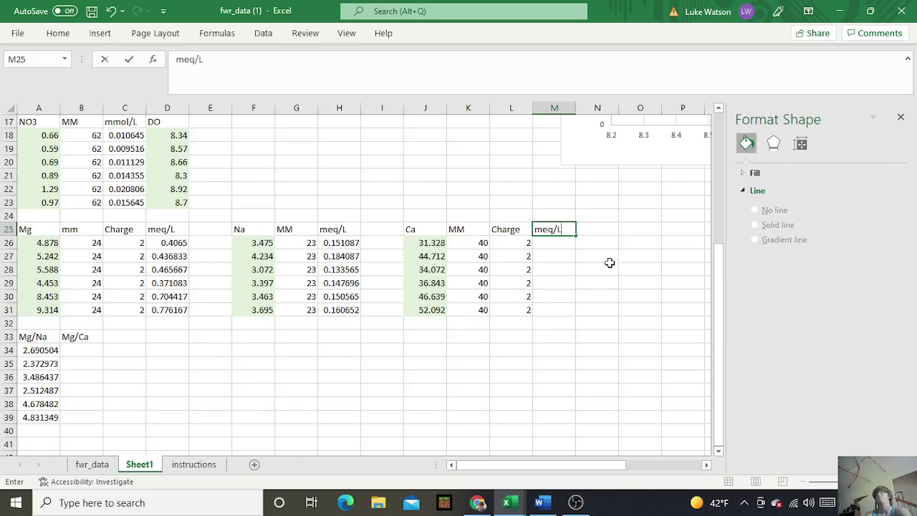
Calculate the first calcium meq/L value in M26 with the formula =(J26/K26)*L26
left_click(559, 244)
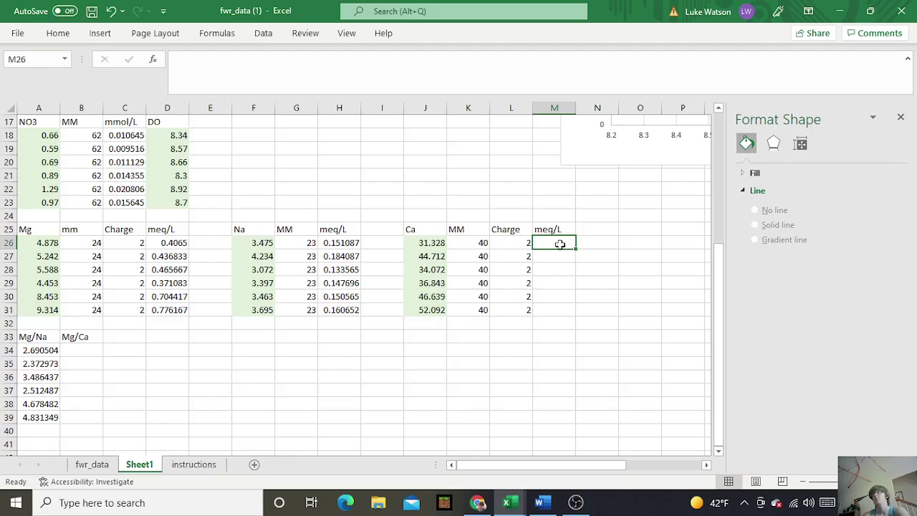
type("=")
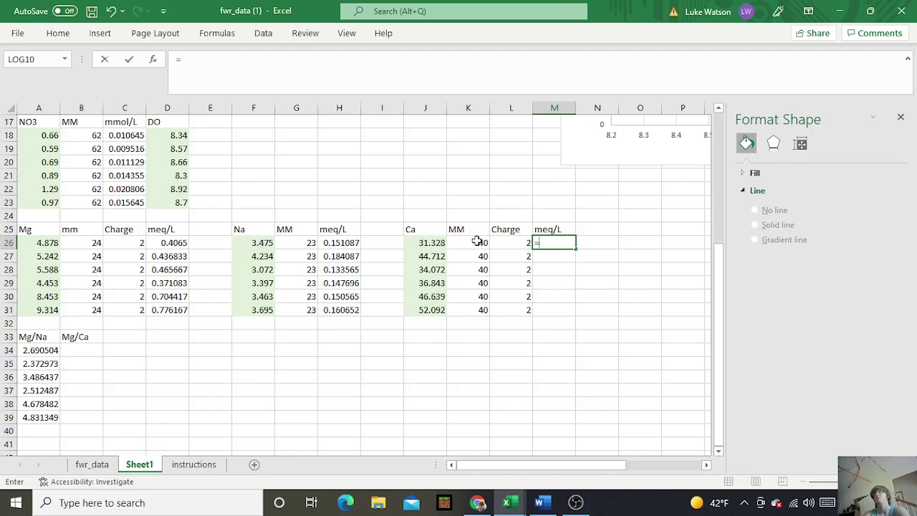
left_click(432, 243)
type("/")
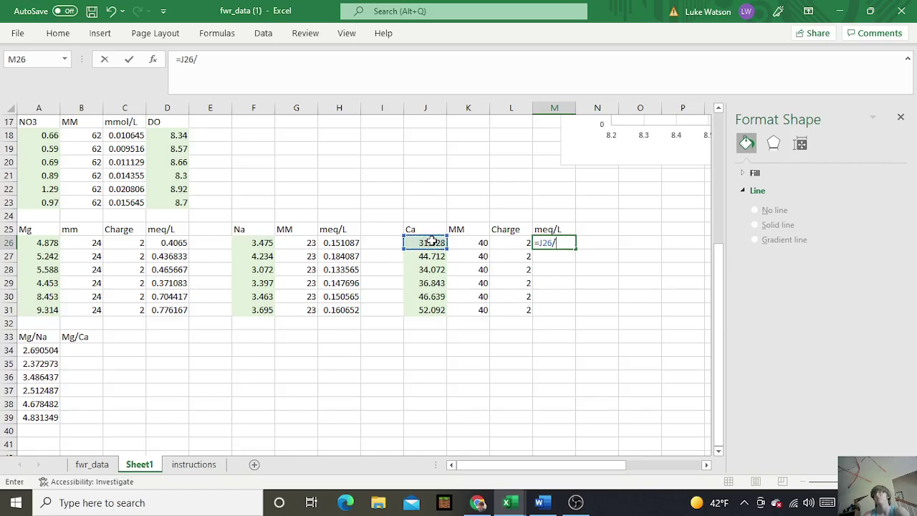
key("BackSpace")
key("BackSpace")
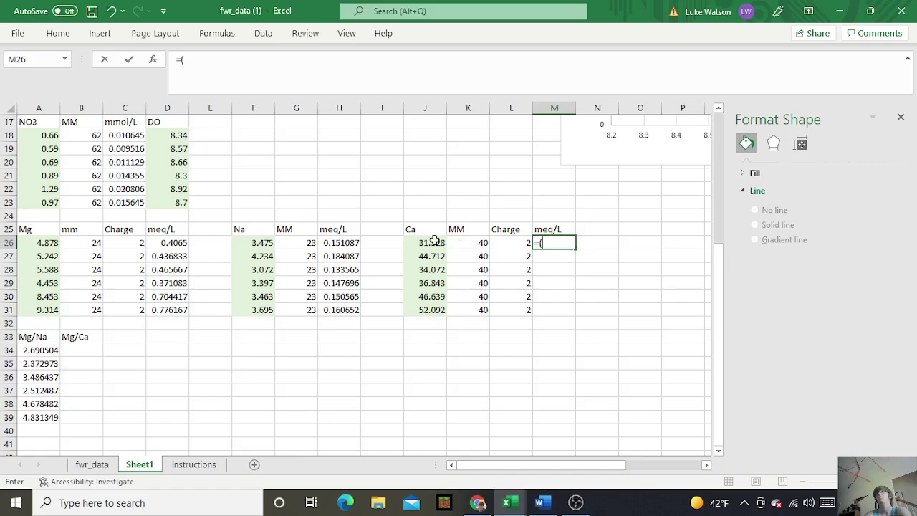
left_click(434, 241)
type("/")
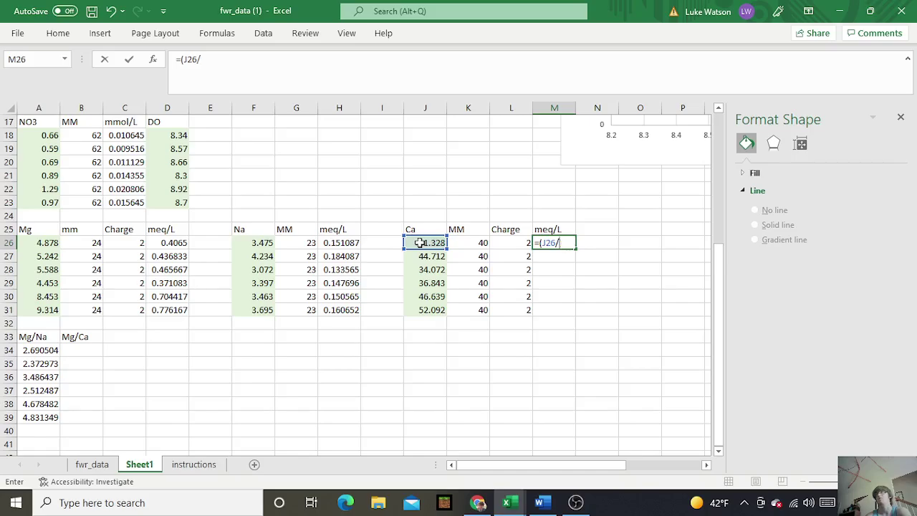
left_click(480, 245)
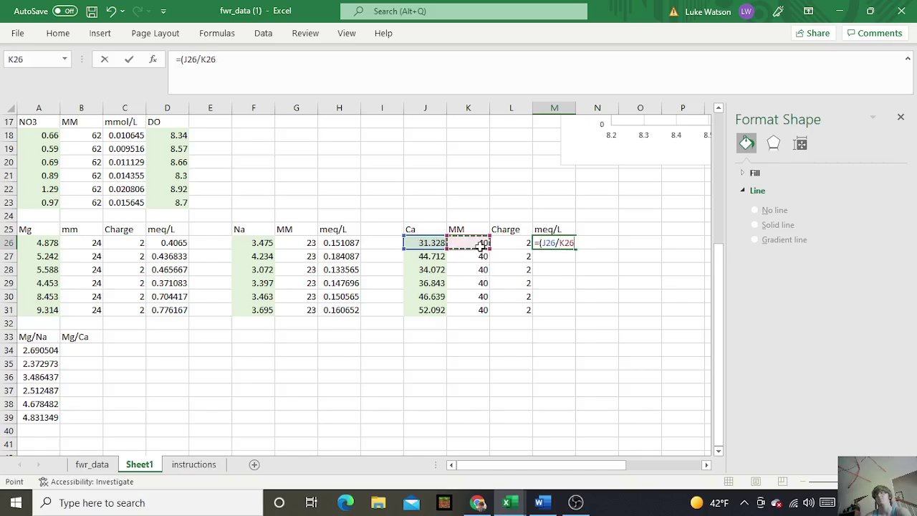
type(")")
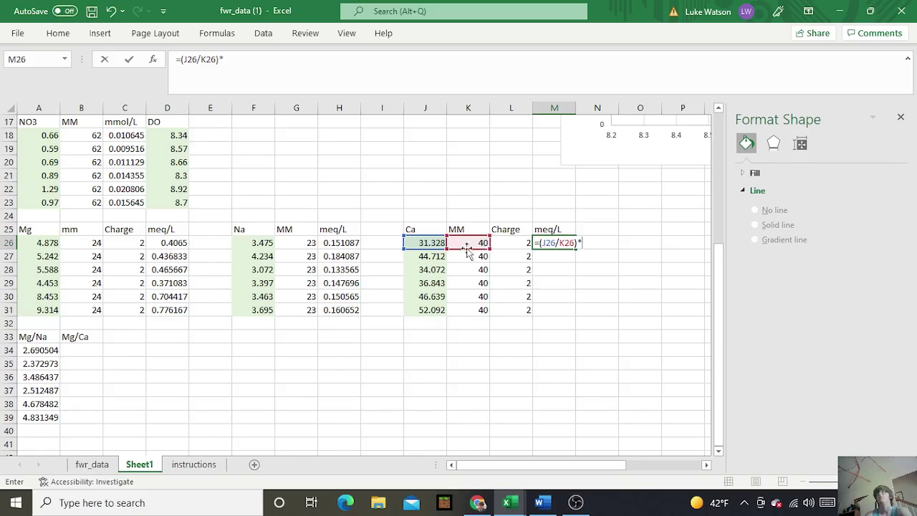
type("*")
left_click(530, 245)
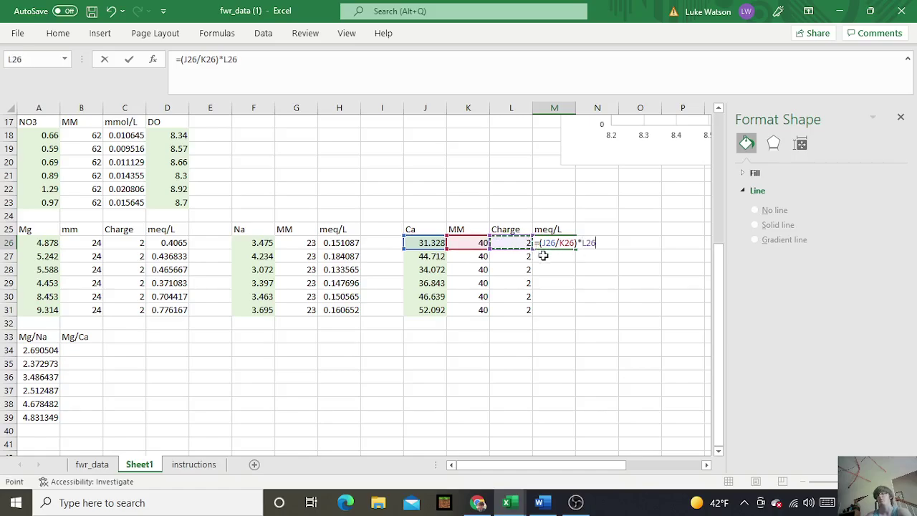
key("Return")
Fill the calcium meq/L formula from M26 down to M31
left_click(569, 246)
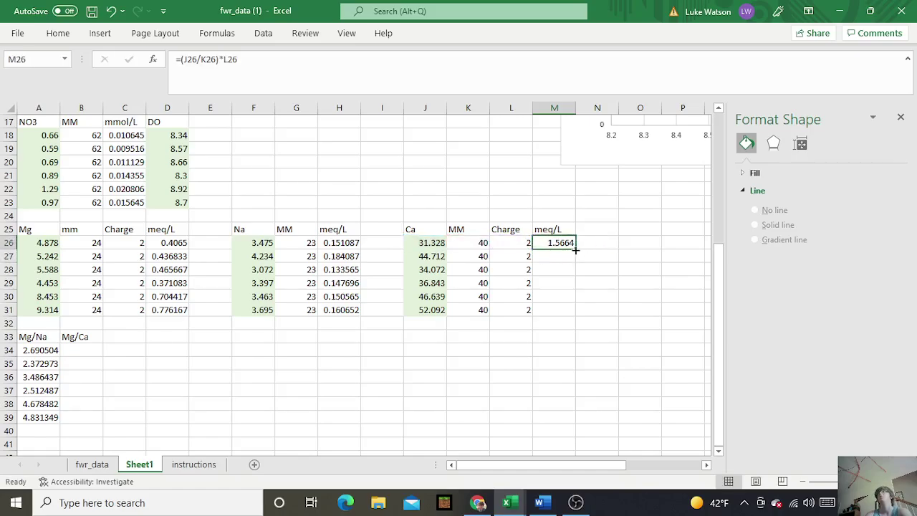
left_click_drag(575, 249, 574, 317)
left_click(613, 298)
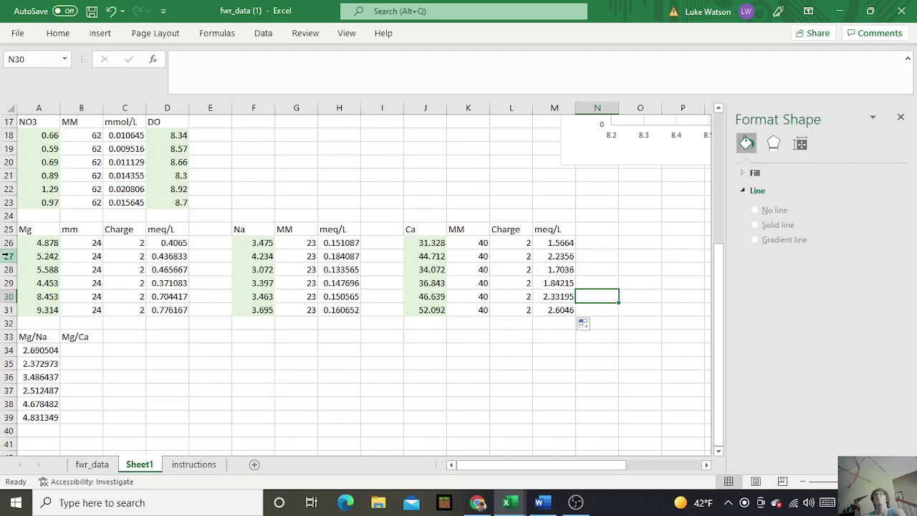
Calculate the first Mg/Ca ratio in B34 with the formula =D26/M26
left_click(91, 351)
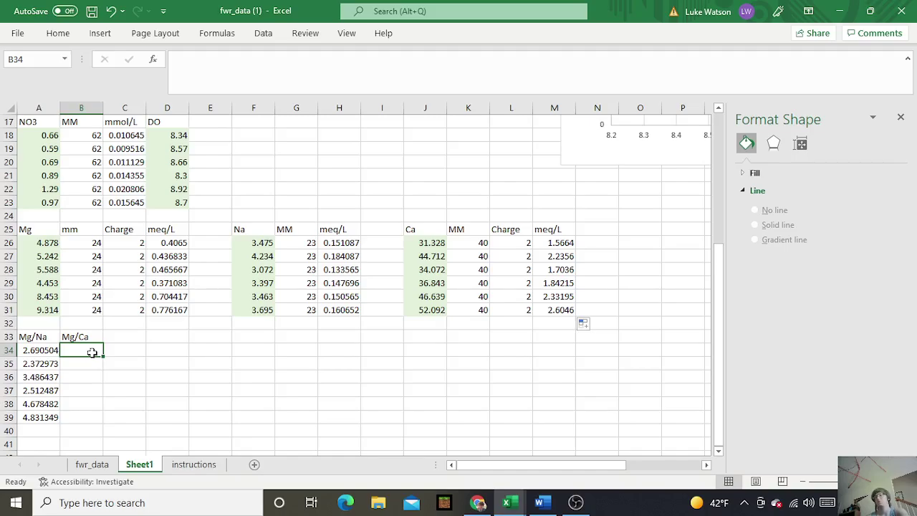
type("=")
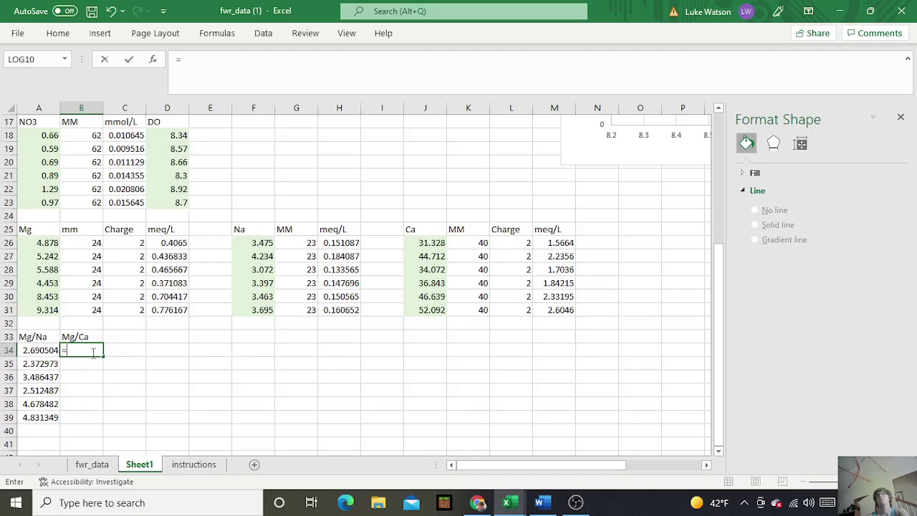
left_click(178, 244)
type("/")
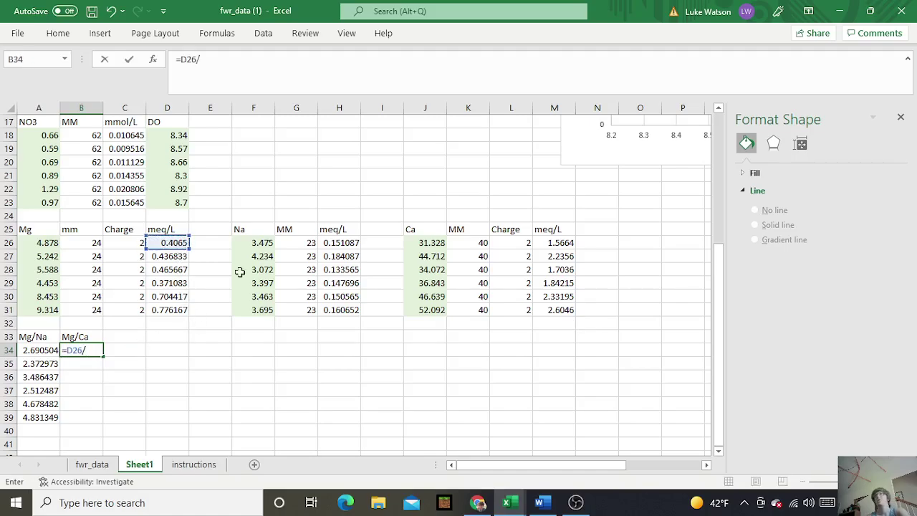
left_click(550, 246)
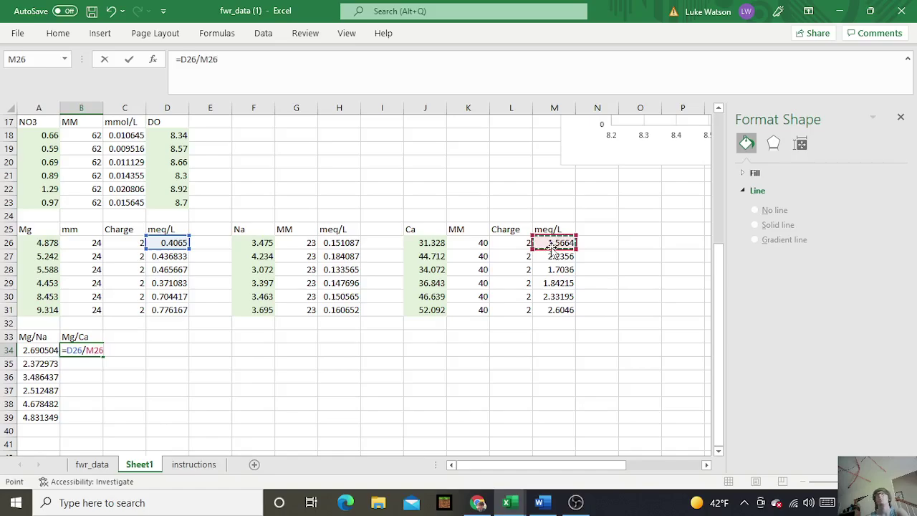
key("Return")
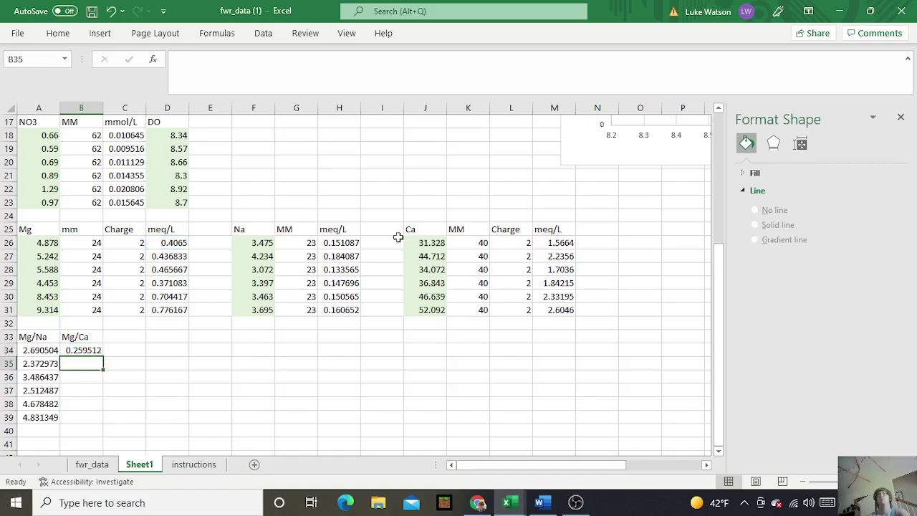
Fill the Mg/Ca ratio formula from B34 down to B39
left_click(100, 350)
left_click_drag(103, 356, 92, 421)
left_click(178, 427)
Insert a scatter chart from the Mg/Na and Mg/Ca ratios in A34:B39 and shift it slightly away from the ratio table
scroll(186, 416, "down", 1)
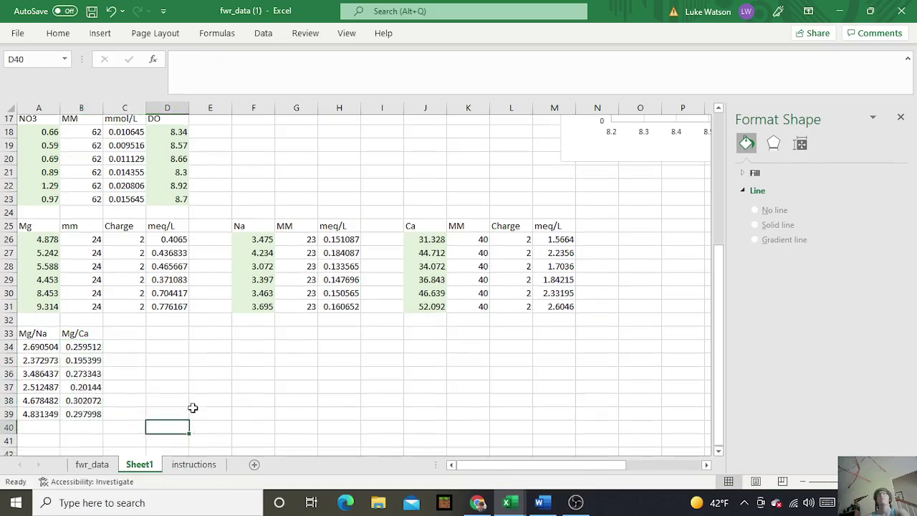
left_click_drag(39, 310, 80, 378)
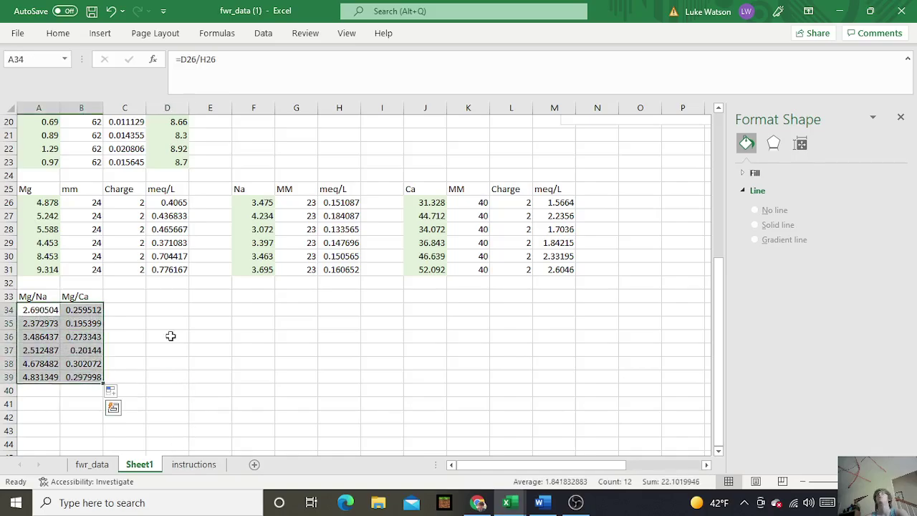
left_click(100, 33)
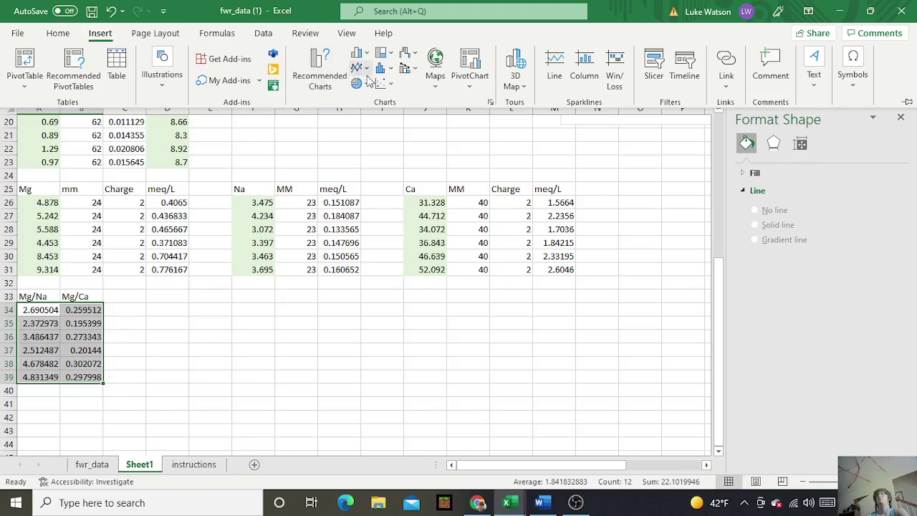
left_click(383, 84)
left_click(385, 123)
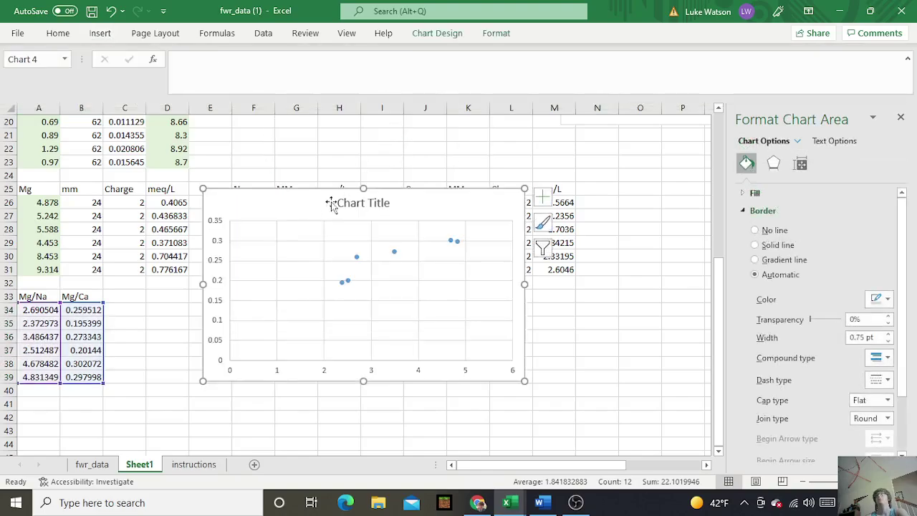
left_click_drag(333, 201, 385, 204)
Swap the scatter series' axes, taking X values from Sheet1 B34:B39 and Y values from A34:A39
right_click(481, 231)
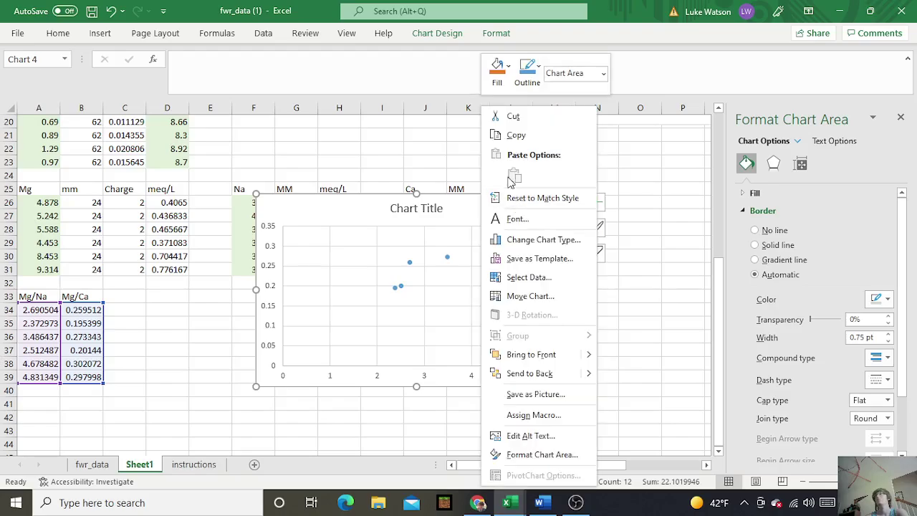
left_click(545, 283)
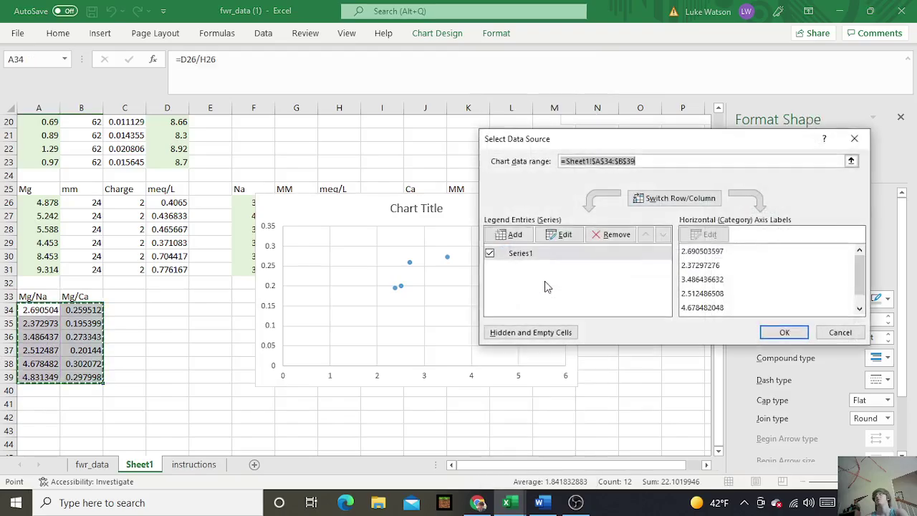
left_click(556, 237)
left_click_drag(649, 242, 584, 247)
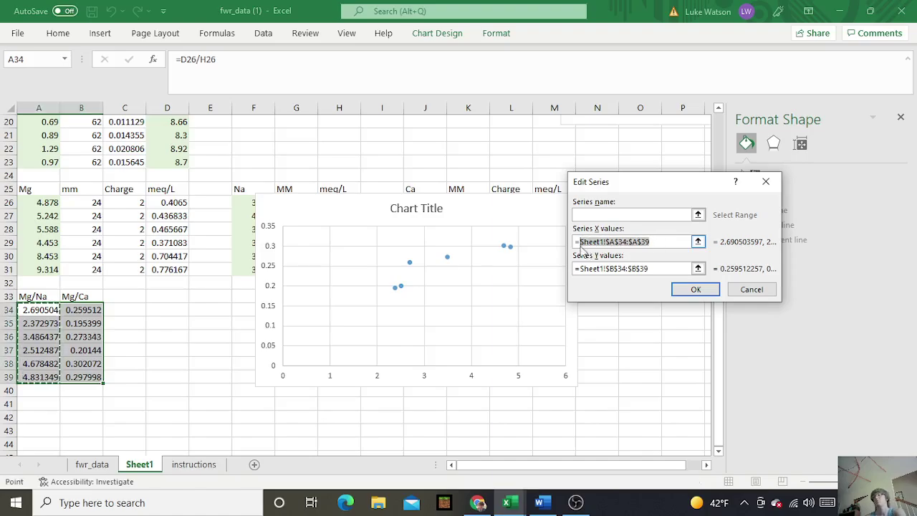
key("BackSpace")
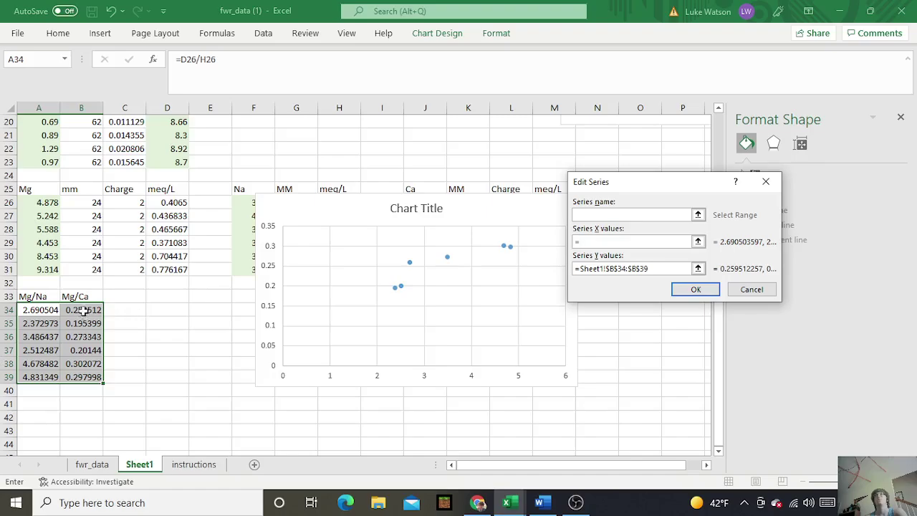
left_click_drag(82, 310, 84, 378)
left_click_drag(649, 268, 579, 269)
key("BackSpace")
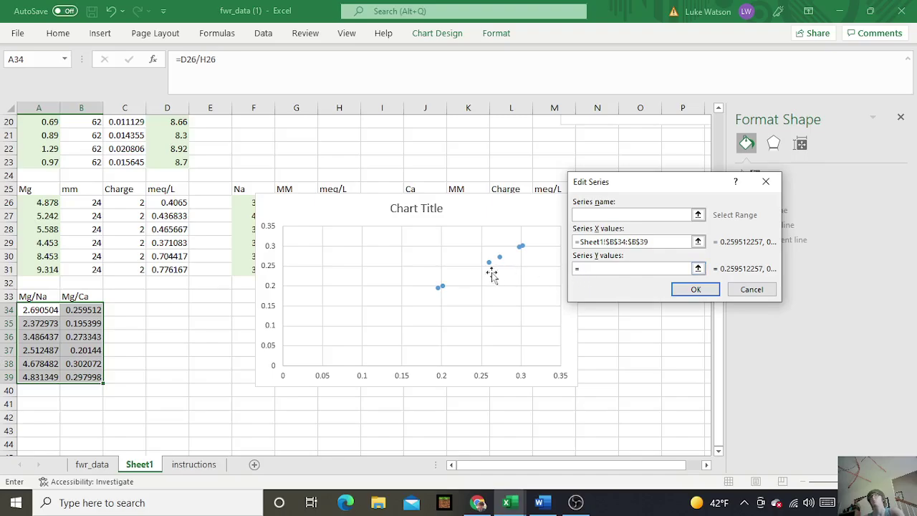
left_click_drag(43, 309, 43, 379)
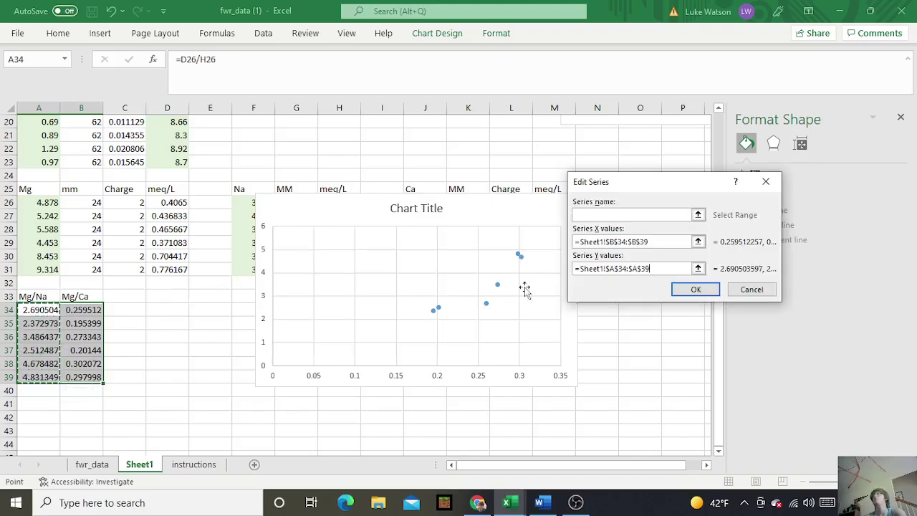
left_click(694, 289)
left_click(784, 333)
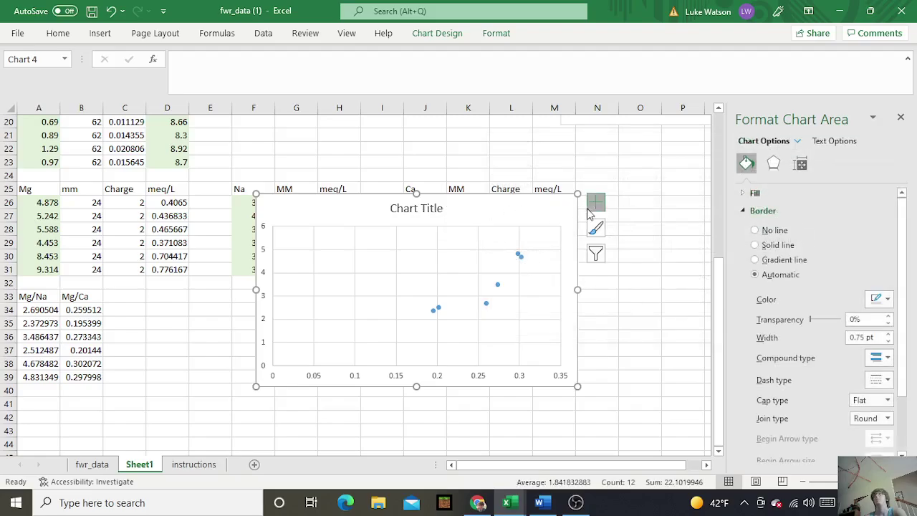
Add axis titles and a trendline to the Mg/Na versus Mg/Ca scatter chart
left_click(595, 203)
left_click(630, 233)
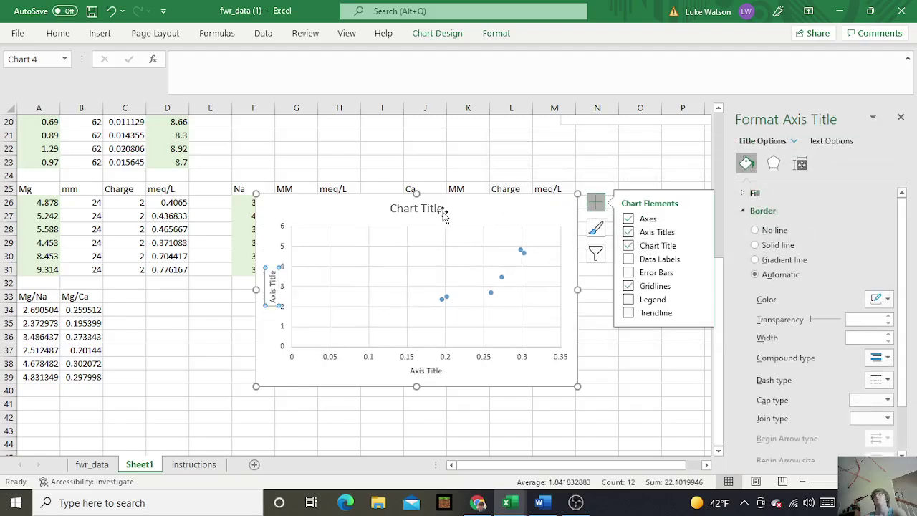
left_click(628, 313)
Replace the chart title with "Cane Creek: Mg/Na meq/L vs Mg/Ca meq/L"
left_click(444, 208)
left_click(444, 208)
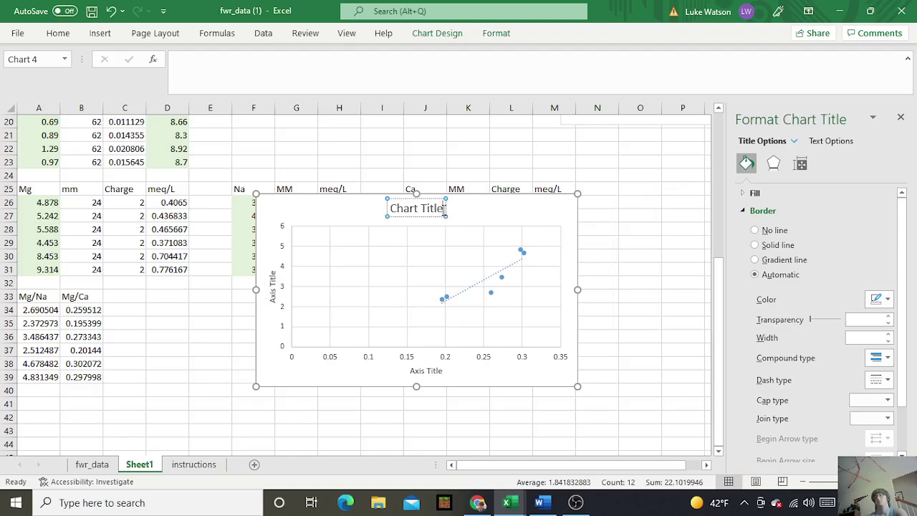
key("ctrl+a")
key("BackSpace")
type("Can")
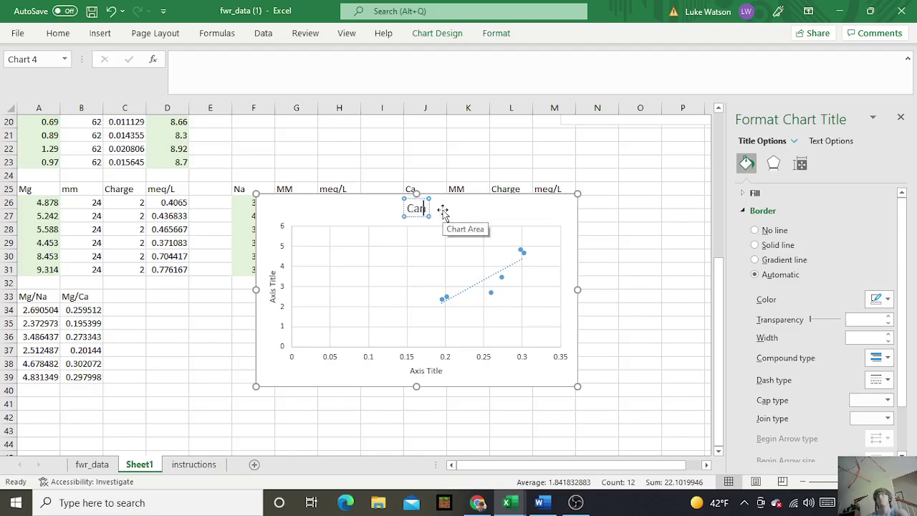
type("e Cr")
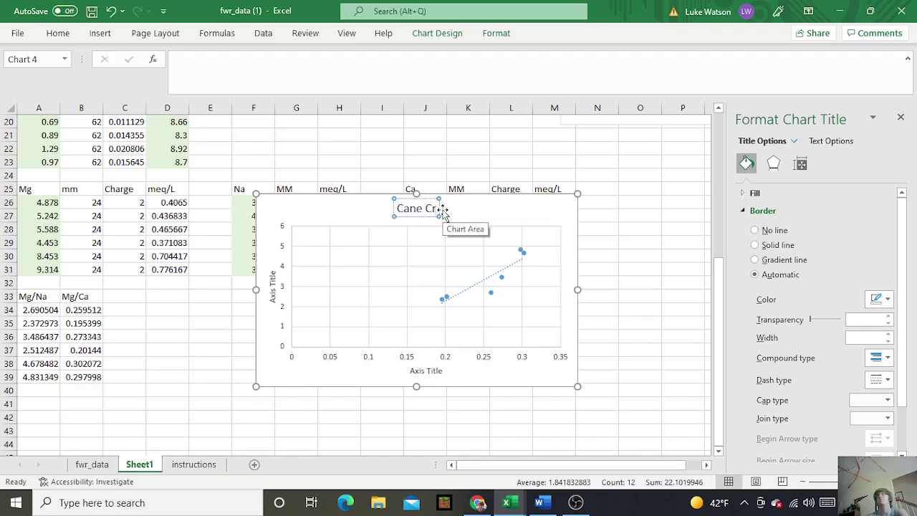
type("eek:")
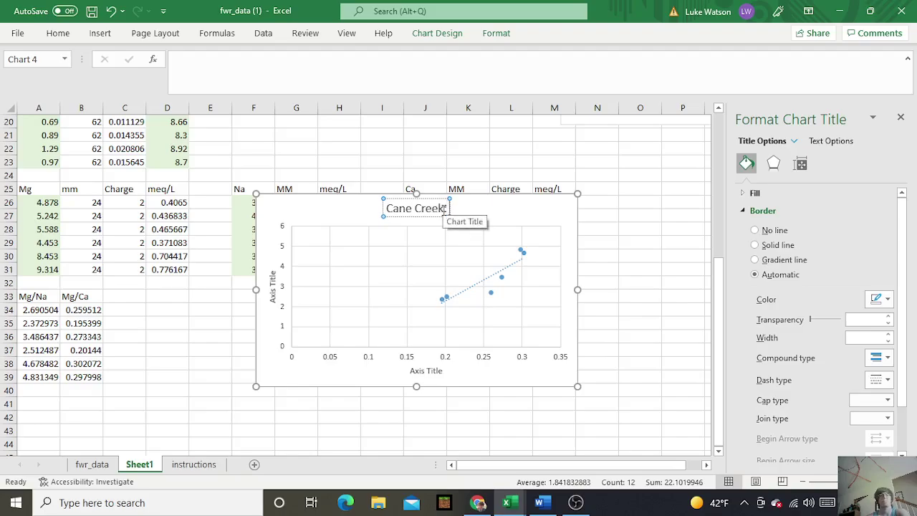
type(" Mg")
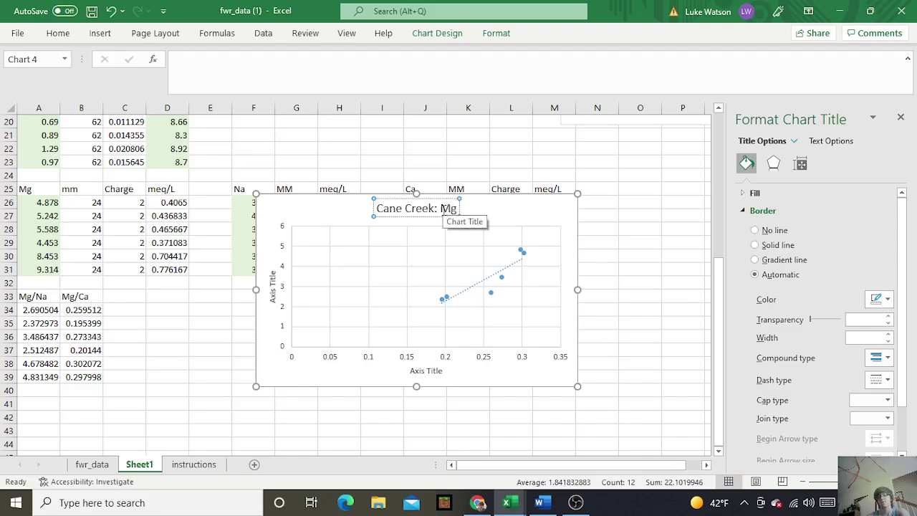
type("/Na")
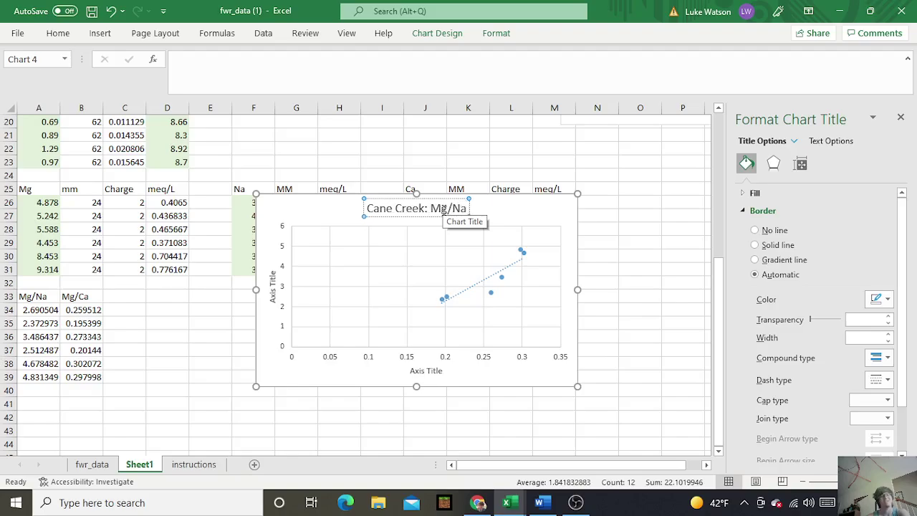
type(" meq")
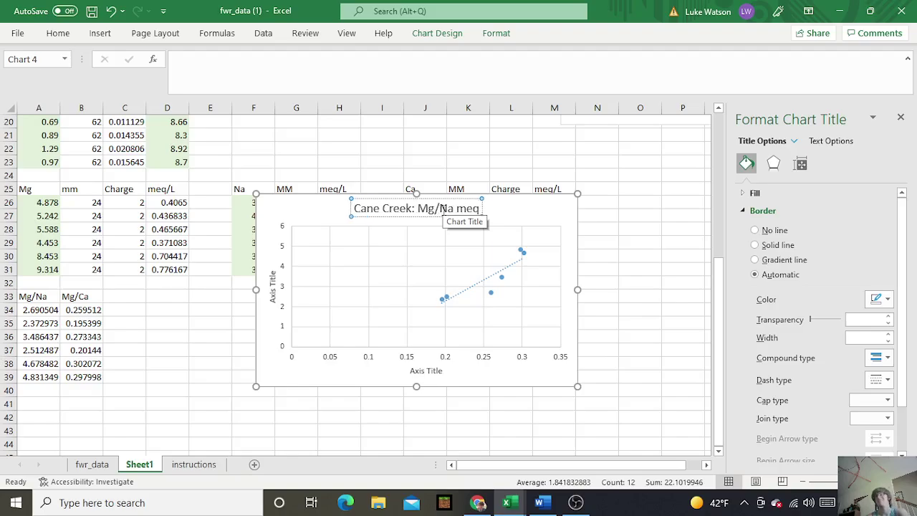
type("/L")
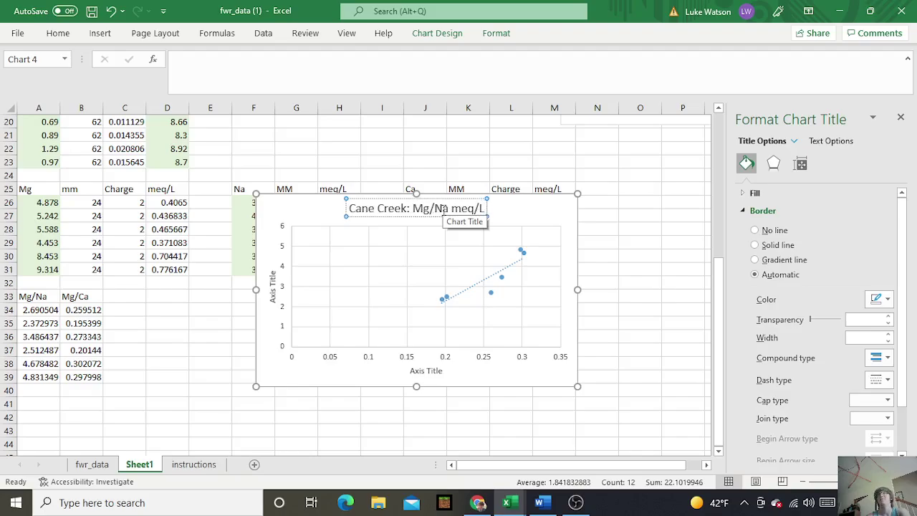
type(" vs")
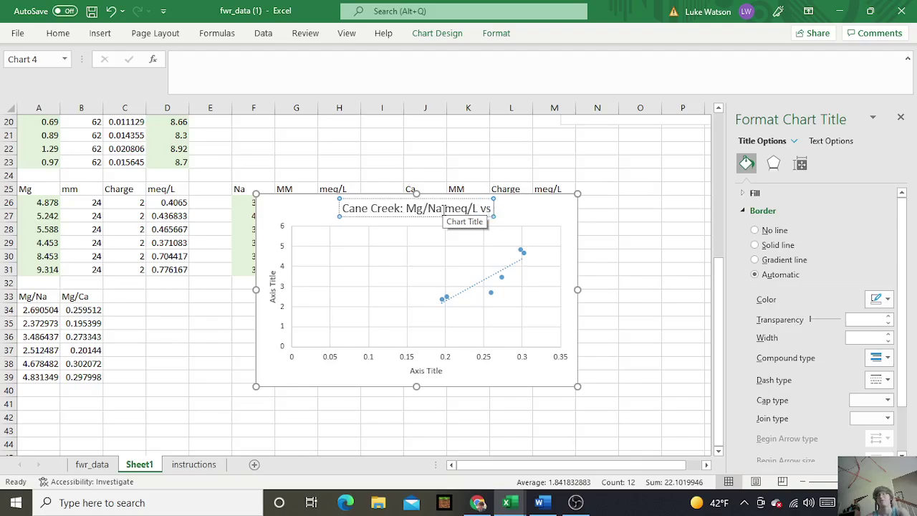
type(" Mg")
type("/")
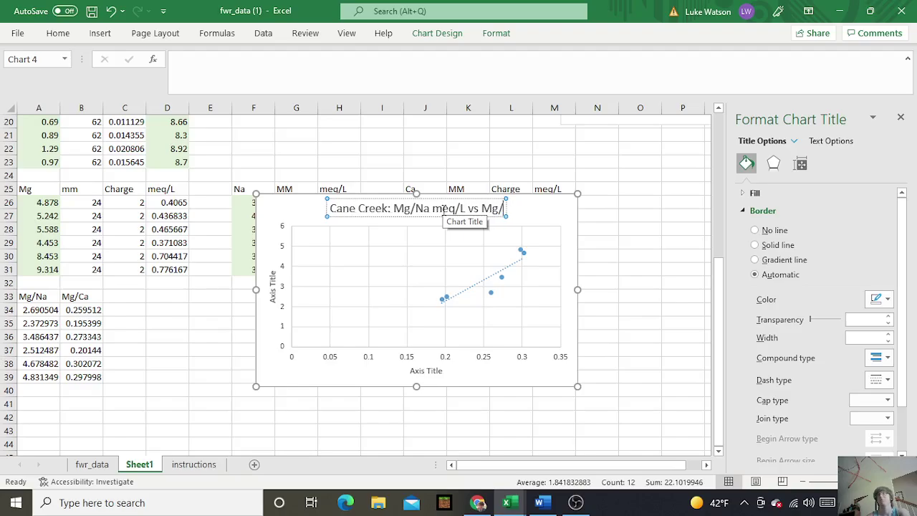
type("Ca meq")
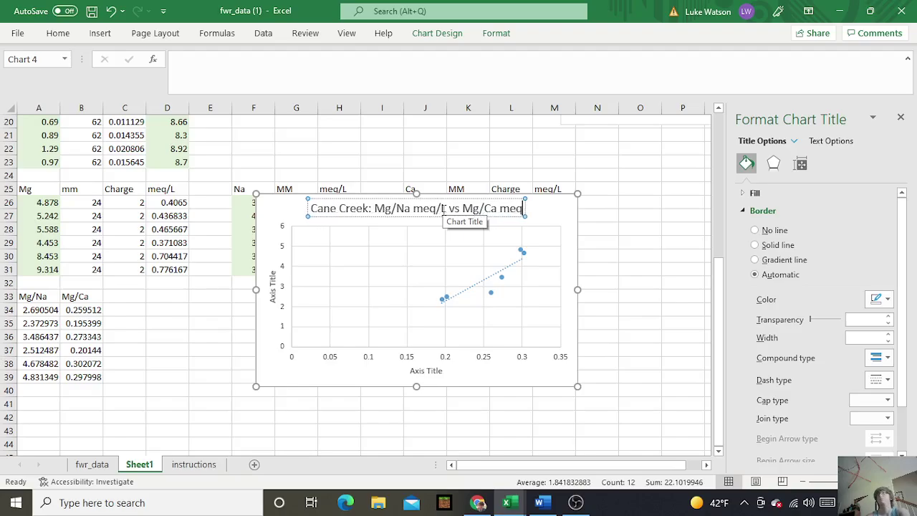
type("/L")
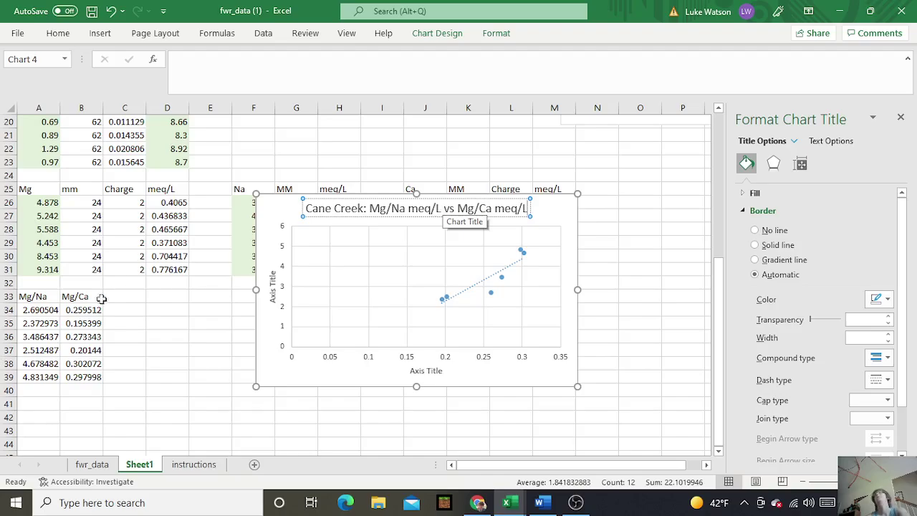
Move the scatter chart clear of the calcium table to around column P, and select cell A41 below the ratios
left_click(193, 322)
left_click_drag(271, 221, 843, 219)
left_click_drag(275, 207, 643, 186)
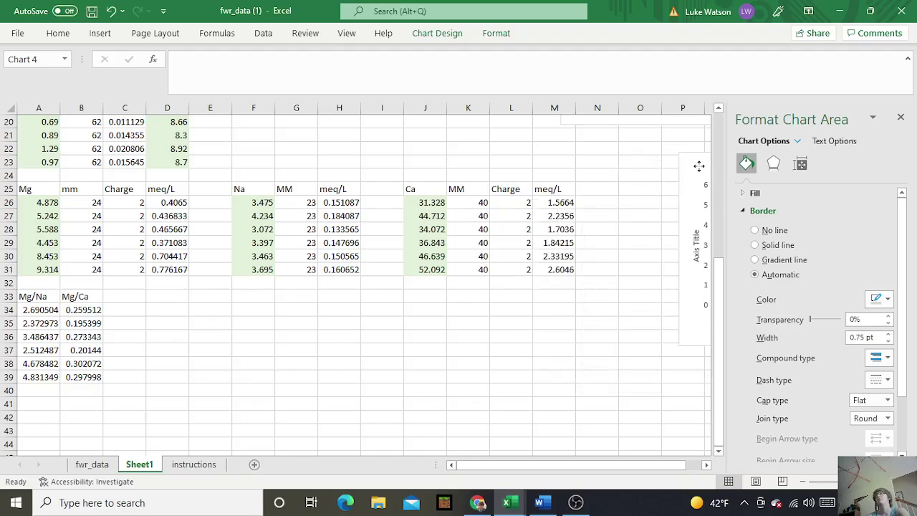
scroll(201, 311, "down", 4)
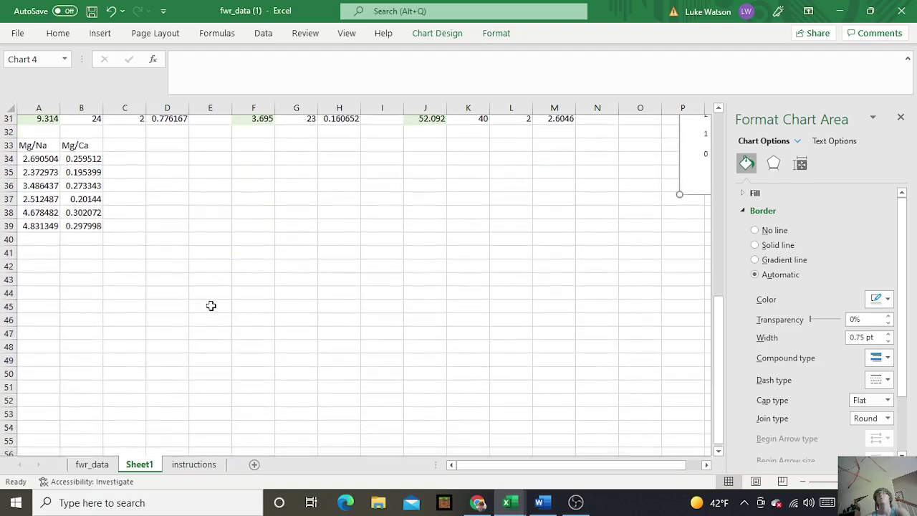
left_click(127, 266)
left_click(53, 242)
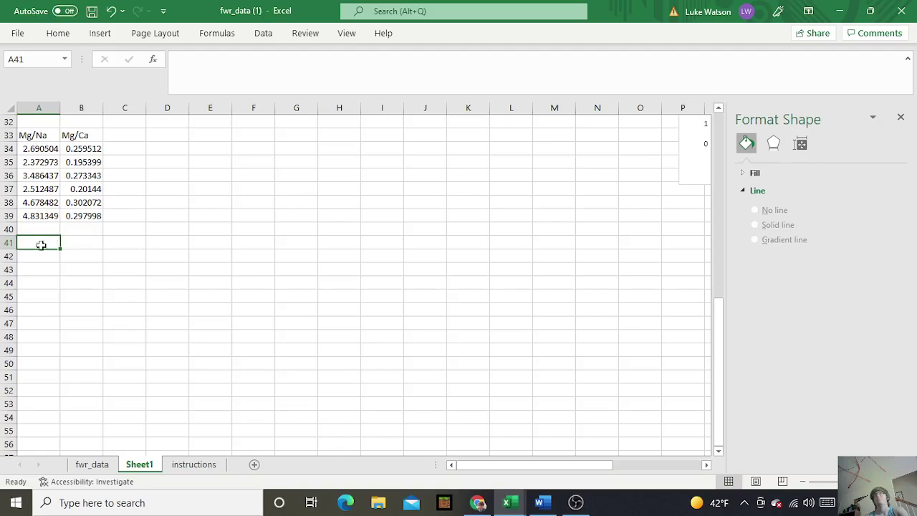
left_click(107, 466)
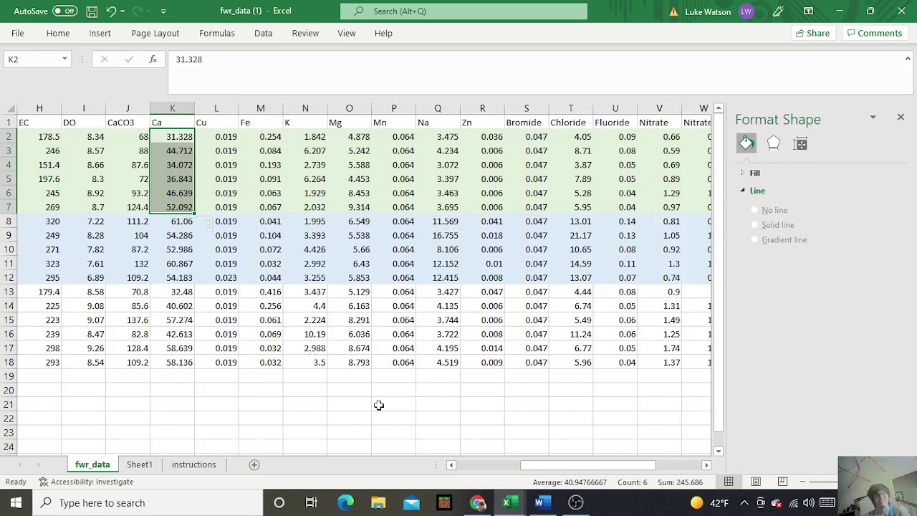
left_click_drag(163, 138, 175, 207)
key("ctrl+c")
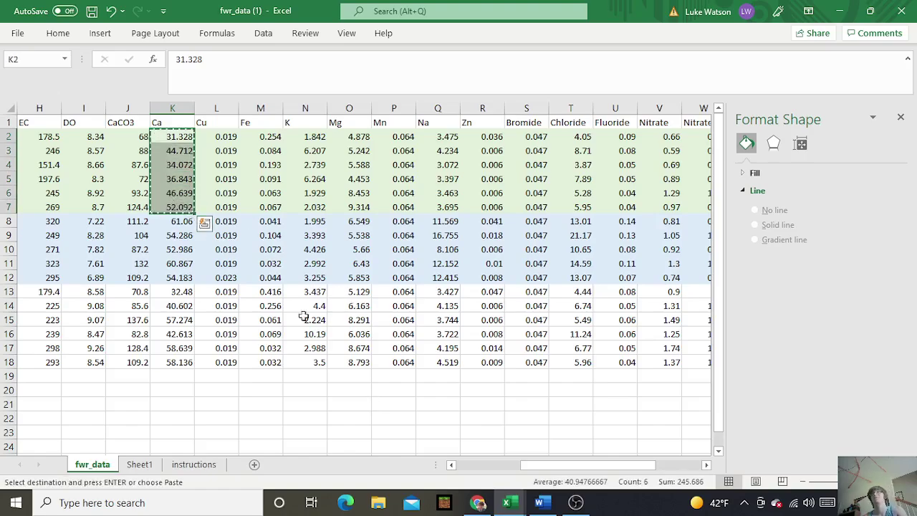
left_click(139, 464)
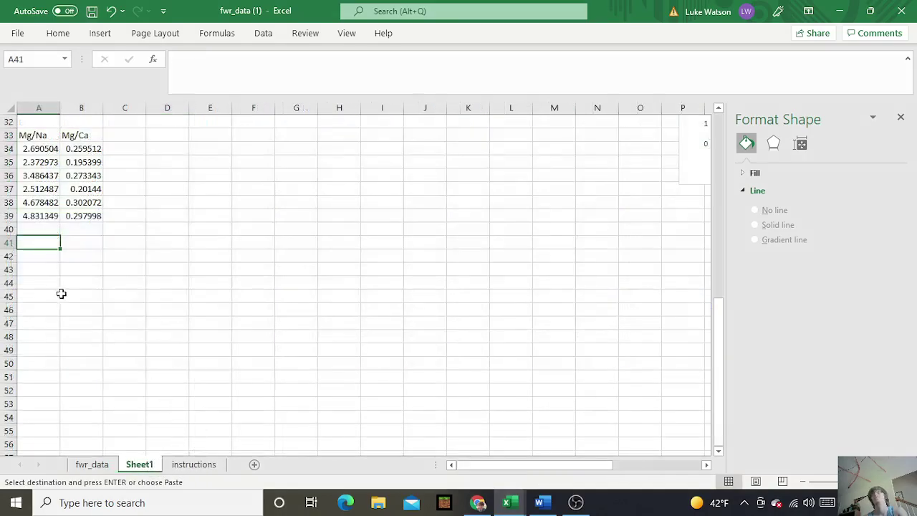
Enter the header Ca in A41 and copy the calcium values K2:K7 from the fwr_data sheet into Sheet1 A42:A47
type("Ca")
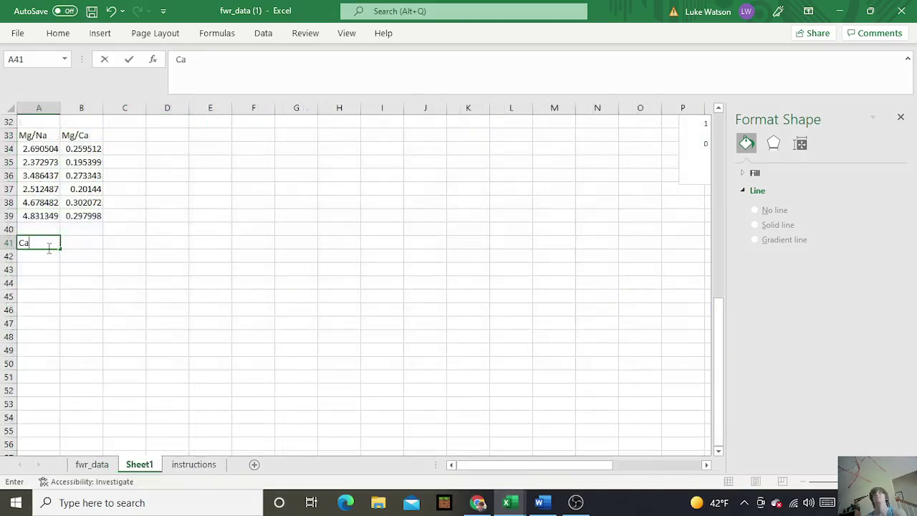
left_click(41, 255)
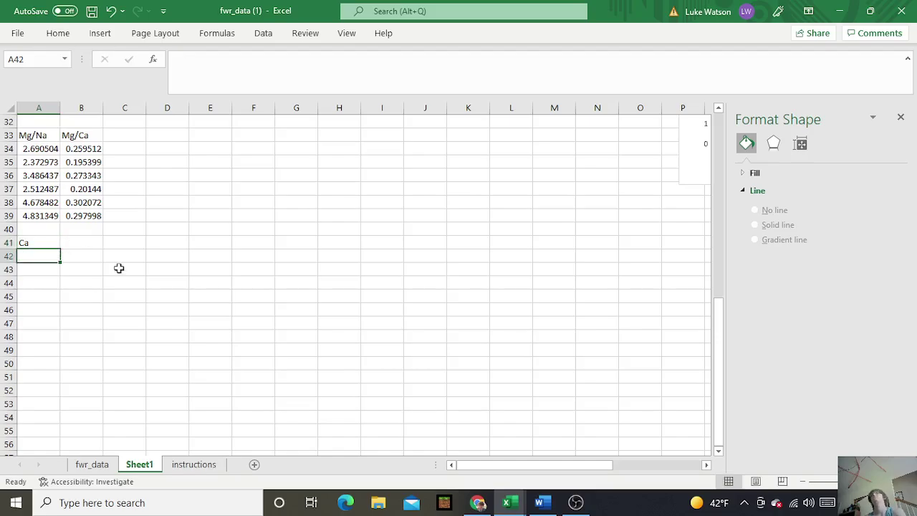
left_click(91, 464)
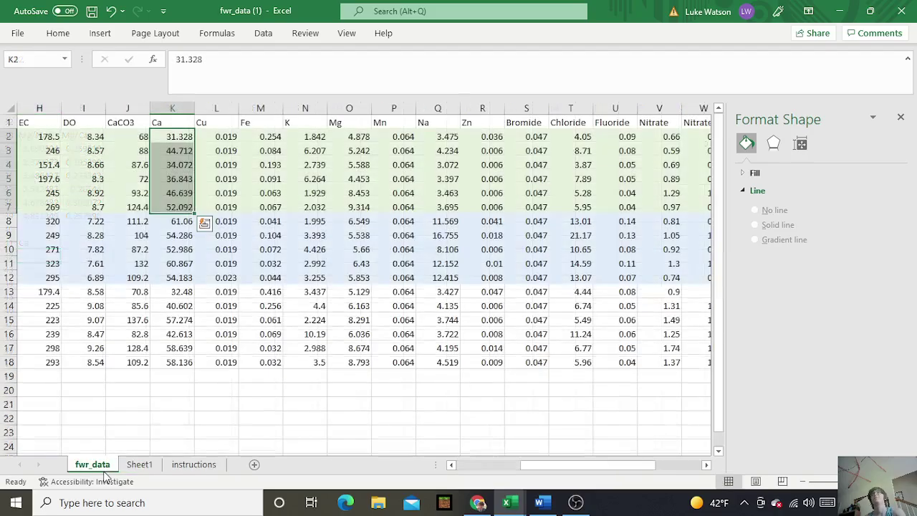
right_click(170, 141)
left_click(180, 159)
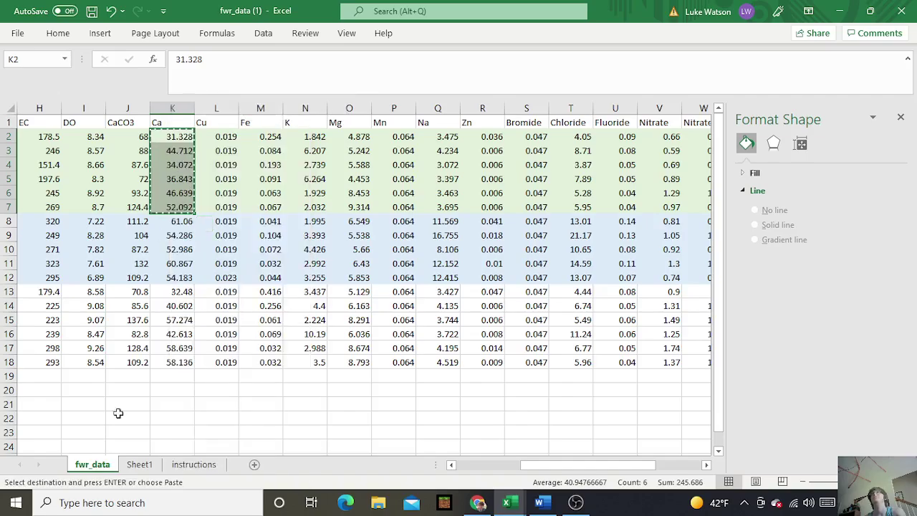
left_click(139, 464)
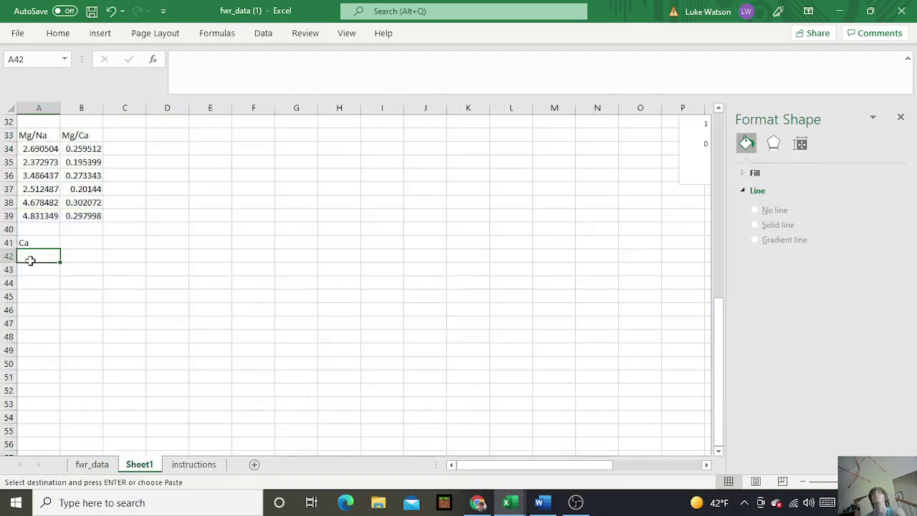
key("ctrl+v")
Add the headers MM in B41 and Charge in C41 beside the new Ca column
left_click(124, 269)
left_click(88, 246)
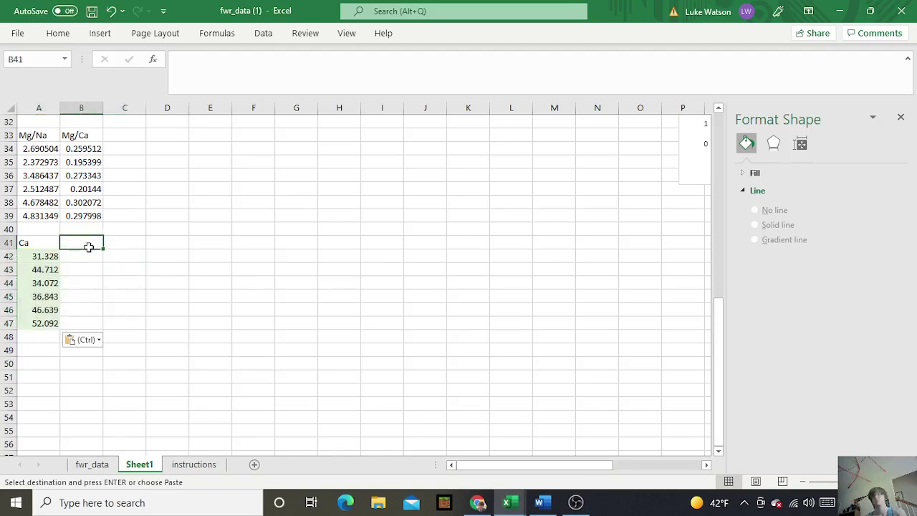
type("MM")
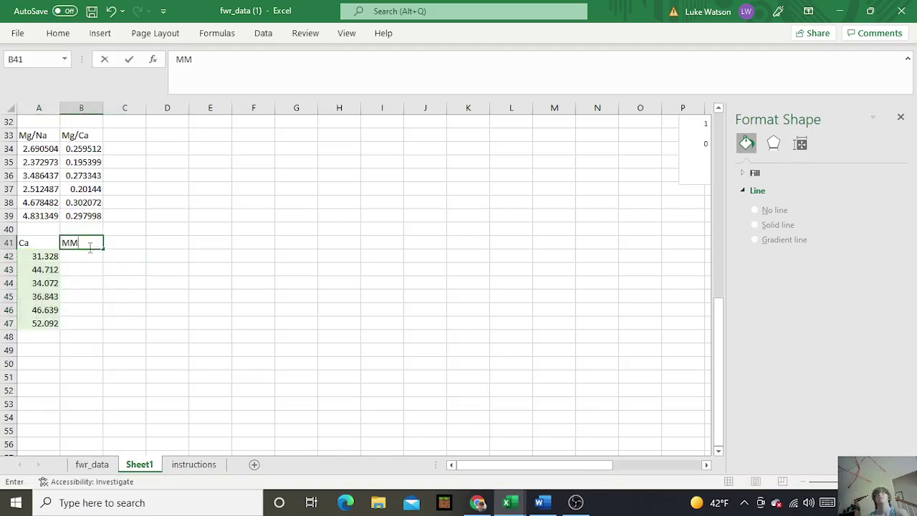
left_click(124, 243)
type("Charge")
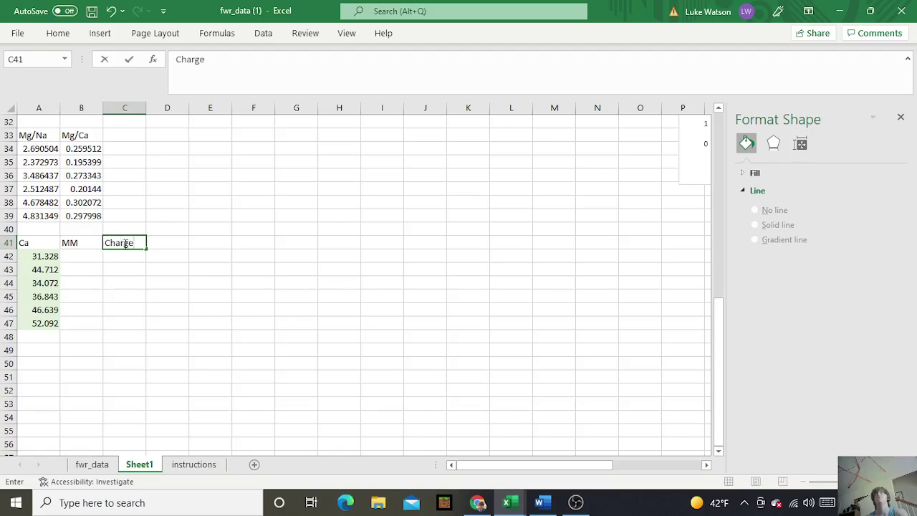
Enter the calcium molar mass 40 in B42 and fill it down the MM column to B47
left_click(96, 255)
type("40")
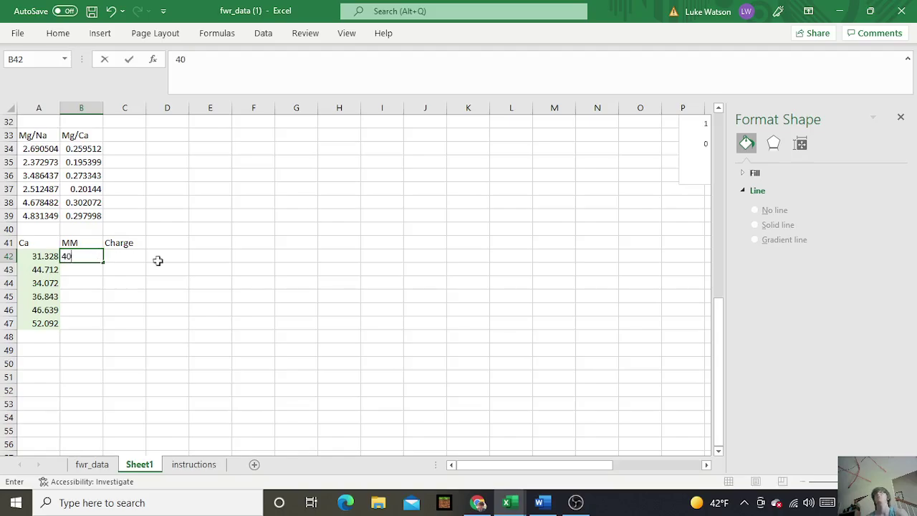
left_click(188, 279)
left_click(101, 259)
left_click_drag(104, 261, 105, 328)
left_click(167, 324)
Enter the charge 2 in C42 and fill it down the Charge column to C47
left_click(118, 259)
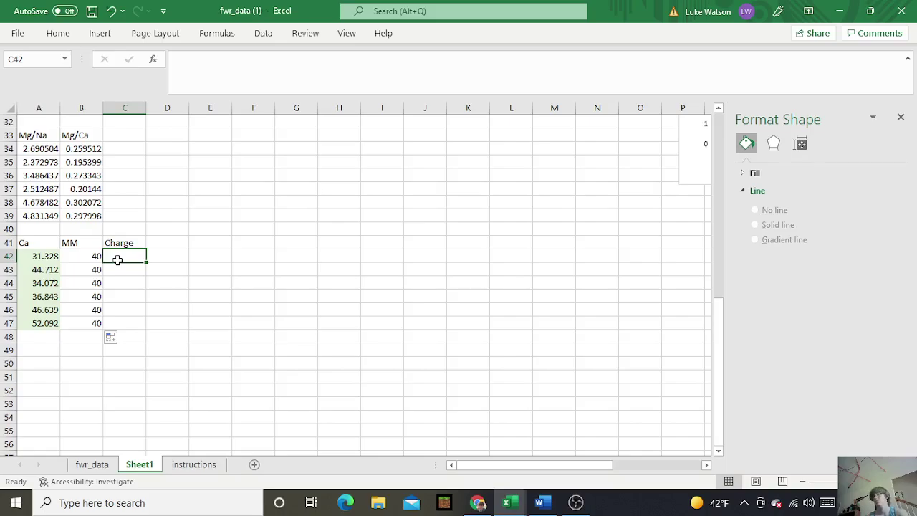
type("2")
left_click(256, 285)
left_click(142, 259)
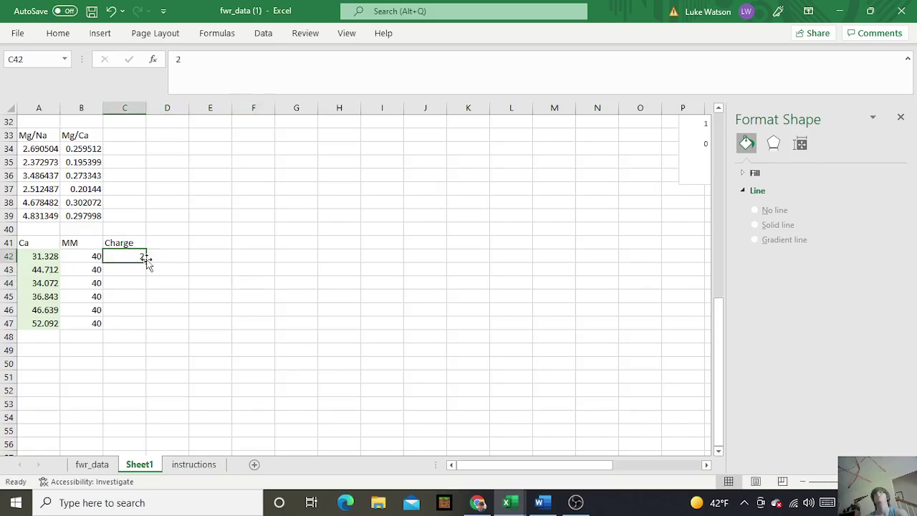
left_click_drag(146, 262, 144, 328)
left_click(210, 309)
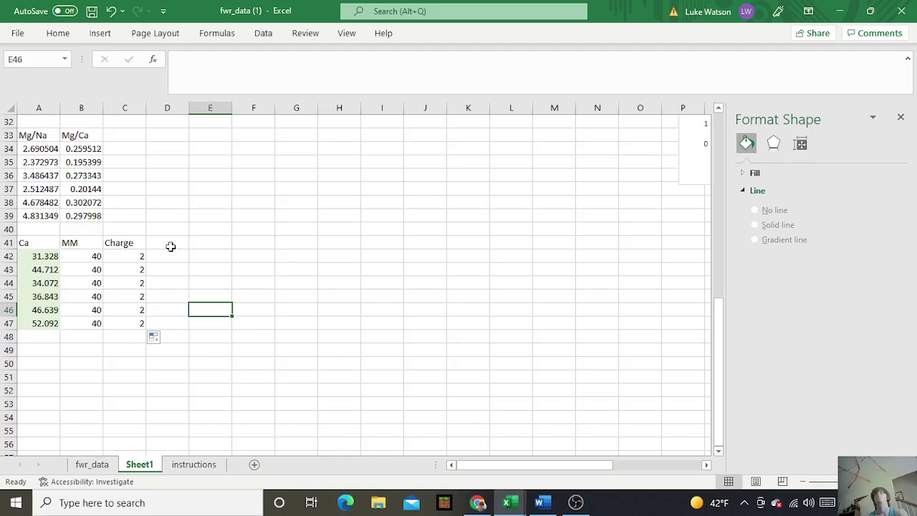
Add the header meq/L in D41 beside the Charge column
left_click(171, 244)
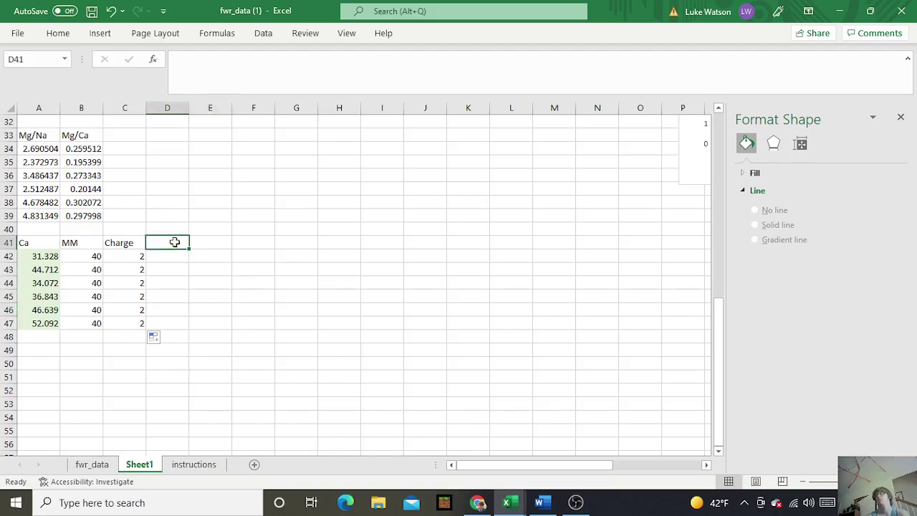
type("meq/L")
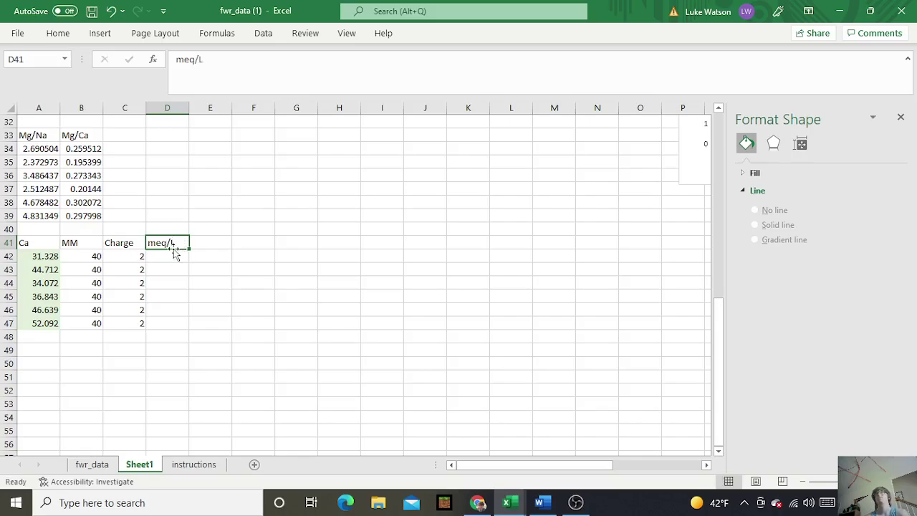
key("Return")
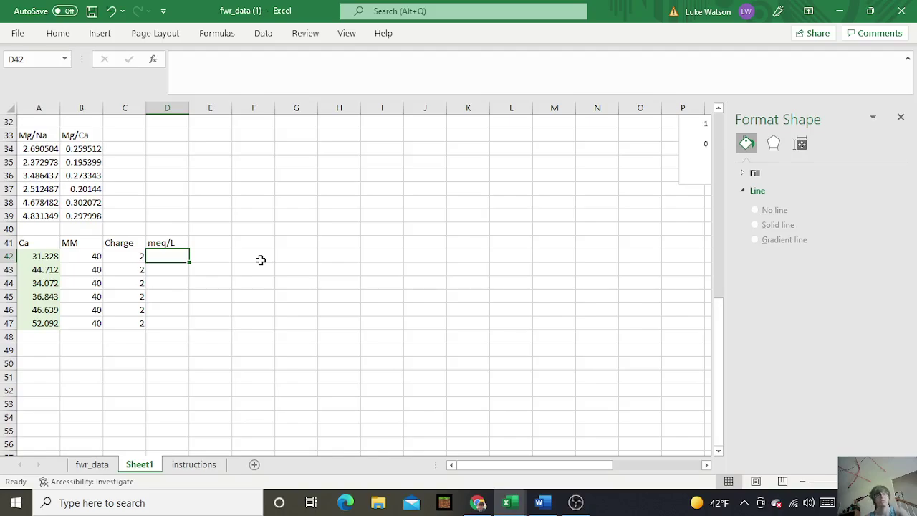
Calculate calcium meq/L in D42 with =(A42/B42)*C42 and fill the formula down to D47
type("=")
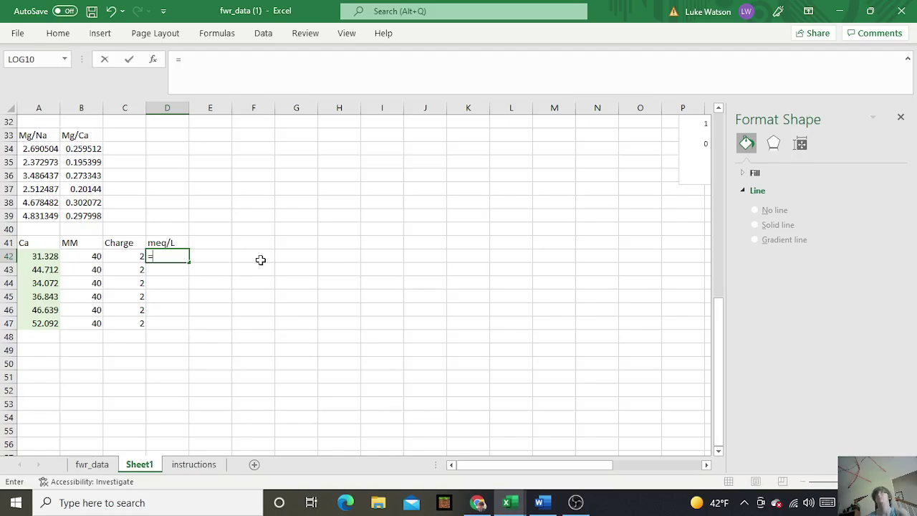
type("(")
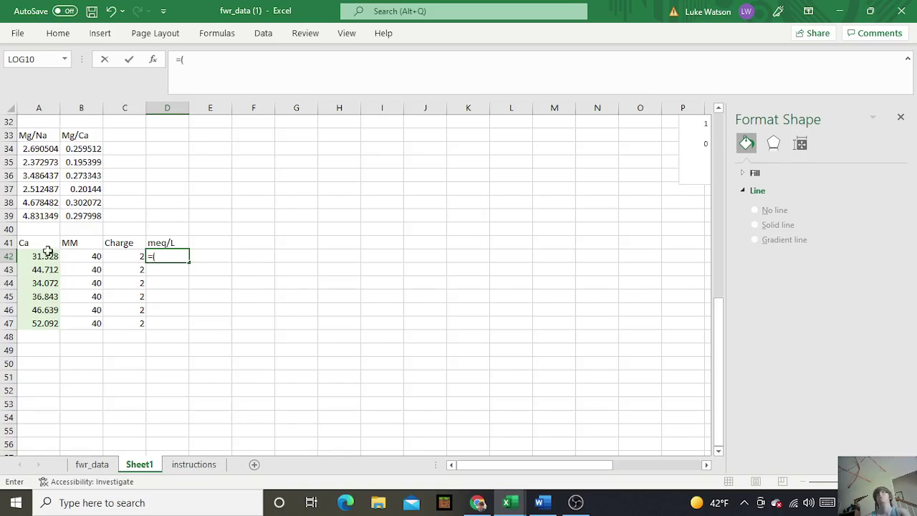
left_click(48, 255)
type("/")
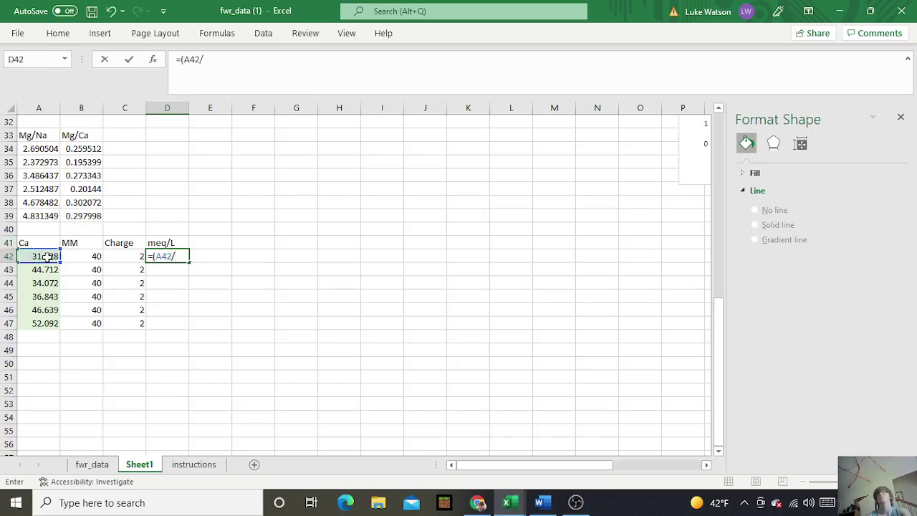
left_click(81, 254)
type(")")
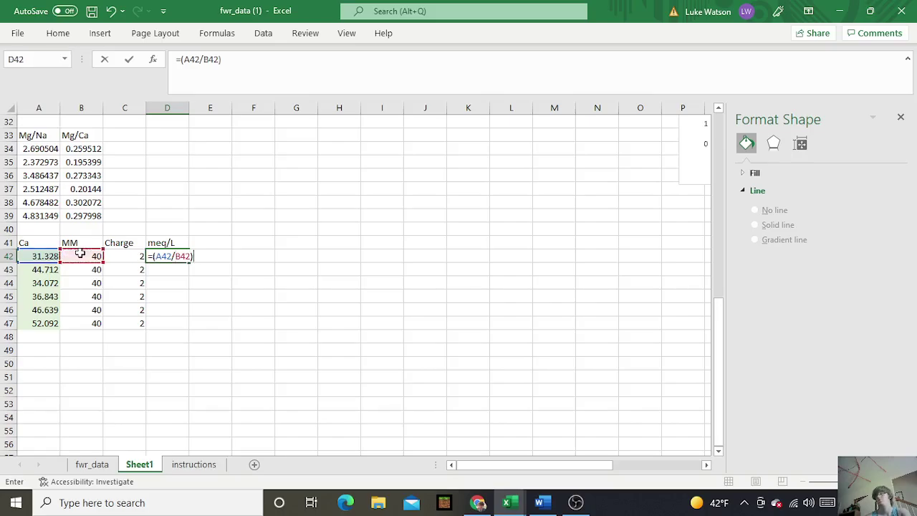
type("*")
left_click(141, 256)
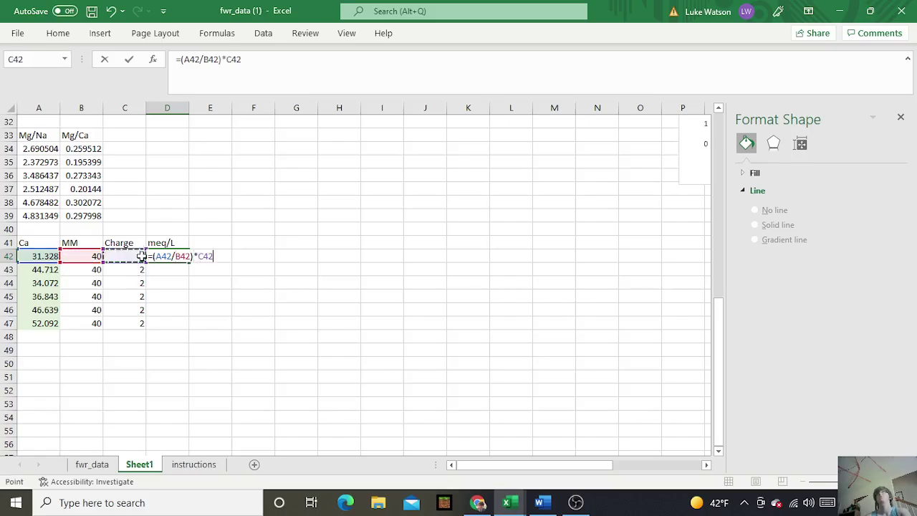
key("Return")
left_click(185, 256)
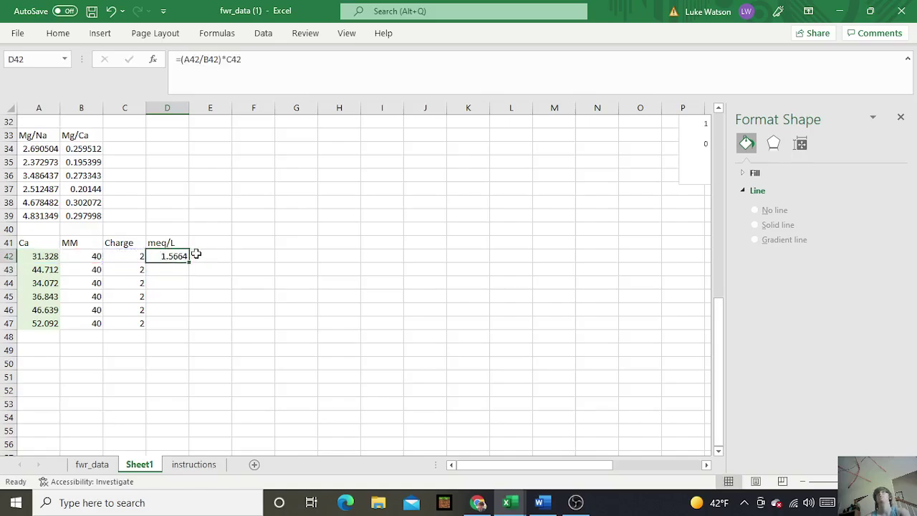
left_click_drag(189, 262, 175, 330)
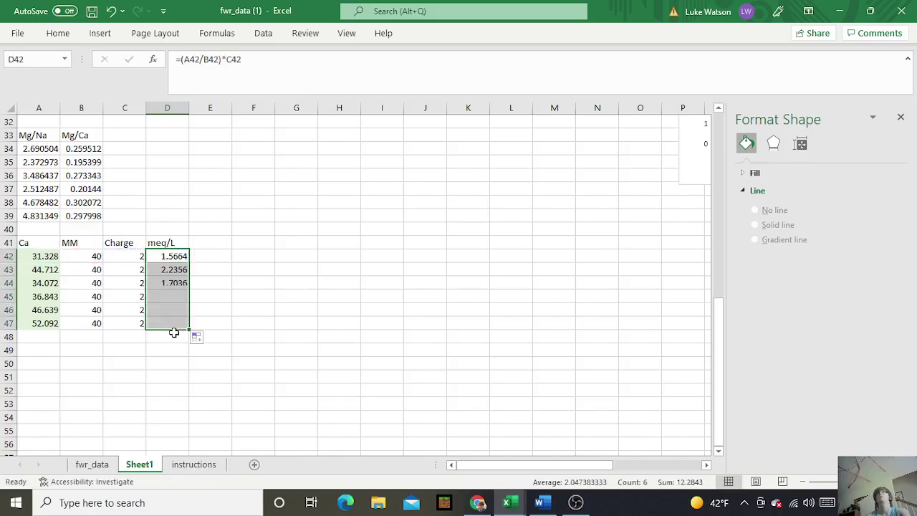
Enter the header ALK in F41 and copy the CaCO3 values J2:J7 from the fwr_data sheet into Sheet1 F42:F47
left_click(249, 244)
type("ALK")
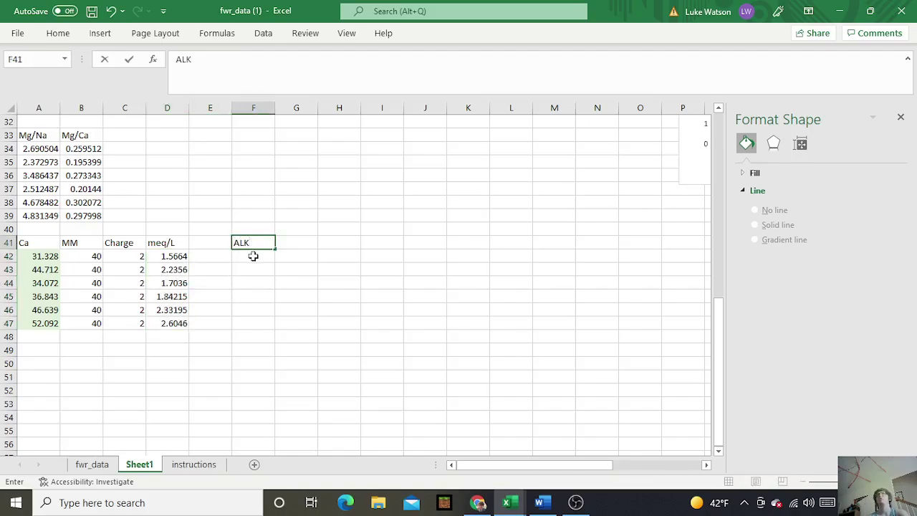
left_click(91, 464)
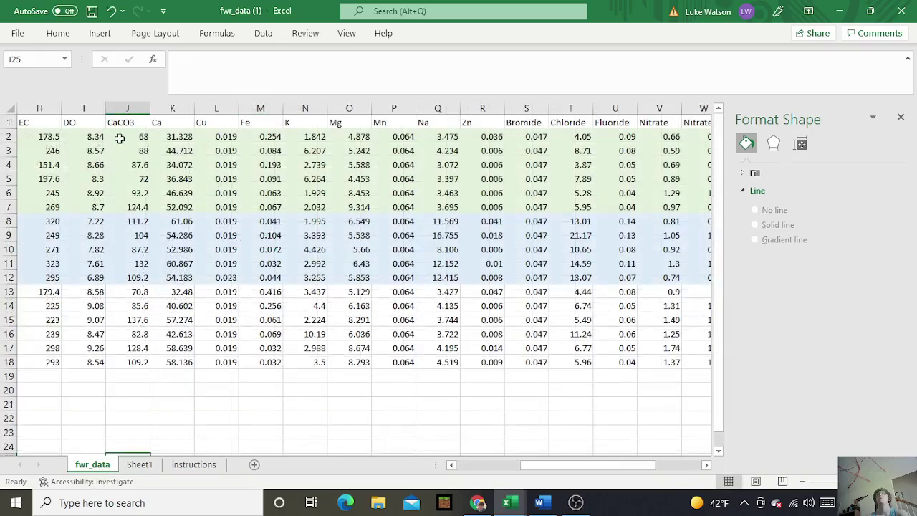
left_click_drag(130, 137, 140, 208)
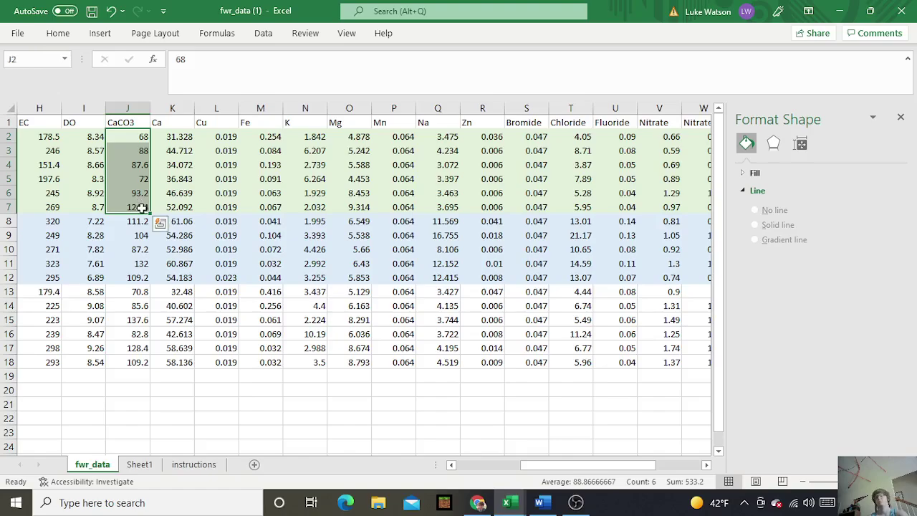
key("ctrl+c")
left_click(144, 464)
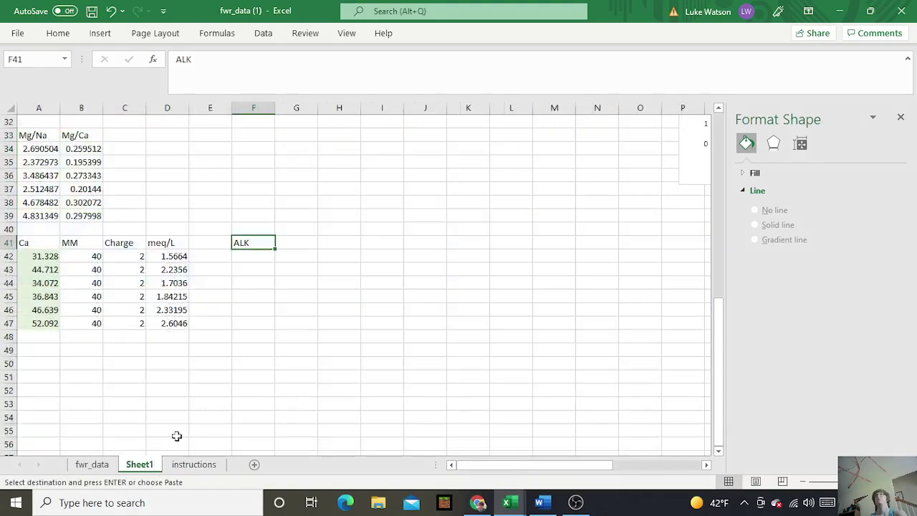
left_click(263, 258)
key("ctrl+v")
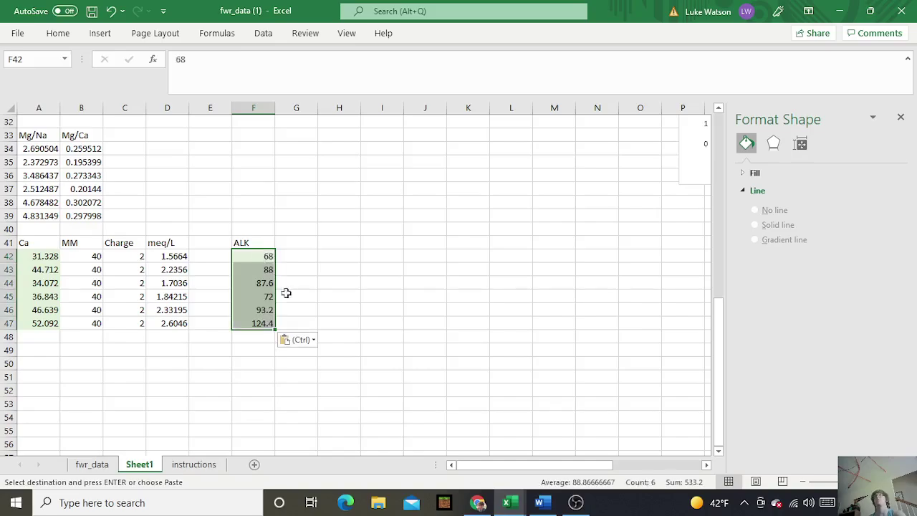
left_click(328, 283)
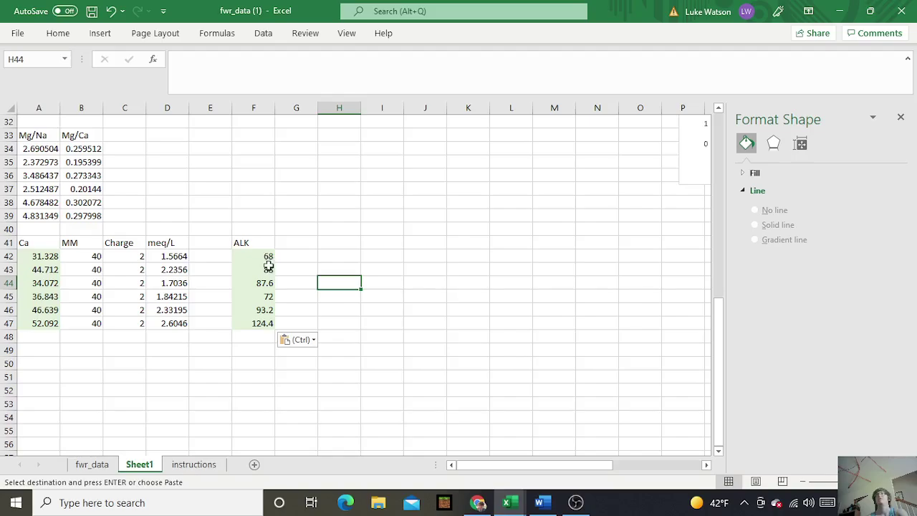
Add the header MM in G41 and fill G42:G47 with the molar mass 100
left_click(311, 244)
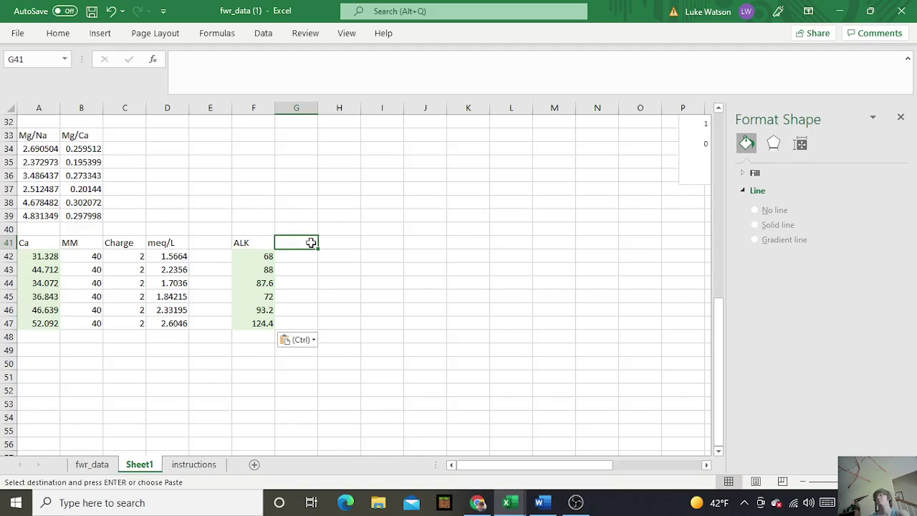
type("100")
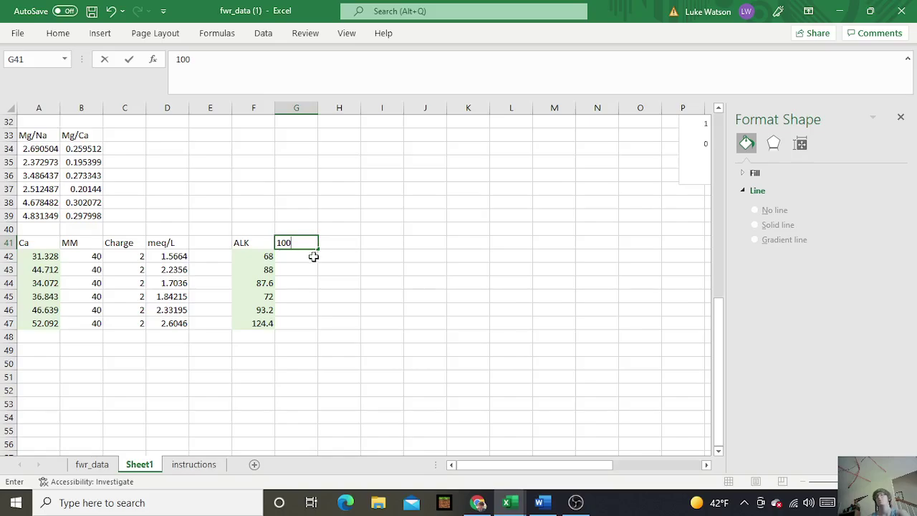
key("BackSpace")
key("BackSpace")
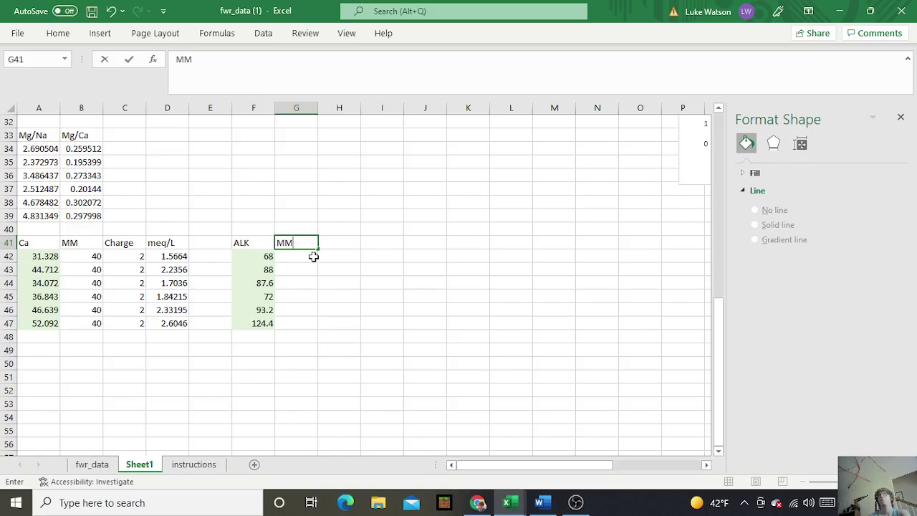
left_click(293, 257)
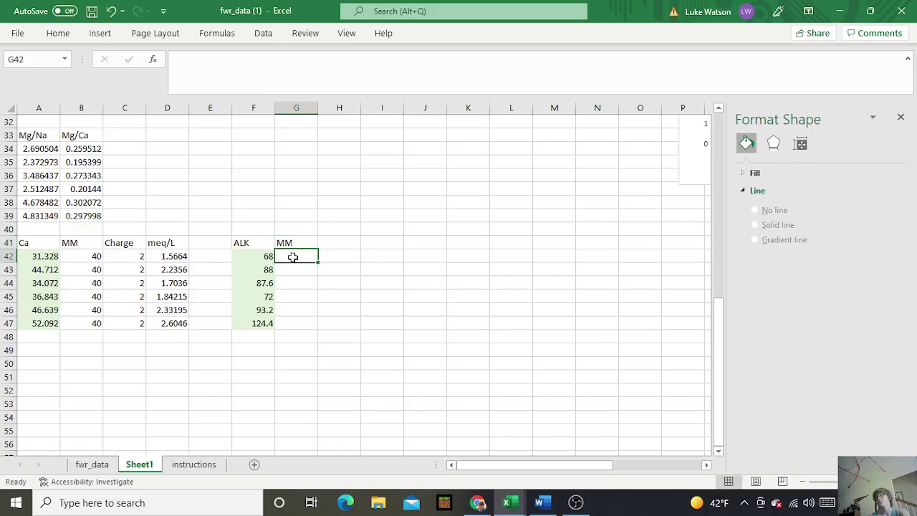
type("1000")
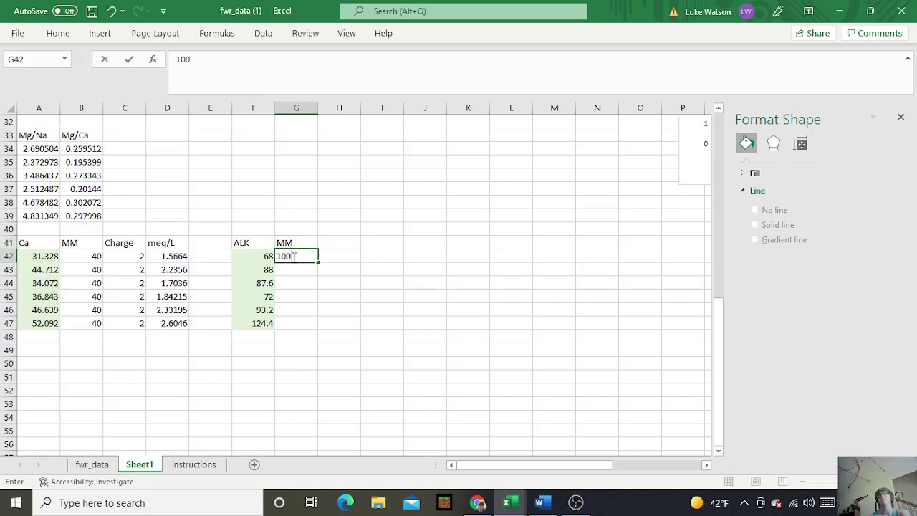
left_click(336, 304)
left_click(308, 258)
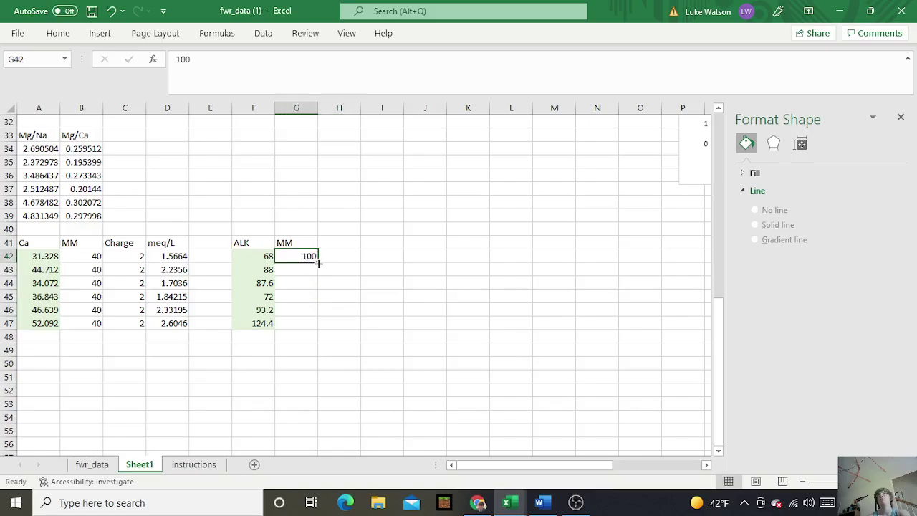
left_click_drag(319, 262, 319, 329)
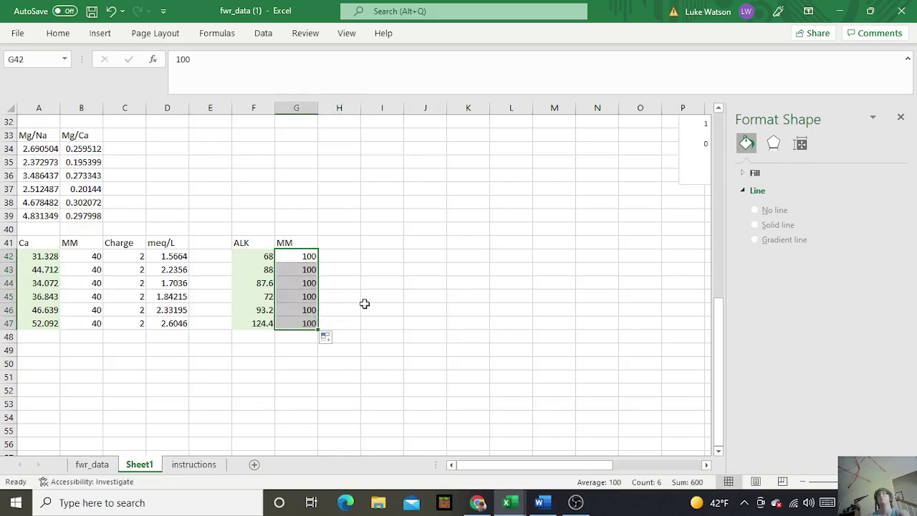
Add the header meq/L in H41, calculate alkalinity in H42 with =F42/G42, and fill the formula down to H47
left_click(352, 243)
type("meq/L")
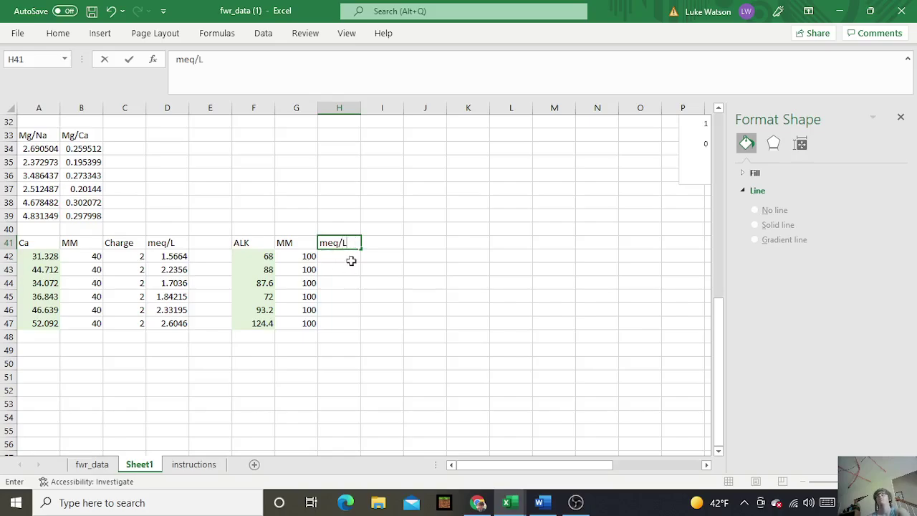
left_click(347, 258)
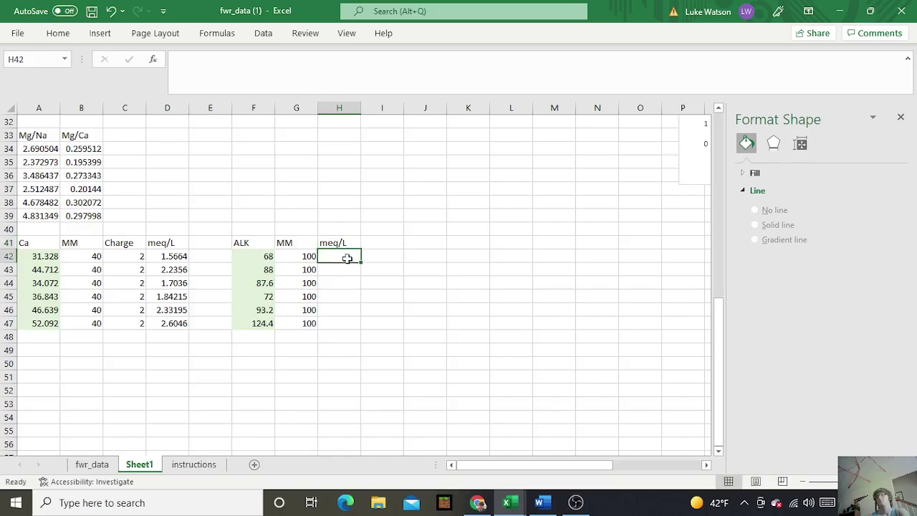
type("=")
left_click(267, 256)
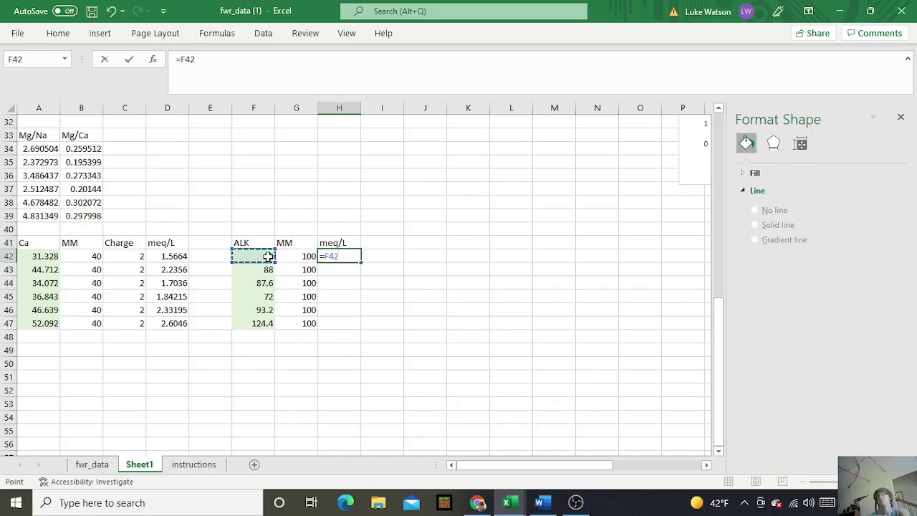
type("/")
left_click(305, 257)
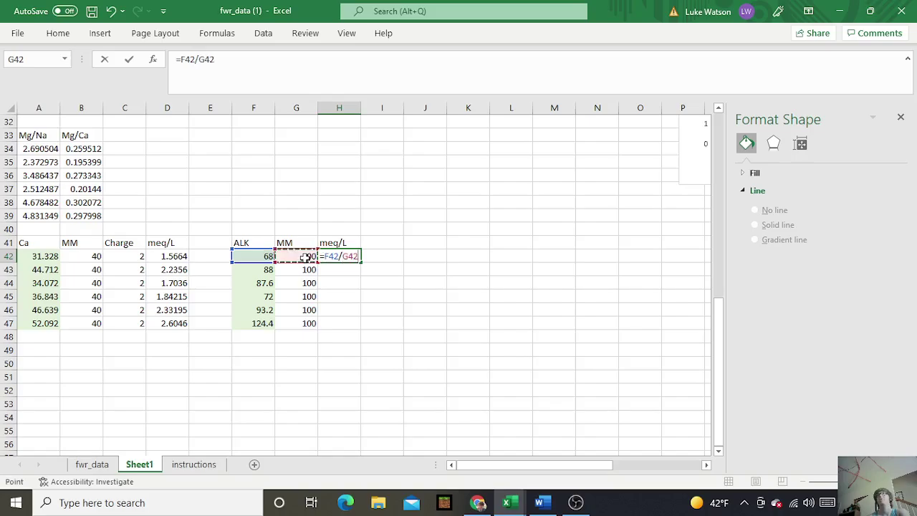
key("Return")
left_click(356, 257)
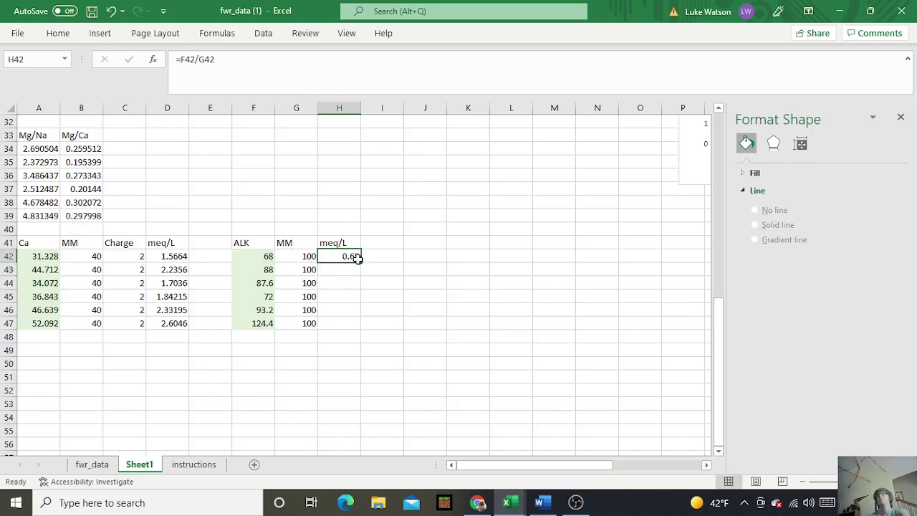
left_click_drag(361, 262, 356, 330)
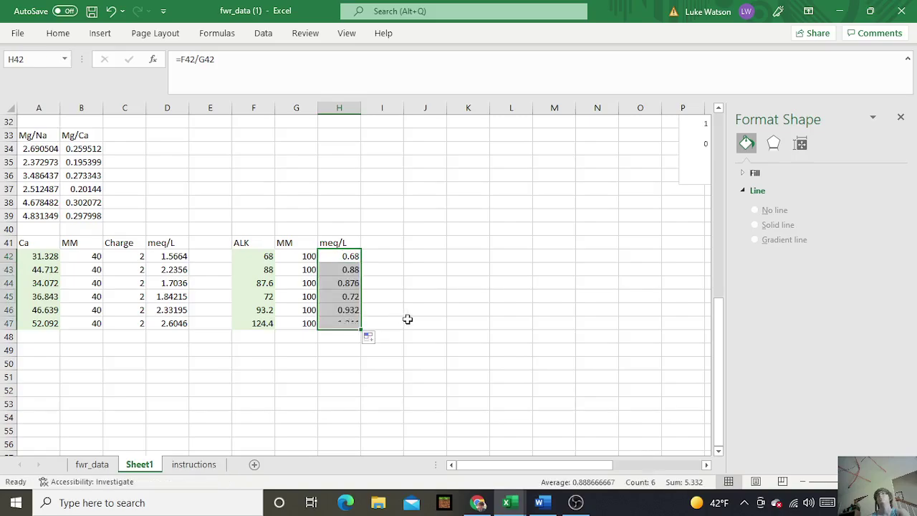
Move the alkalinity meq/L values from H42:H47 to E42:E47, next to the calcium meq/L column
left_click(408, 323)
left_click_drag(351, 260, 358, 325)
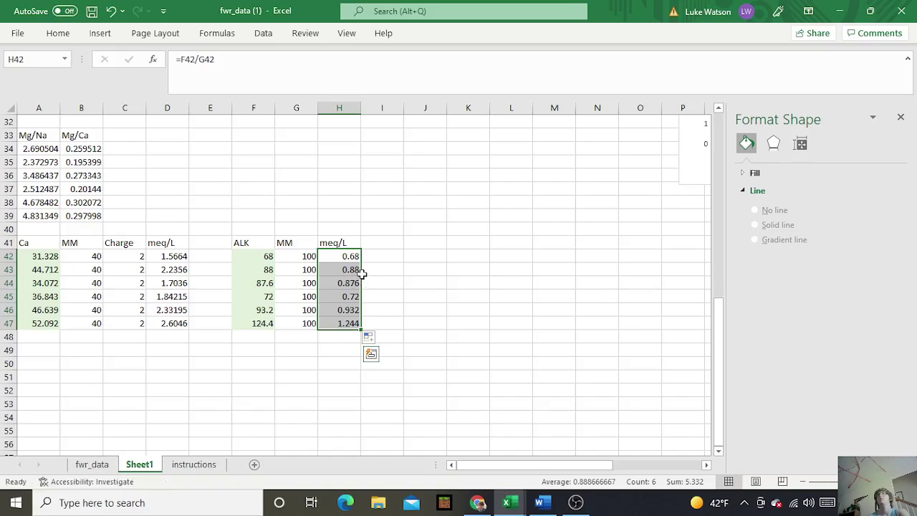
left_click(363, 271)
left_click_drag(343, 256, 358, 327)
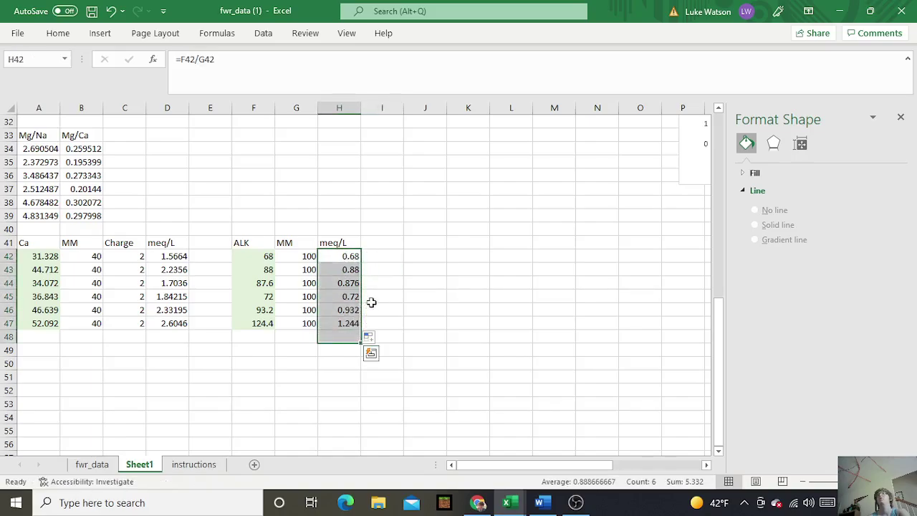
left_click(368, 300)
left_click_drag(343, 256, 195, 296)
left_click(207, 365)
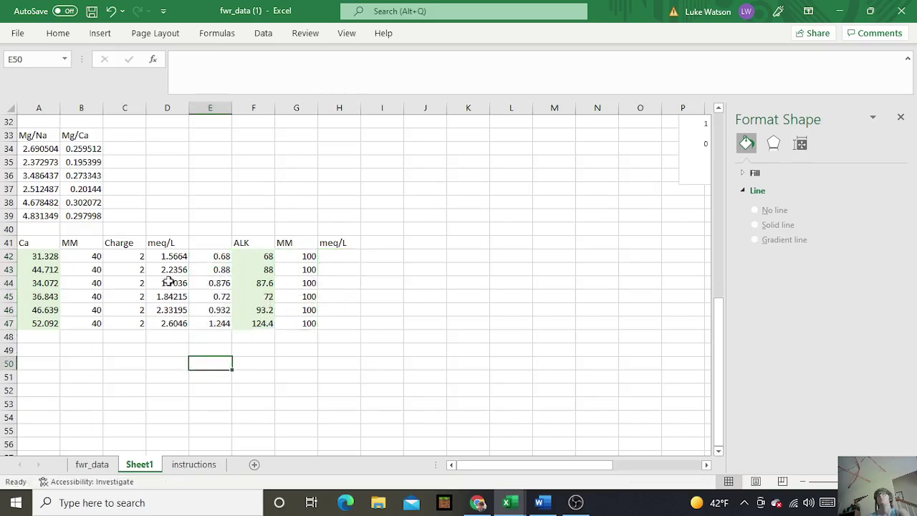
Insert a scatter chart from D42:E47 and shift it clear of the calcium and alkalinity meq/L values
left_click(180, 264)
left_click_drag(181, 263, 217, 323)
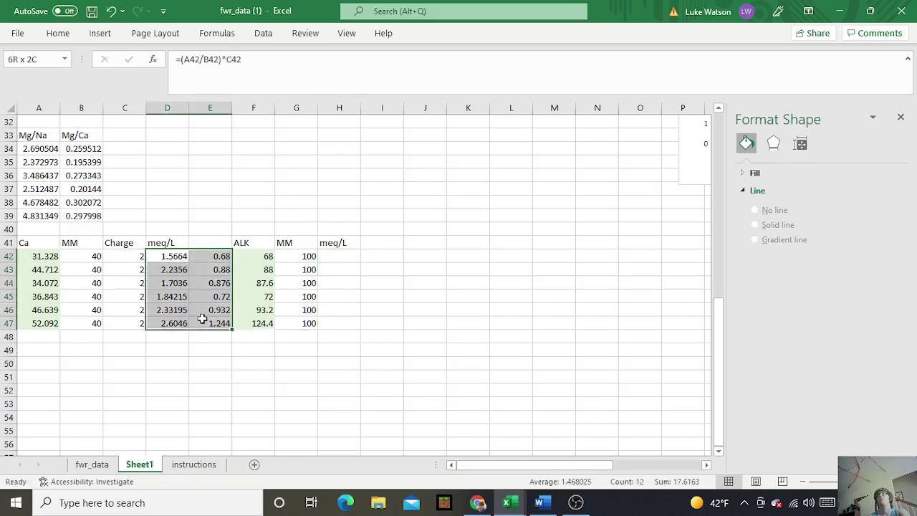
left_click(93, 35)
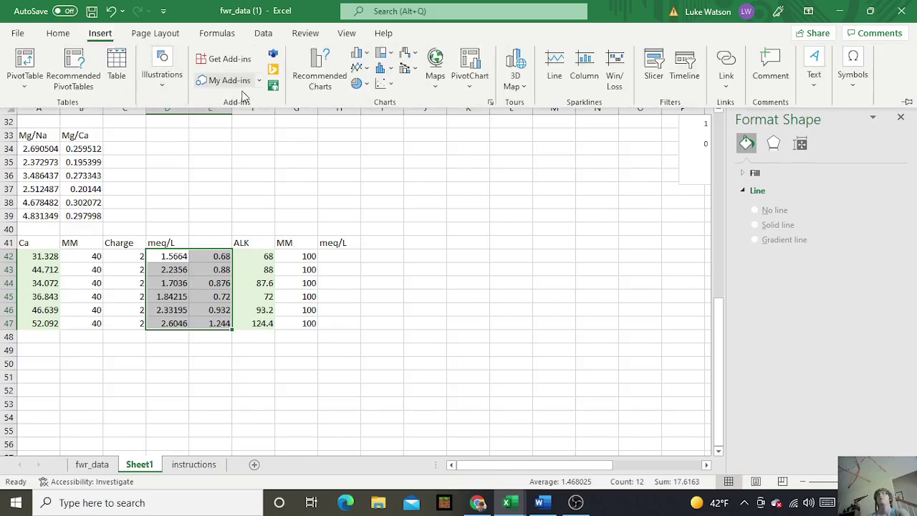
left_click(385, 84)
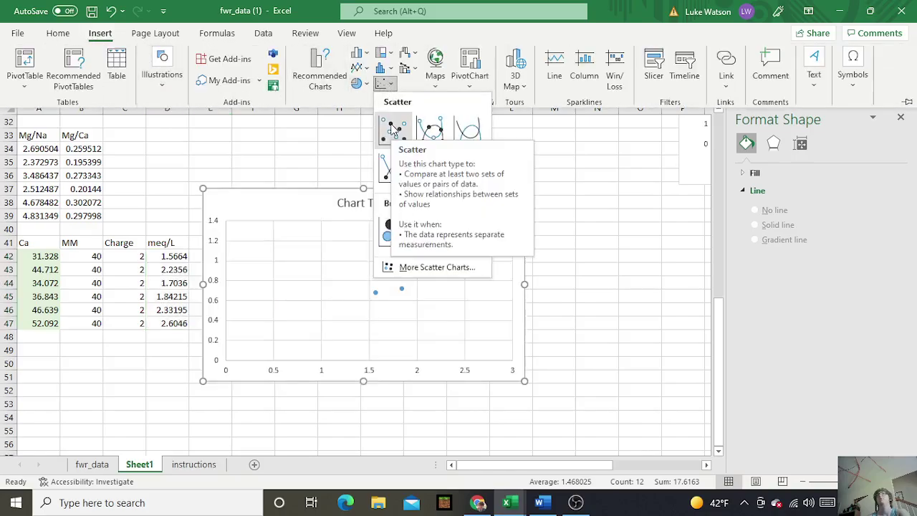
left_click(393, 128)
left_click_drag(321, 207, 405, 205)
Swap the chart series' axes, using E42:E47 as the X values and D42:D47 as the Y values
right_click(406, 206)
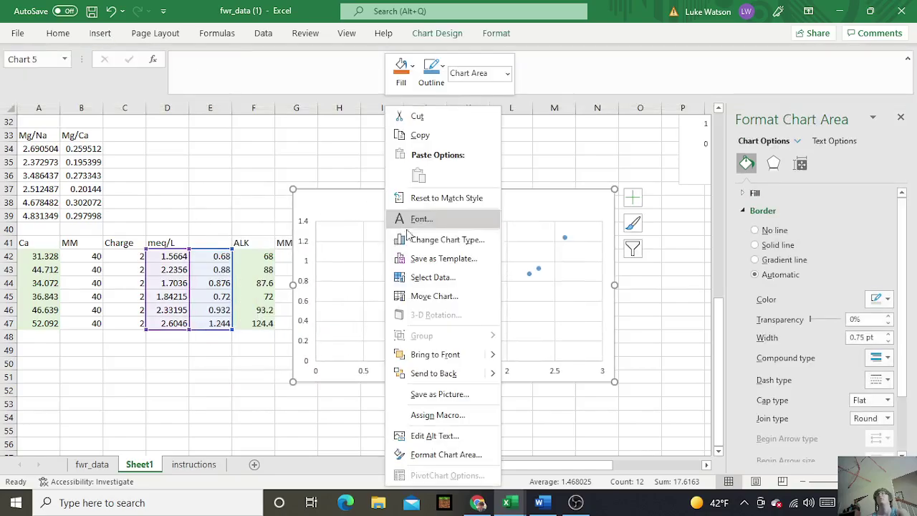
left_click(458, 277)
left_click(552, 234)
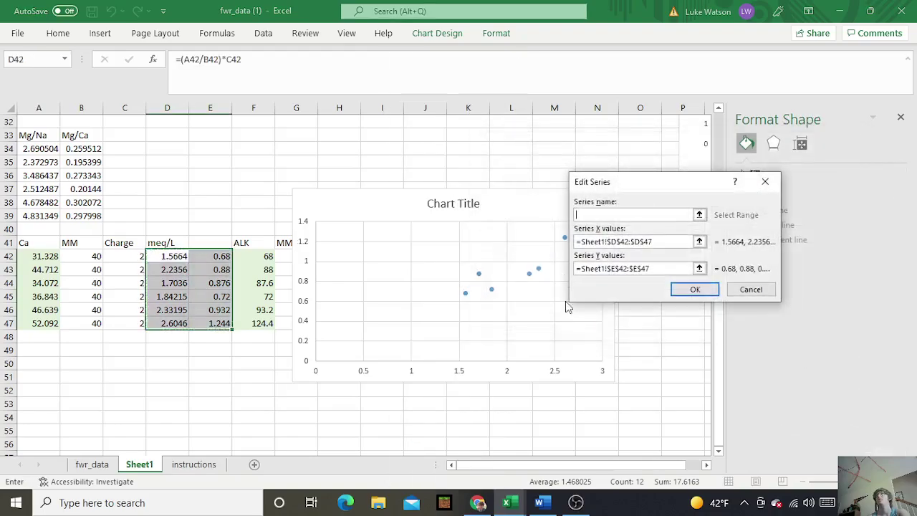
left_click_drag(654, 241, 583, 249)
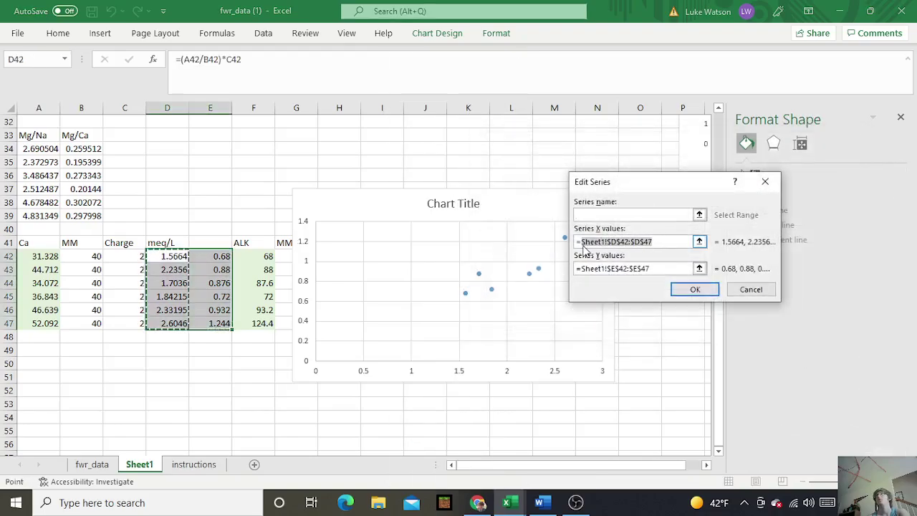
key("BackSpace")
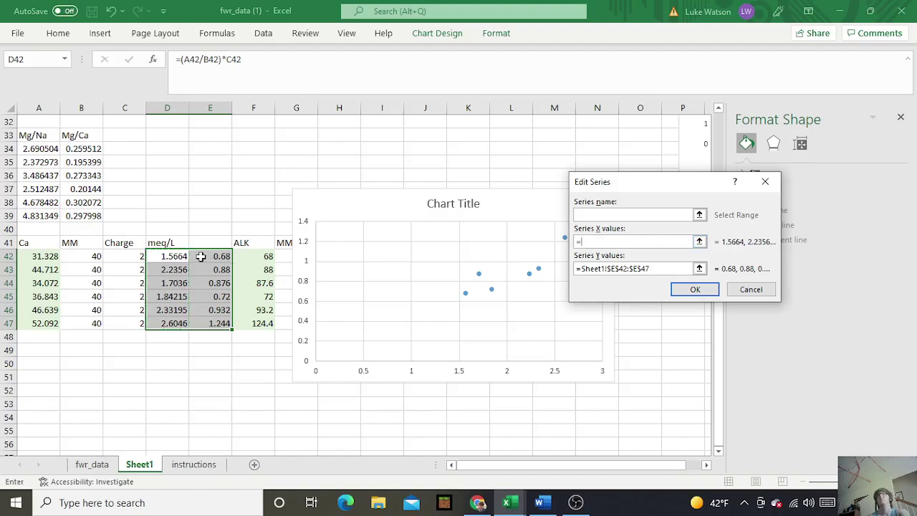
left_click_drag(201, 255, 209, 323)
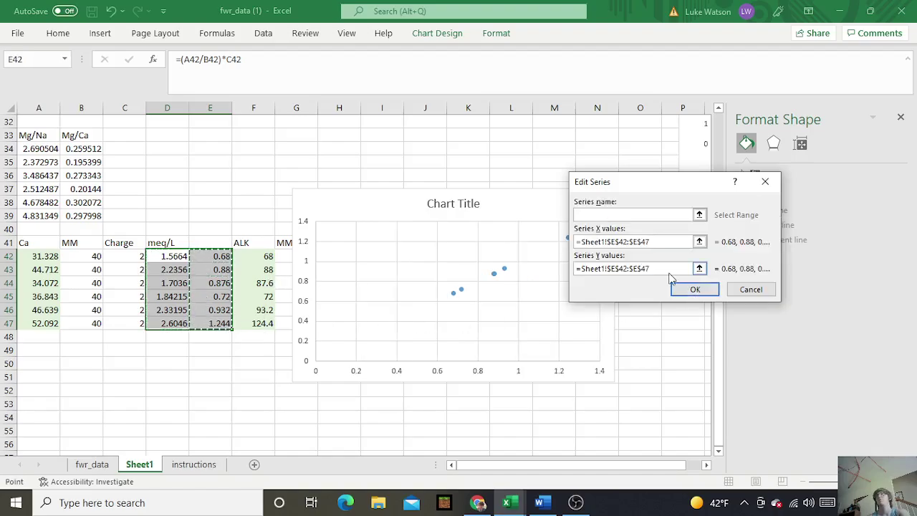
left_click_drag(666, 270, 585, 270)
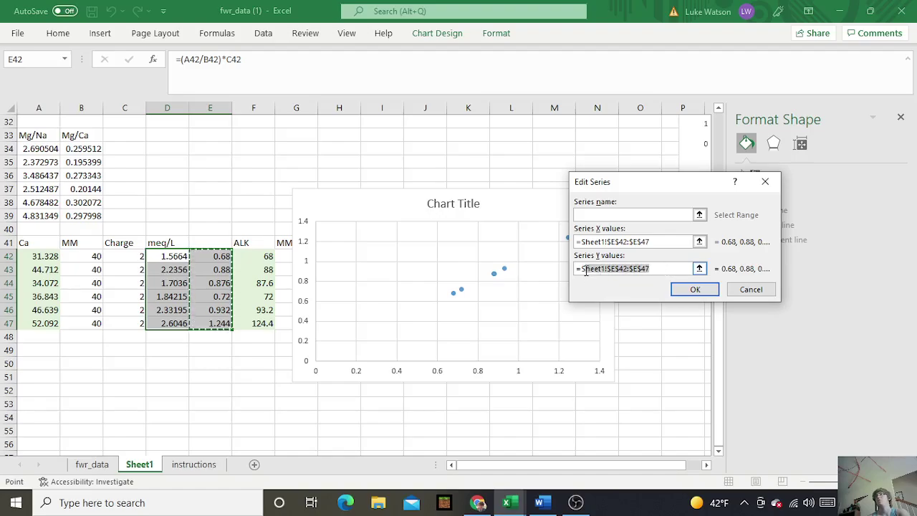
key("BackSpace")
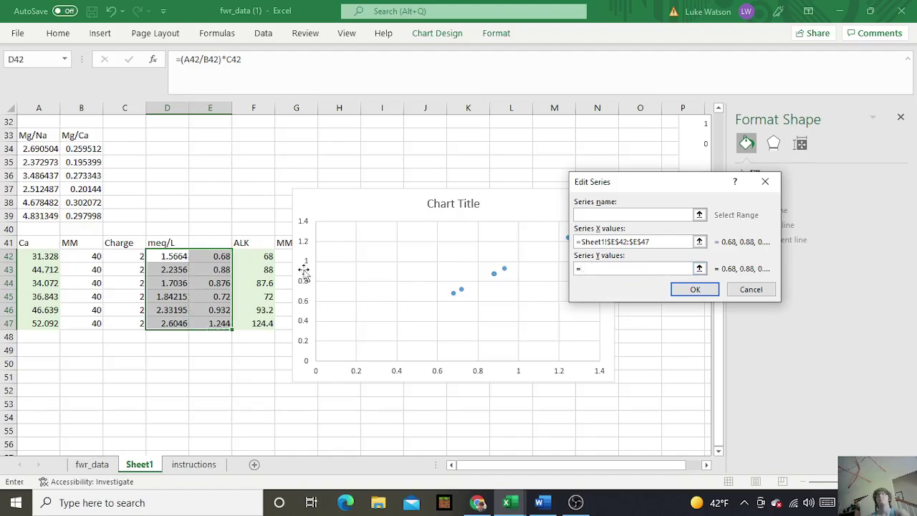
left_click_drag(175, 255, 177, 323)
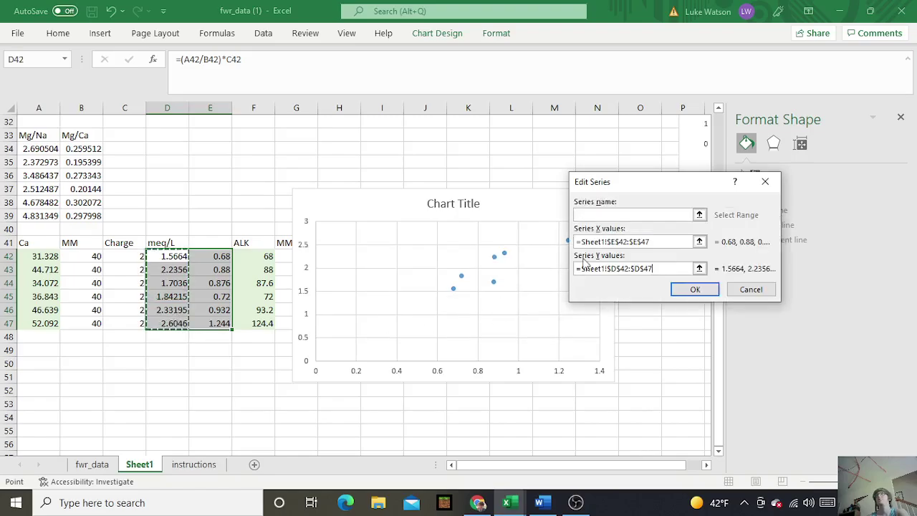
left_click(686, 293)
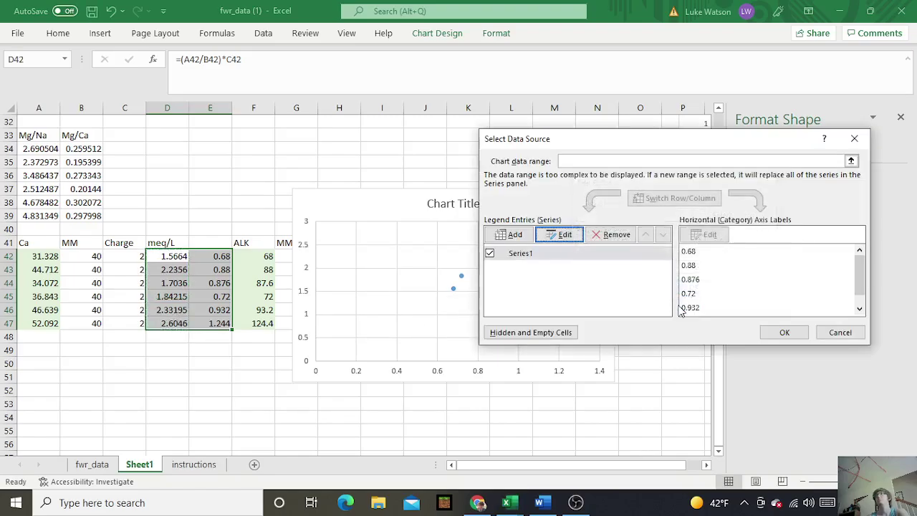
left_click(784, 332)
Add axis titles and a trendline to the new scatter chart
left_click(472, 206)
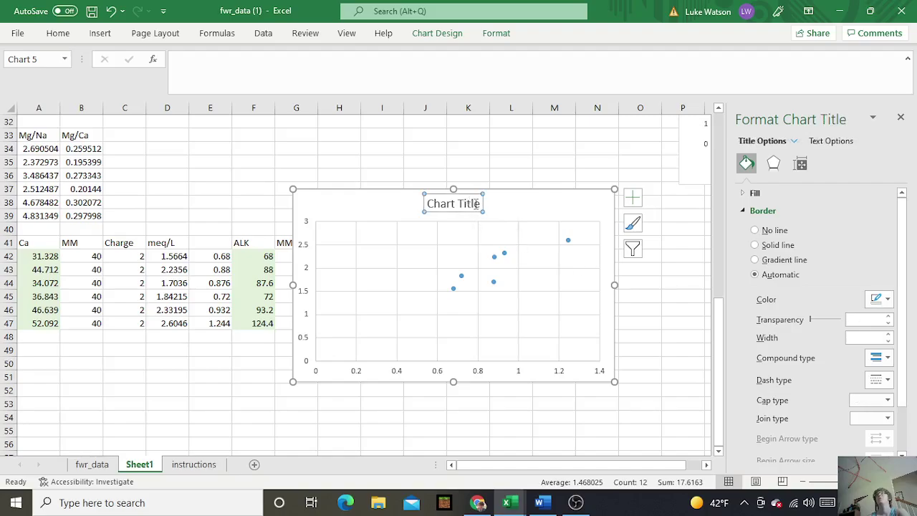
left_click(637, 201)
left_click(566, 212)
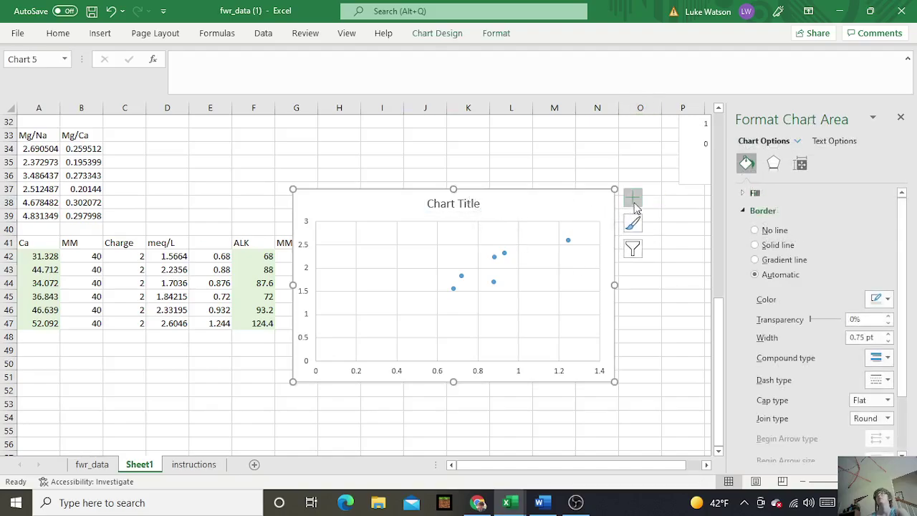
left_click(632, 198)
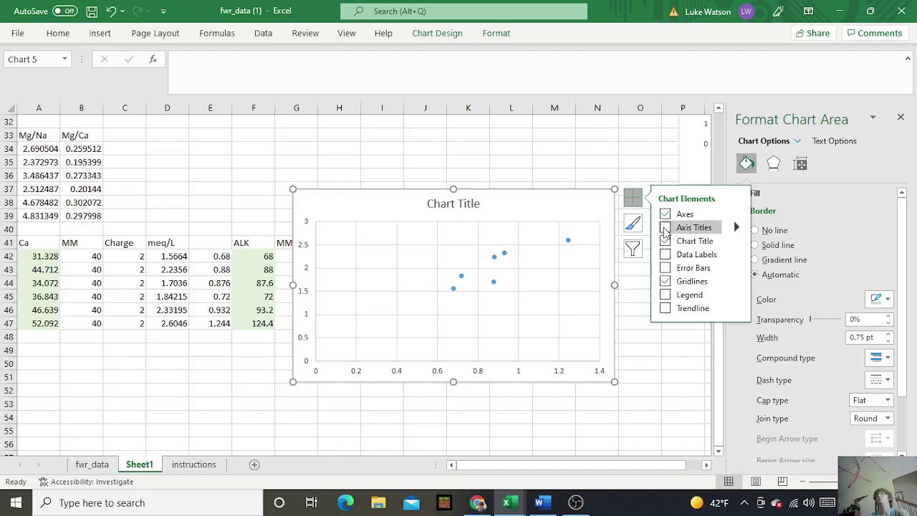
left_click(664, 227)
left_click(665, 308)
Title the chart "Cane Creek meq/L vs ALK meq/L" and move it out to around column P, clear of the tables
left_click(481, 204)
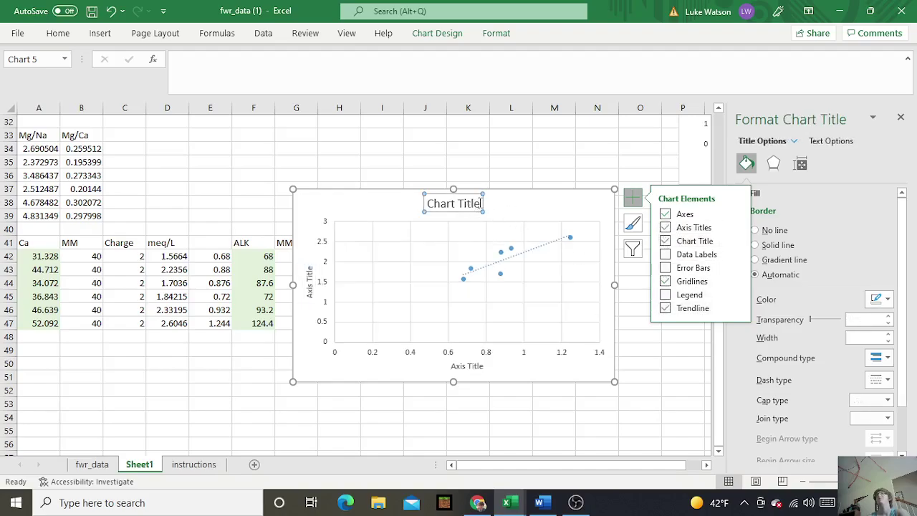
left_click(480, 205)
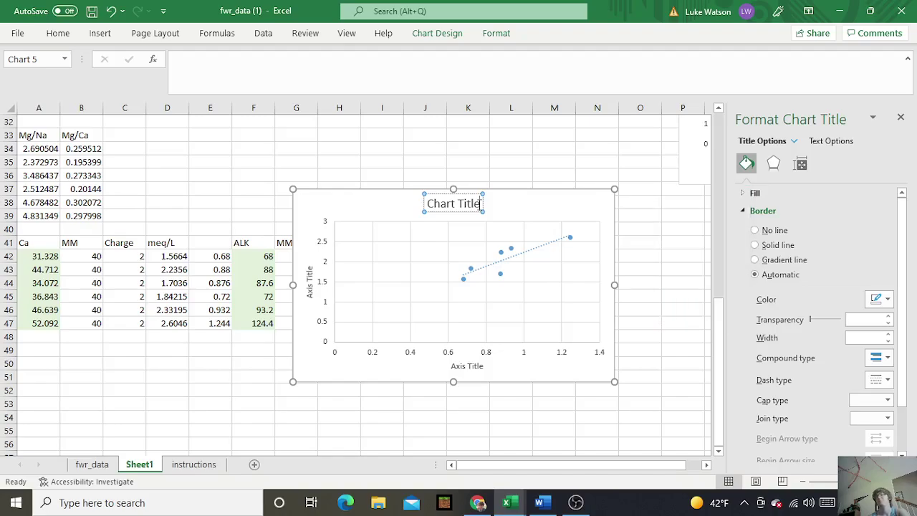
key("BackSpace")
key("BackSpace")
key("BackSpace")
key("BackSpace")
key("BackSpace")
key("BackSpace")
key("BackSpace")
key("BackSpace")
key("BackSpace")
key("BackSpace")
key("BackSpace")
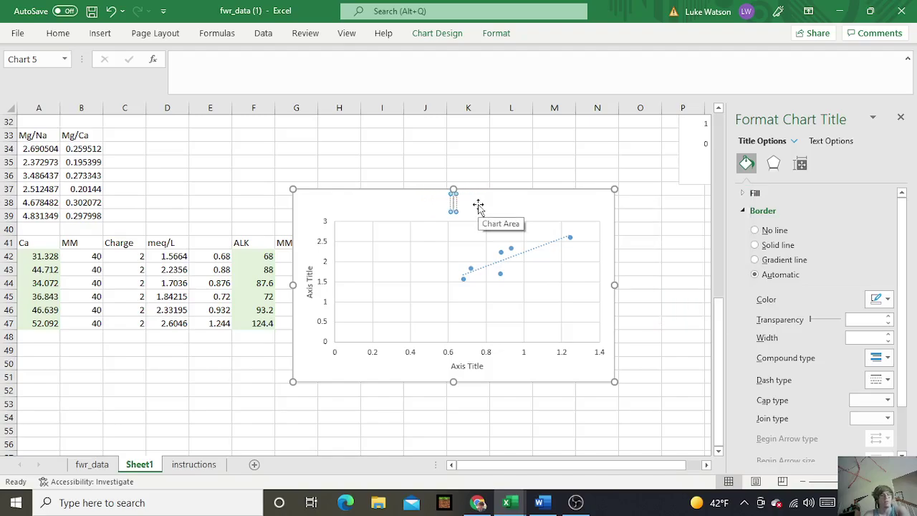
type("Ca")
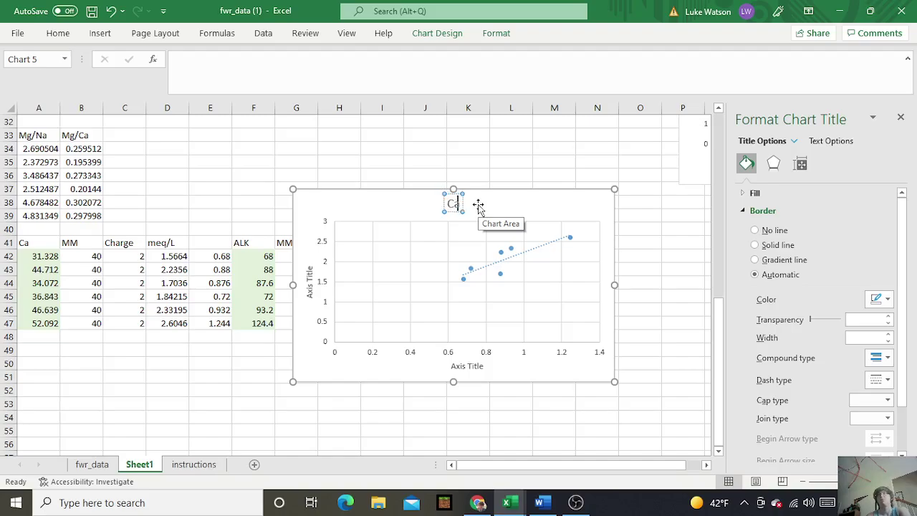
type("ne C")
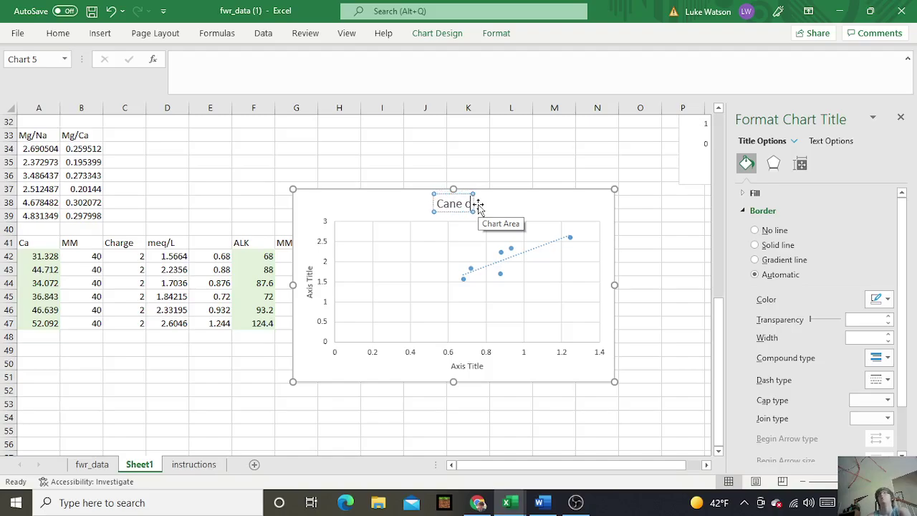
type("reek")
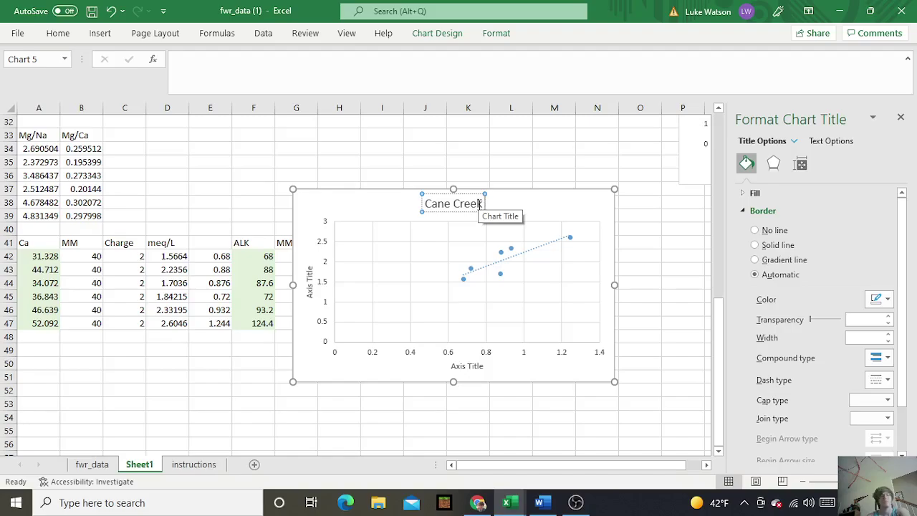
type(" meq")
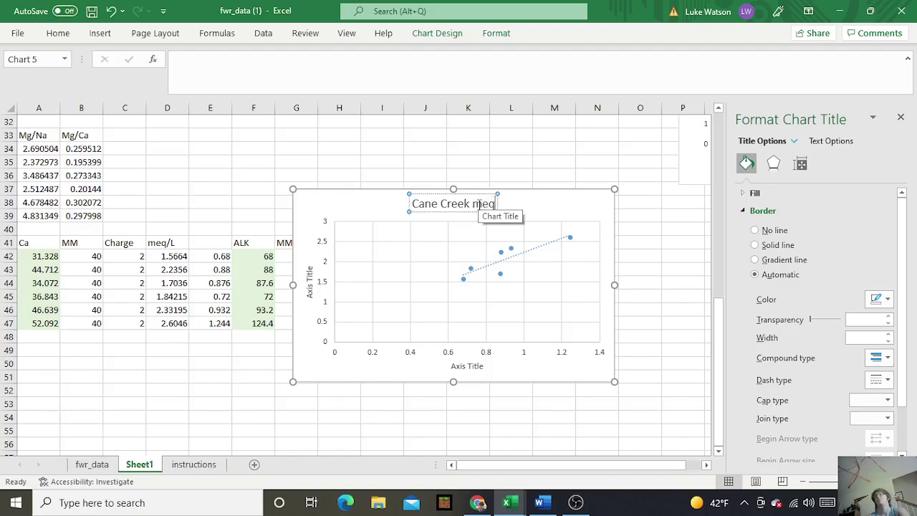
type("/L")
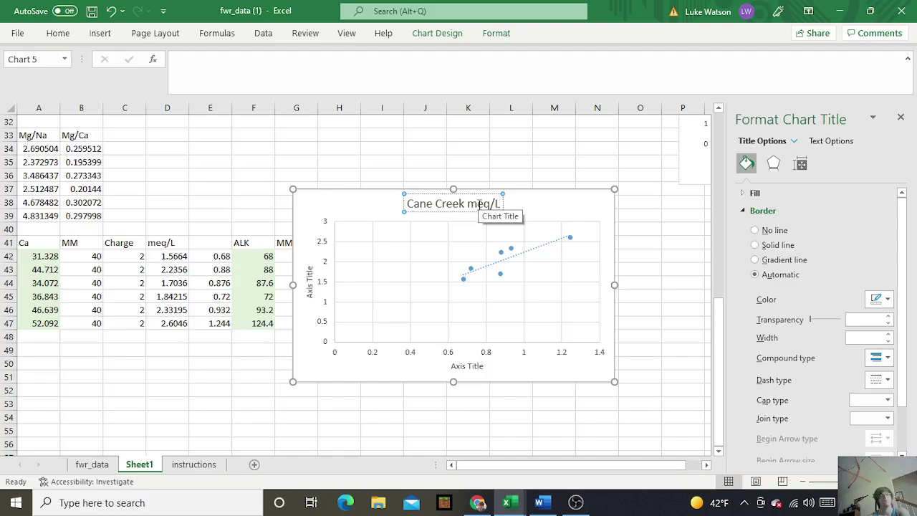
type(" vs A")
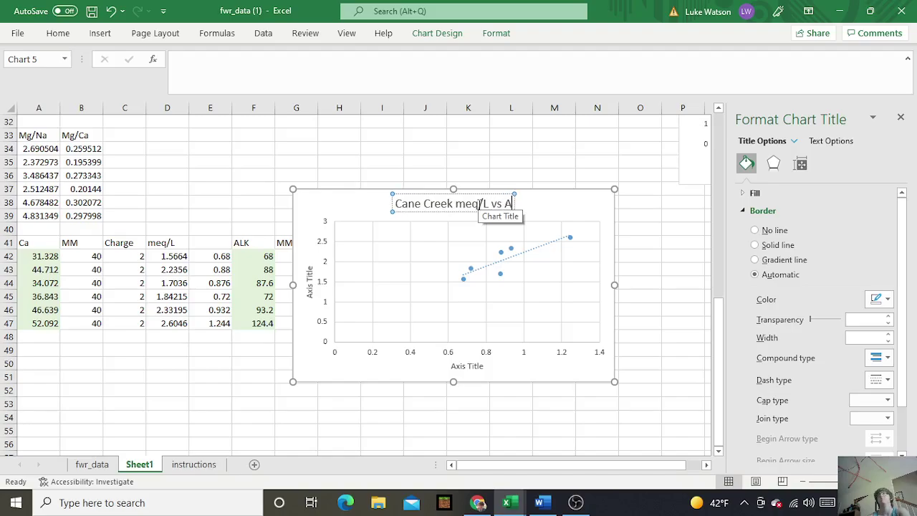
type("LK meq")
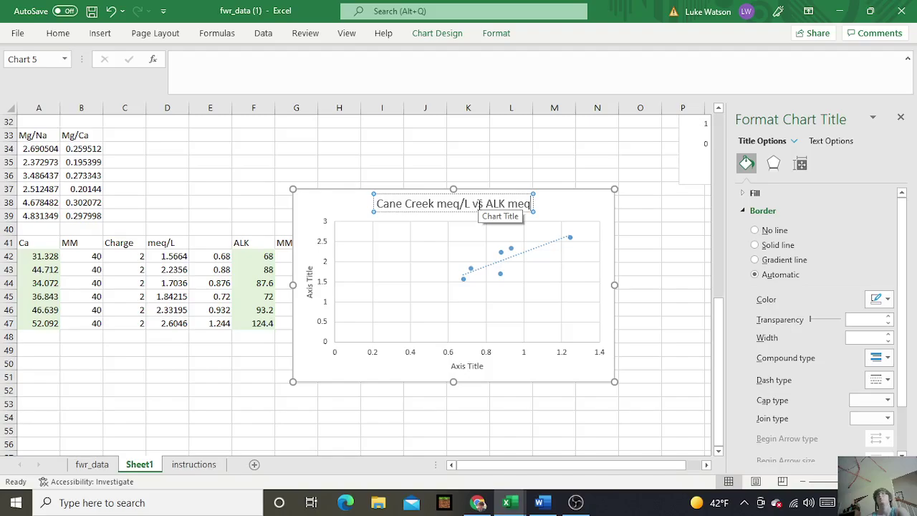
type("/L")
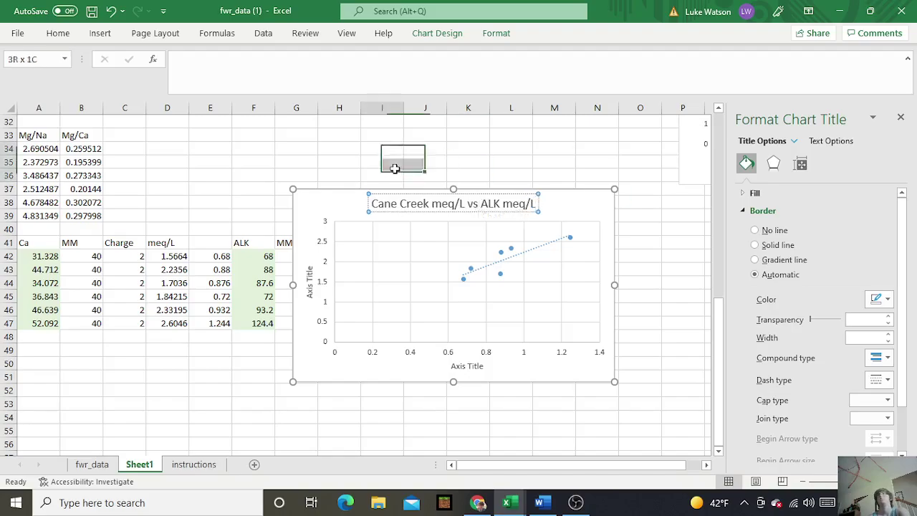
left_click(296, 148)
left_click_drag(308, 203, 660, 223)
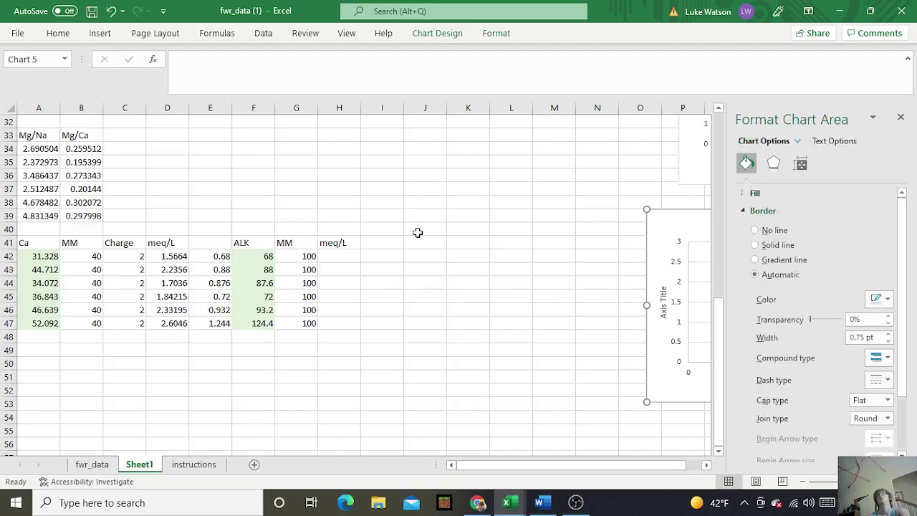
Enter the header mg in A49, below the calcium and alkalinity tables
scroll(417, 232, "down", 3)
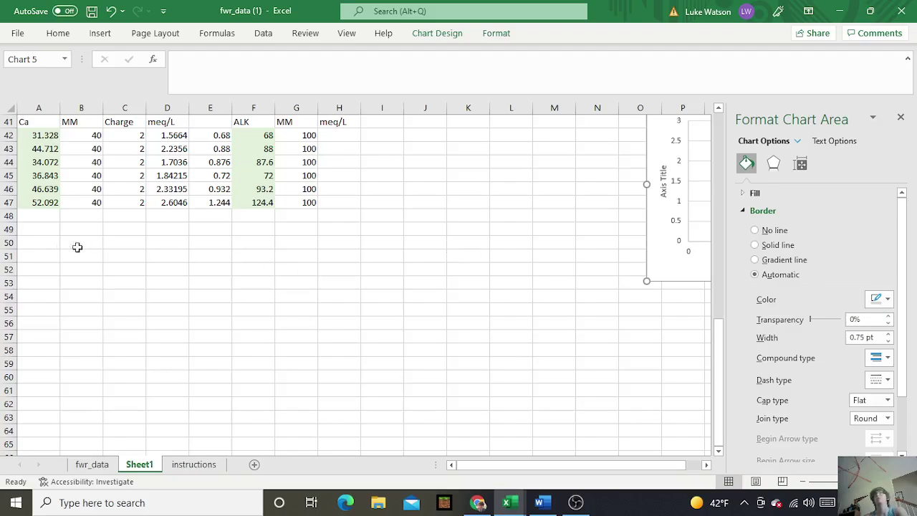
left_click(40, 230)
type("mg")
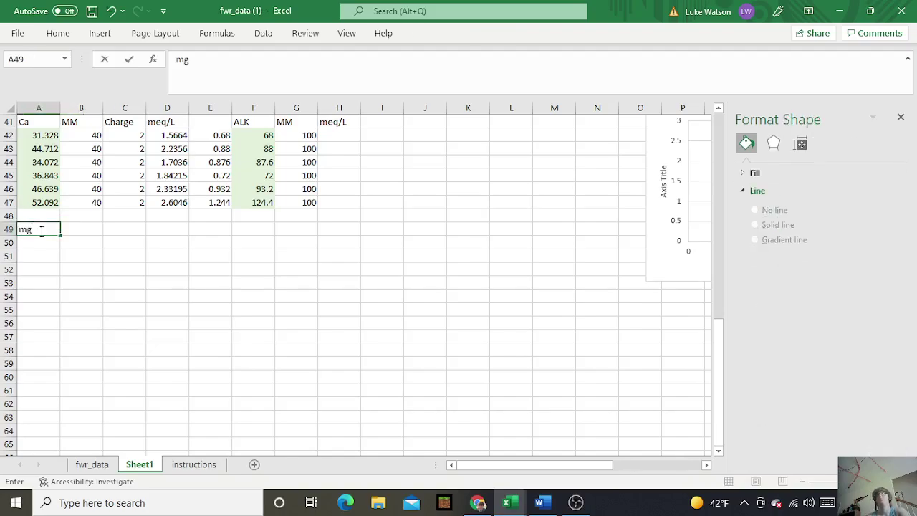
scroll(133, 222, "up", 3)
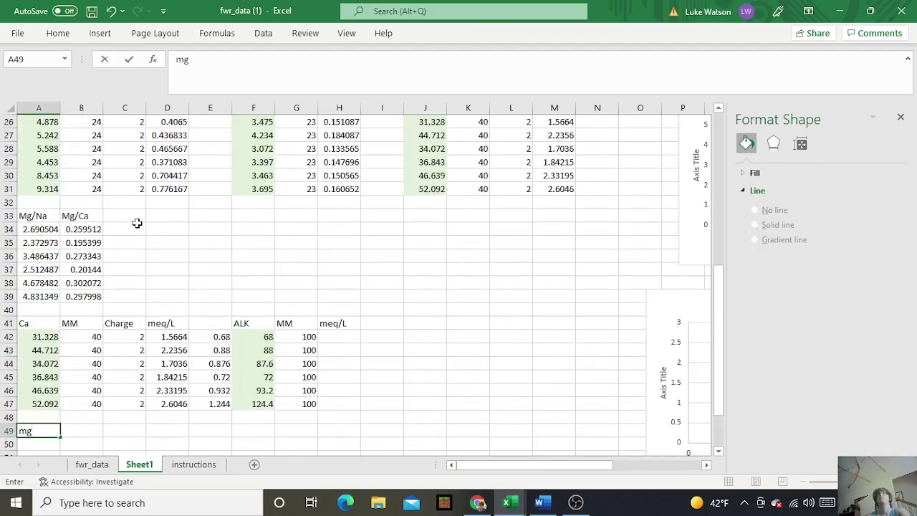
left_click(46, 363)
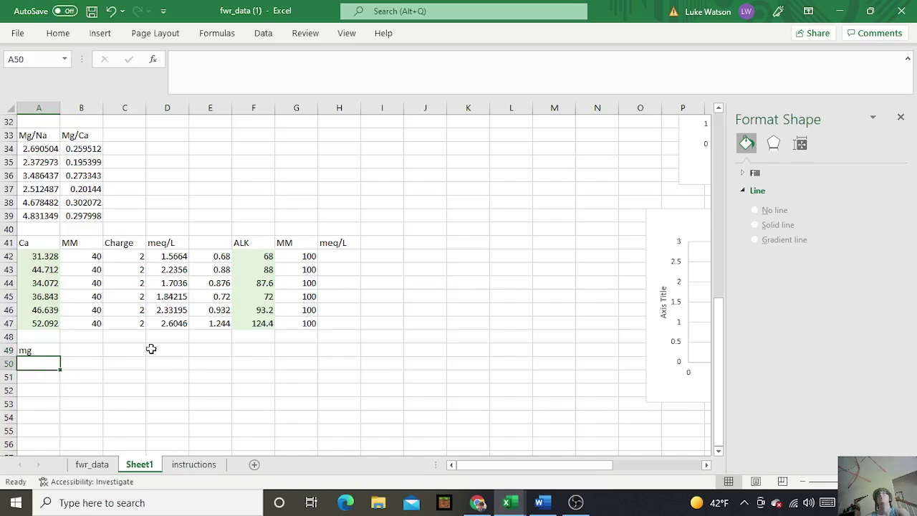
Copy the magnesium values and molar masses from A26:B31 into the new mg table starting at A50
scroll(151, 346, "up", 7)
left_click_drag(41, 326, 96, 388)
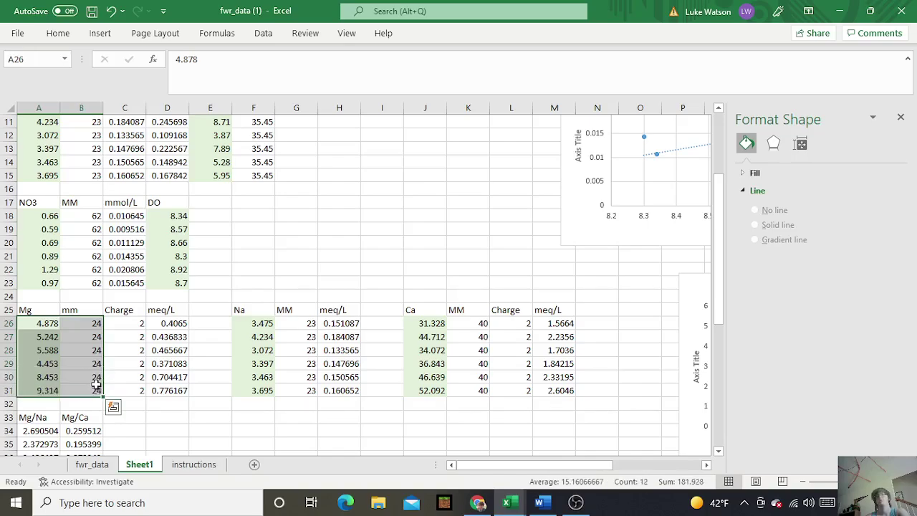
key("ctrl+c")
scroll(105, 369, "down", 3)
scroll(105, 369, "down", 4)
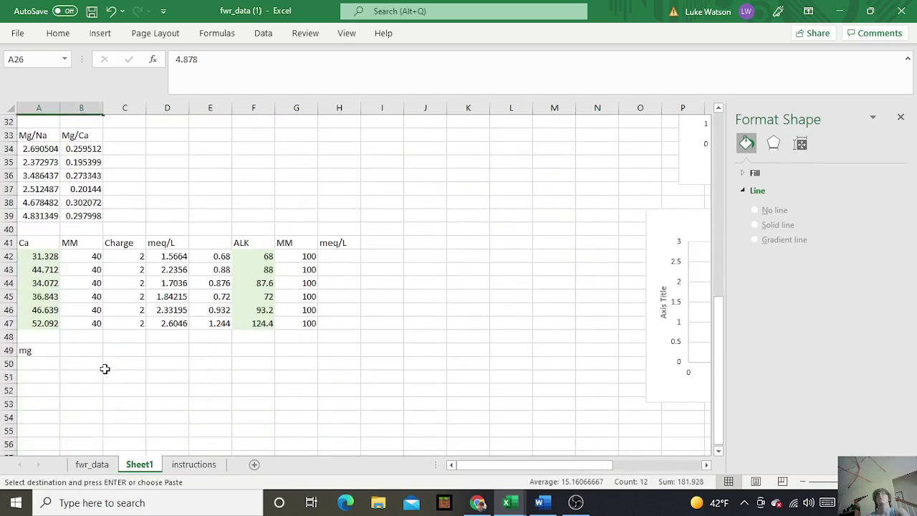
left_click(37, 364)
key("ctrl+v")
left_click(124, 363)
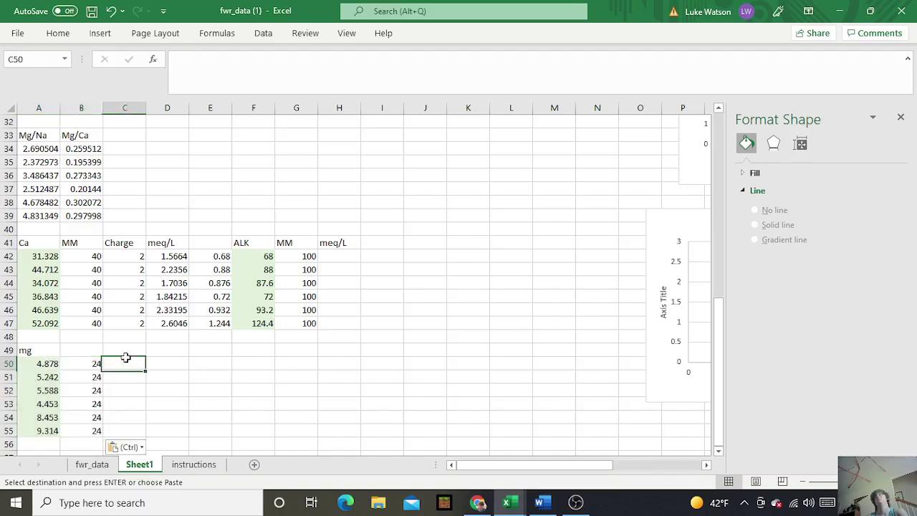
Label the mg table's next two columns mm in B49 and mmol/L in C49
left_click(87, 349)
type("mm")
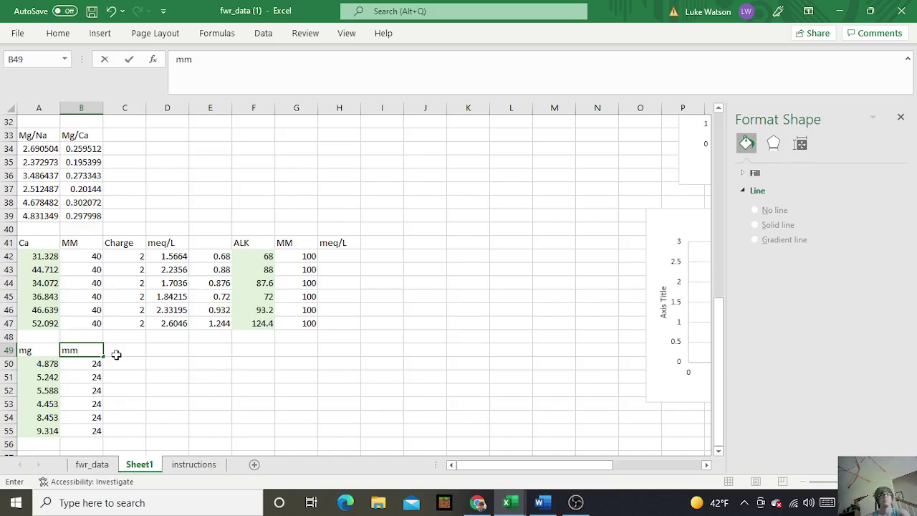
left_click(156, 386)
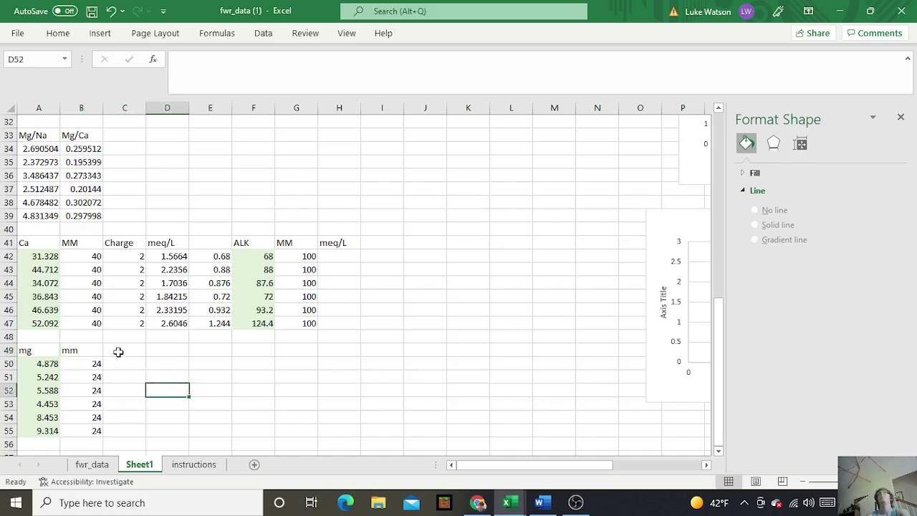
left_click(118, 350)
type("mmol/L")
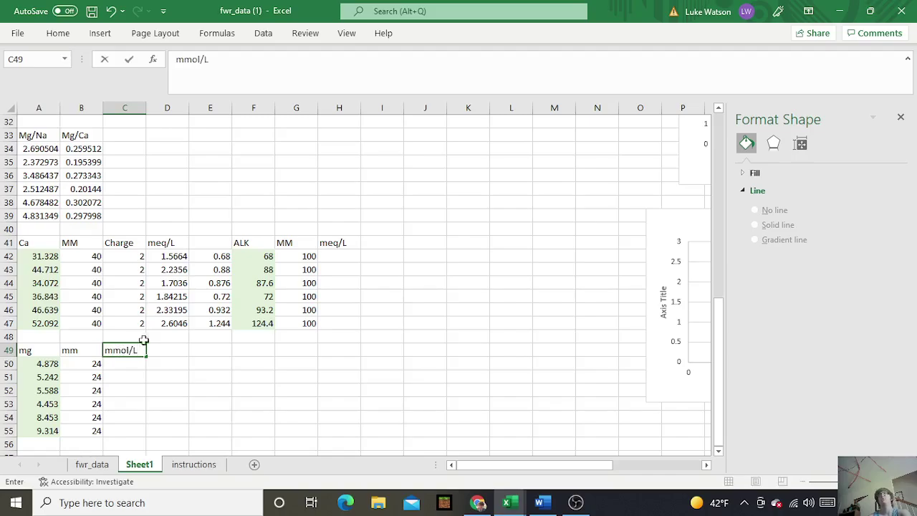
Calculate magnesium mmol/L in C50 with =A50/B50 and fill the formula down to C55
left_click(133, 363)
type("=")
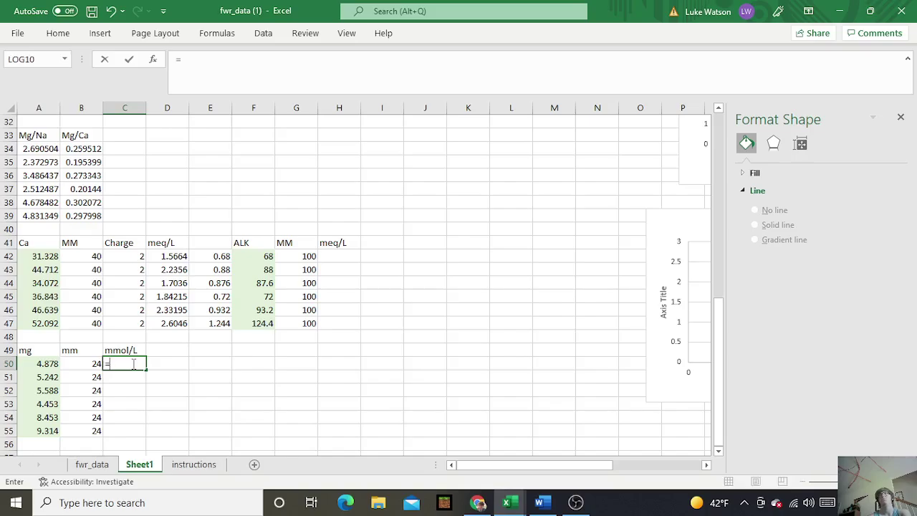
left_click(36, 363)
type("/")
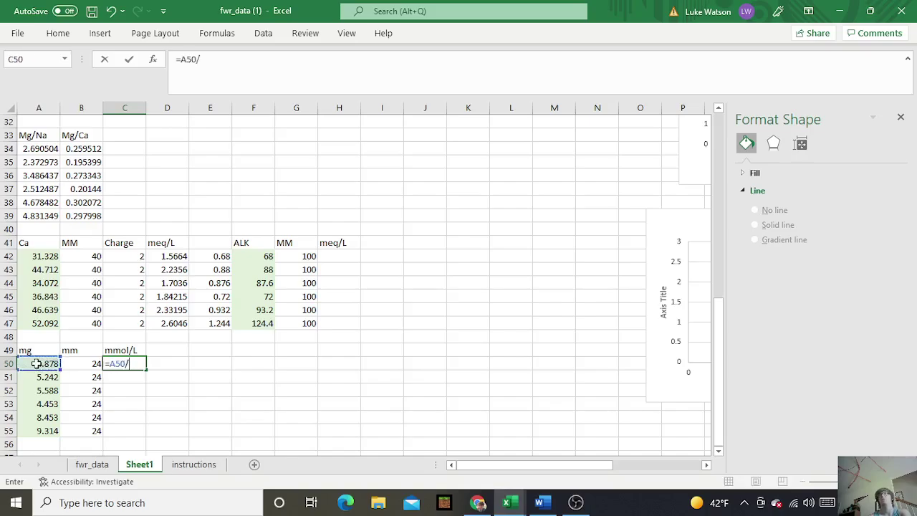
left_click(83, 362)
key("Return")
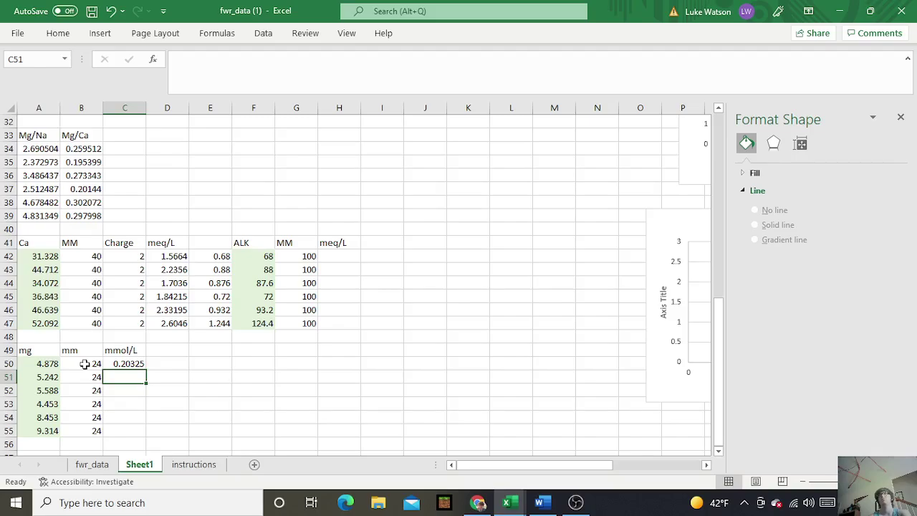
left_click(138, 361)
left_click_drag(146, 369, 147, 432)
left_click(201, 404)
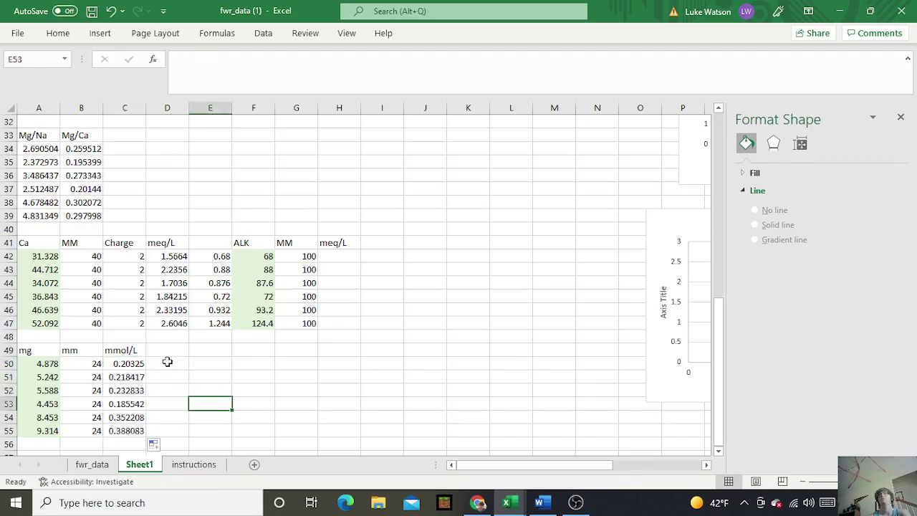
Enter the header Na in E49, beside the magnesium table
left_click(206, 349)
type("NA")
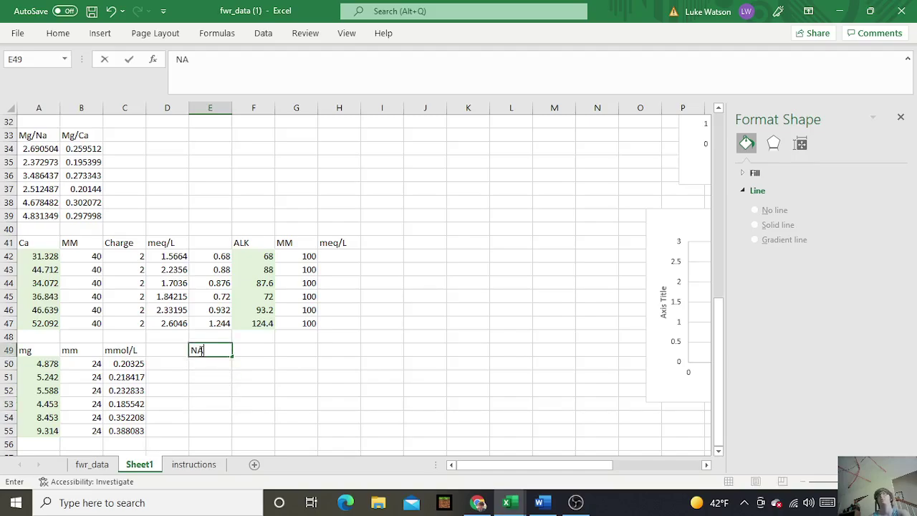
left_click(381, 392)
Copy the sodium values, molar masses and calculated concentrations from F26:H31 to the Na table starting at E50
scroll(378, 386, "up", 5)
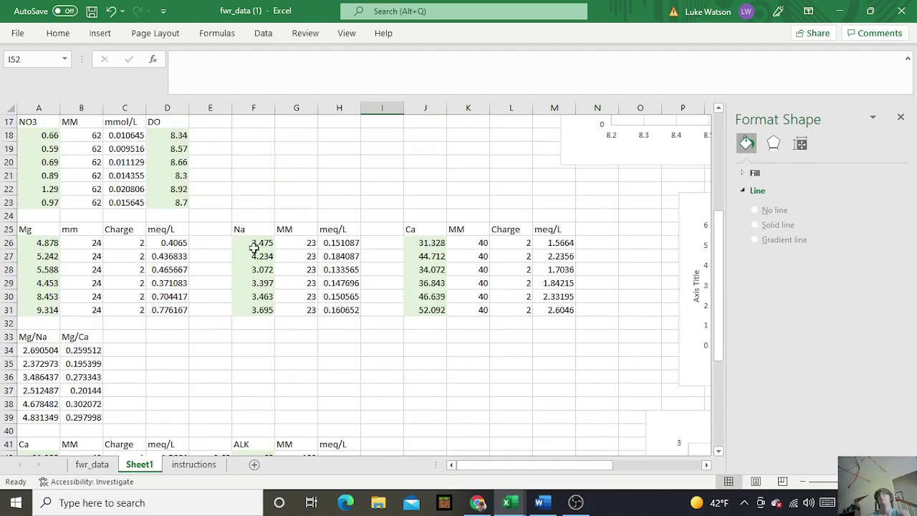
left_click_drag(253, 247, 310, 312)
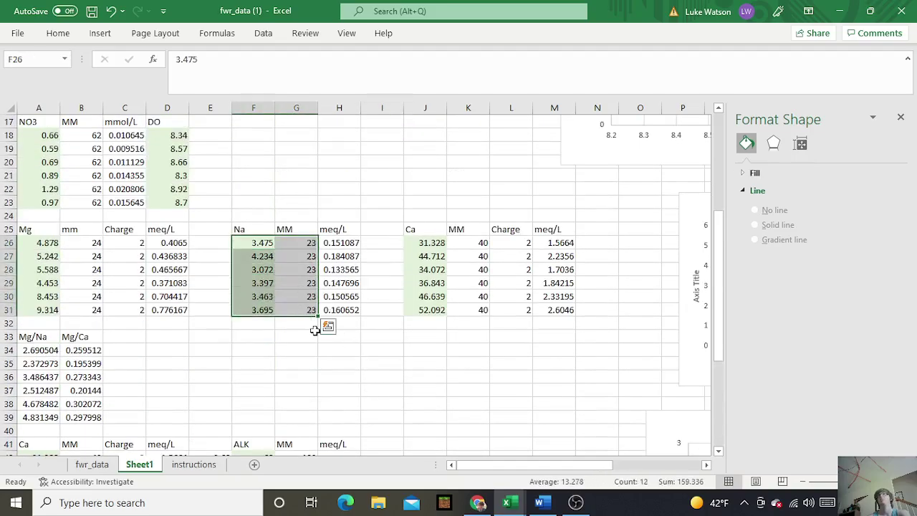
left_click(313, 379)
left_click_drag(264, 242, 365, 307)
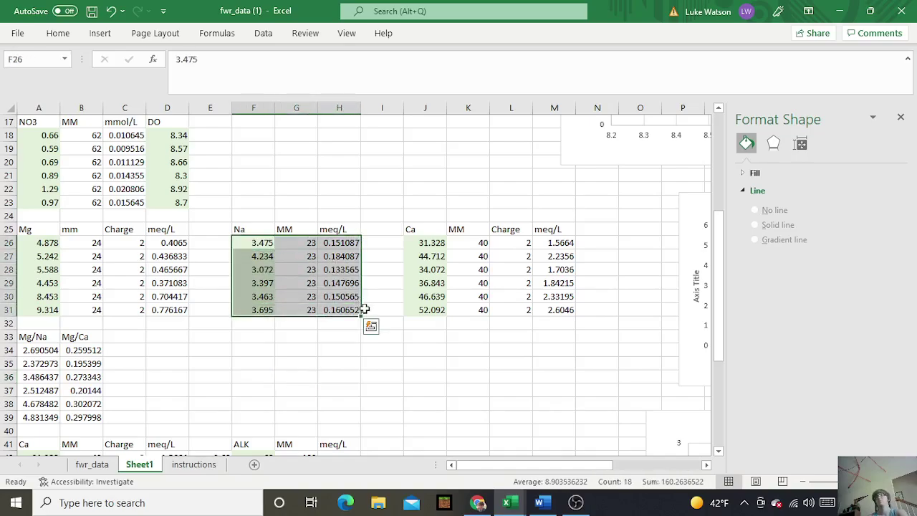
key("ctrl+c")
scroll(364, 308, "down", 6)
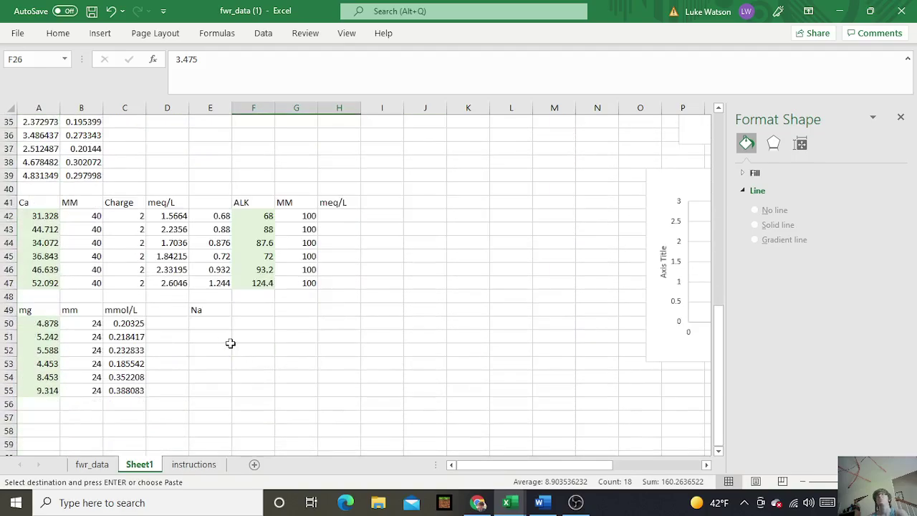
left_click(213, 323)
key("ctrl+v")
left_click(393, 336)
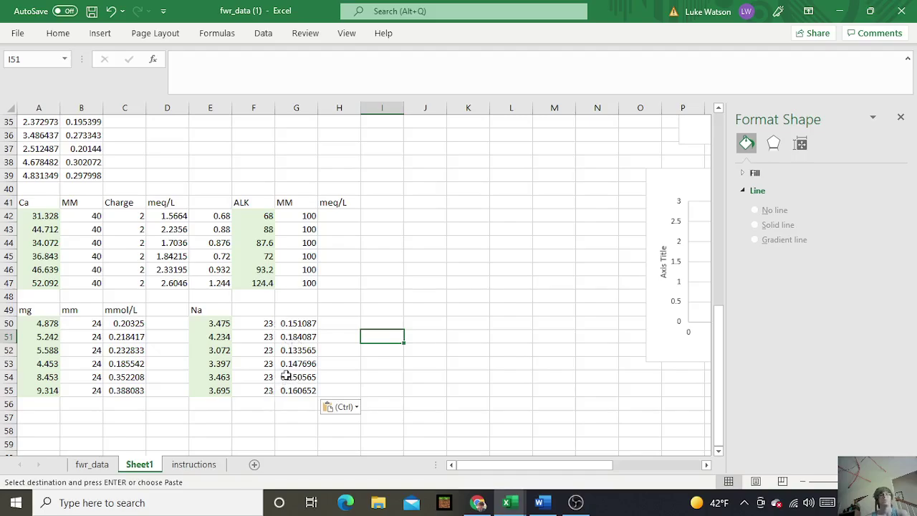
Enter the header Mg/Na in A57, below the magnesium table
scroll(285, 375, "down", 1)
left_click(45, 376)
type("Mg/Na")
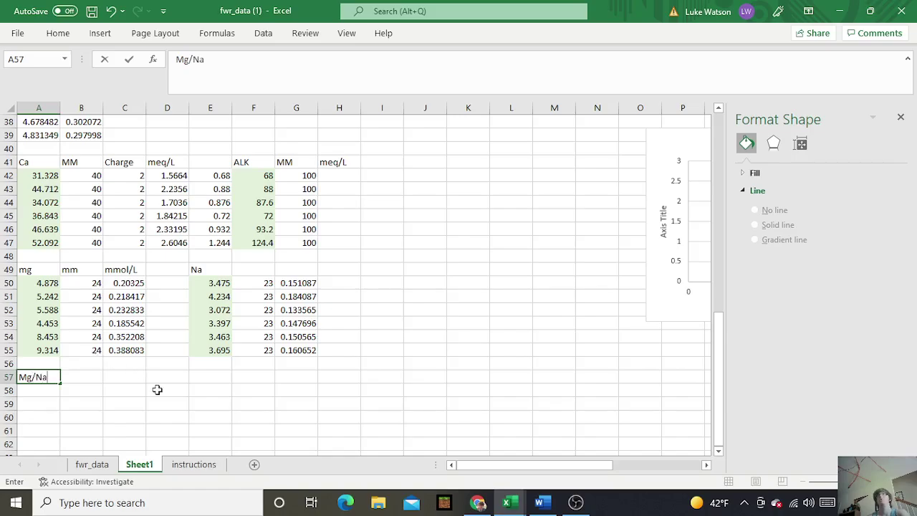
left_click(156, 391)
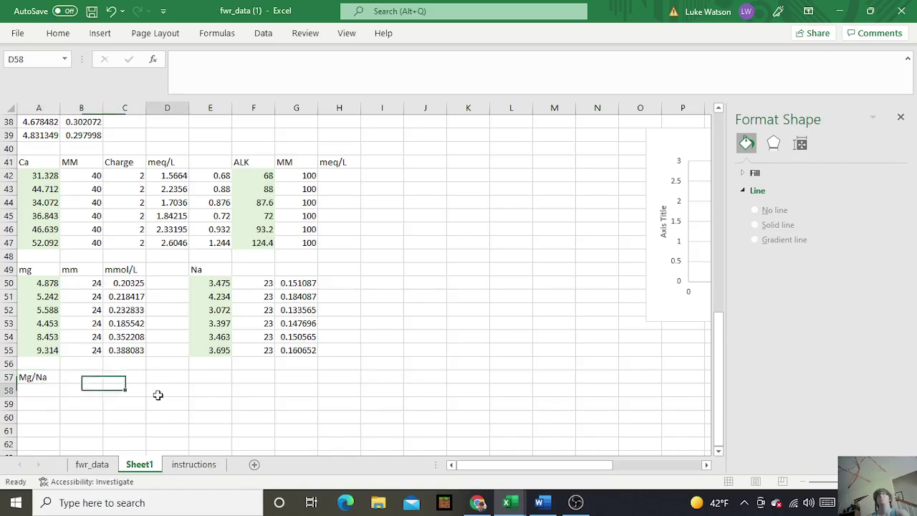
Calculate the Mg/Na ratio in A58 with =C50/G50 and fill the formula down to A67
left_click(45, 386)
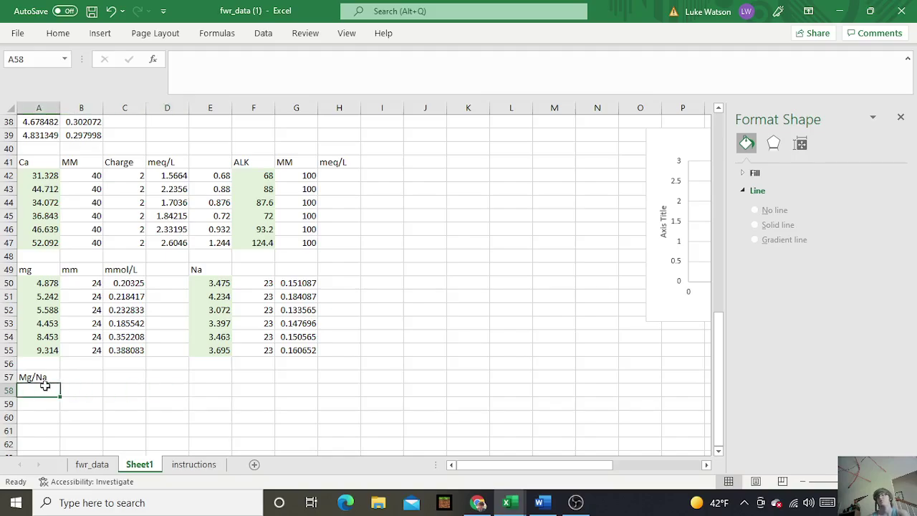
type("=")
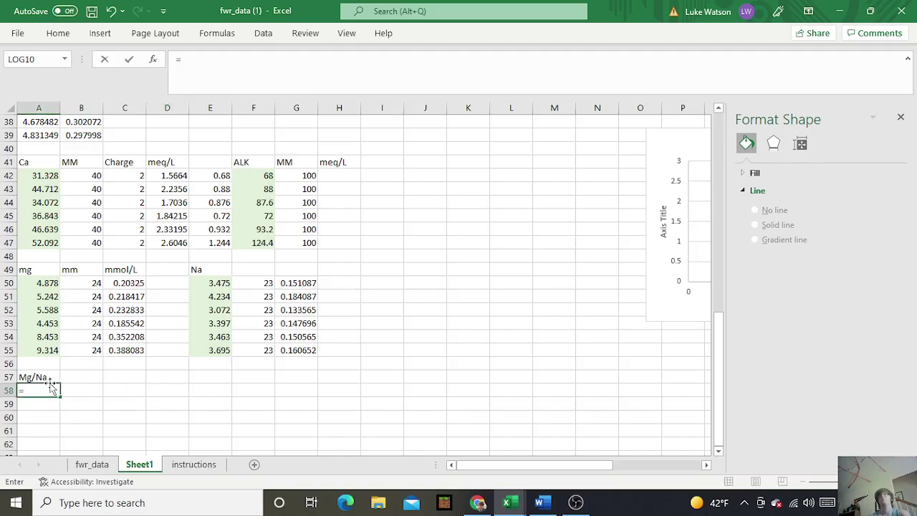
left_click(127, 285)
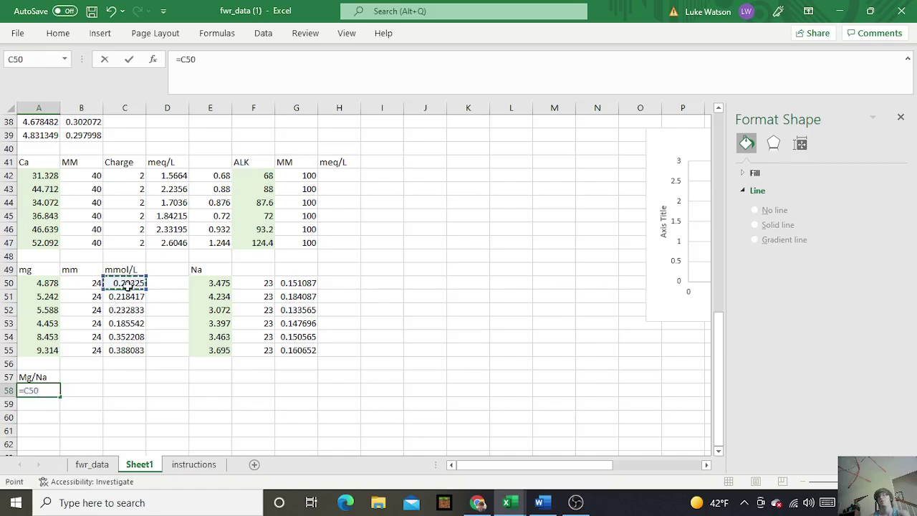
type("/")
left_click(304, 284)
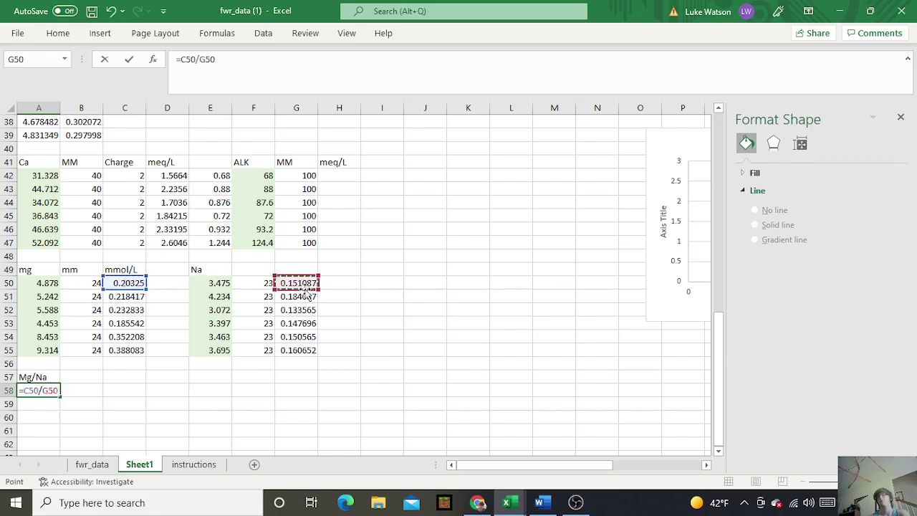
key("Return")
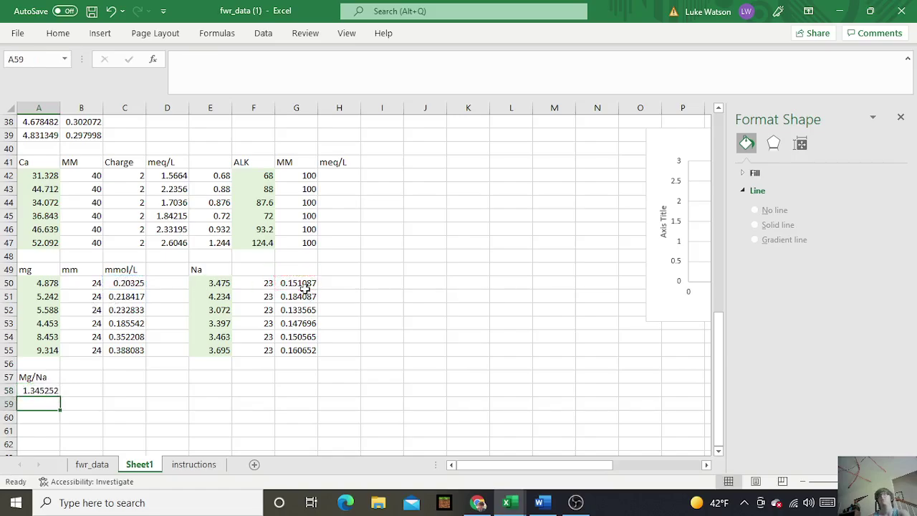
left_click(50, 392)
left_click_drag(60, 401, 61, 437)
left_click(51, 430)
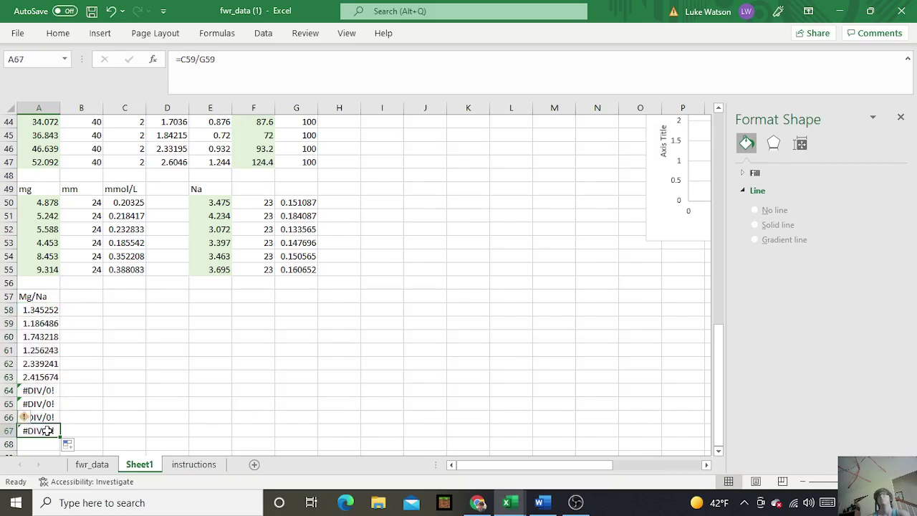
Clear the surplus ratio formulas from A64:A67, below the six Mg/Na results
left_click_drag(51, 394, 53, 434)
key("BackSpace")
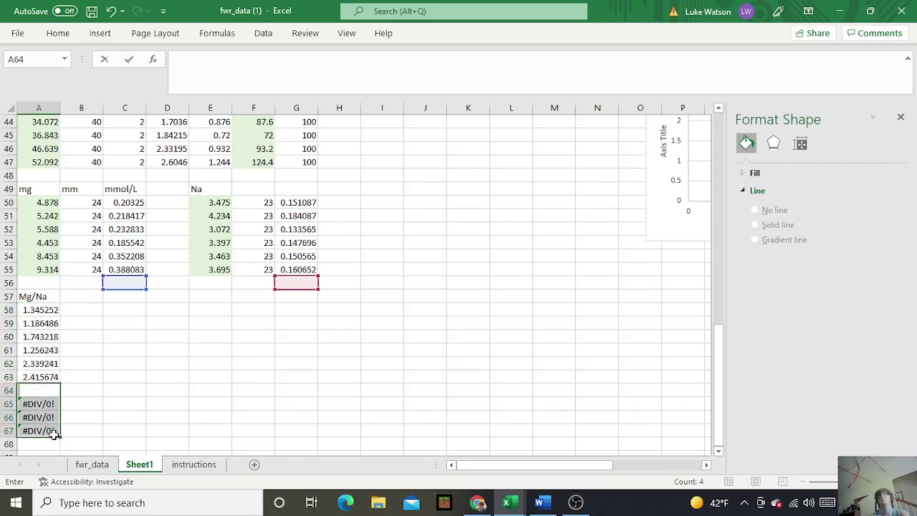
key("Return")
key("BackSpace")
key("Return")
key("BackSpace")
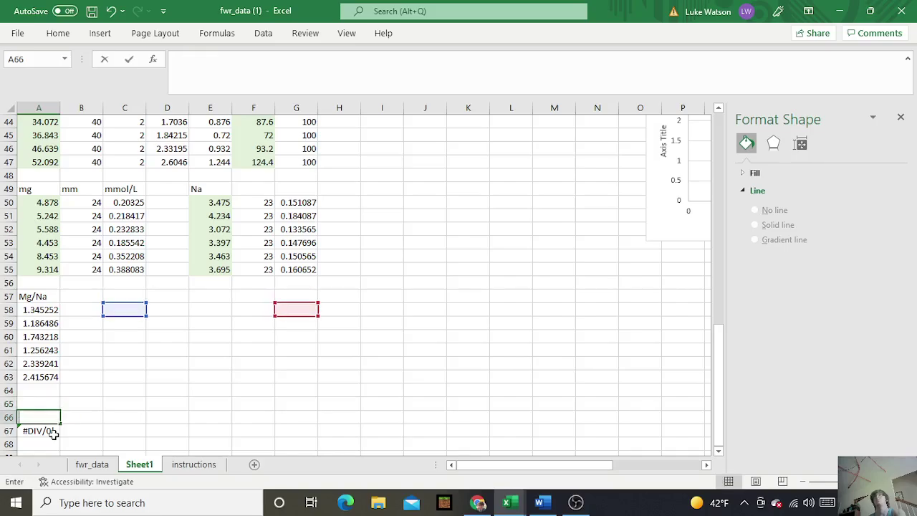
key("Return")
key("BackSpace")
left_click(106, 418)
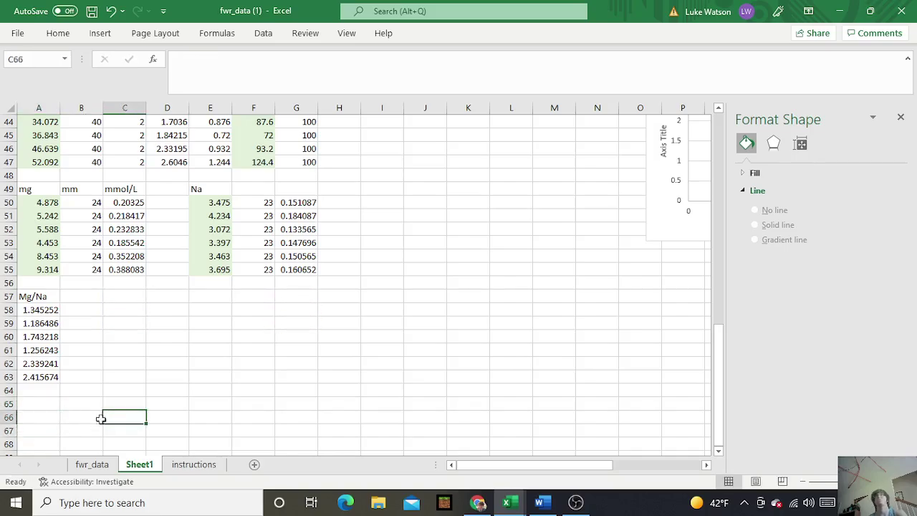
Enter the header Ca/Na in B57 and the header Ca in I49 for a calcium table
left_click(96, 300)
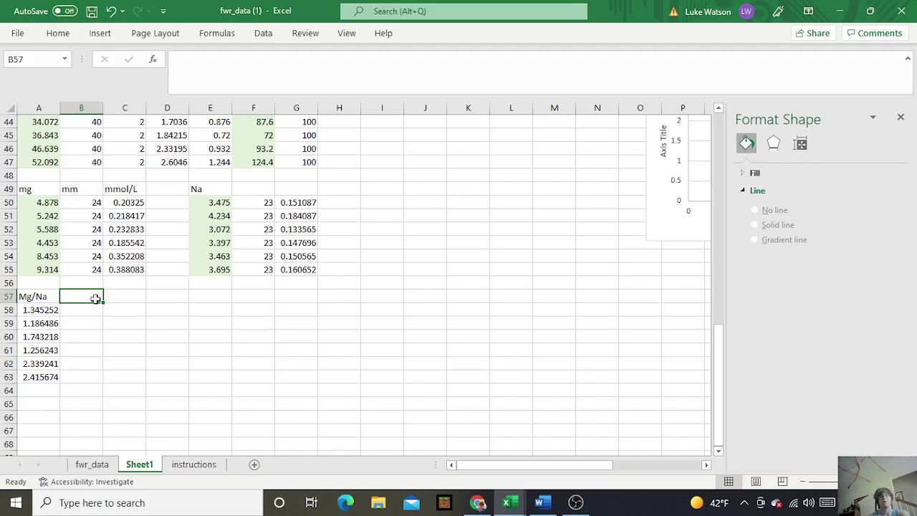
type("Ca/Na")
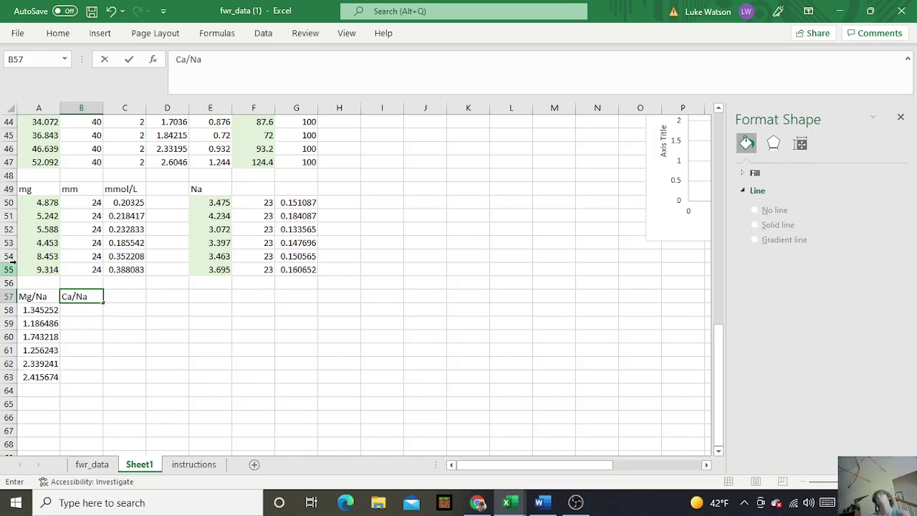
left_click(164, 285)
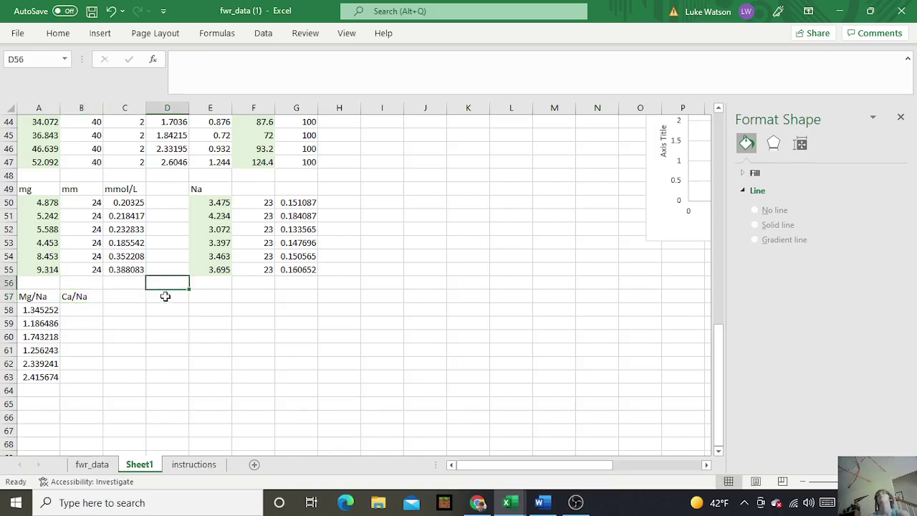
left_click(372, 189)
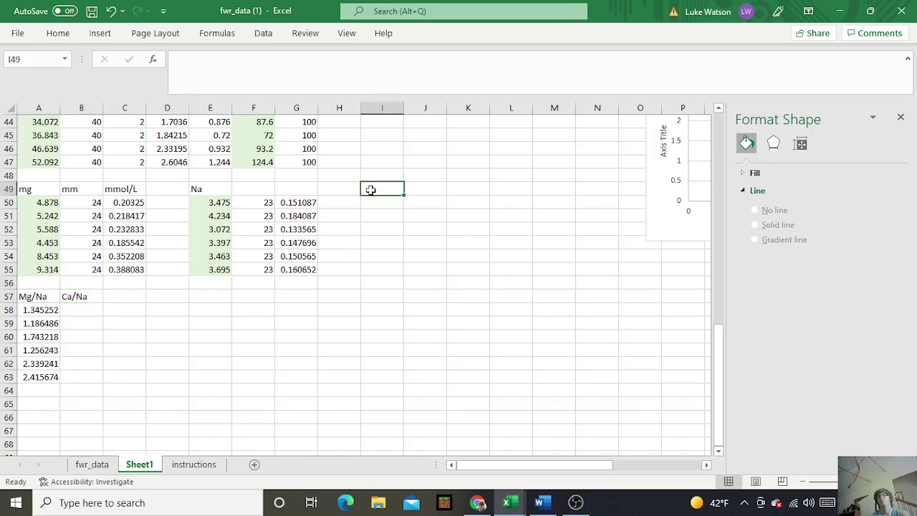
type("Ca")
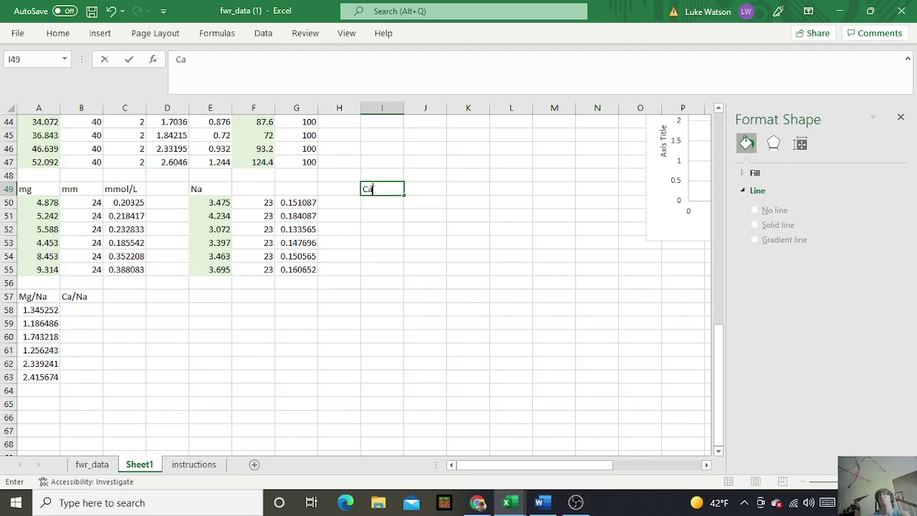
scroll(451, 229, "up", 5)
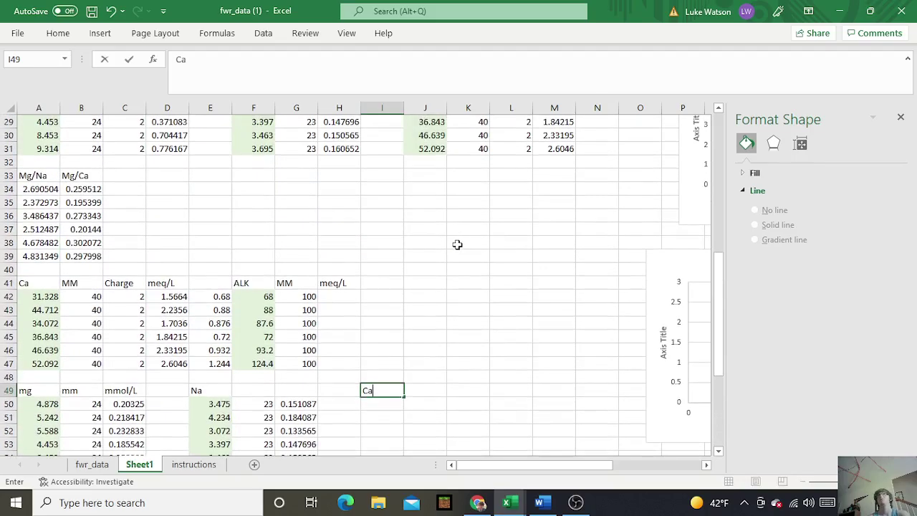
left_click(449, 260)
Copy the calcium concentrations and molar masses from A42:B47 into the new calcium table starting at I50
scroll(449, 260, "down", 2)
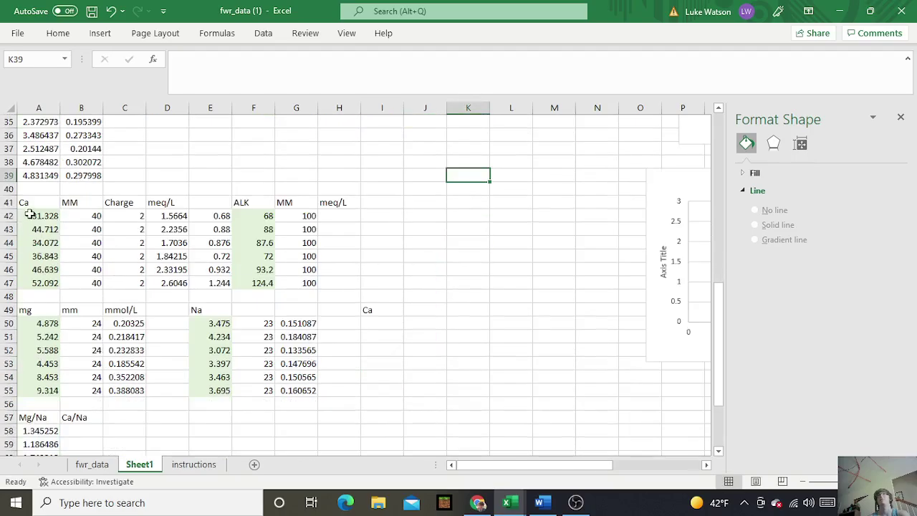
left_click_drag(30, 215, 92, 279)
key("ctrl+c")
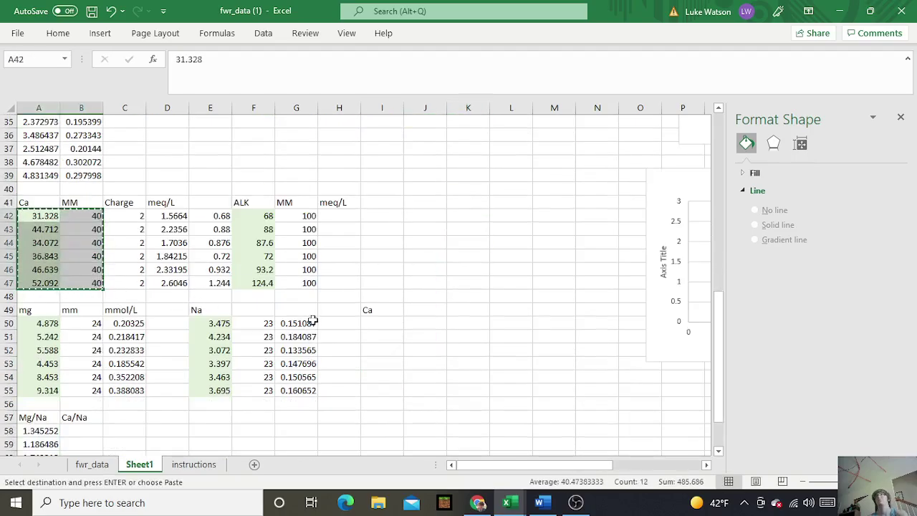
left_click(380, 323)
key("ctrl+v")
left_click(511, 346)
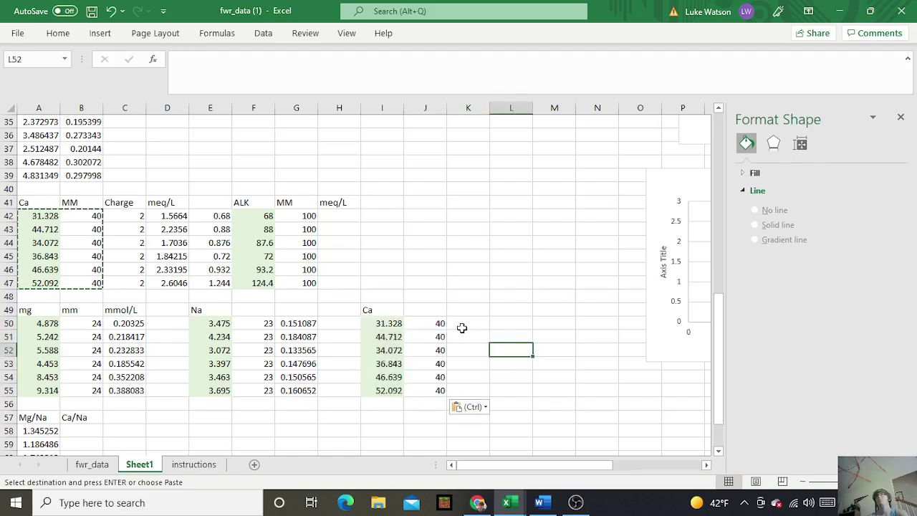
Enter the header MM in J49 for the calcium table and in F49 for the sodium table
left_click(462, 322)
left_click(425, 309)
type("MM")
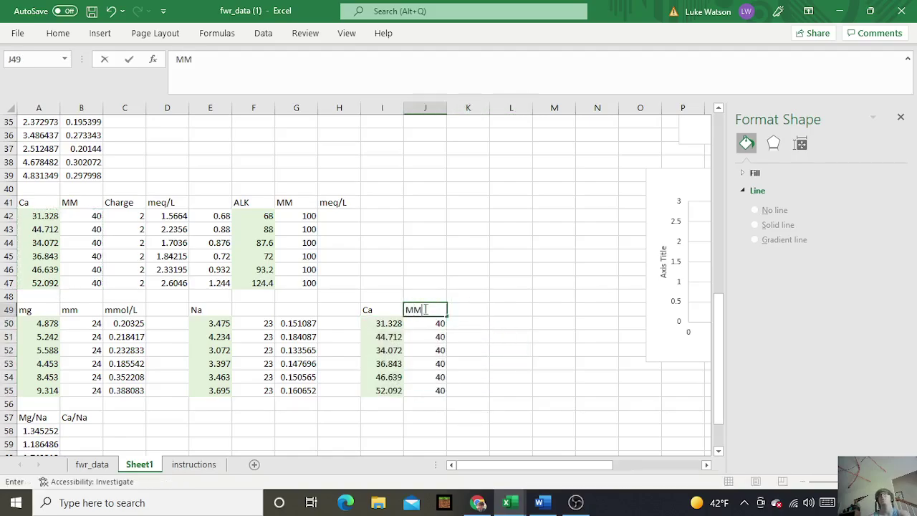
left_click(244, 308)
type("MM")
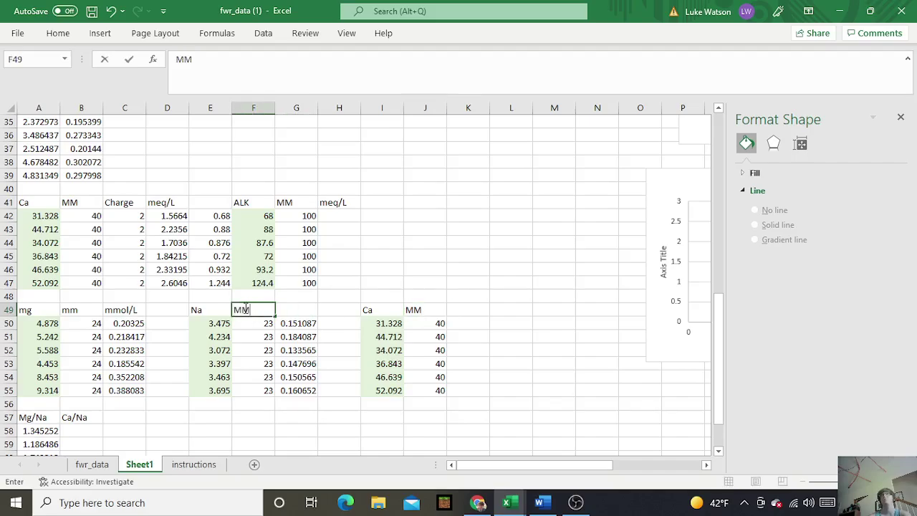
Enter the header mmol/L in G49 for sodium and in K49 for calcium
left_click(294, 307)
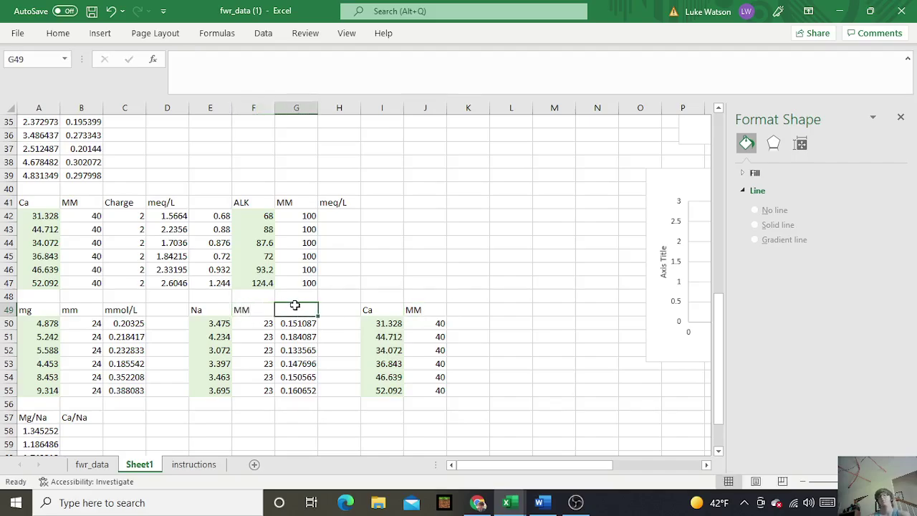
type("mmo")
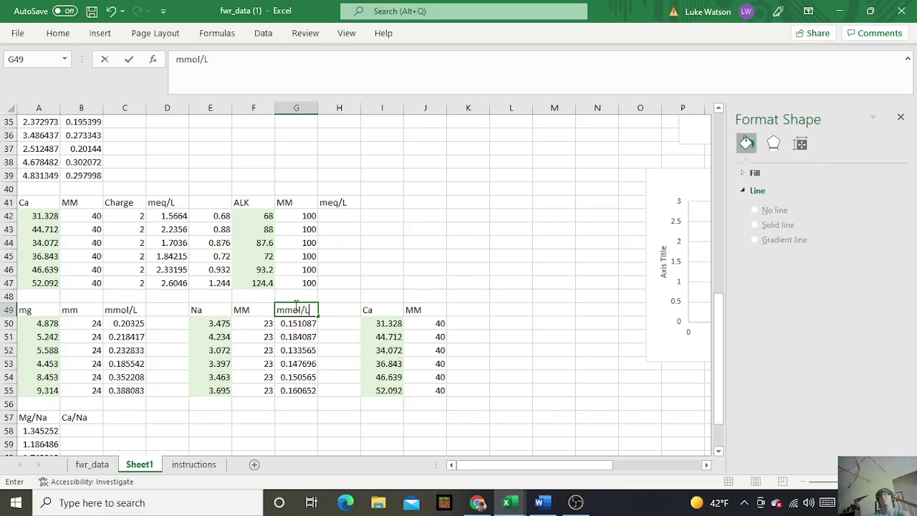
type("l/L")
left_click(467, 314)
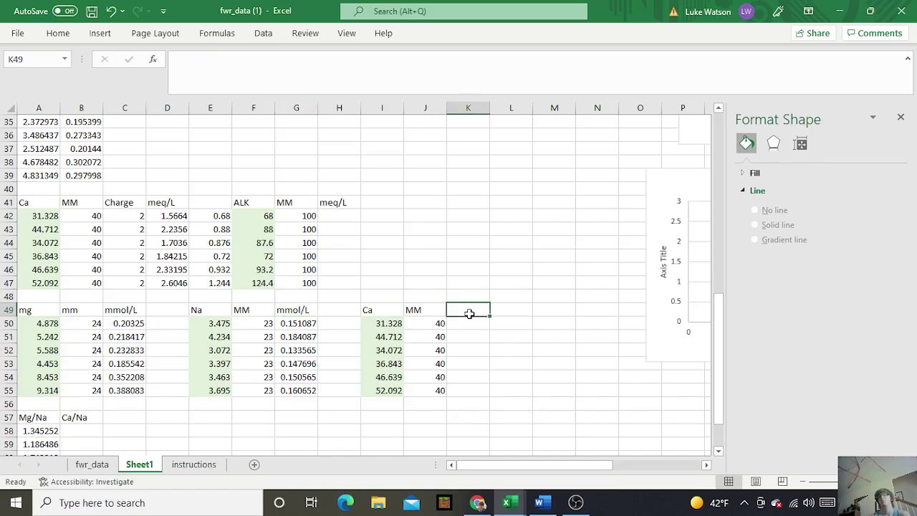
type("mmo")
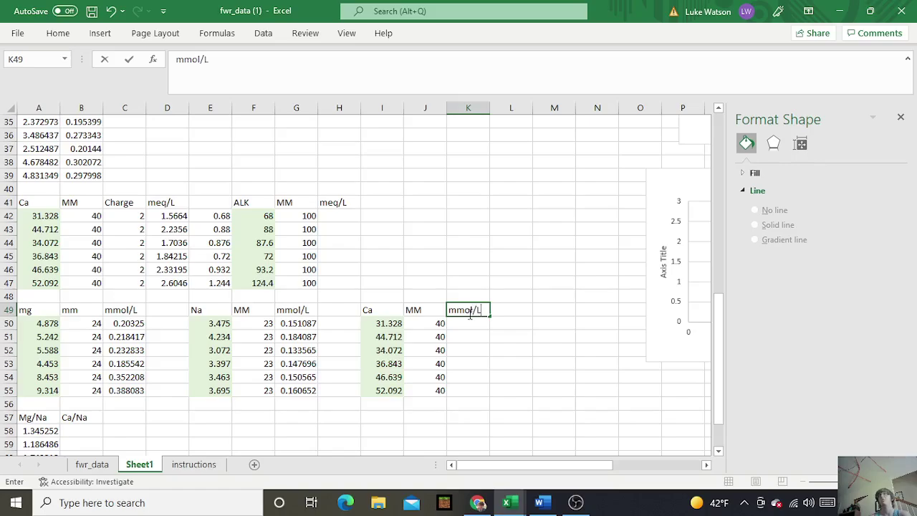
type("l/L")
Calculate calcium mmol/L in K50 with =I50/J50 and fill the formula down to K55
left_click(456, 329)
type("=")
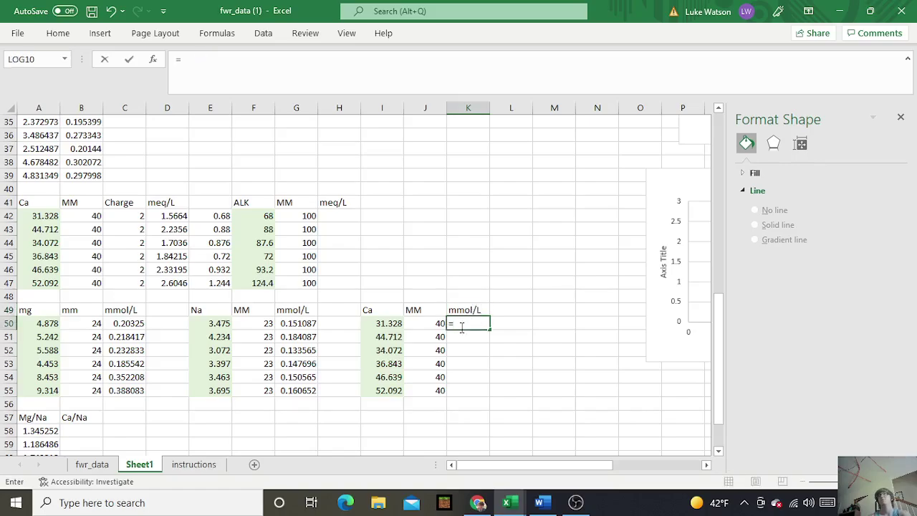
left_click(388, 323)
type("/")
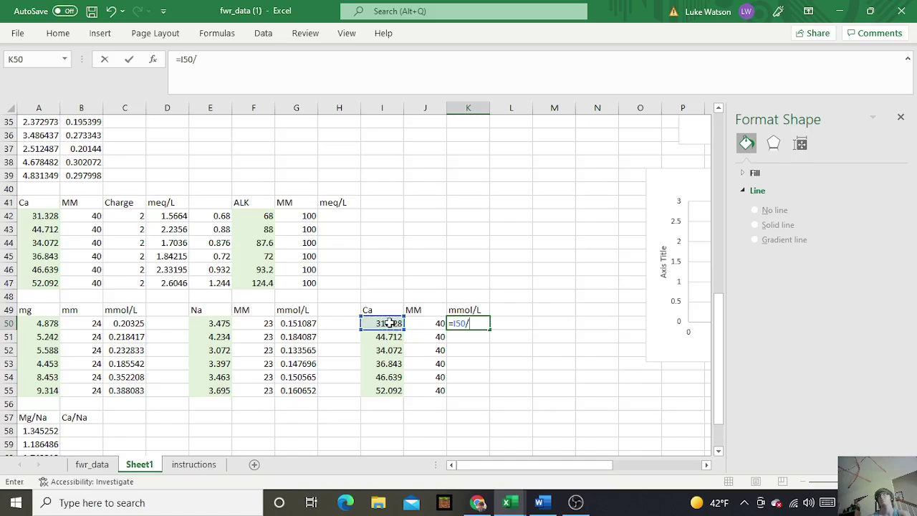
left_click(431, 325)
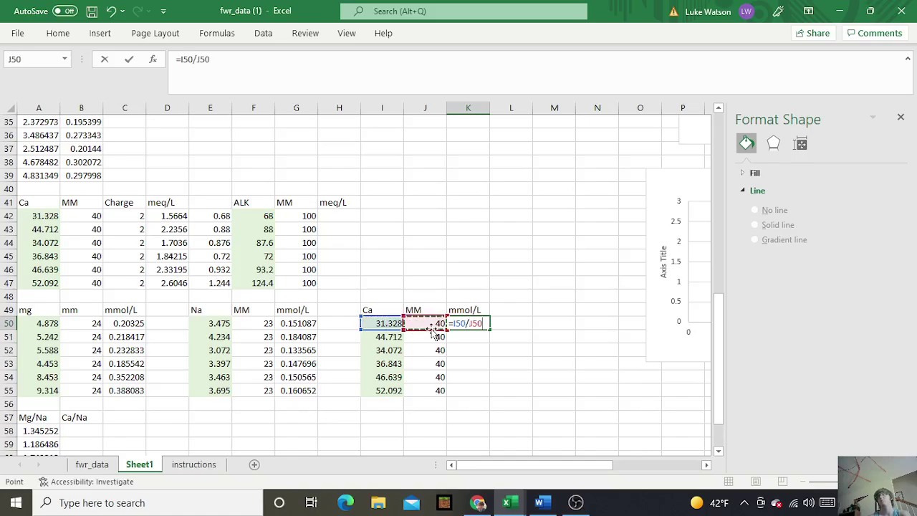
key("Return")
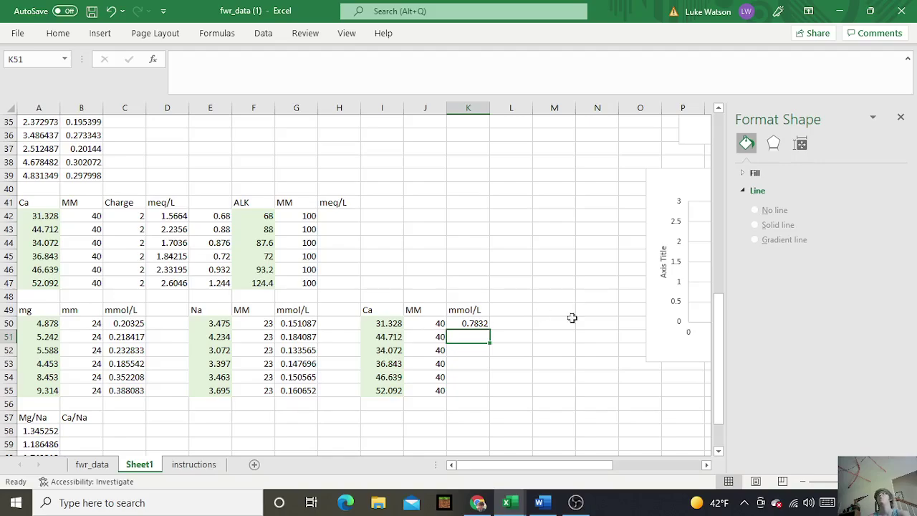
left_click(552, 336)
left_click(484, 324)
left_click_drag(490, 329, 491, 392)
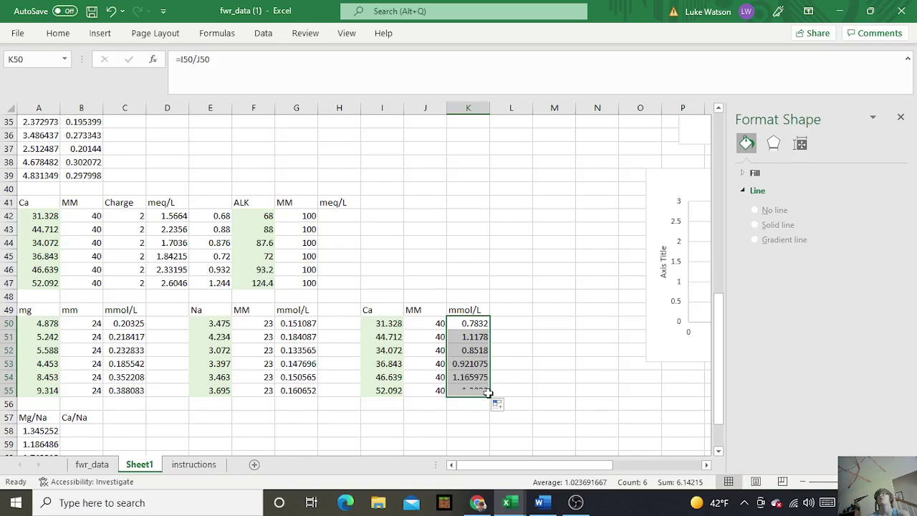
Calculate the Ca/Na ratio in B58 with =K50/G50 and fill the formula down to B63
left_click(426, 416)
scroll(433, 410, "down", 1)
scroll(433, 410, "down", 1)
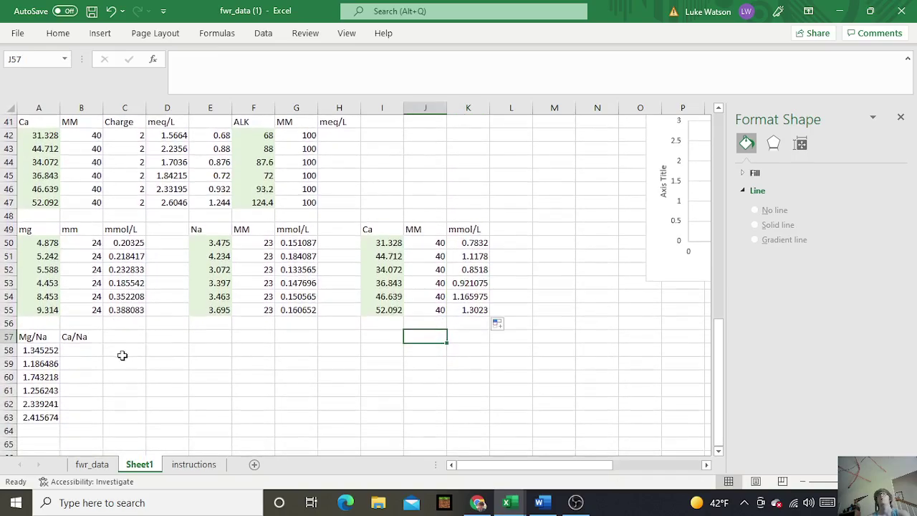
double_click(86, 350)
type("=")
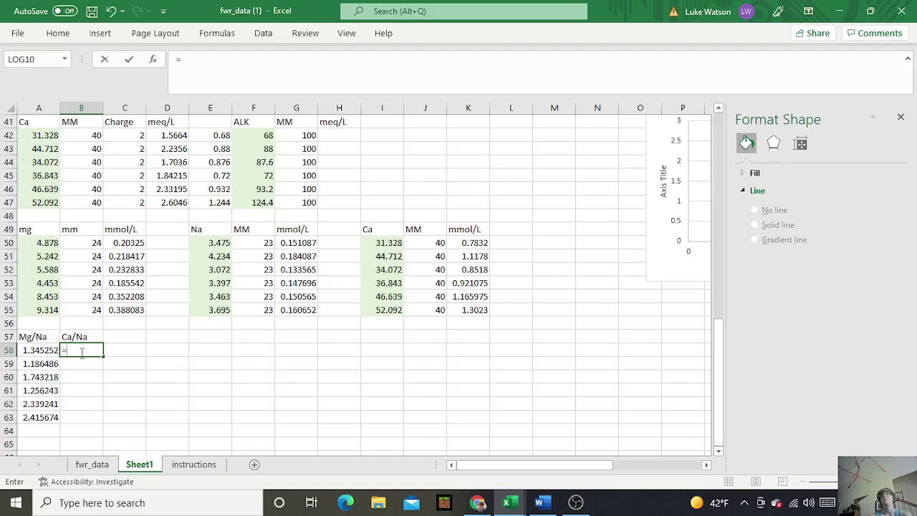
left_click(454, 242)
type("/")
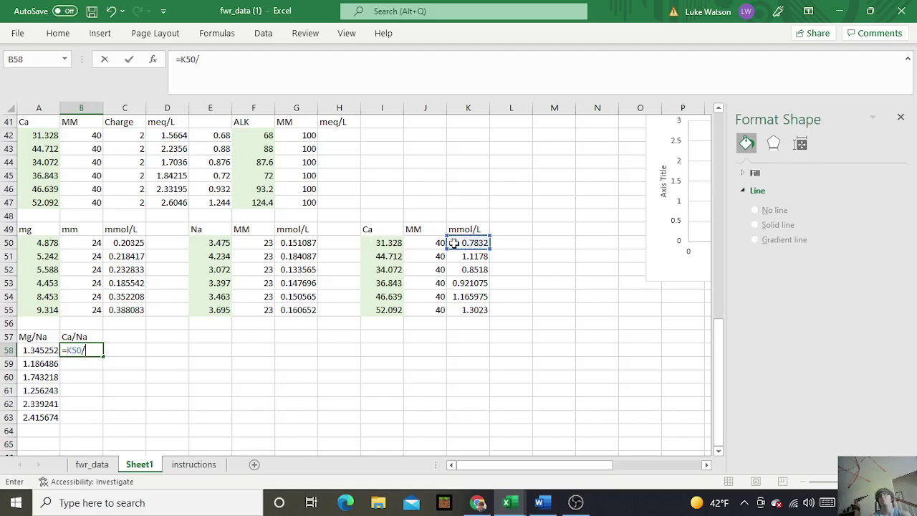
left_click(294, 244)
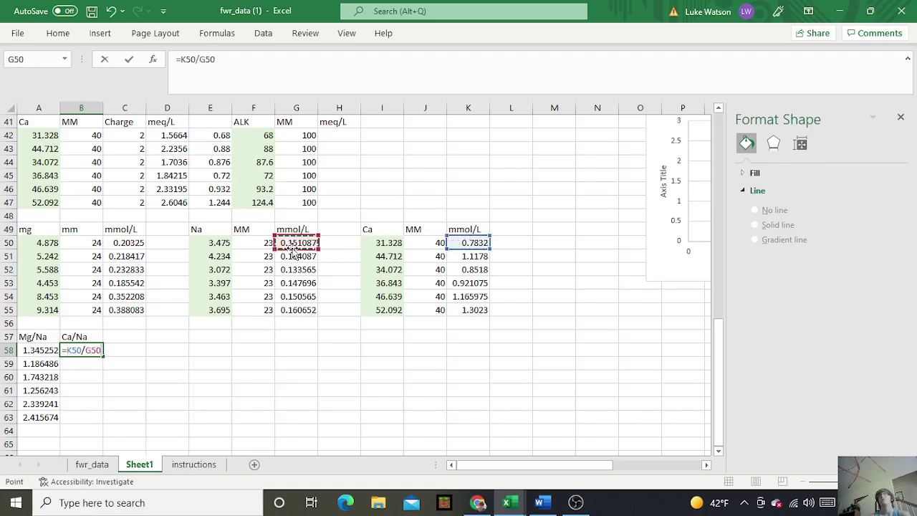
key("Return")
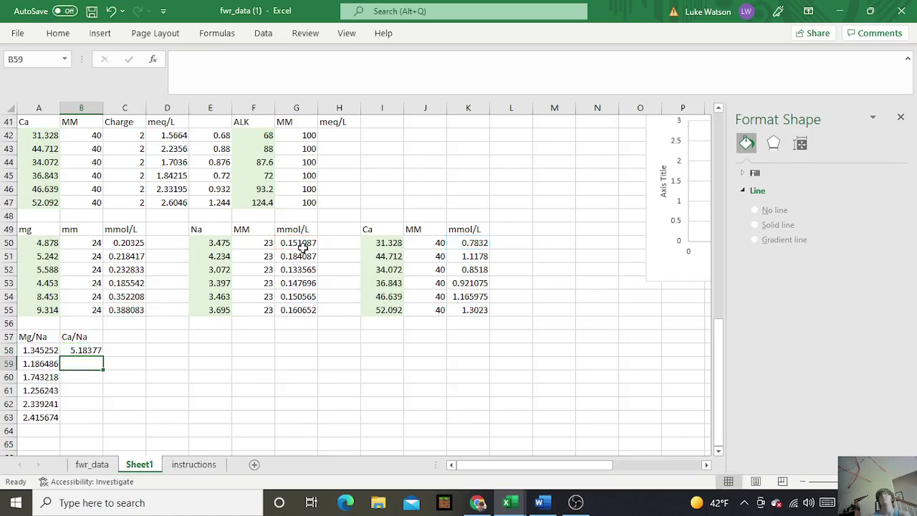
left_click(99, 351)
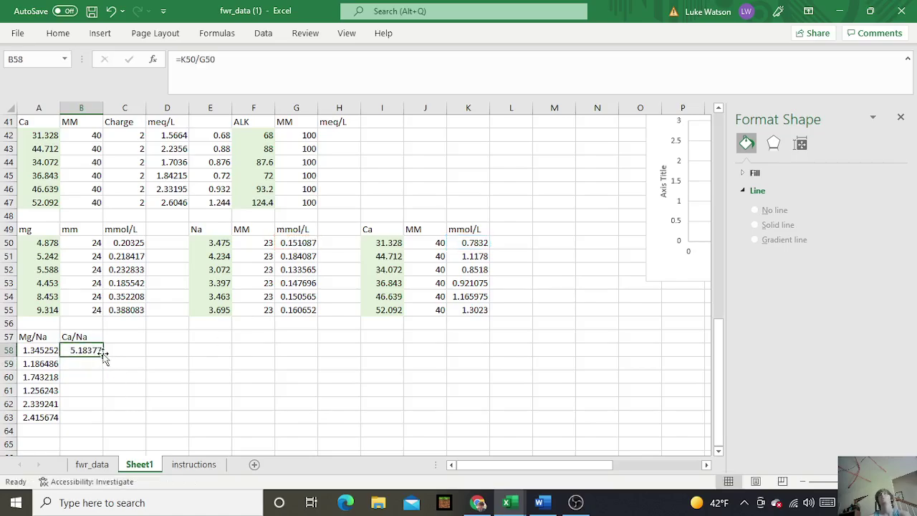
left_click_drag(104, 359, 104, 418)
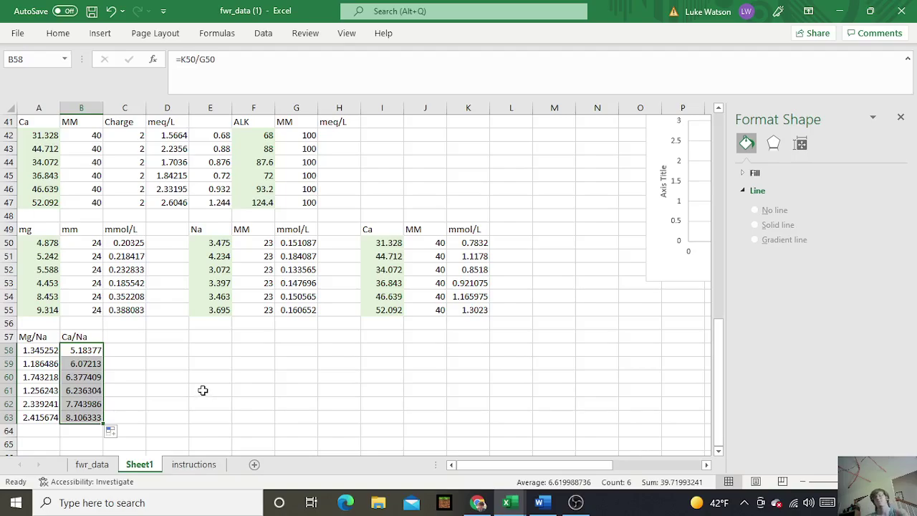
left_click(119, 358)
Insert a scatter chart of the Mg/Na and Ca/Na ratios in A58:B63
left_click_drag(41, 350, 86, 418)
left_click(100, 33)
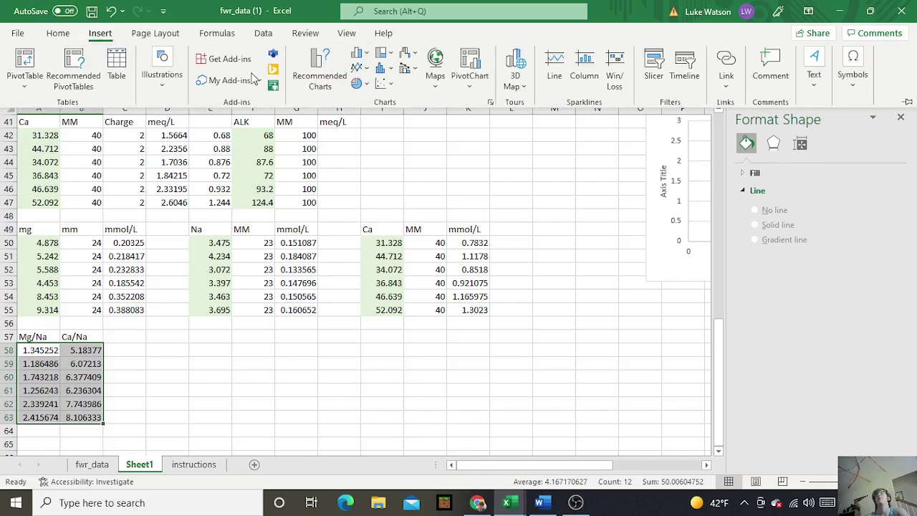
left_click(390, 86)
left_click(394, 125)
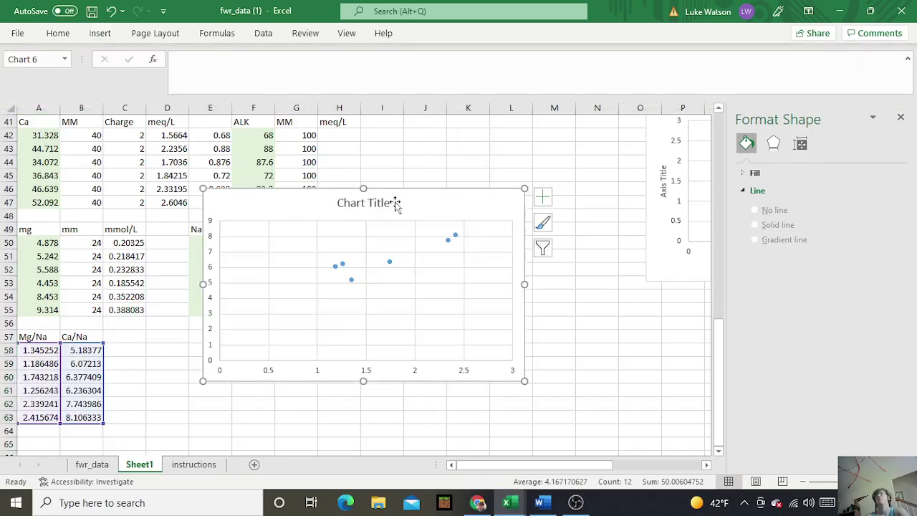
Swap the new chart's series data, using B58:B63 as the X values and A58:A63 as the Y values
right_click(470, 203)
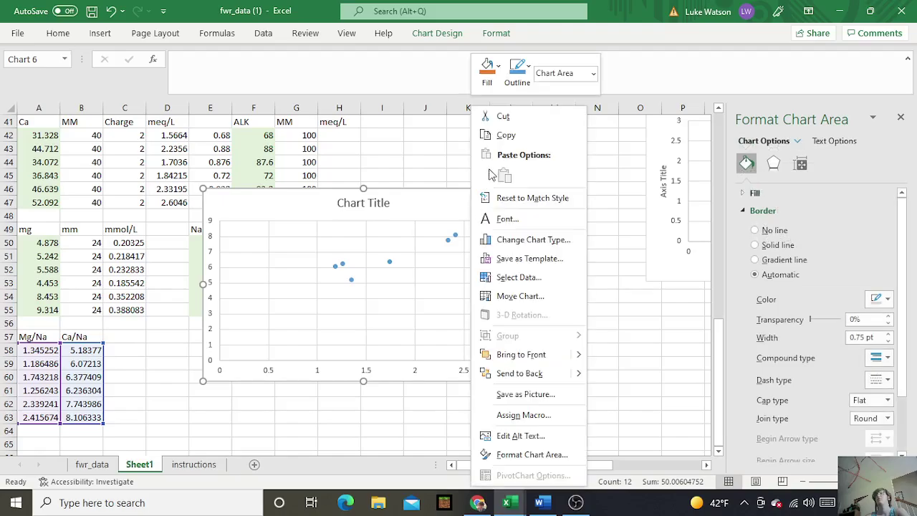
left_click(520, 277)
left_click(554, 242)
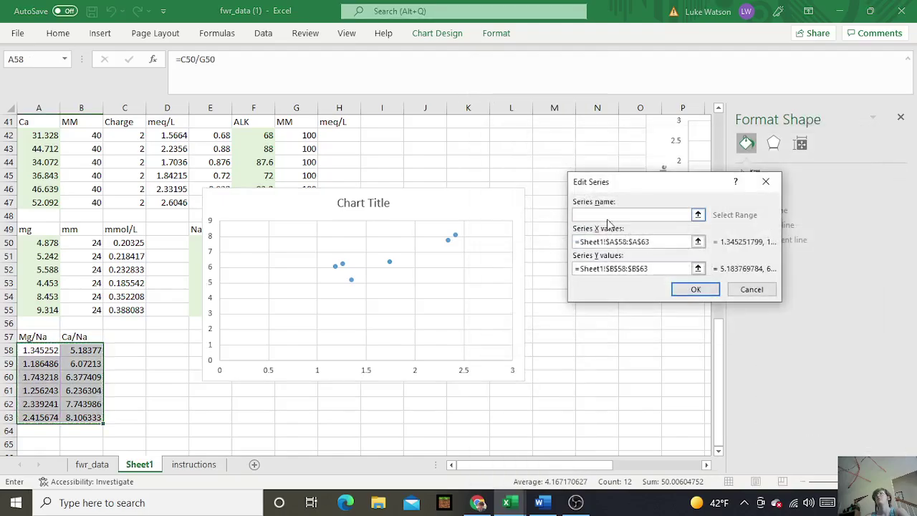
left_click(586, 242)
type("=")
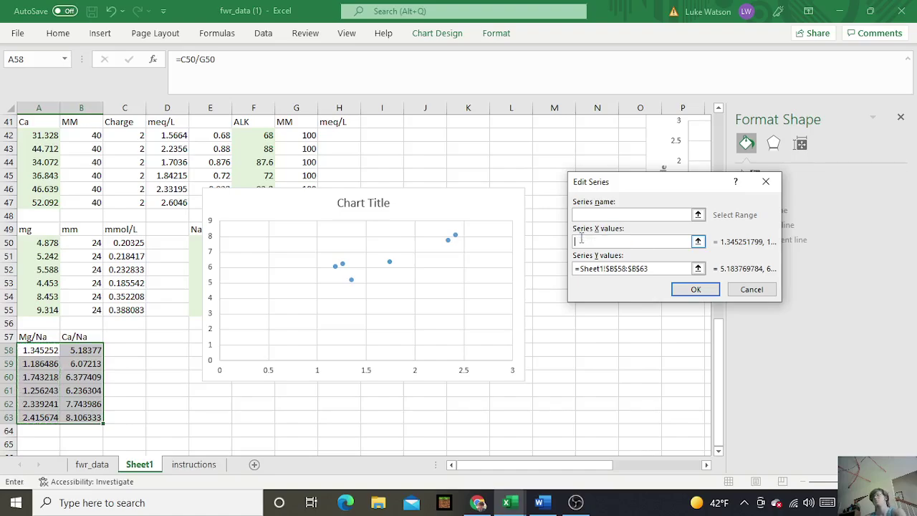
left_click_drag(90, 351, 97, 418)
left_click_drag(648, 268, 578, 272)
key("BackSpace")
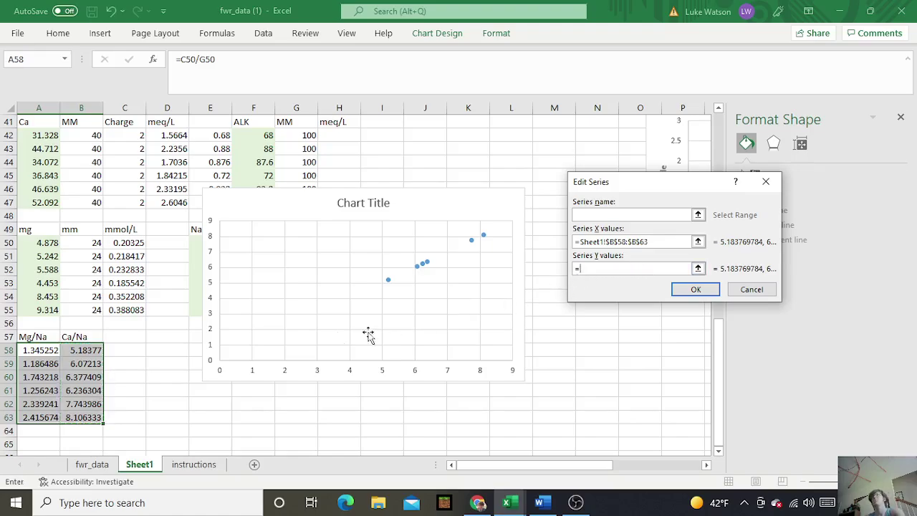
left_click_drag(55, 350, 47, 418)
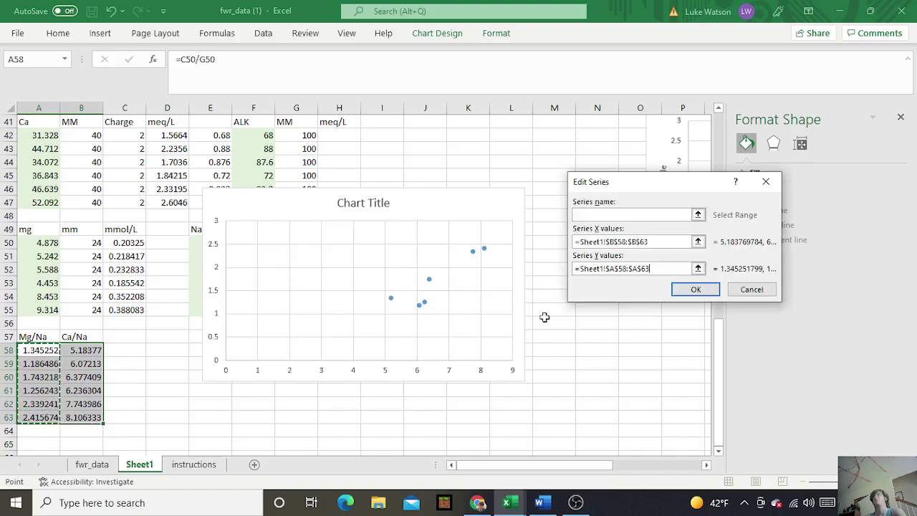
left_click(695, 288)
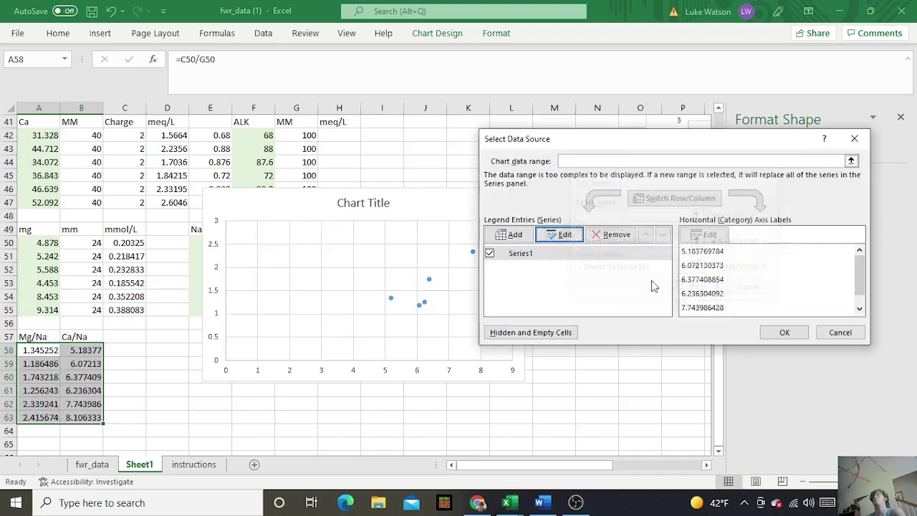
left_click(780, 332)
Add axis titles and a trendline to the ratio scatter chart
left_click(542, 196)
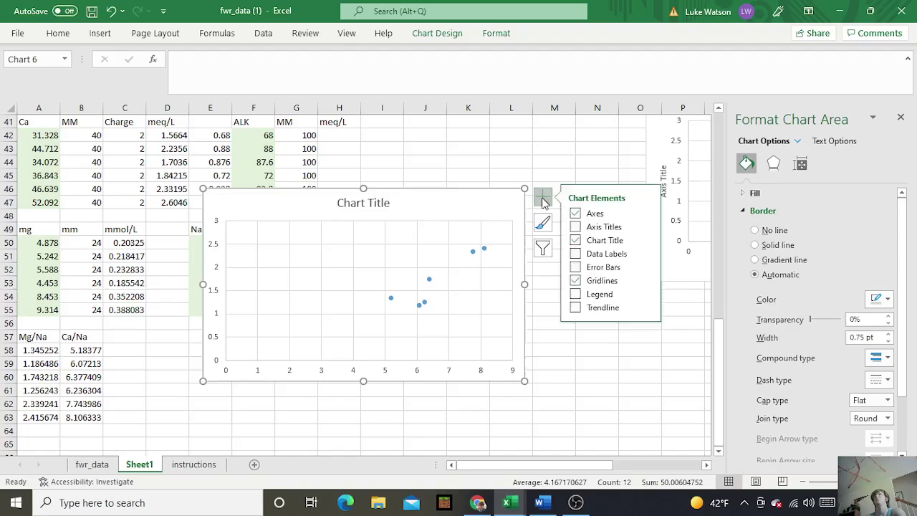
left_click(575, 226)
left_click(575, 307)
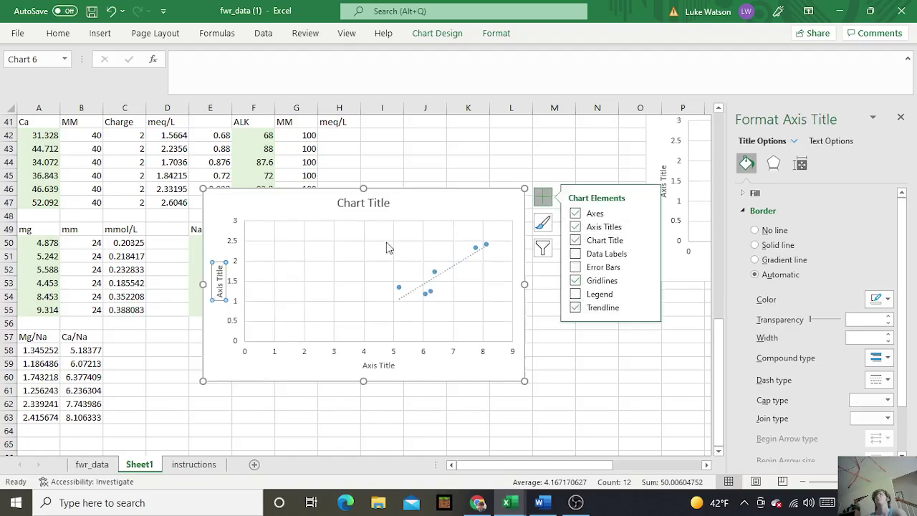
Replace the ratio scatter chart's placeholder title with Cane Creek
left_click(385, 203)
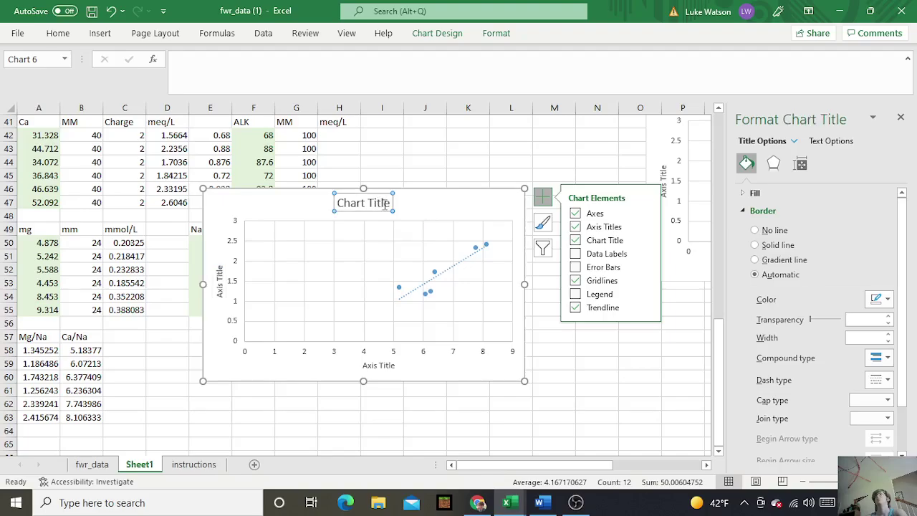
left_click(387, 203)
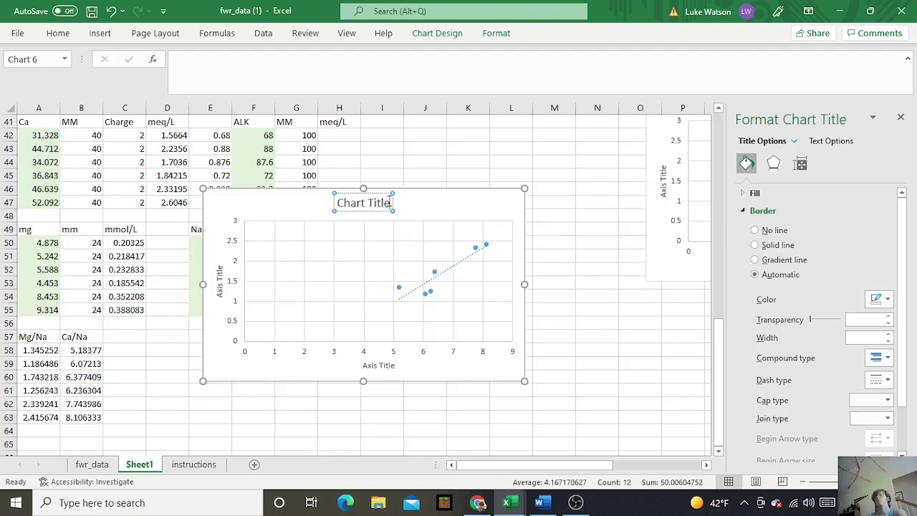
key("ctrl+a")
key("BackSpace")
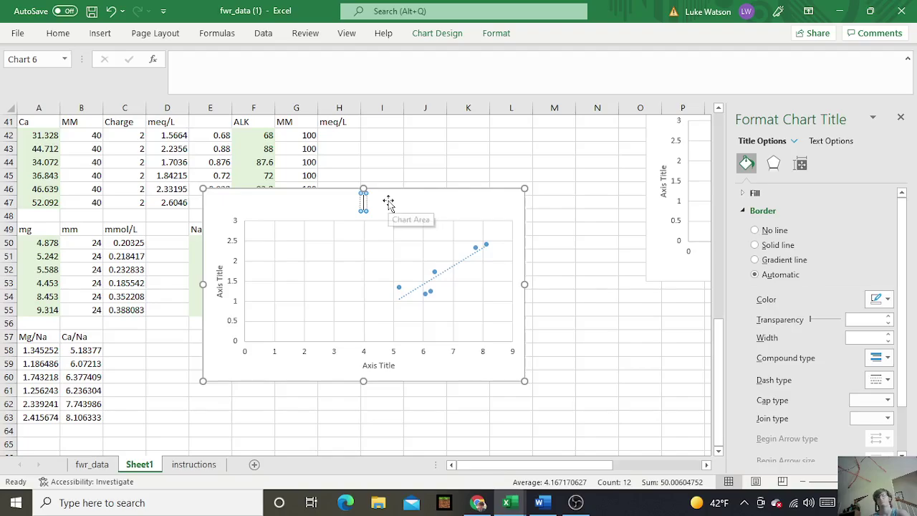
type("Cane Creek")
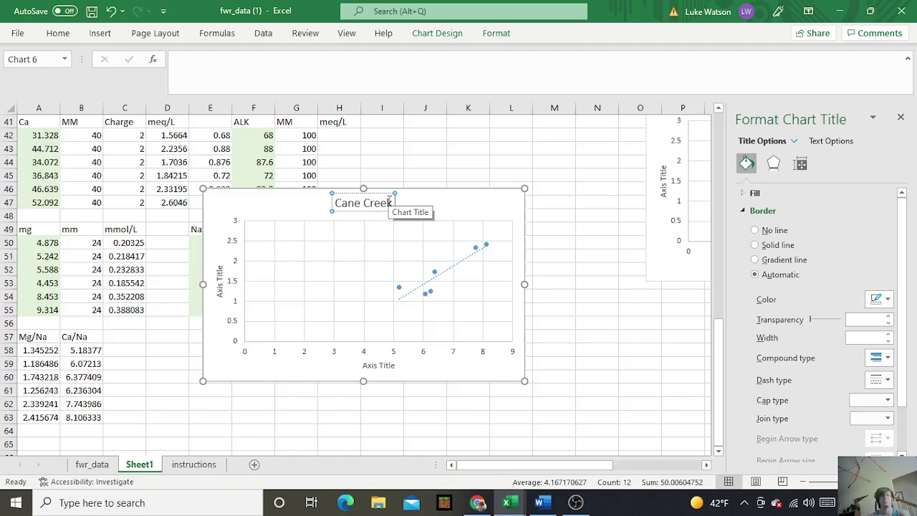
Complete the ratio chart's title as Cane Creek Mg/Na mmol/L vs Ca/Na mmol/L and move the chart clear of the data tables
type(" Mg")
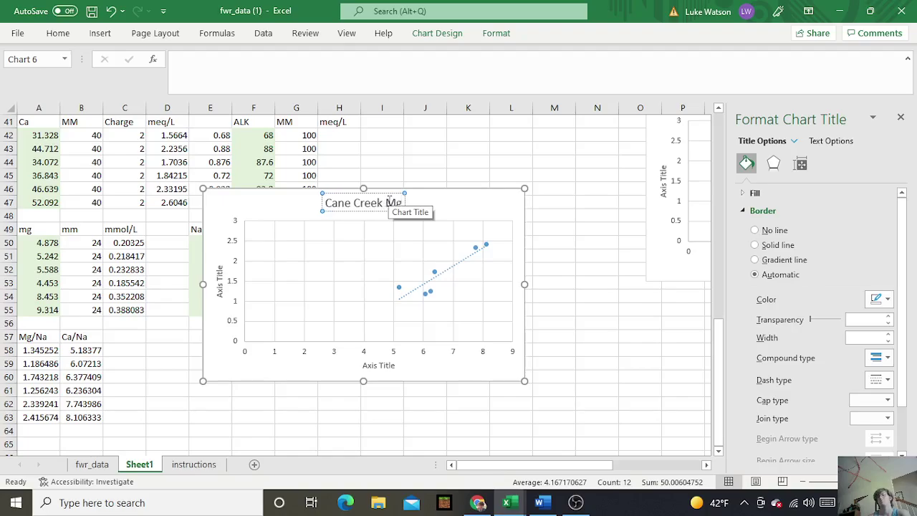
type("/Na")
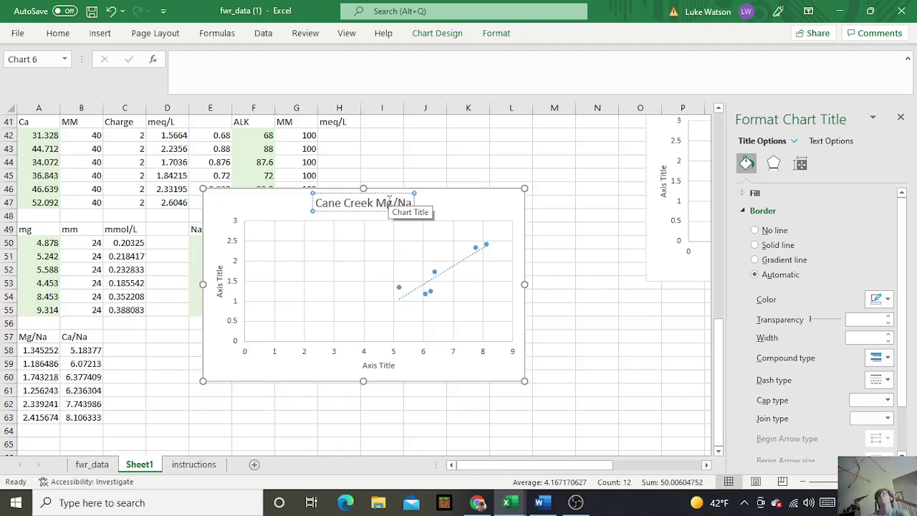
type(" mmol")
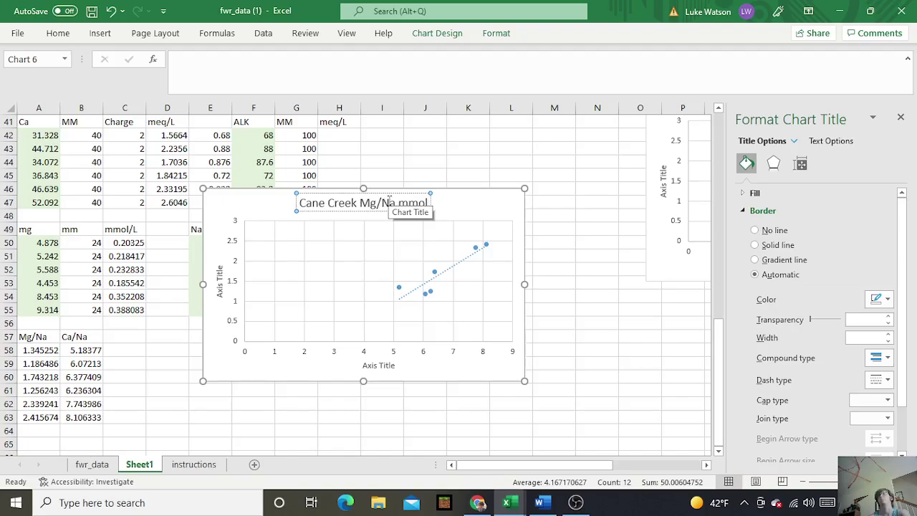
type("/L vs")
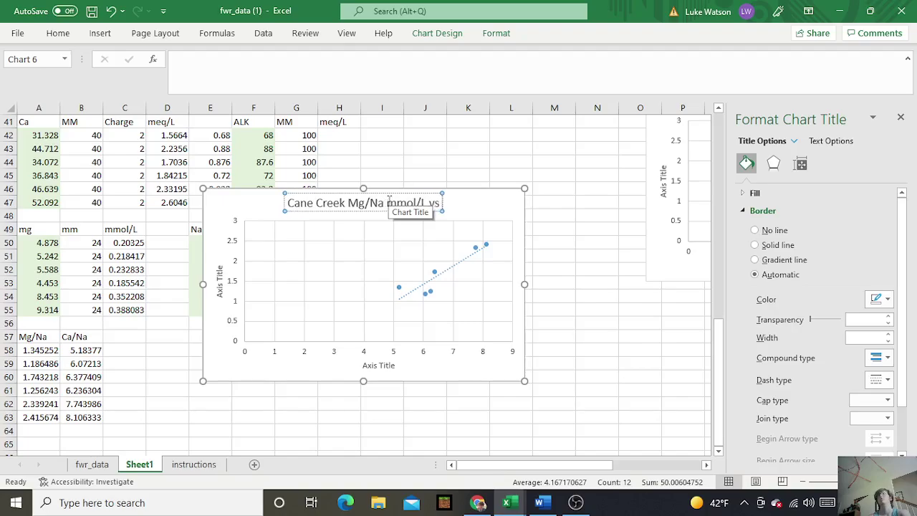
type(" Ca")
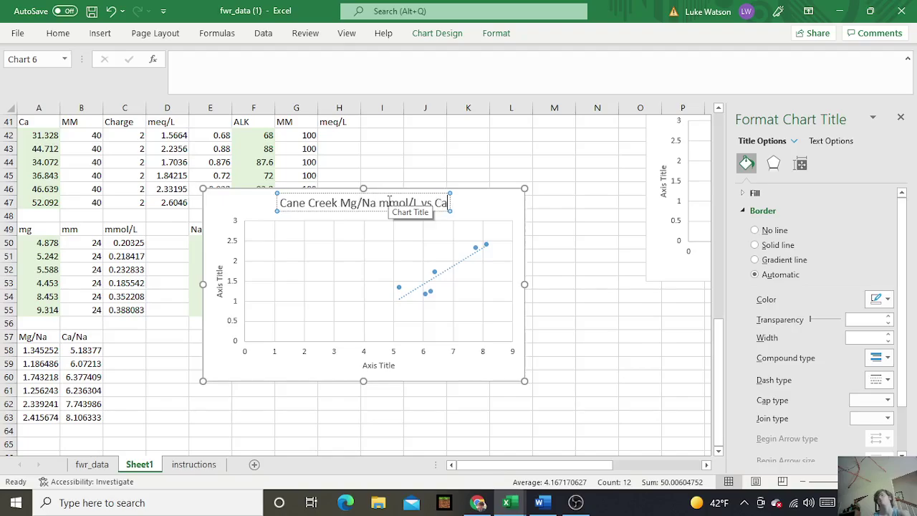
type("/Na")
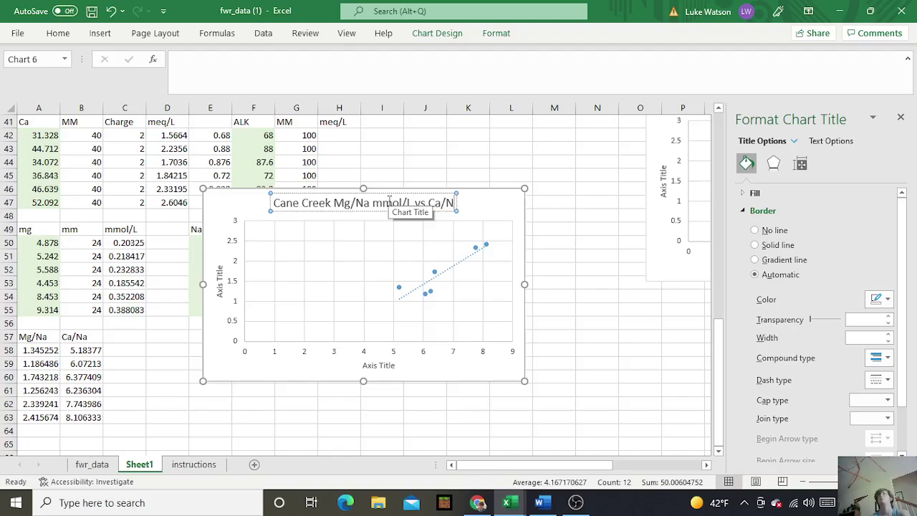
type(" mmol/L")
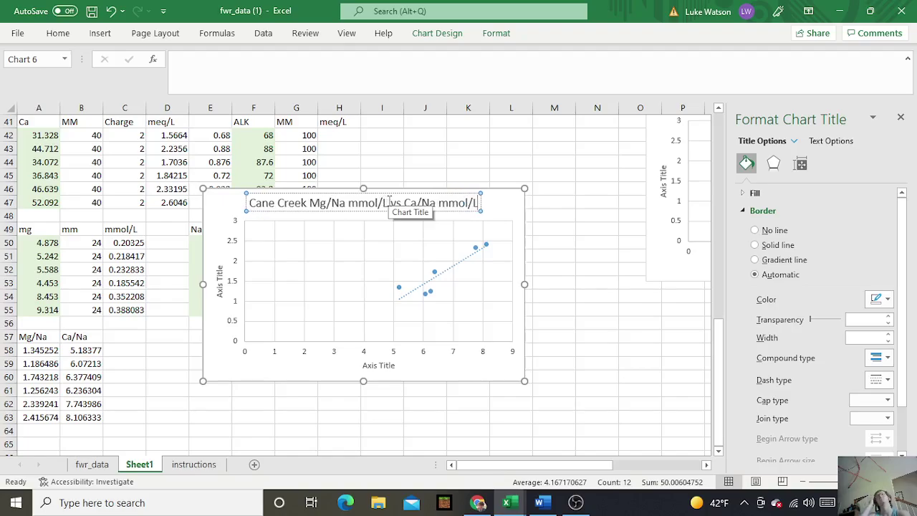
left_click(374, 140)
left_click_drag(225, 202, 694, 180)
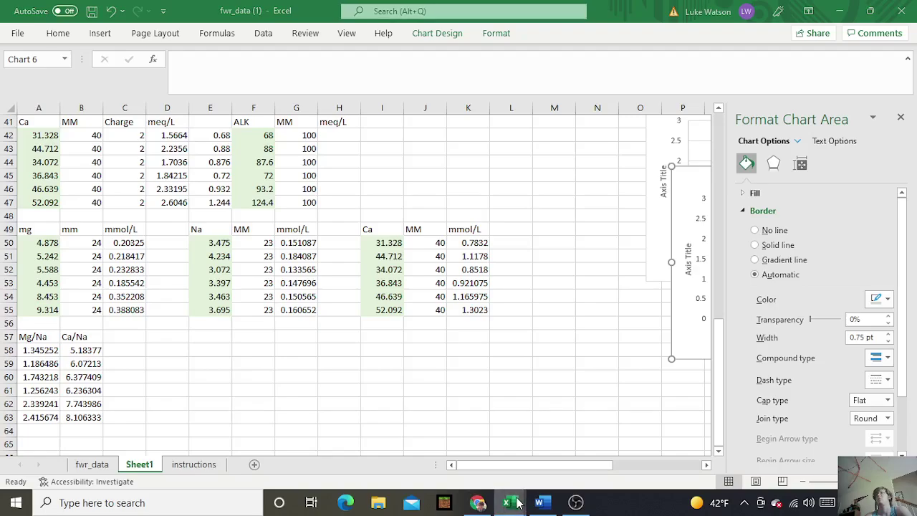
Switch to the data for Problem Set 3 workbook and move the Cane Creek and Taylor Creek charts on Sheet6 farther from the data
mouse_move(517, 503)
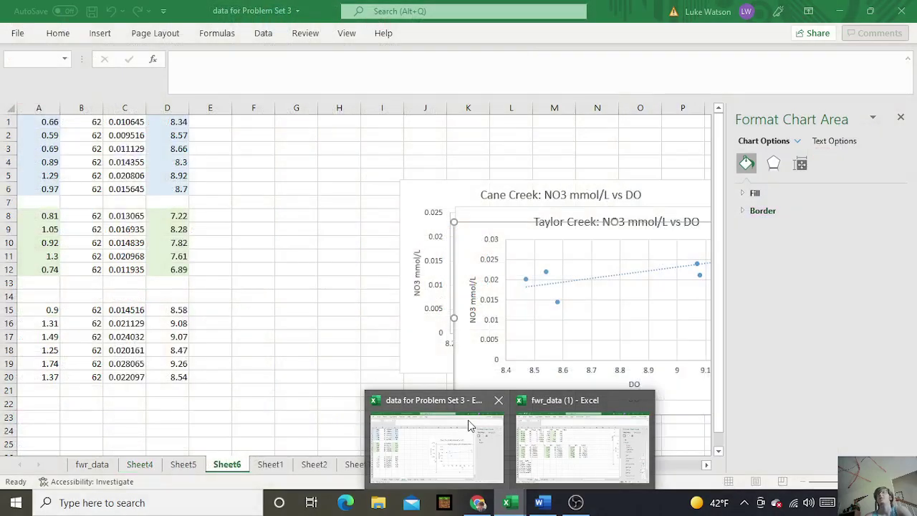
left_click(469, 426)
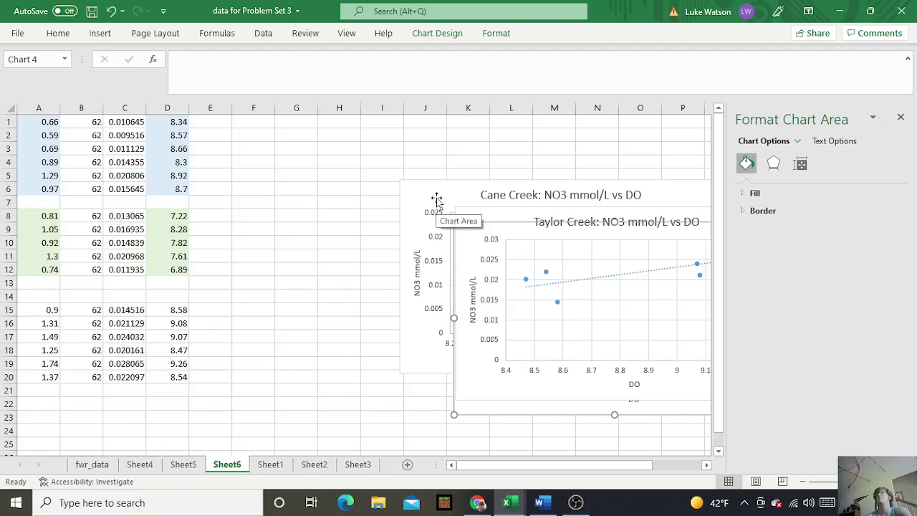
left_click_drag(436, 198, 683, 202)
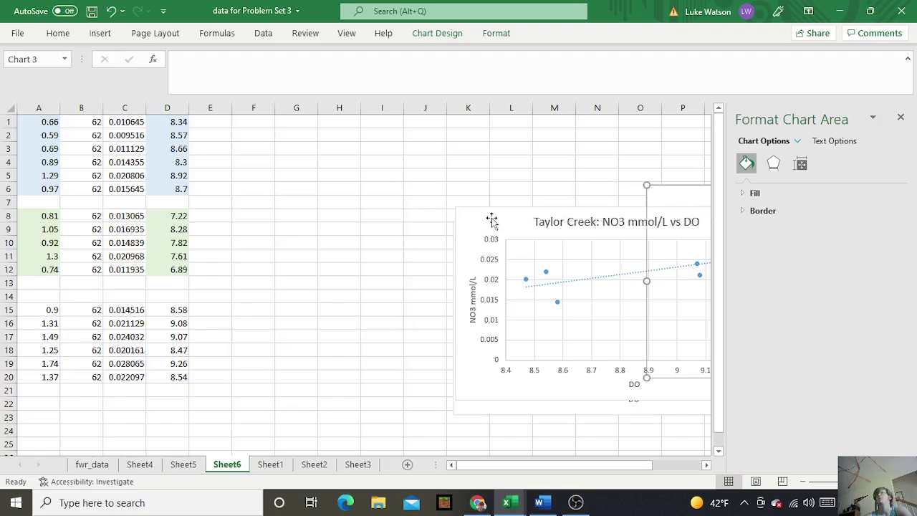
left_click_drag(491, 219, 679, 217)
left_click(244, 219)
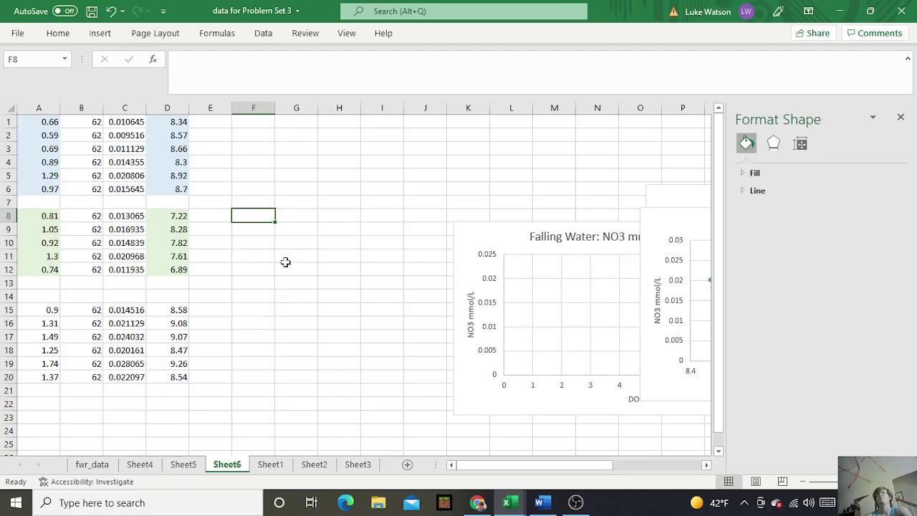
left_click_drag(722, 374, 726, 352)
Label the columns in cells A7:D7 as NO3, MM, mmol/L and DO
left_click_drag(40, 122, 48, 182)
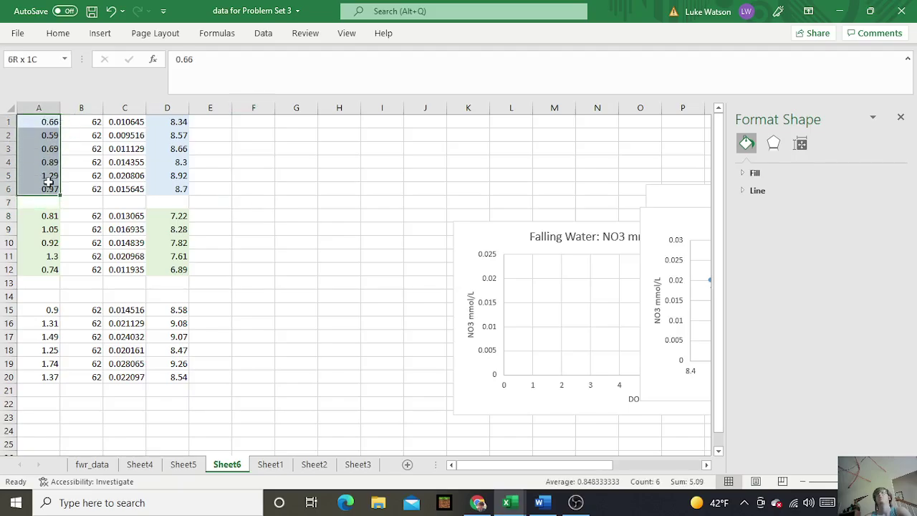
left_click(205, 188)
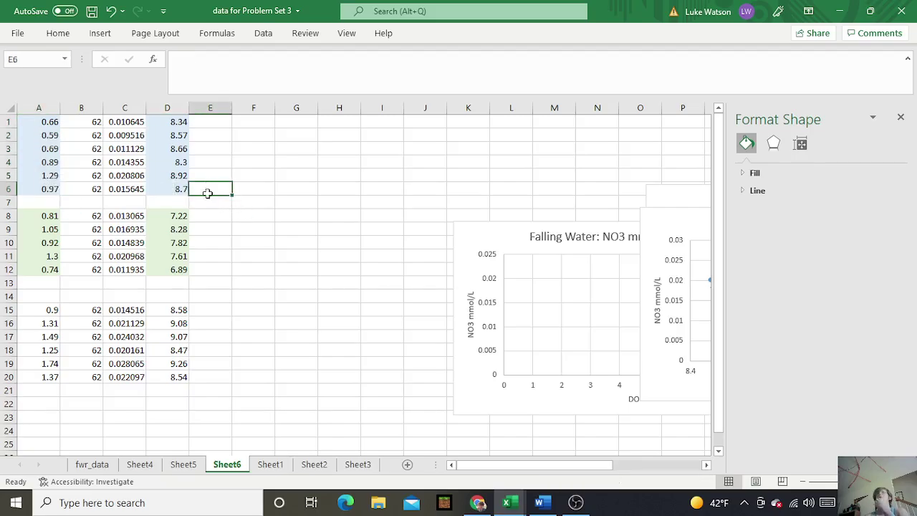
left_click(43, 200)
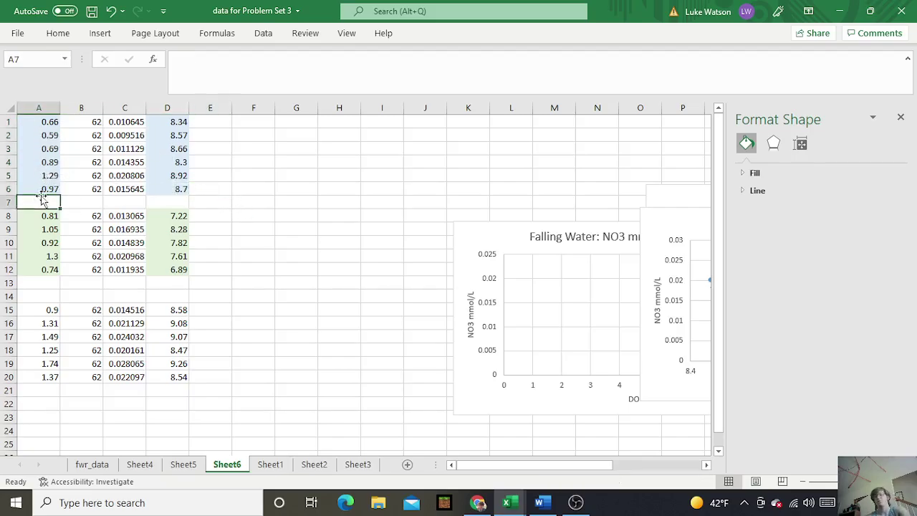
type("No")
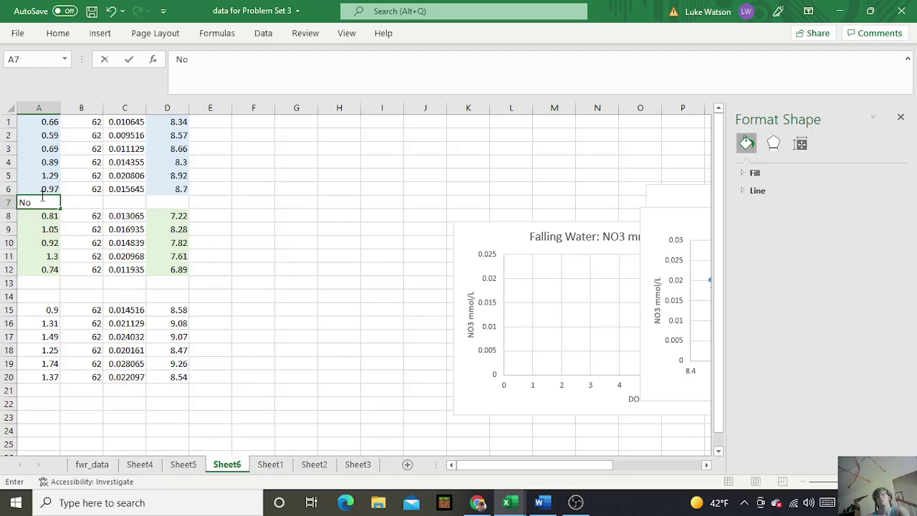
type("3")
left_click(94, 203)
type("MM")
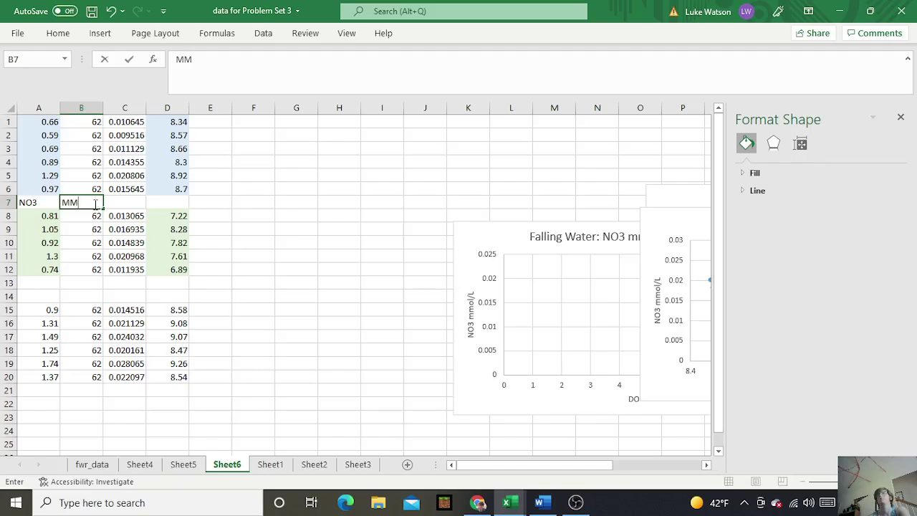
left_click(111, 193)
left_click(118, 203)
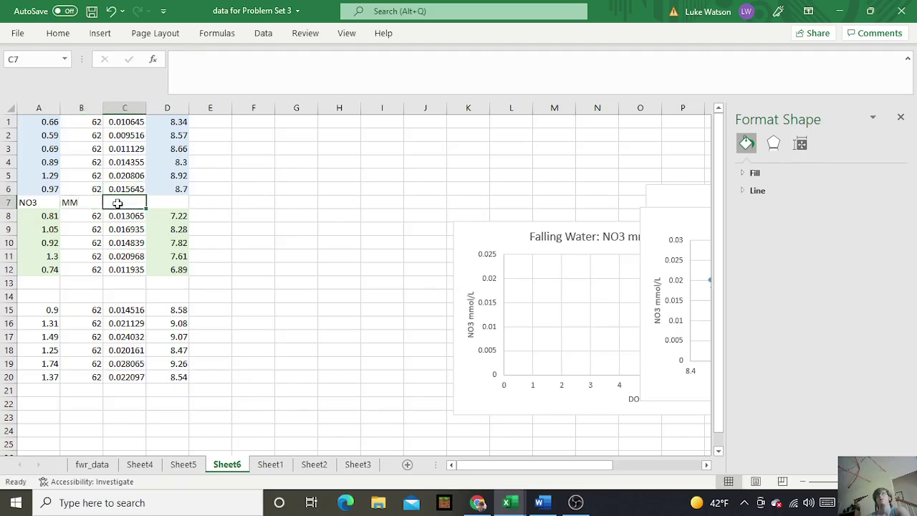
type("M")
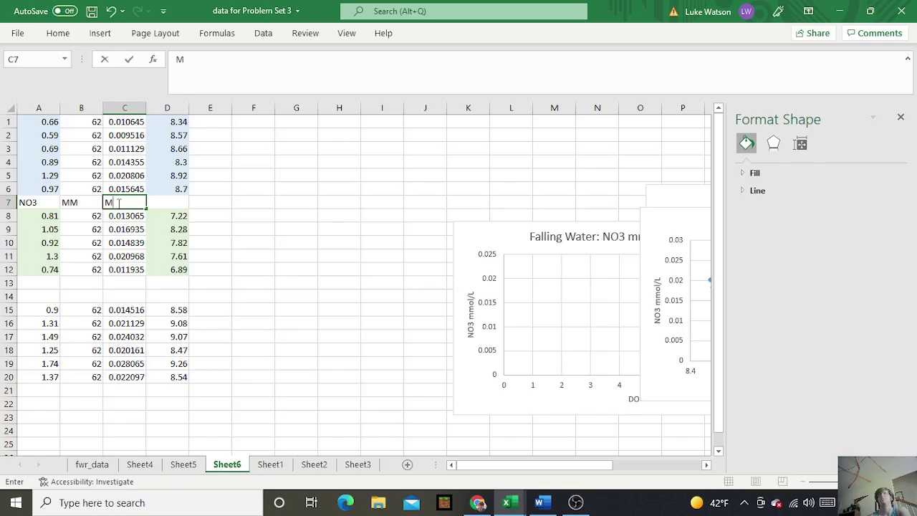
type("mmol/L")
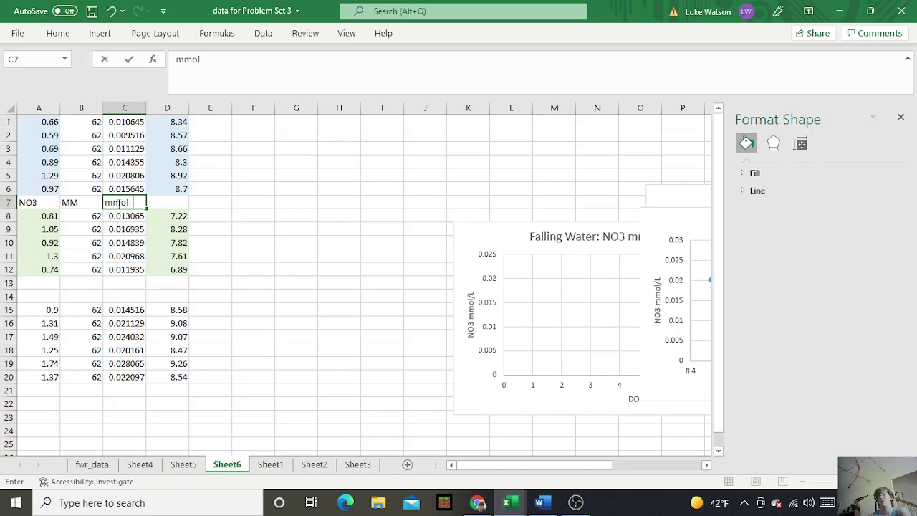
left_click(184, 204)
type("DO")
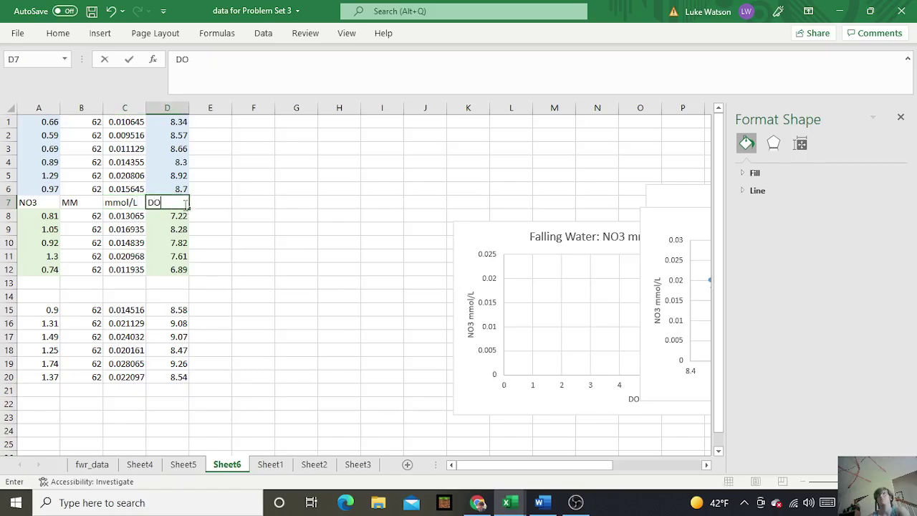
left_click(225, 234)
Move the first block's mmol/L and DO values from C1:D6 to F2:G7
left_click(265, 123)
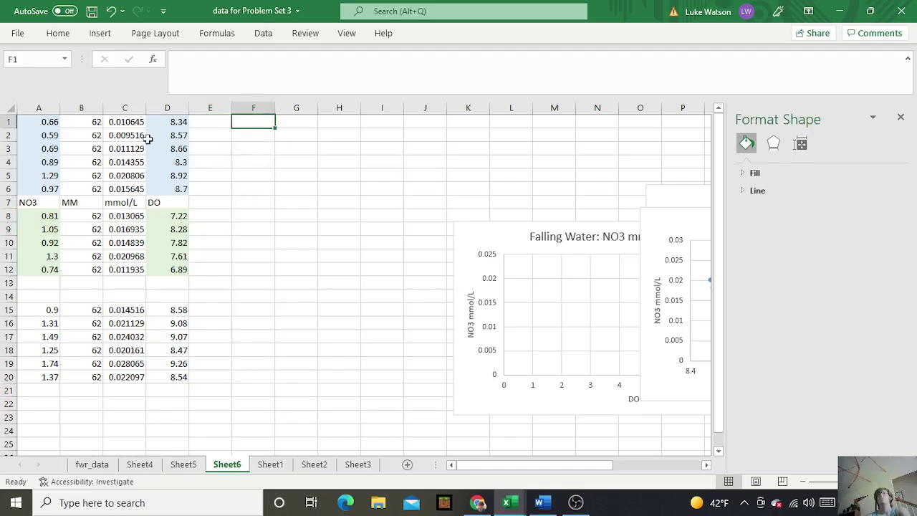
left_click_drag(118, 123, 147, 174)
left_click(147, 174)
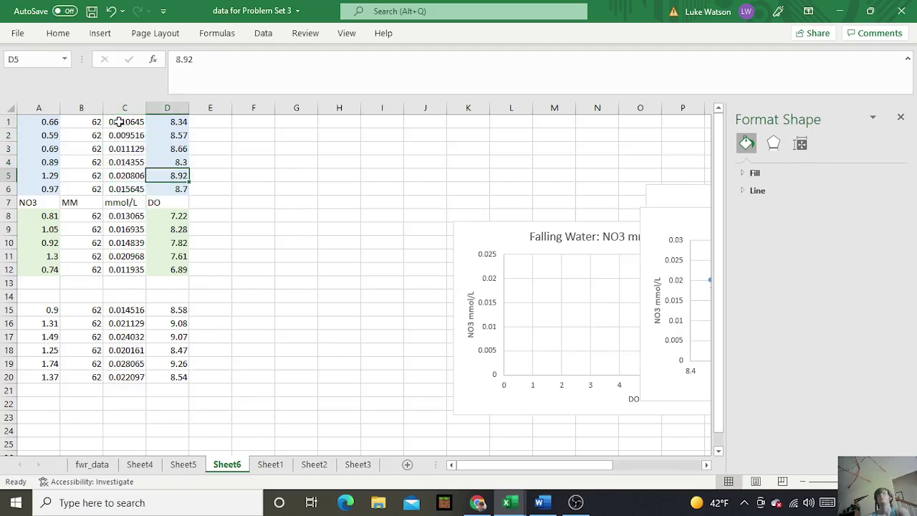
left_click_drag(119, 123, 270, 185)
left_click_drag(149, 123, 316, 177)
Move the second block's mmol/L and DO values from C8:D12 to H2:I6
left_click_drag(127, 217, 352, 169)
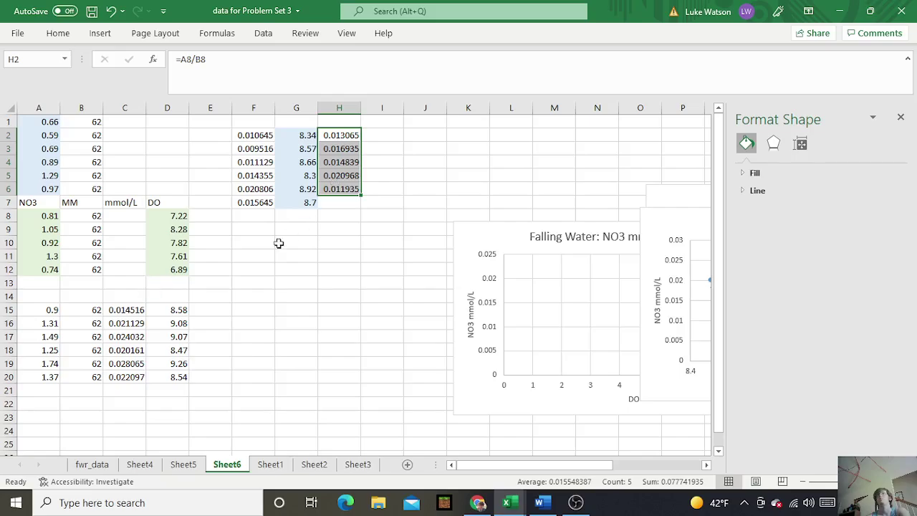
left_click_drag(157, 215, 382, 168)
left_click(190, 254)
left_click(342, 276)
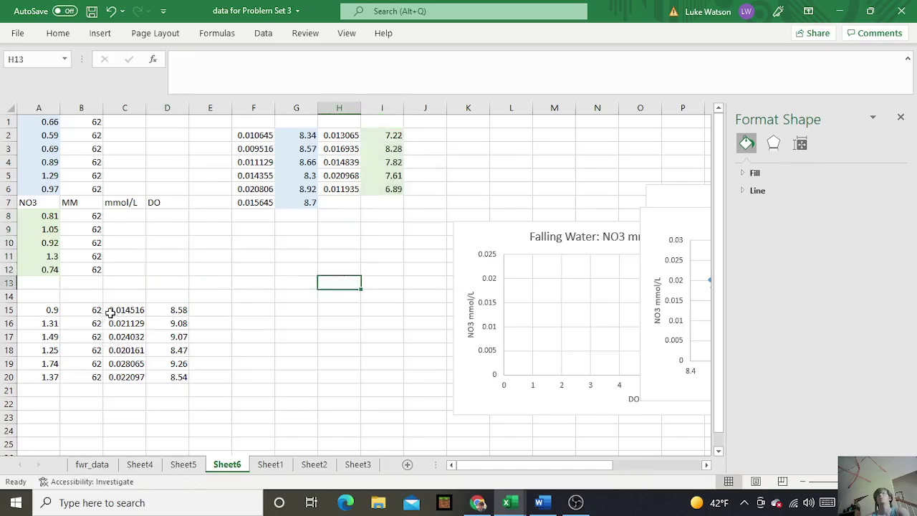
Move the third block's mmol/L and DO values from C15:D20 to J2:K7 and shift the Falling Water chart away from them
left_click_drag(116, 312, 439, 175)
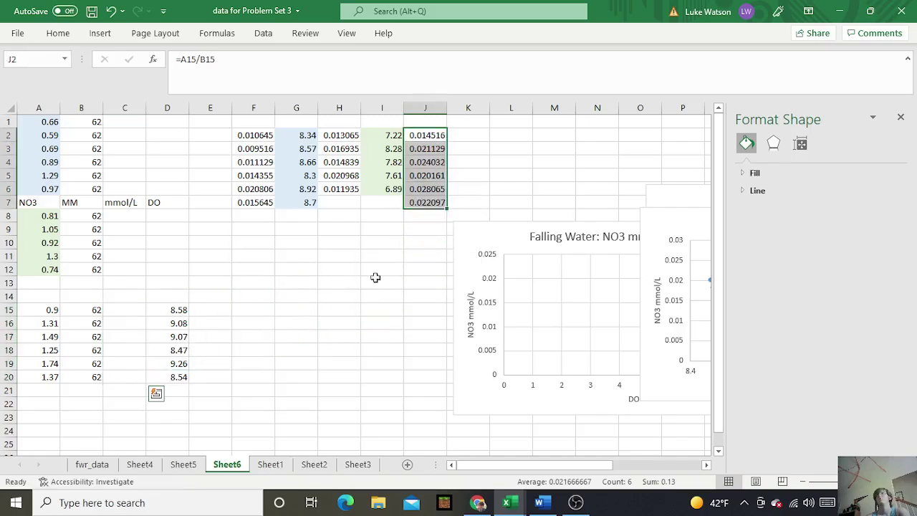
left_click(154, 347)
left_click_drag(154, 309, 484, 179)
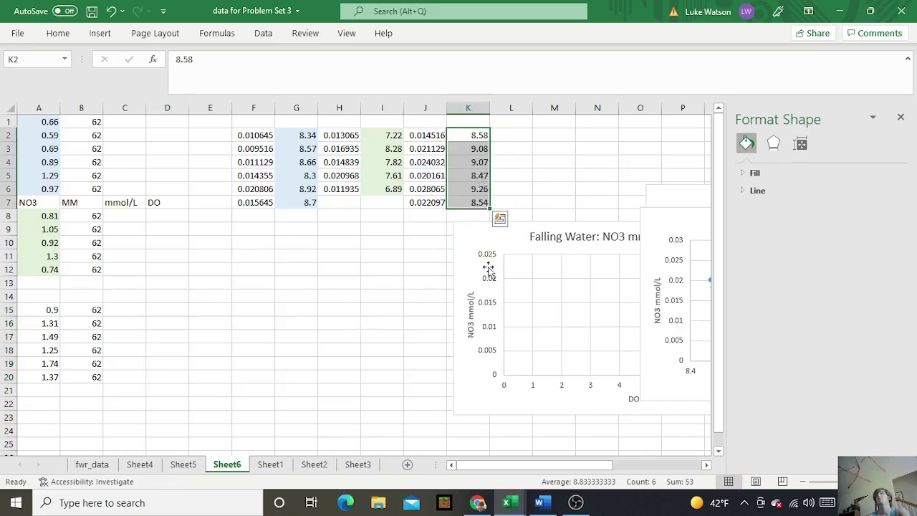
left_click_drag(475, 239, 529, 300)
left_click(252, 257)
Mark each relocated column's creek in row 9: C in F9:G9, F in H9:I9 and T in J9:K9
left_click(259, 230)
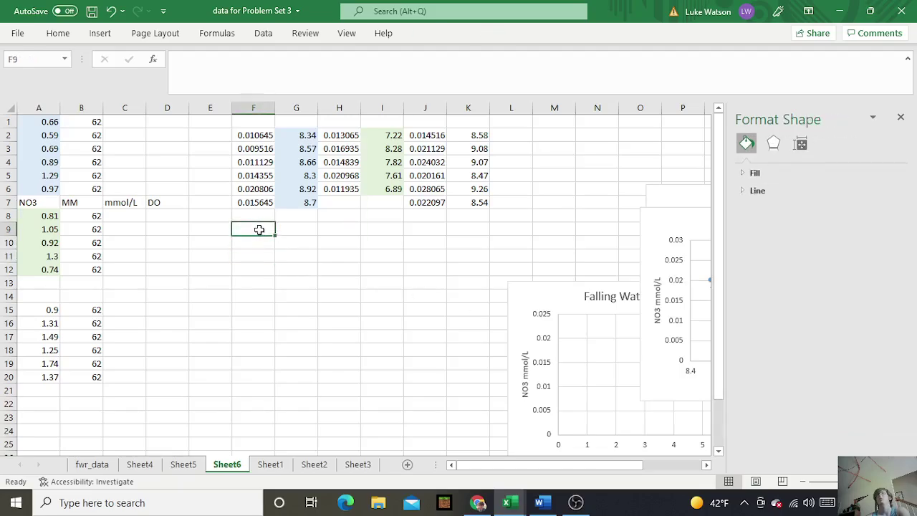
type("can")
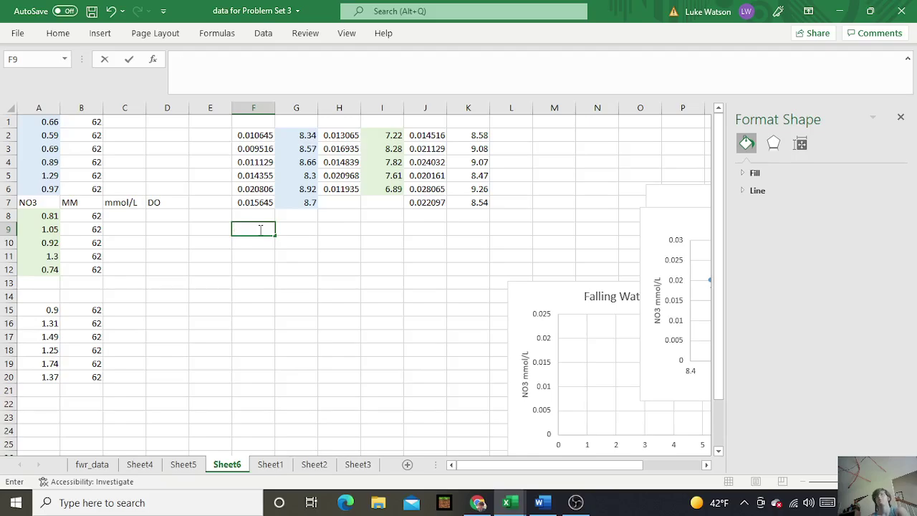
type("C")
left_click(279, 231)
type("C")
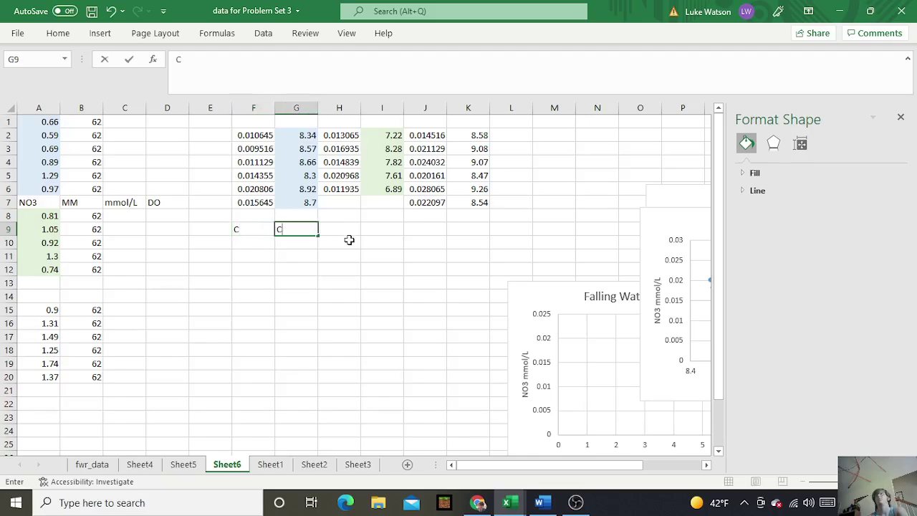
left_click(350, 230)
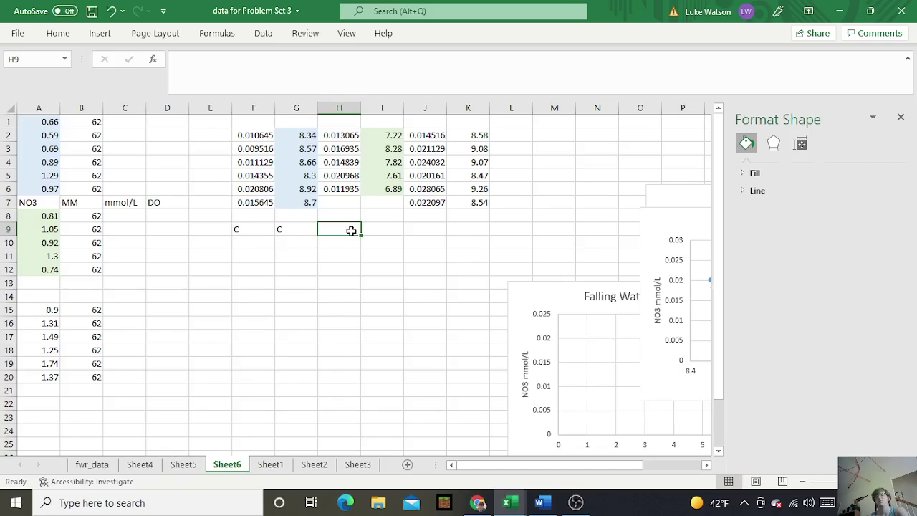
type("F")
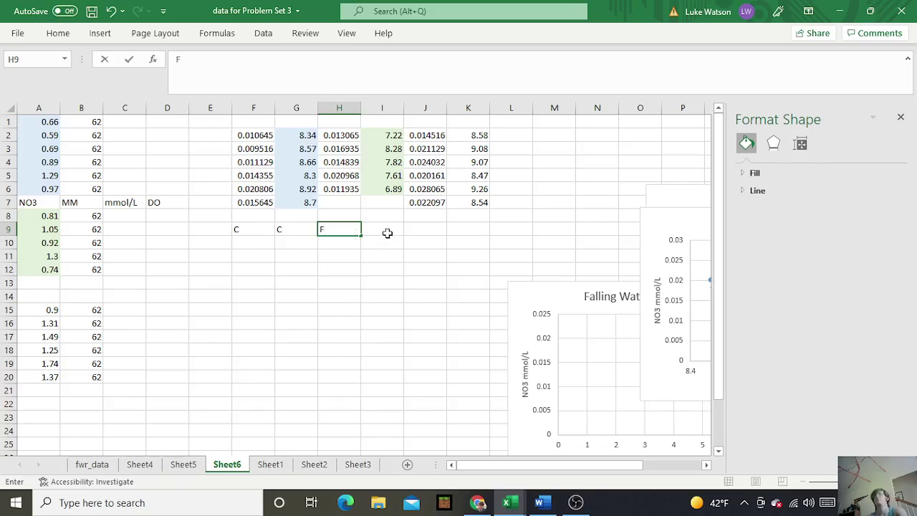
left_click(386, 233)
type("F")
left_click(423, 230)
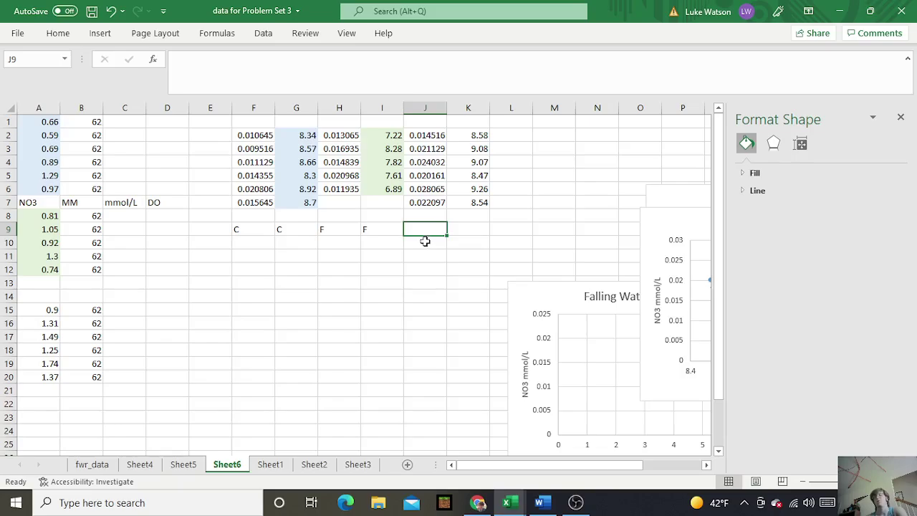
type("T")
left_click(466, 230)
type("T")
left_click(422, 269)
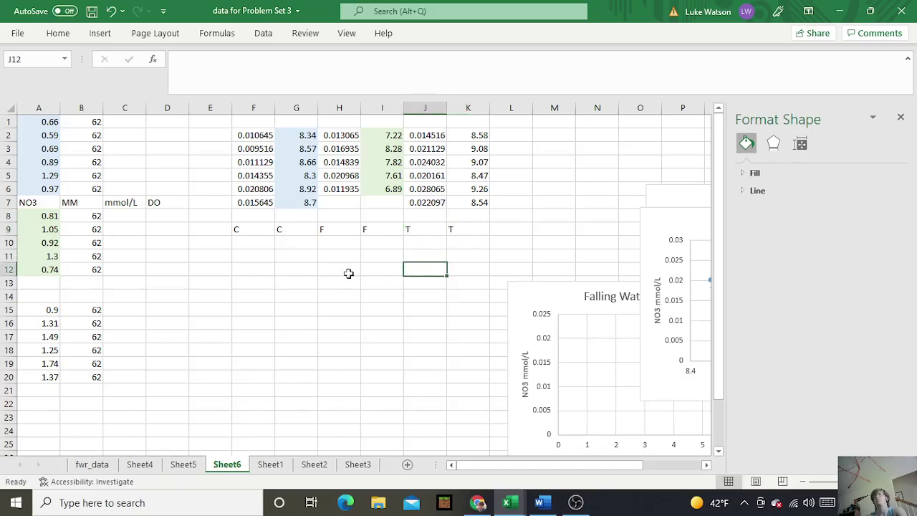
left_click(255, 126)
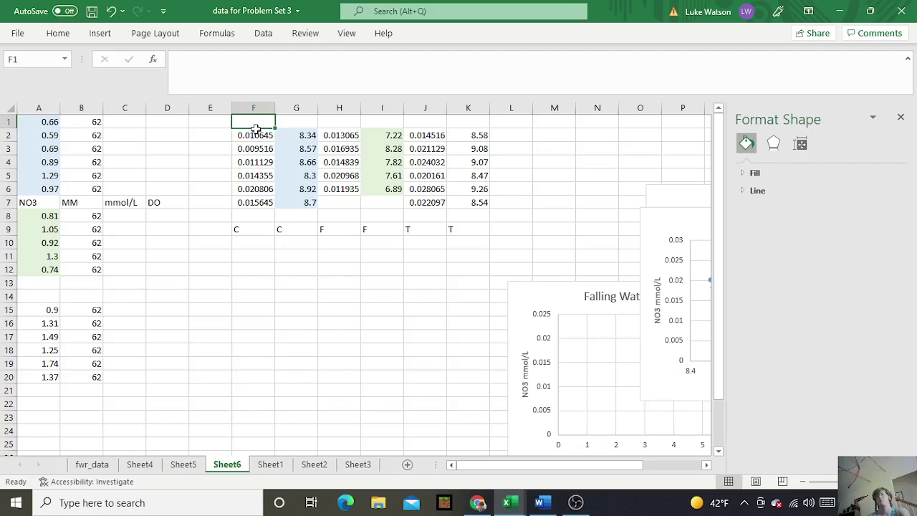
Label the three concentration columns with the header mmol/L in cells F1, H1 and J1
type("mmol/L")
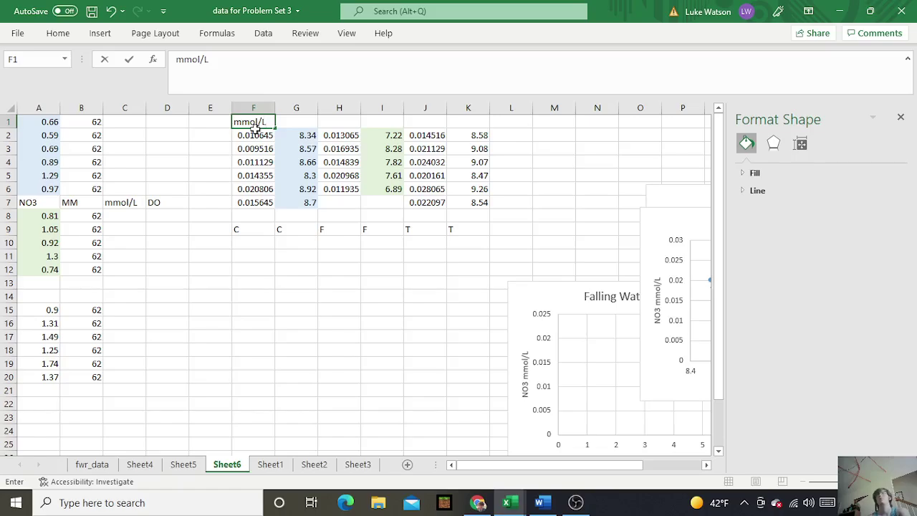
left_click(348, 125)
type("mmol/L")
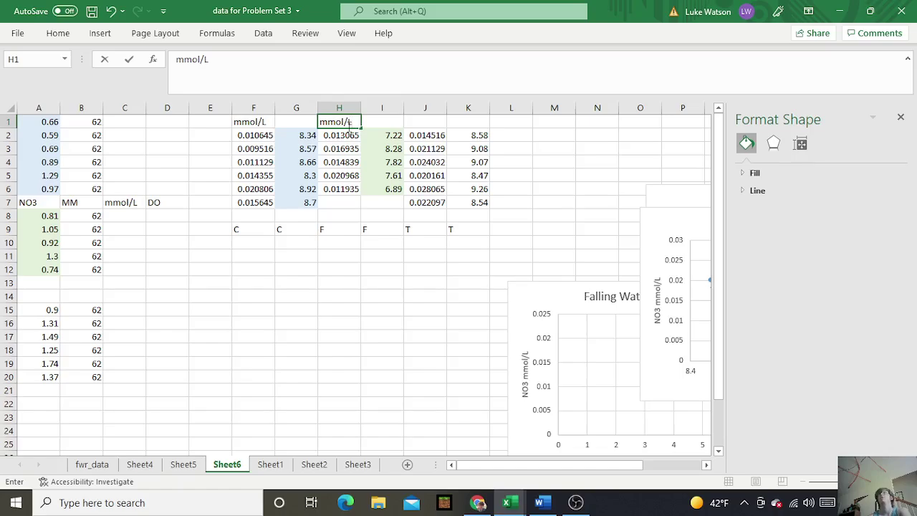
left_click(426, 125)
type("mmol/L")
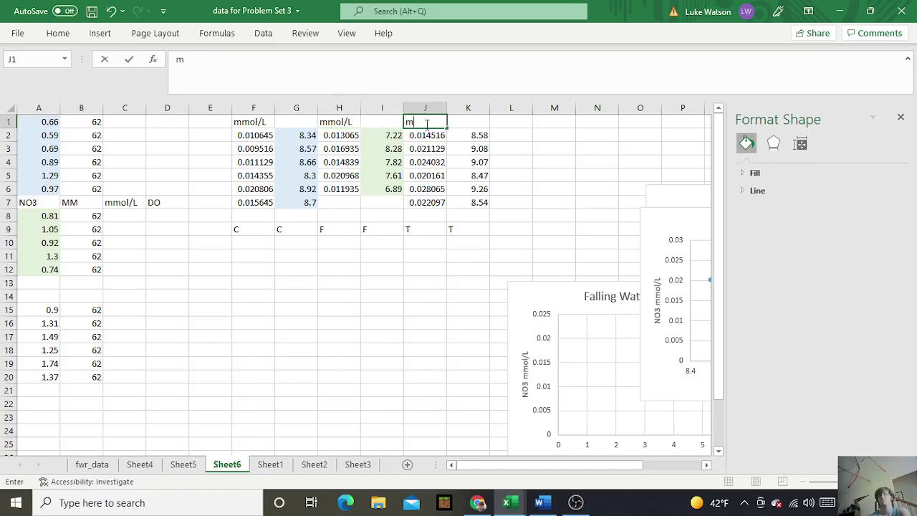
Add dissolved oxygen headers in row 1: DO in G1, Do in I1 and DO in K1
left_click(310, 124)
type("DO")
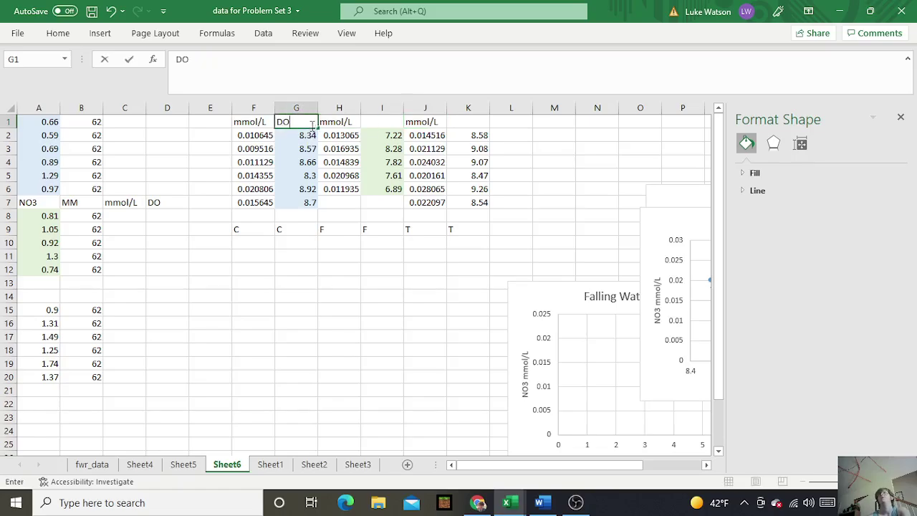
left_click(373, 128)
type("Do")
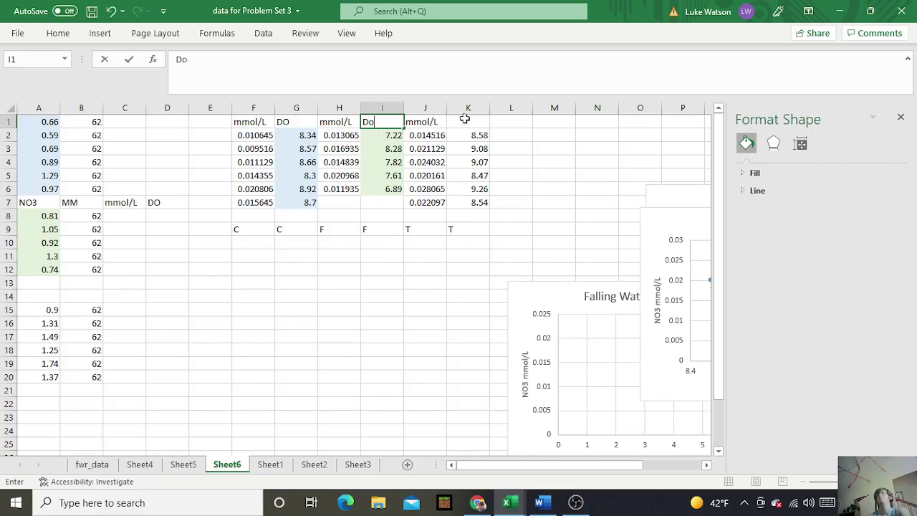
left_click(465, 119)
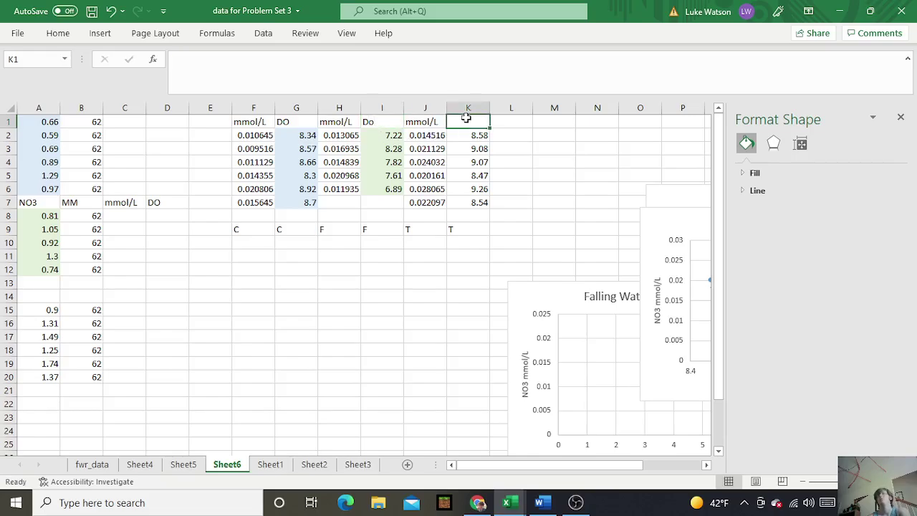
type("DO")
left_click(526, 189)
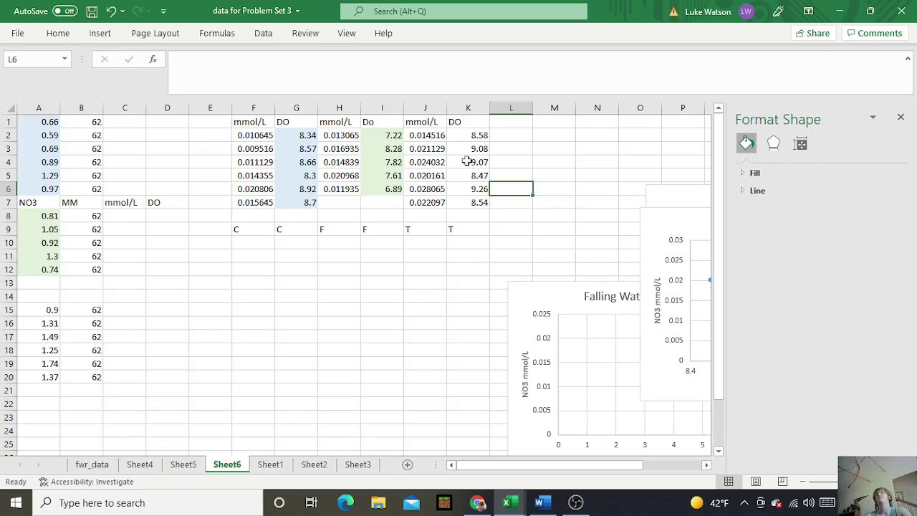
Insert a markers-only scatter chart from F2:K7 and place it below the data block
left_click_drag(241, 135, 470, 203)
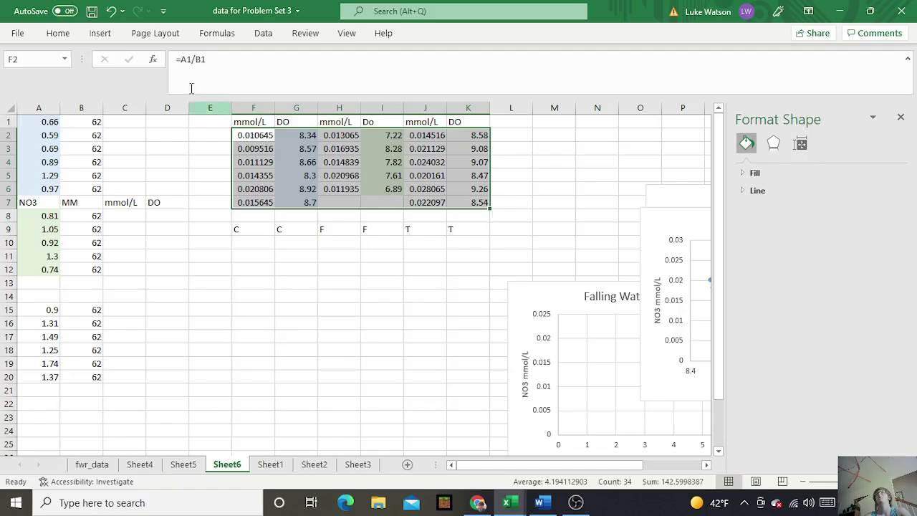
left_click(99, 33)
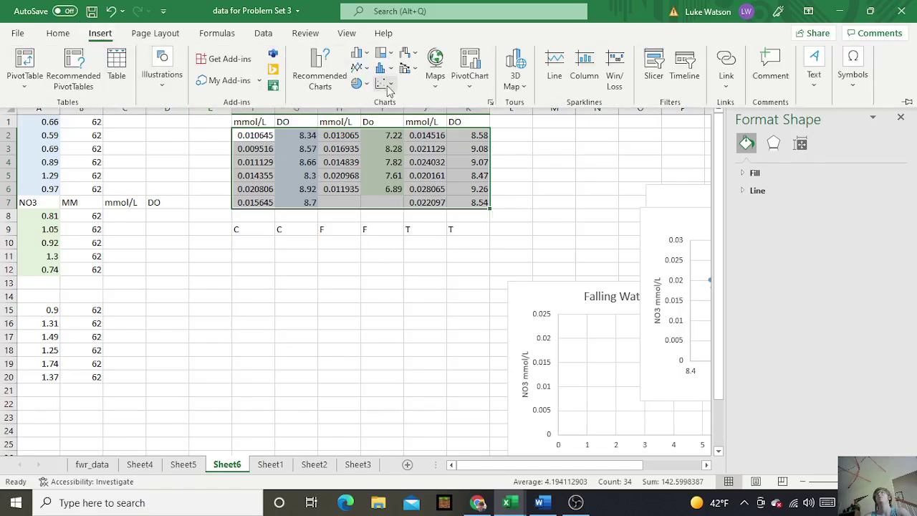
left_click(389, 85)
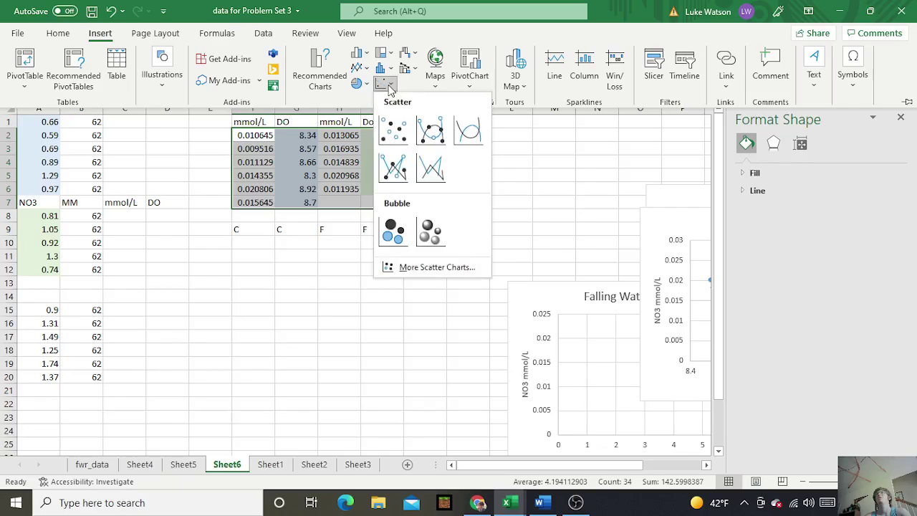
left_click(403, 144)
left_click_drag(293, 203, 370, 237)
In the new chart's data source, rename Series1 as Cane Creek and set its X values to G2:G7
right_click(333, 244)
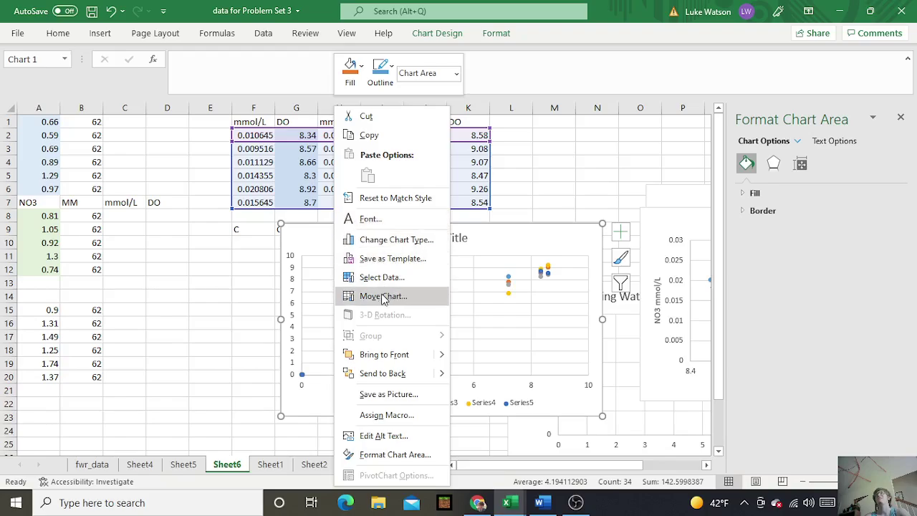
left_click(383, 282)
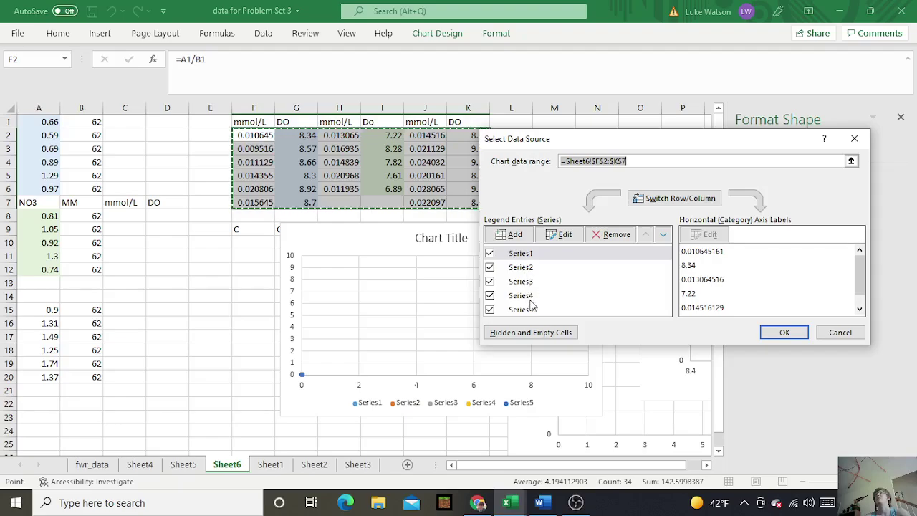
left_click(545, 255)
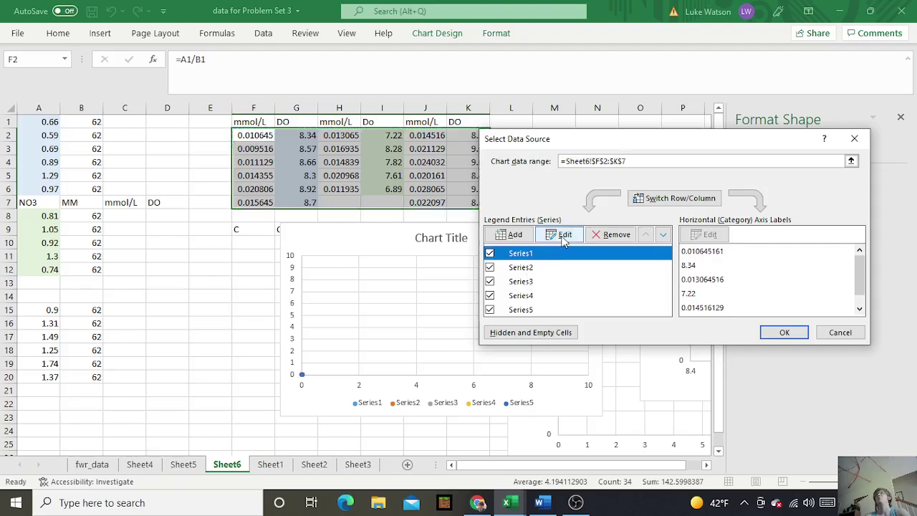
left_click(561, 235)
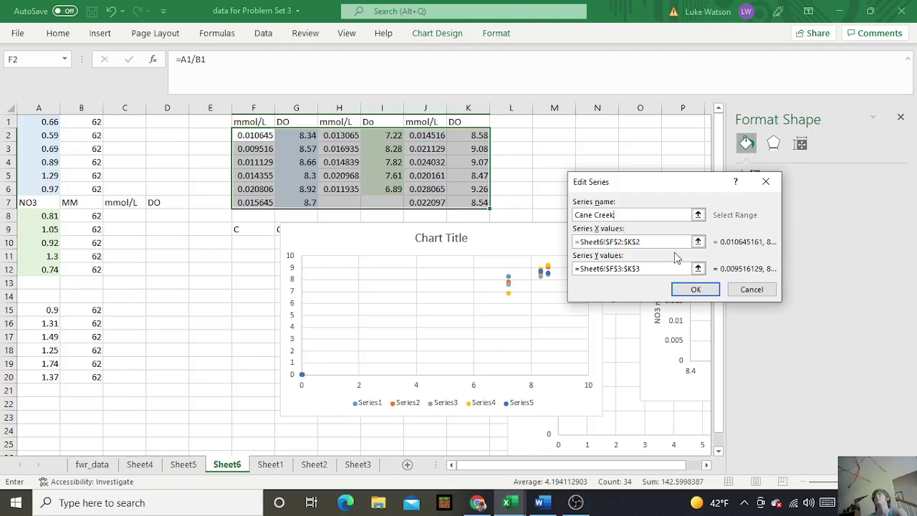
left_click_drag(657, 242, 580, 242)
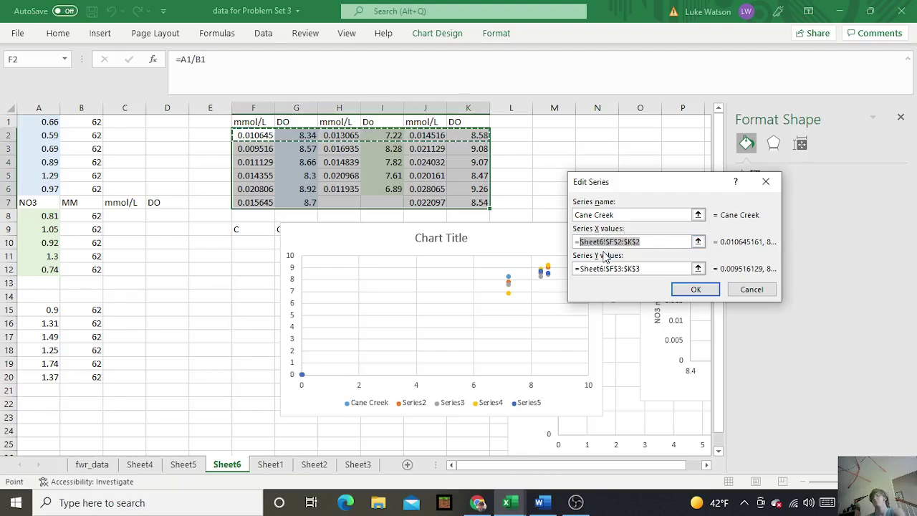
left_click_drag(305, 136, 307, 202)
Set the Cane Creek series' Y values to F2:F7 and apply the series changes
left_click_drag(641, 269, 579, 269)
key("BackSpace")
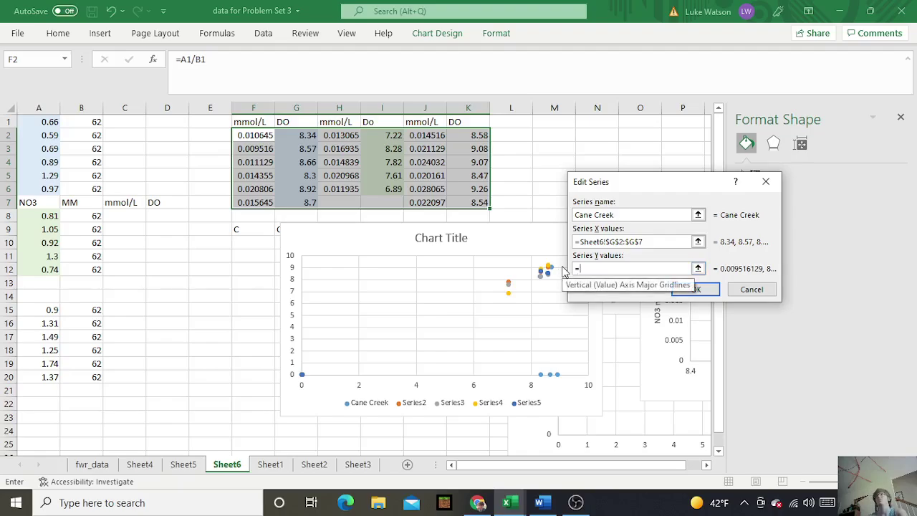
left_click_drag(256, 135, 256, 198)
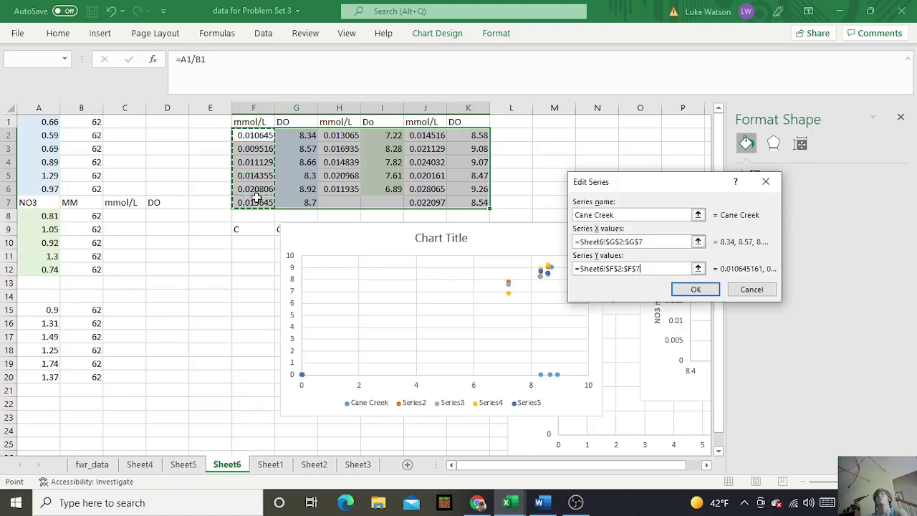
left_click(690, 290)
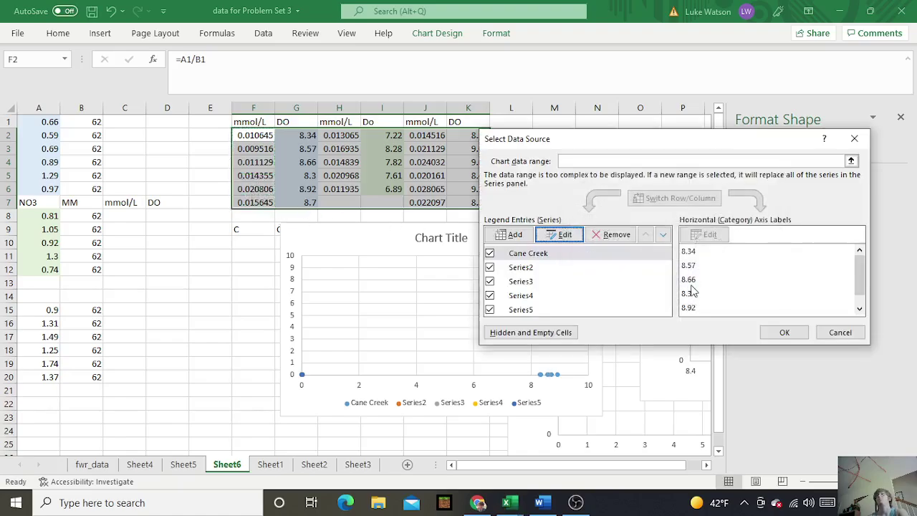
Rename Series2 as Falling Water and set its X values to the DO range I2:I6
left_click(520, 267)
left_click(557, 237)
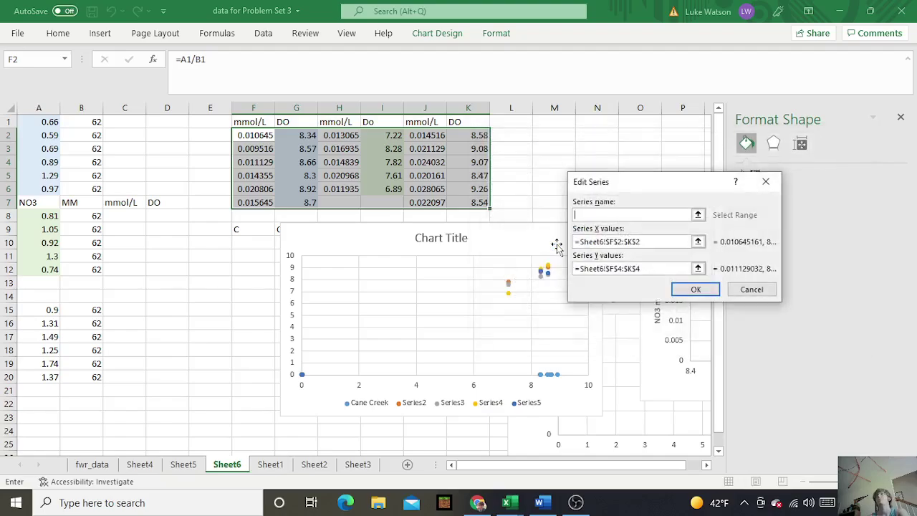
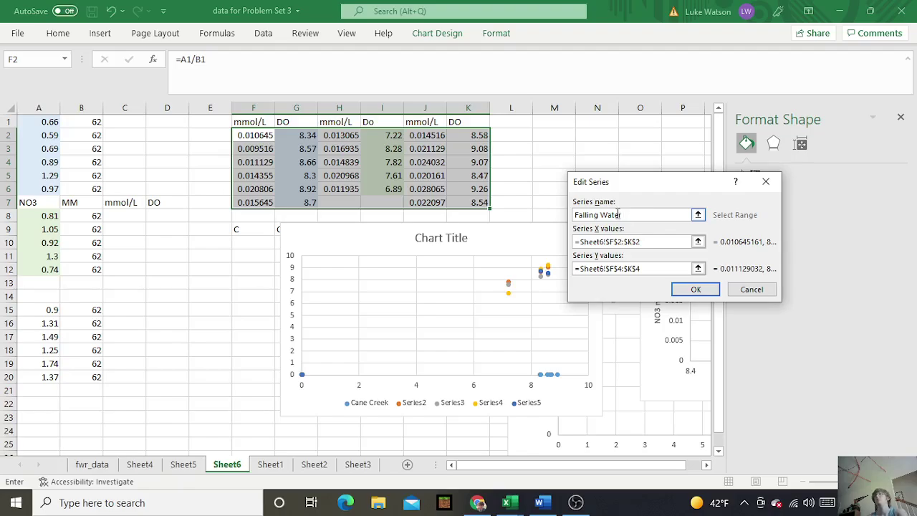
left_click_drag(644, 242, 584, 247)
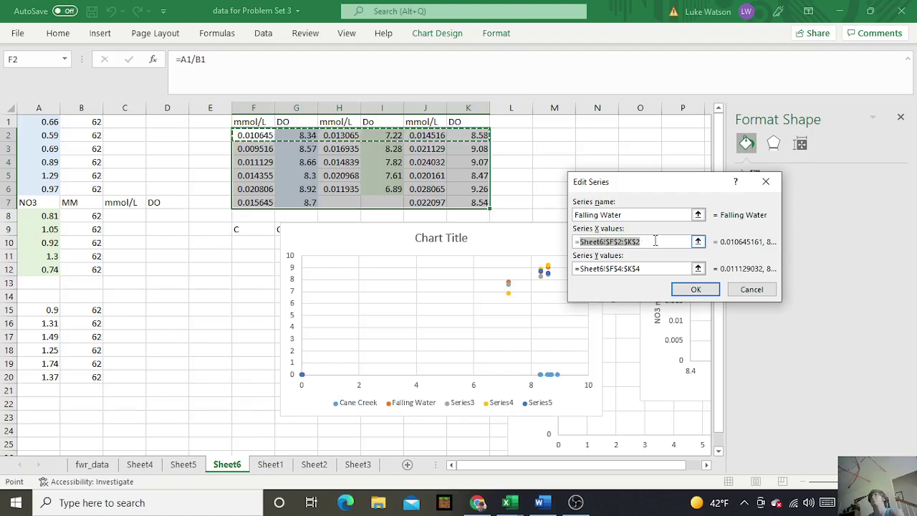
left_click_drag(654, 241, 584, 242)
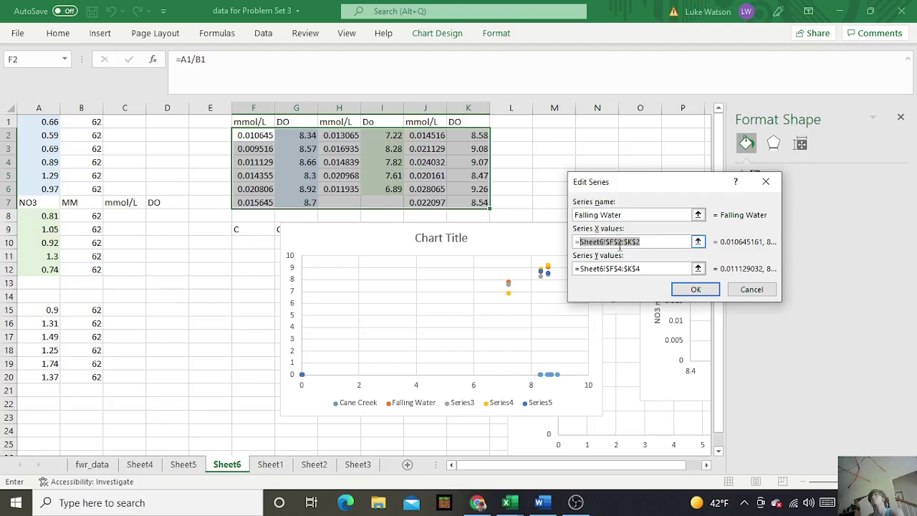
key("BackSpace")
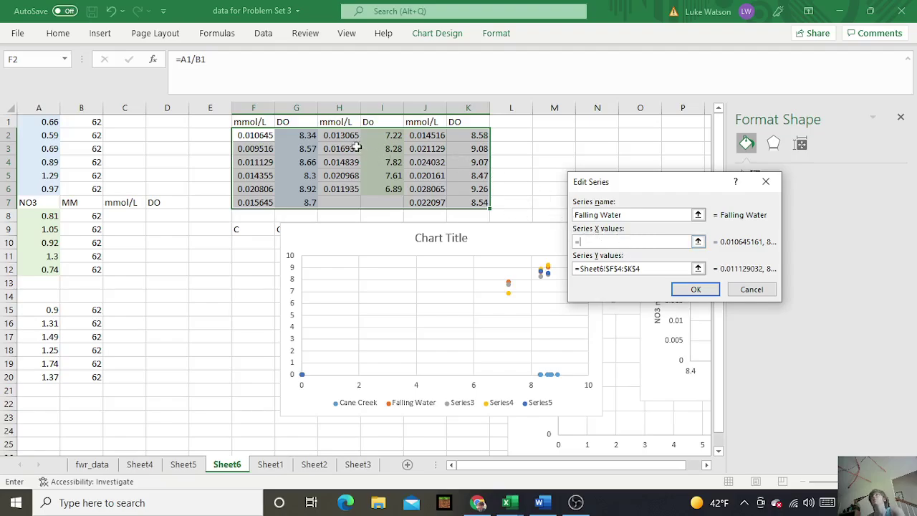
left_click_drag(390, 138, 393, 189)
Set the Falling Water series' Y values to the mmol/L range H2:H6 and apply the series changes
left_click_drag(636, 268, 581, 269)
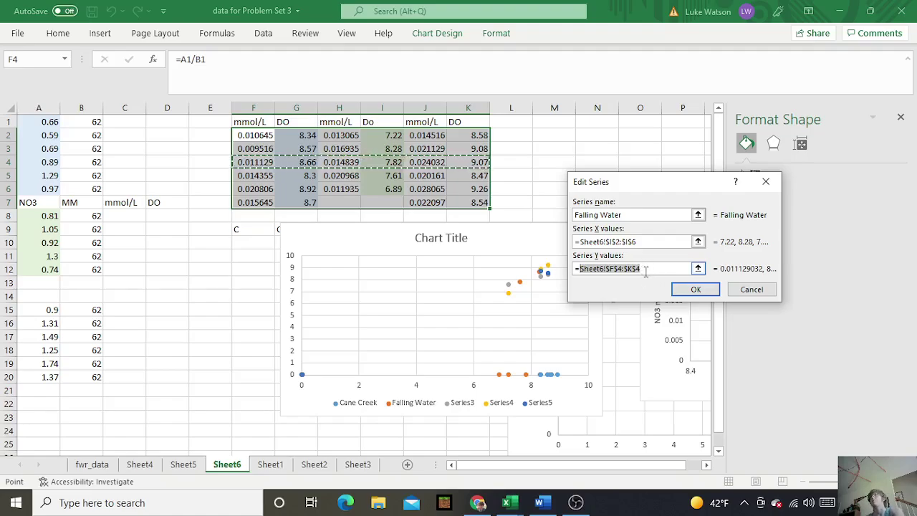
left_click(644, 269)
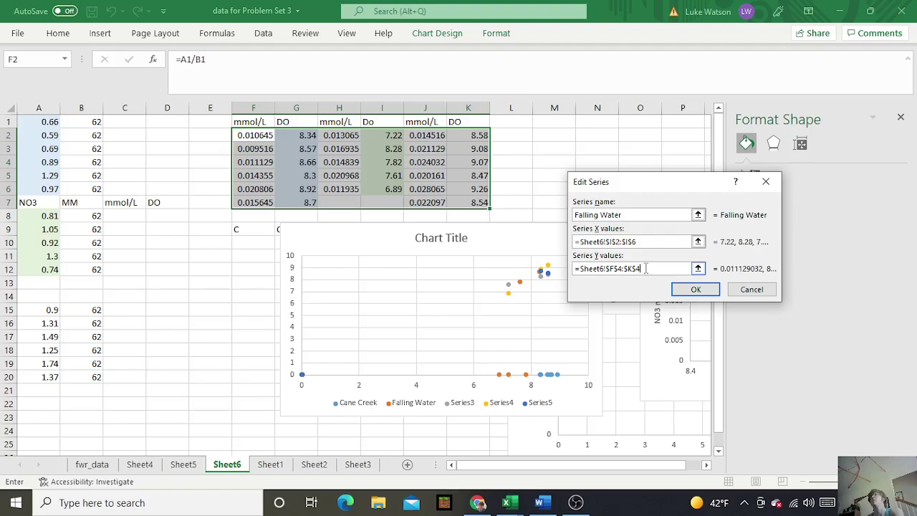
left_click_drag(645, 267, 582, 268)
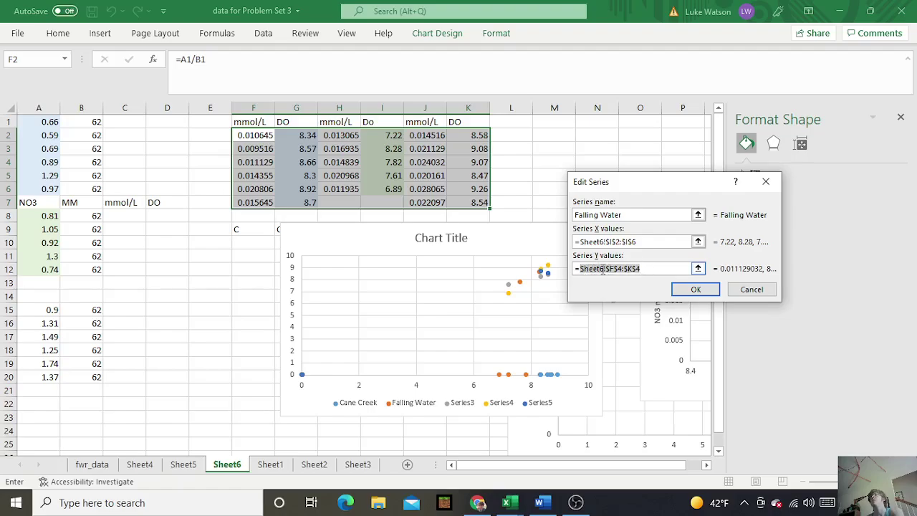
left_click_drag(648, 269, 573, 270)
key("BackSpace")
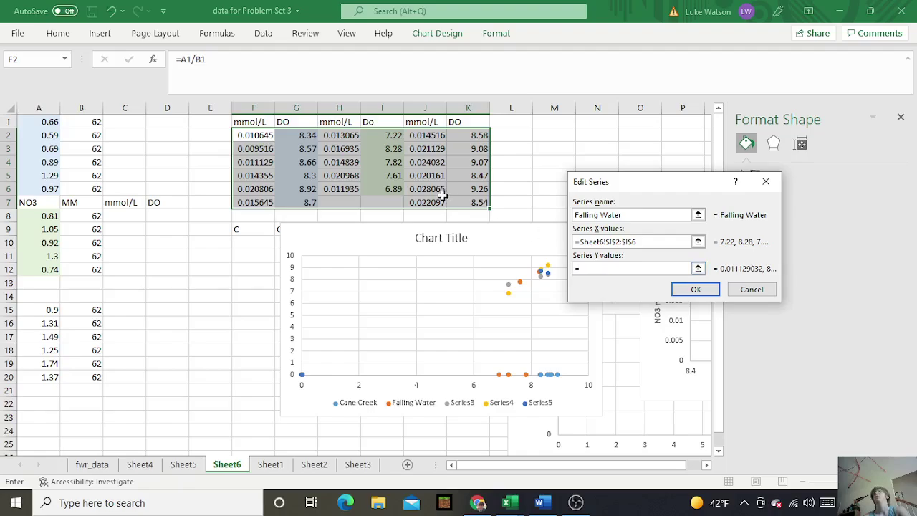
left_click_drag(342, 140, 339, 188)
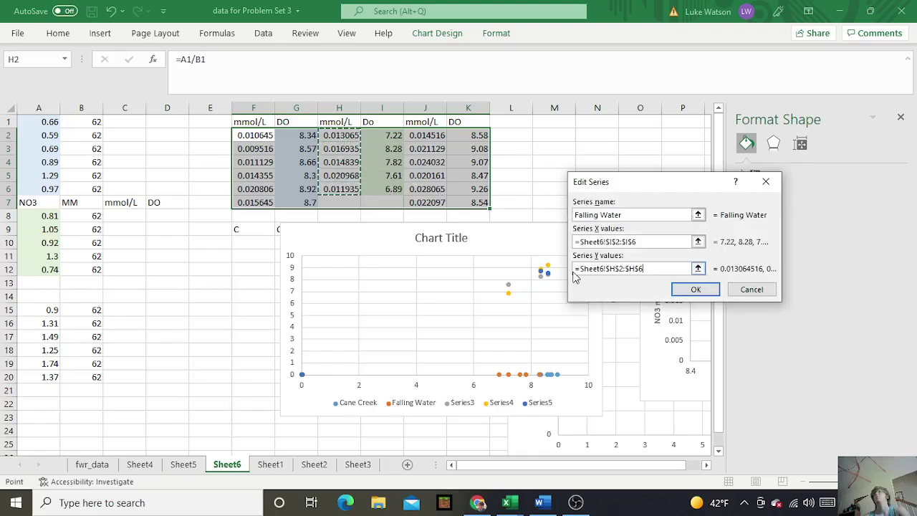
left_click(681, 289)
Rename Series3 as Taylor Creek and set its X values to the DO range K2:K7
left_click(546, 284)
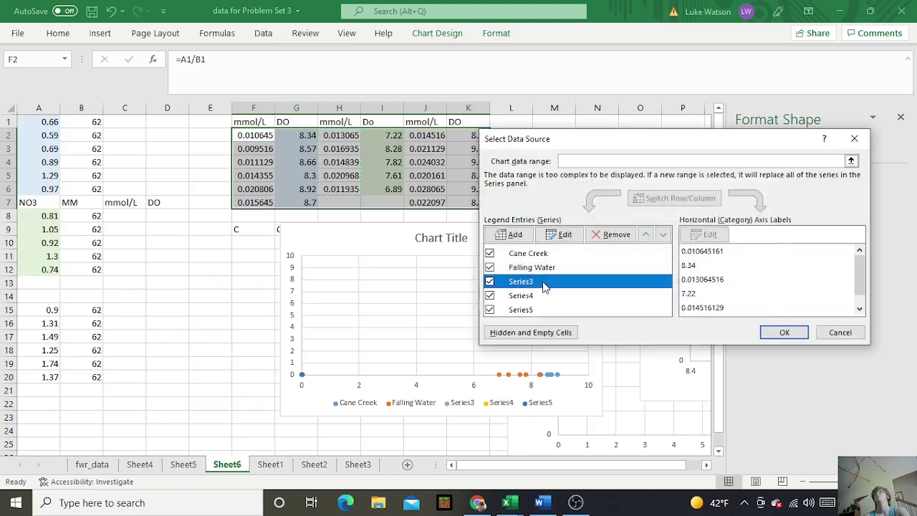
left_click(560, 236)
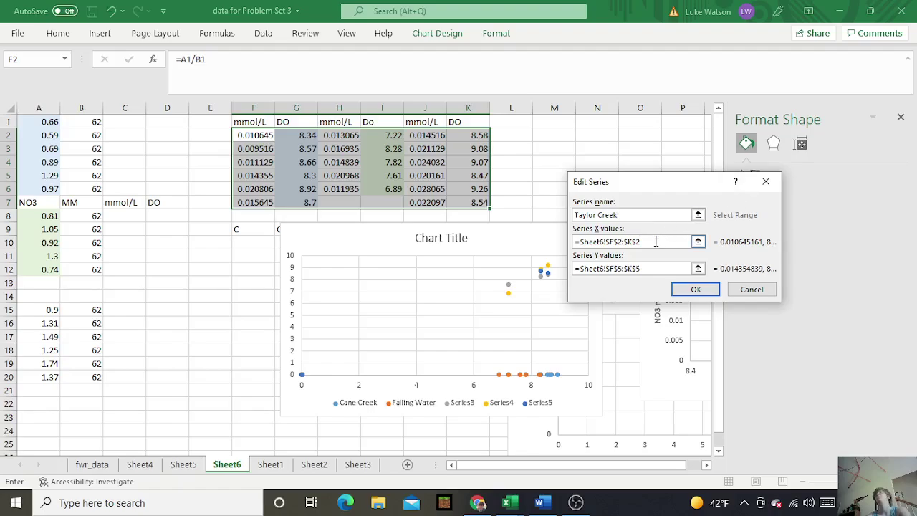
left_click_drag(644, 242, 581, 242)
left_click(584, 244)
left_click_drag(640, 241, 582, 241)
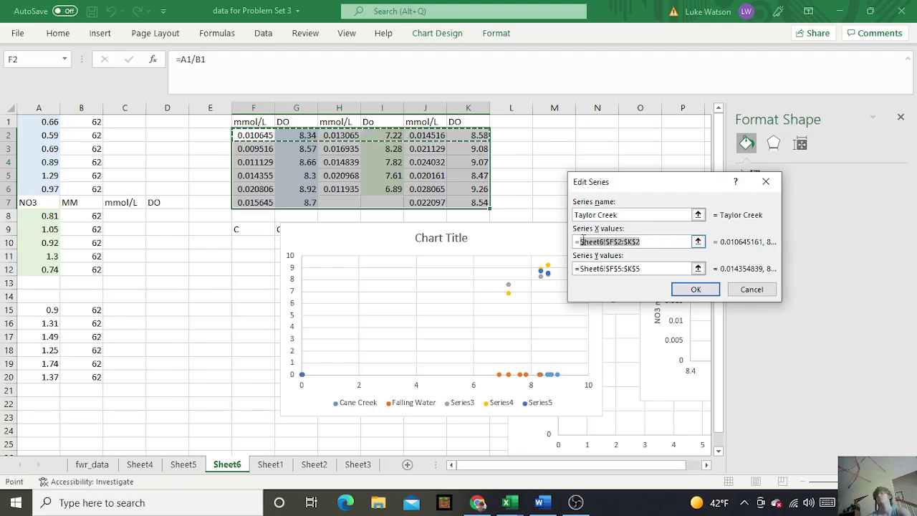
key("BackSpace")
left_click_drag(478, 136, 478, 202)
Set the Taylor Creek series' Y values to J2:J7 and apply the series changes
left_click_drag(662, 269, 583, 279)
key("BackSpace")
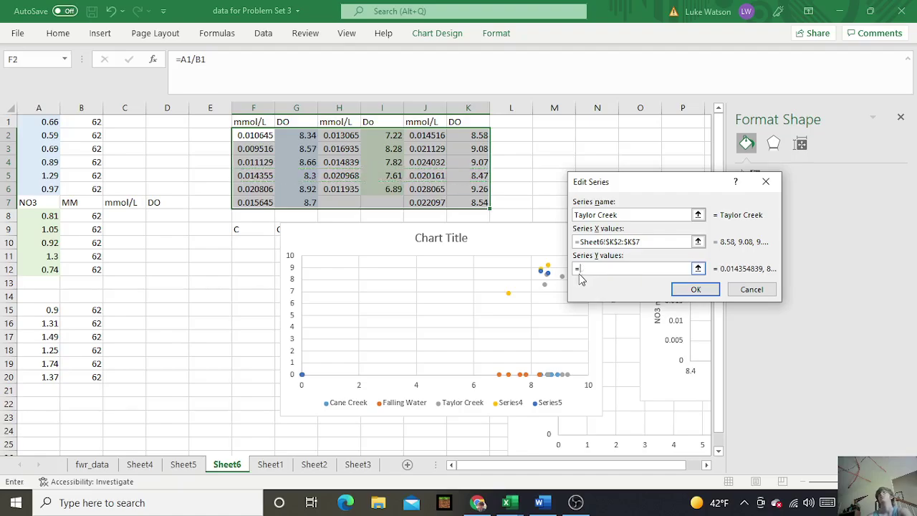
left_click_drag(419, 134, 439, 204)
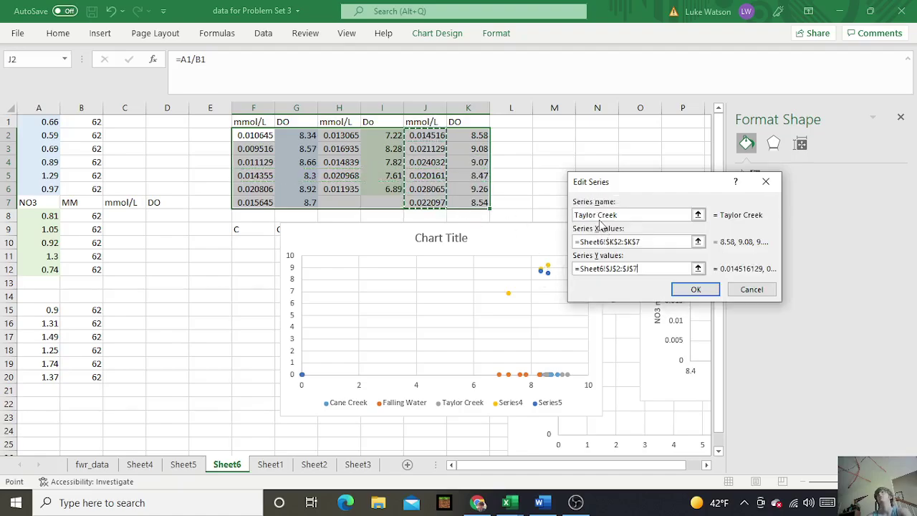
left_click(695, 289)
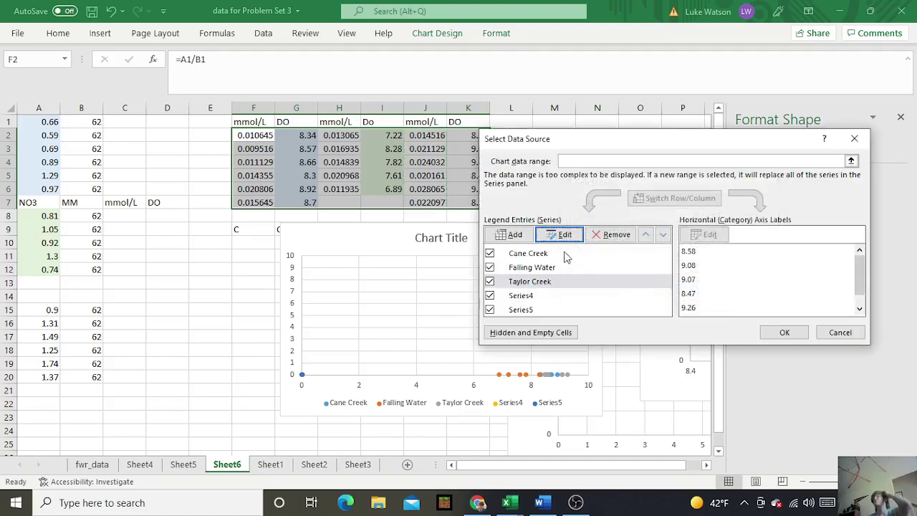
Remove the unneeded Series4 and Series5 from the scatter chart's data source and apply the changes
left_click(546, 298)
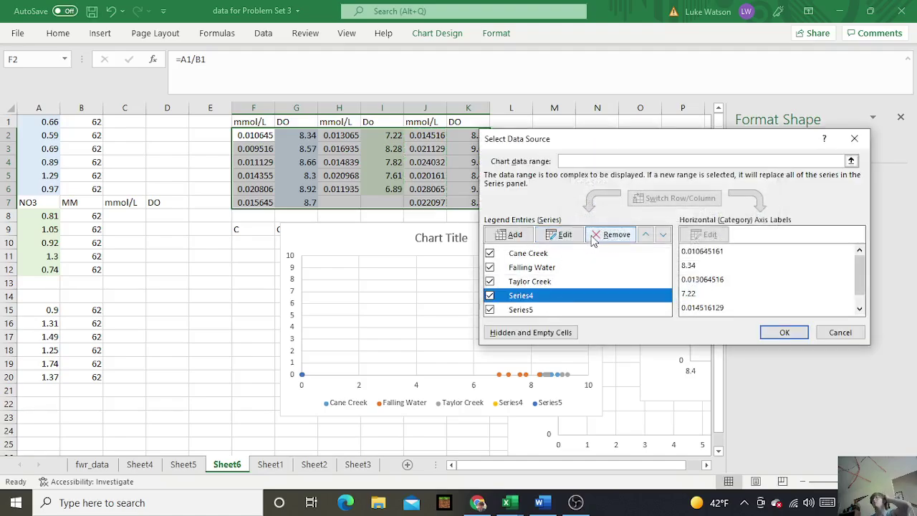
left_click(610, 234)
left_click(542, 296)
left_click(612, 235)
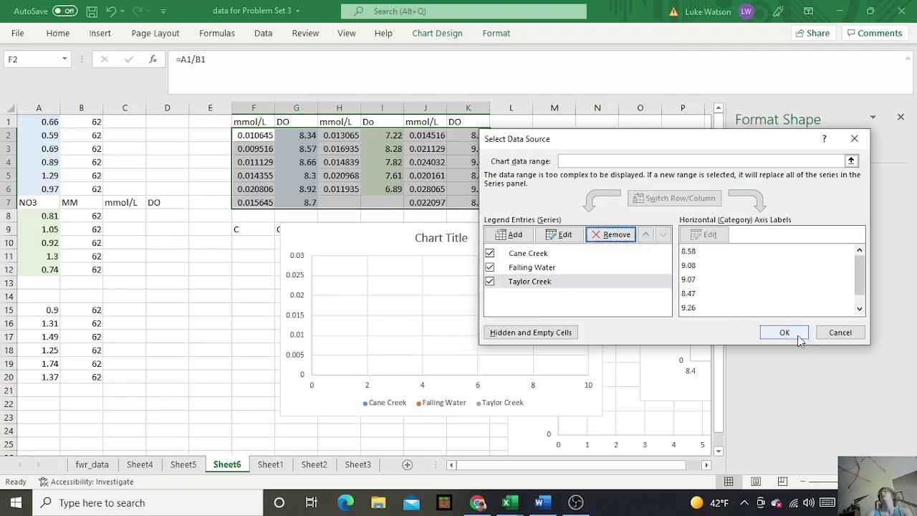
left_click(769, 333)
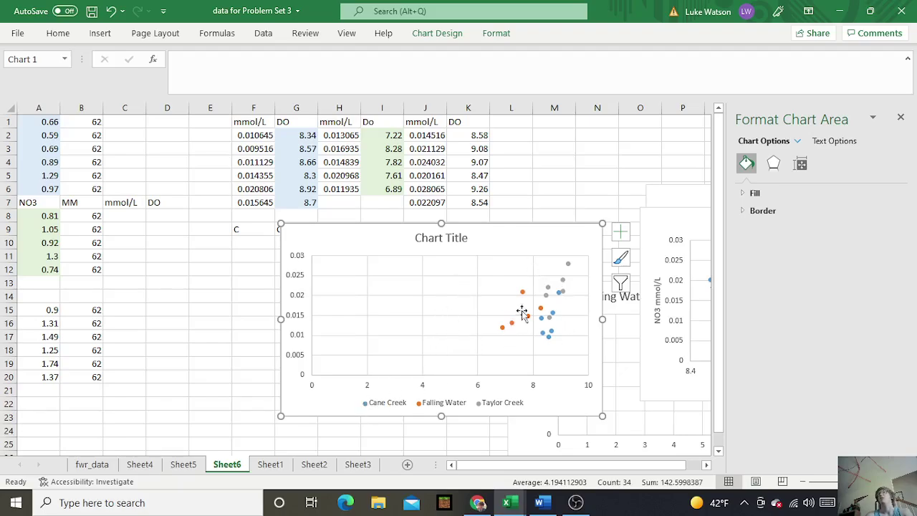
left_click(467, 239)
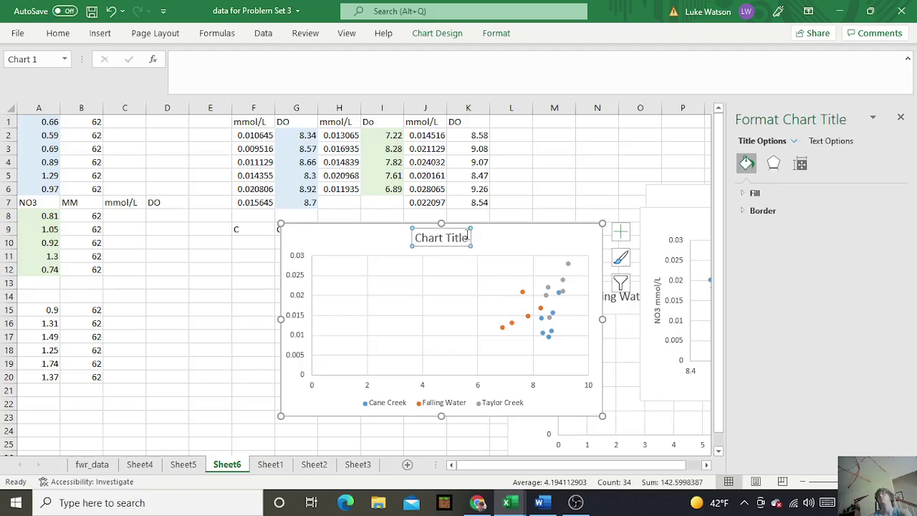
key("Delete")
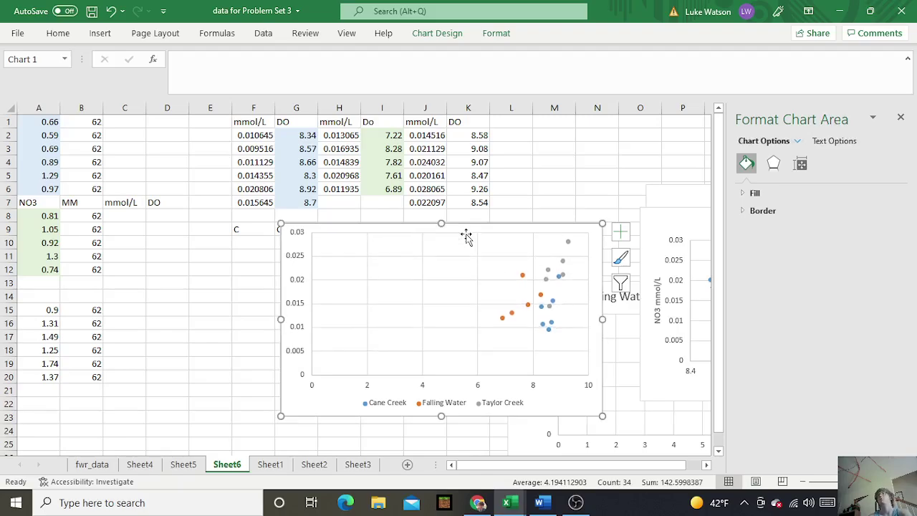
left_click(111, 11)
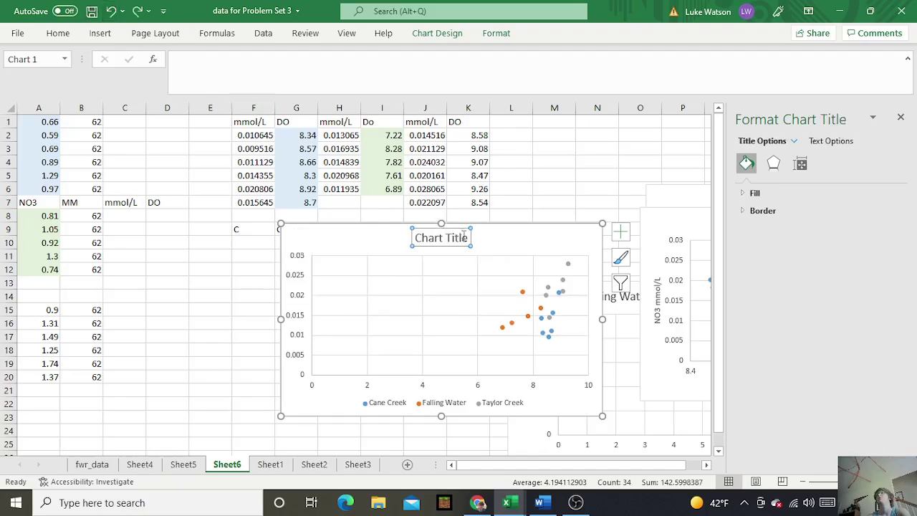
Replace the scatter chart's placeholder title with "NO3 mmol/L vs DO"
left_click(467, 238)
key("BackSpace")
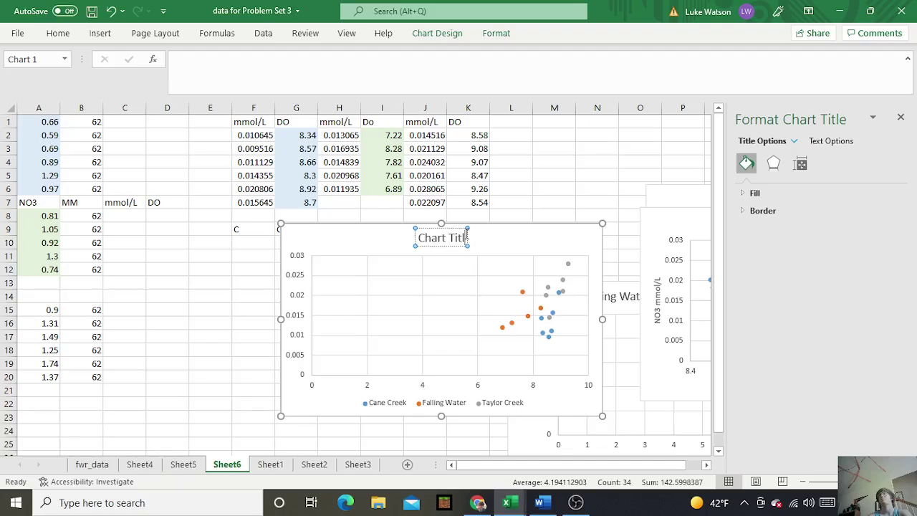
key("BackSpace")
key("BackSpace")
key("BackSpace")
key("BackSpace")
key("BackSpace")
key("BackSpace")
key("BackSpace")
key("BackSpace")
key("BackSpace")
key("BackSpace")
type("NO")
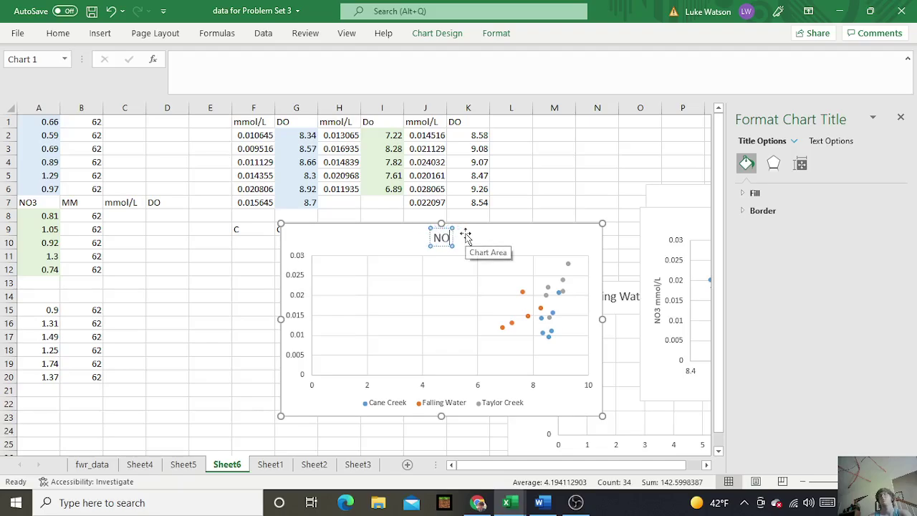
type("3 m")
key("BackSpace")
key("BackSpace")
type("mmol")
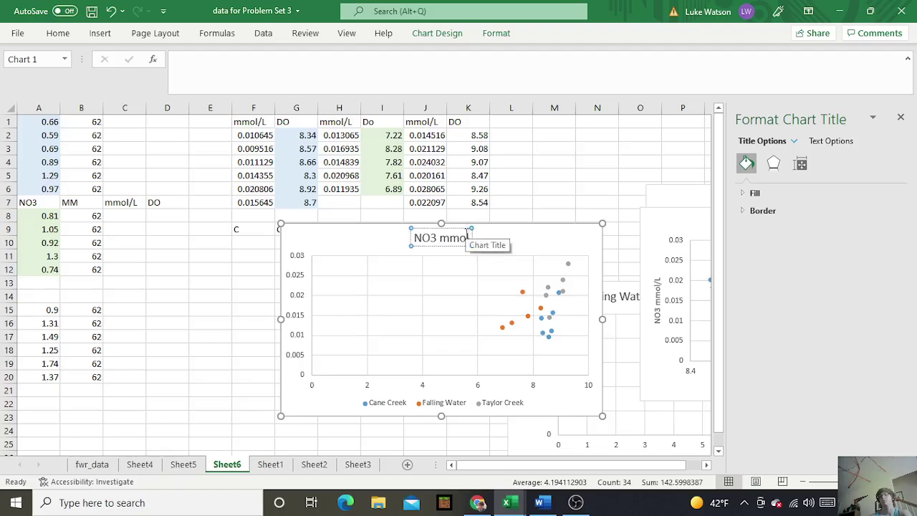
type("/L vs DO")
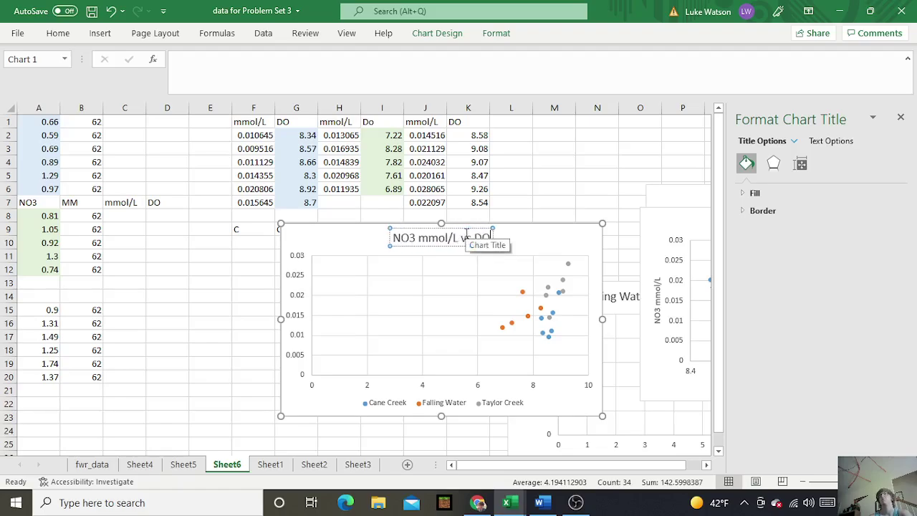
Add axis titles to the combined creek scatter chart
left_click(591, 242)
left_click(620, 231)
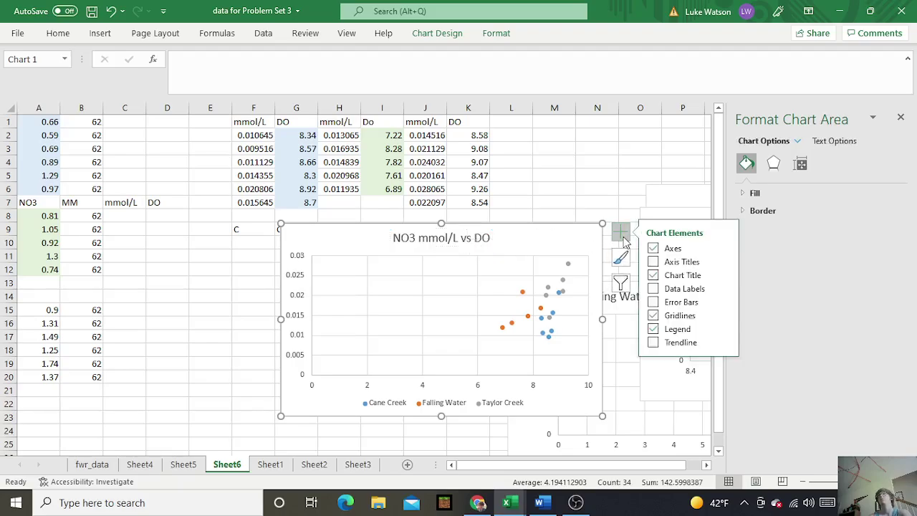
left_click(652, 263)
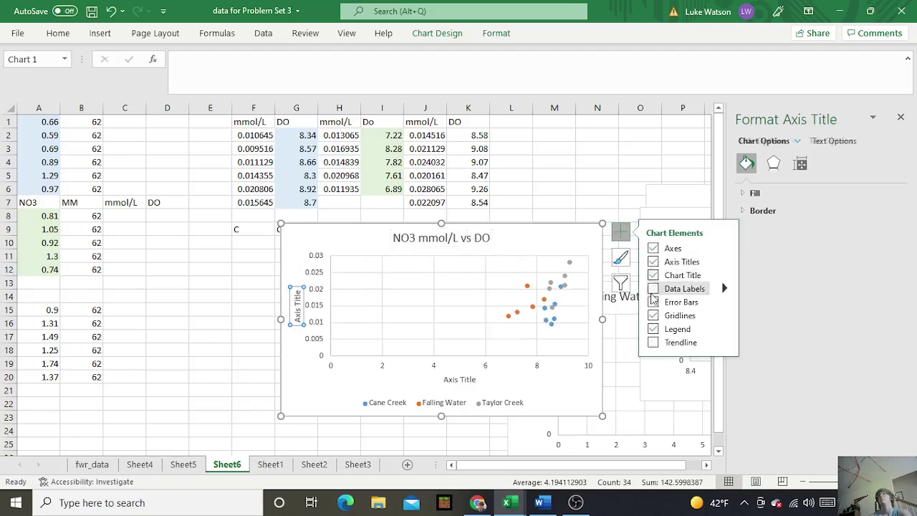
Add a trendline based on the Cane Creek series to the scatter chart and deselect the chart
left_click(652, 343)
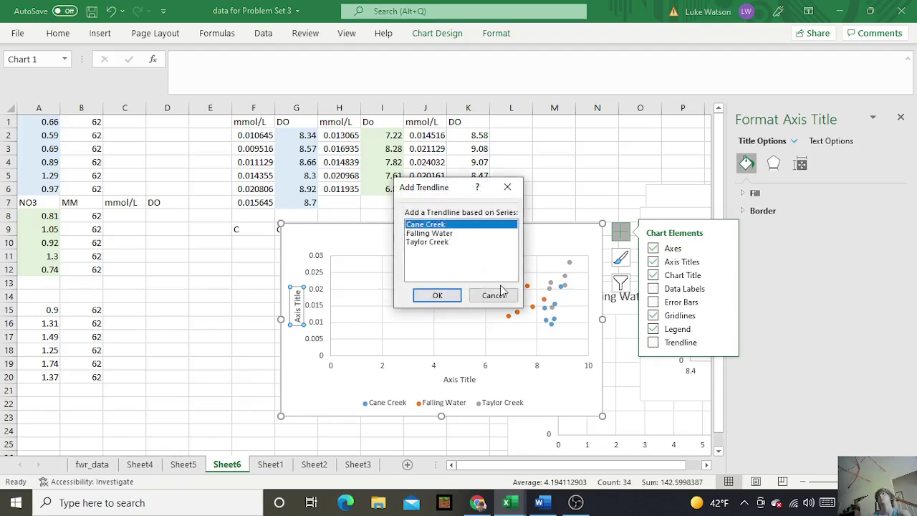
left_click(444, 234)
left_click(436, 243)
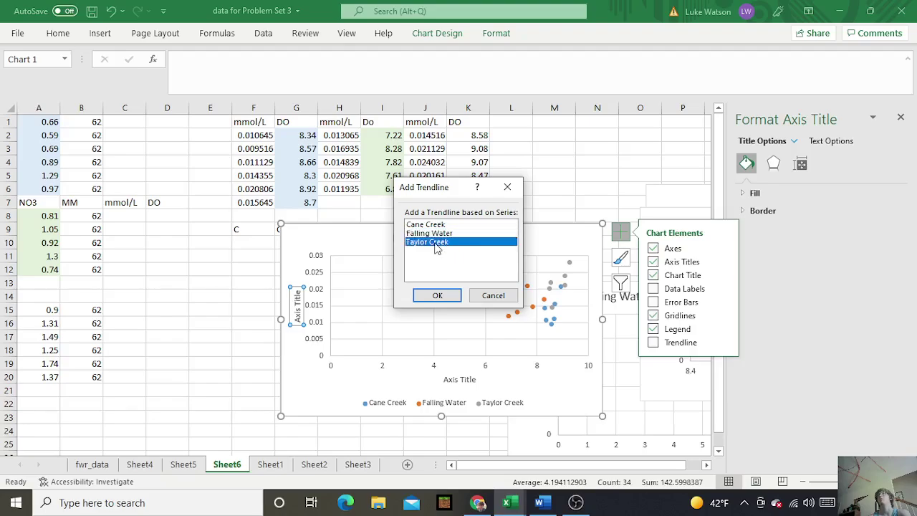
left_click(441, 233)
left_click(440, 224)
left_click(436, 295)
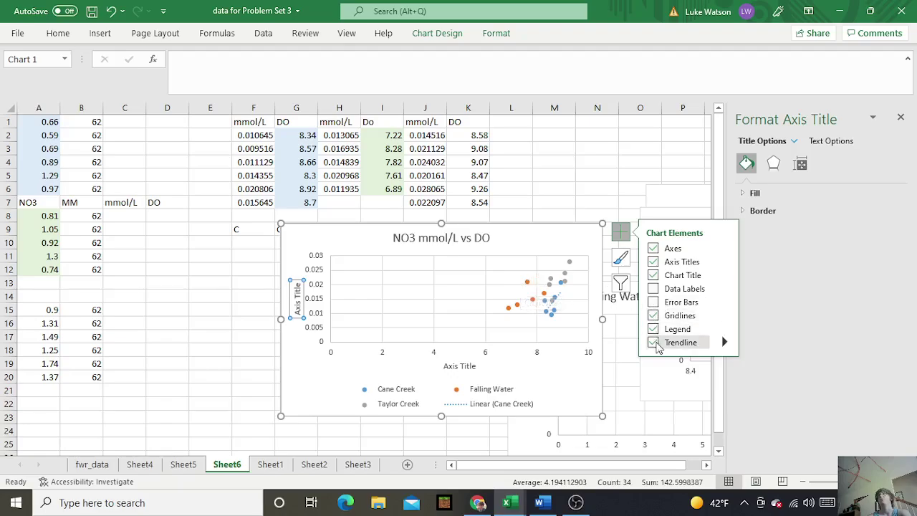
left_click(570, 248)
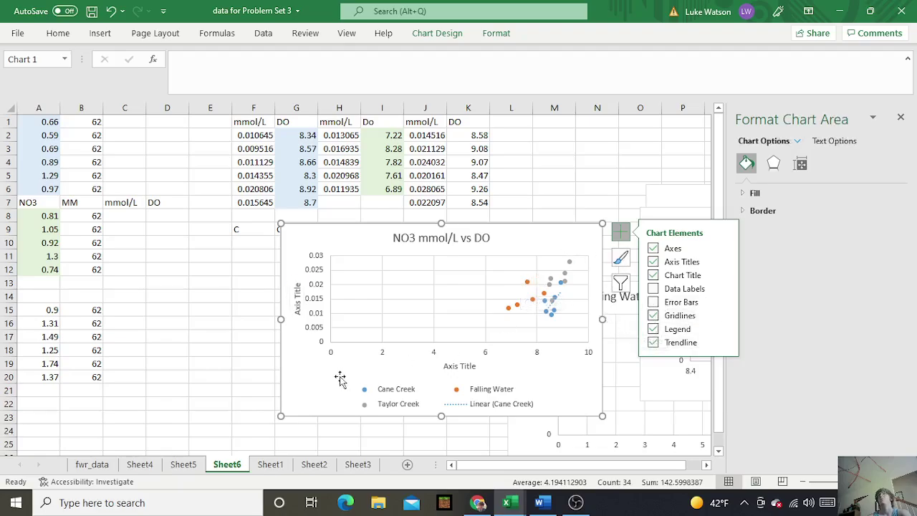
left_click(157, 362)
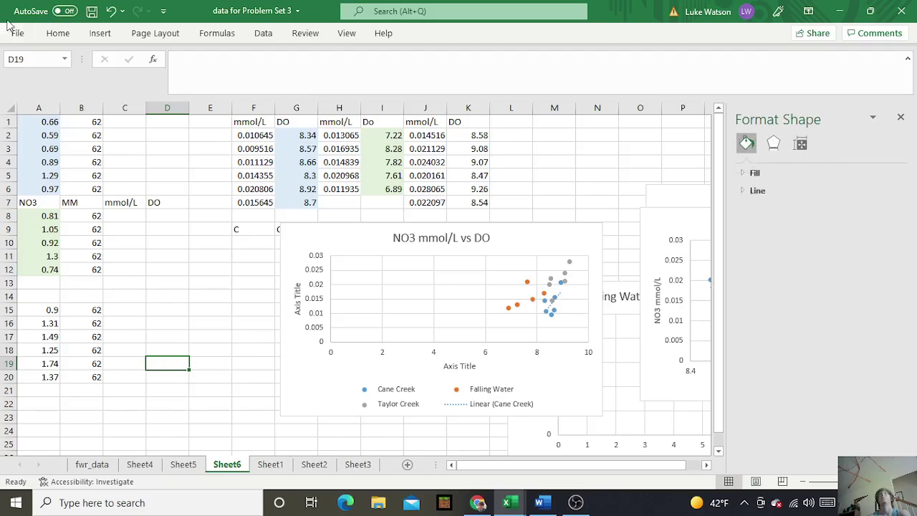